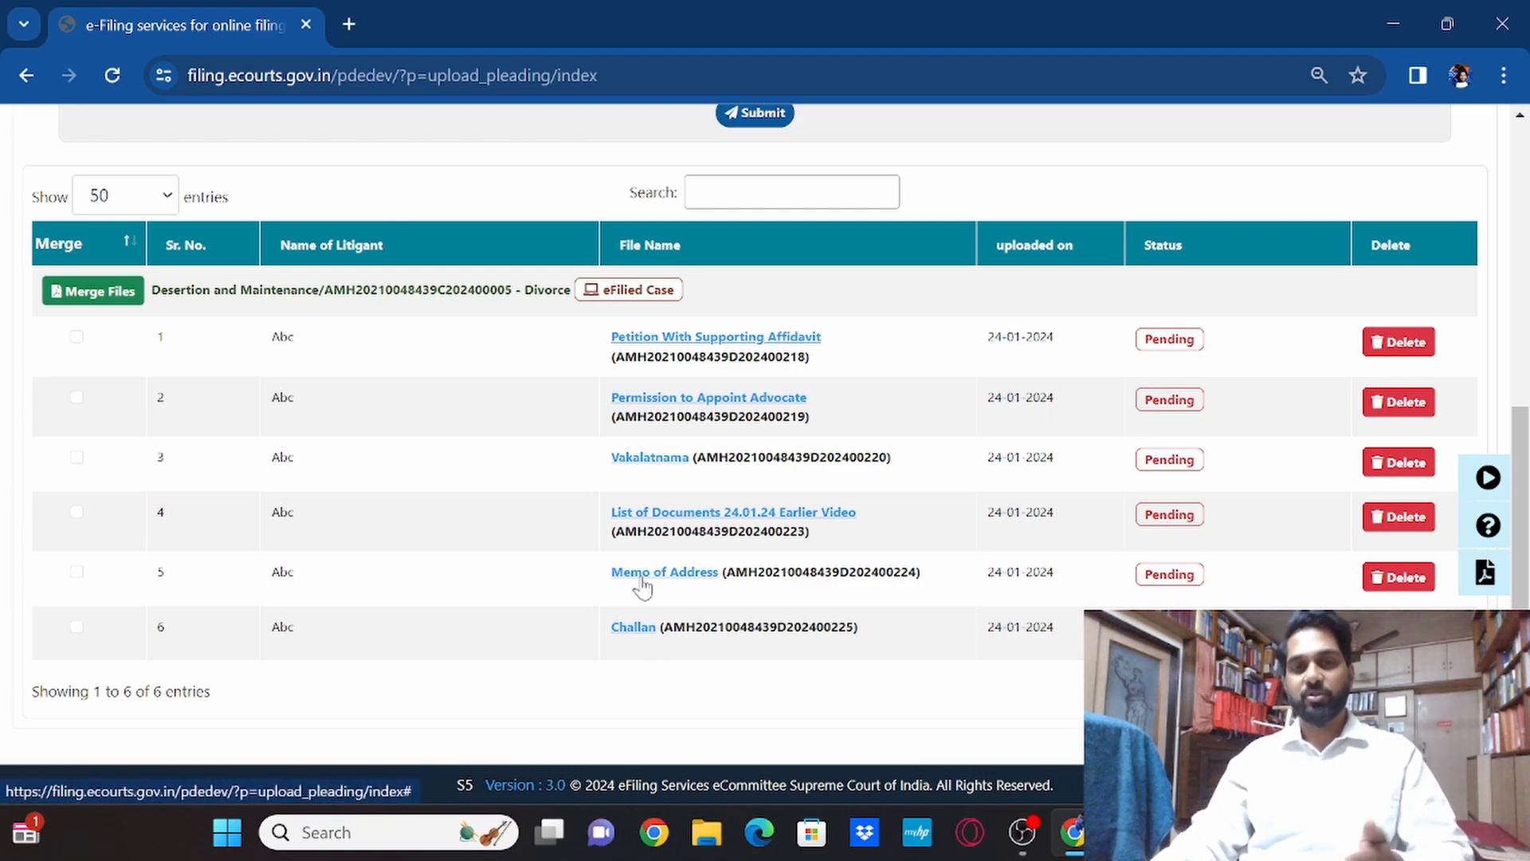
Open the Indexing section of Pleadings and bring up the divorce case's list of uploaded documents
scroll(655, 632, "up", 7)
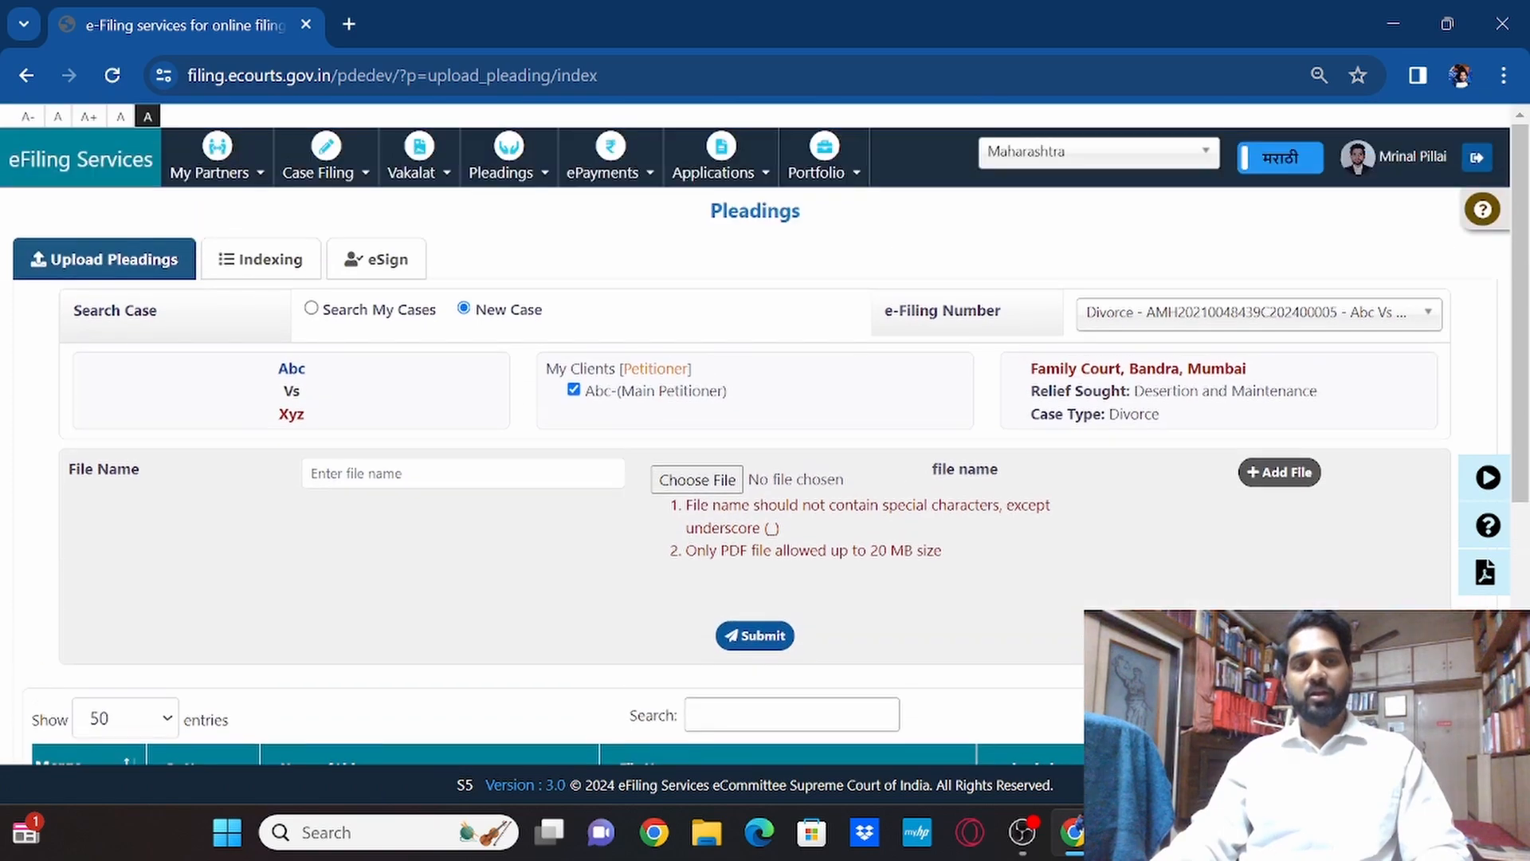
left_click(271, 259)
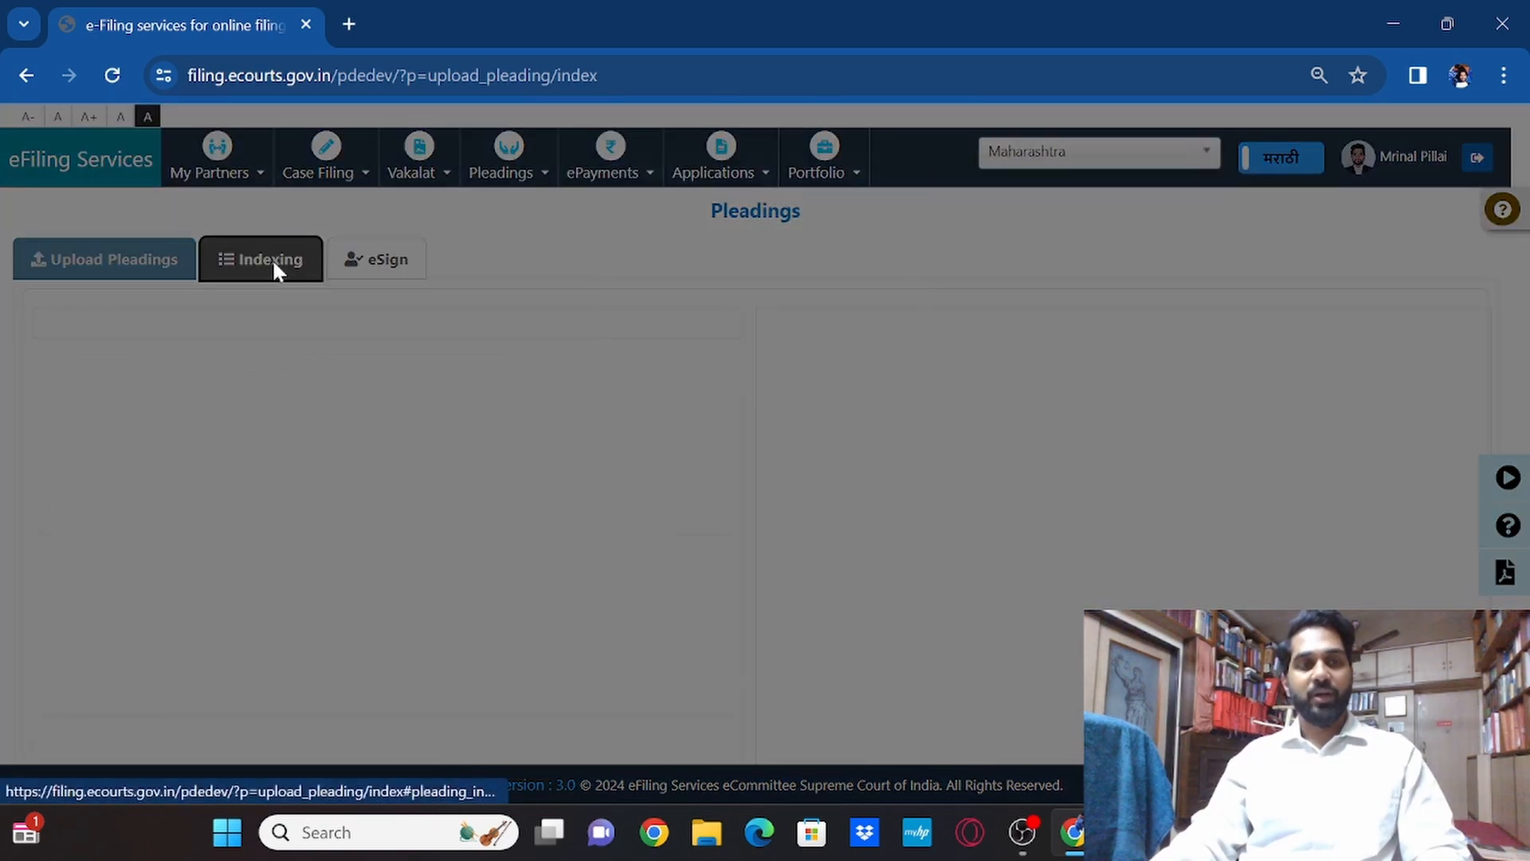
scroll(309, 338, "down", 4)
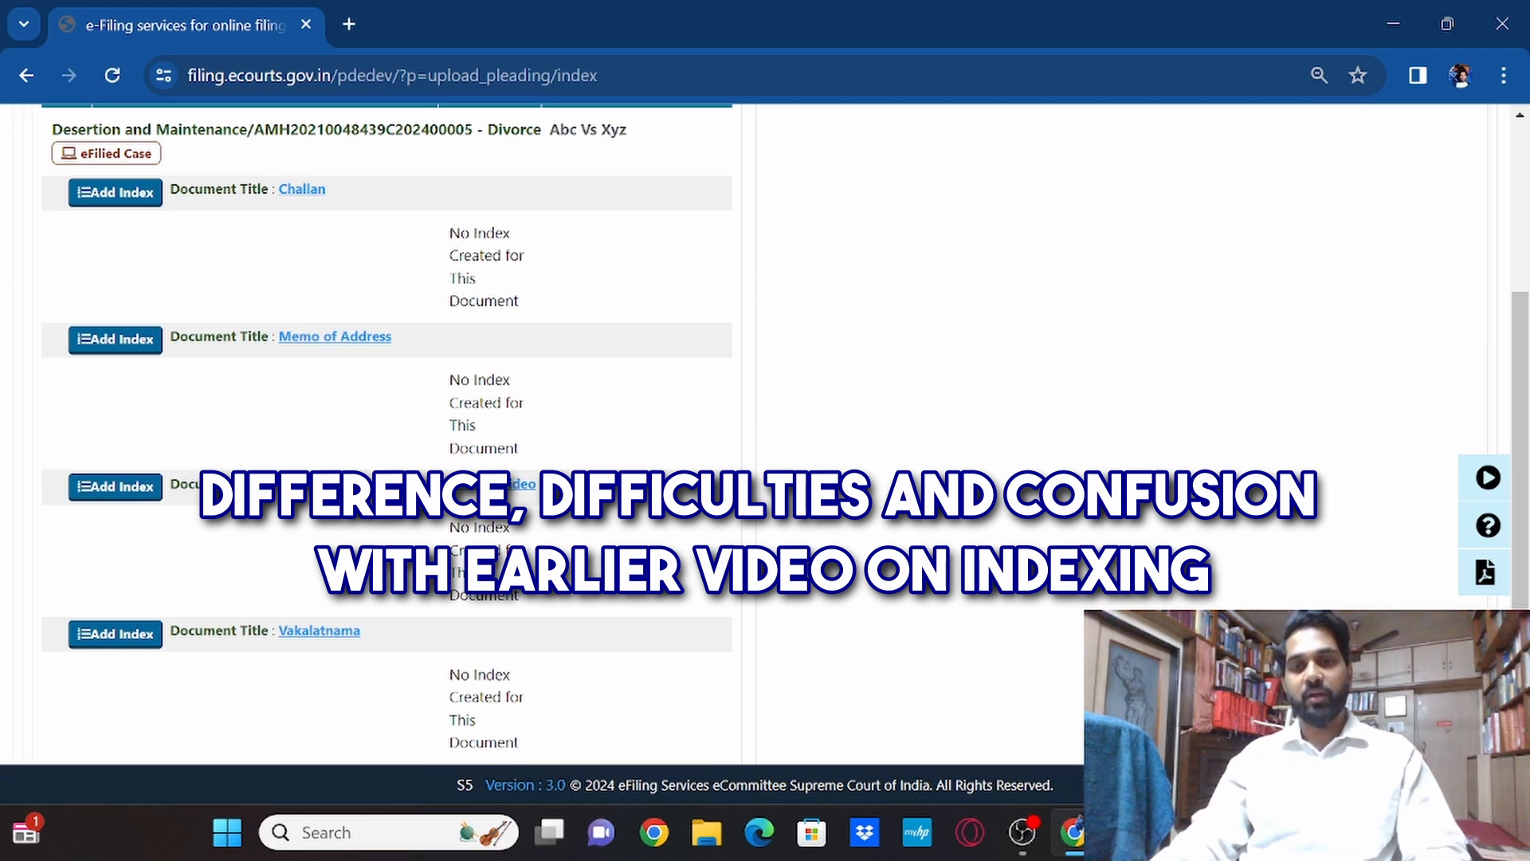
Switch to Merge Result.pdf in Adobe Acrobat and examine the page numbering from the petition through the List of Documents Index
mouse_move(1127, 832)
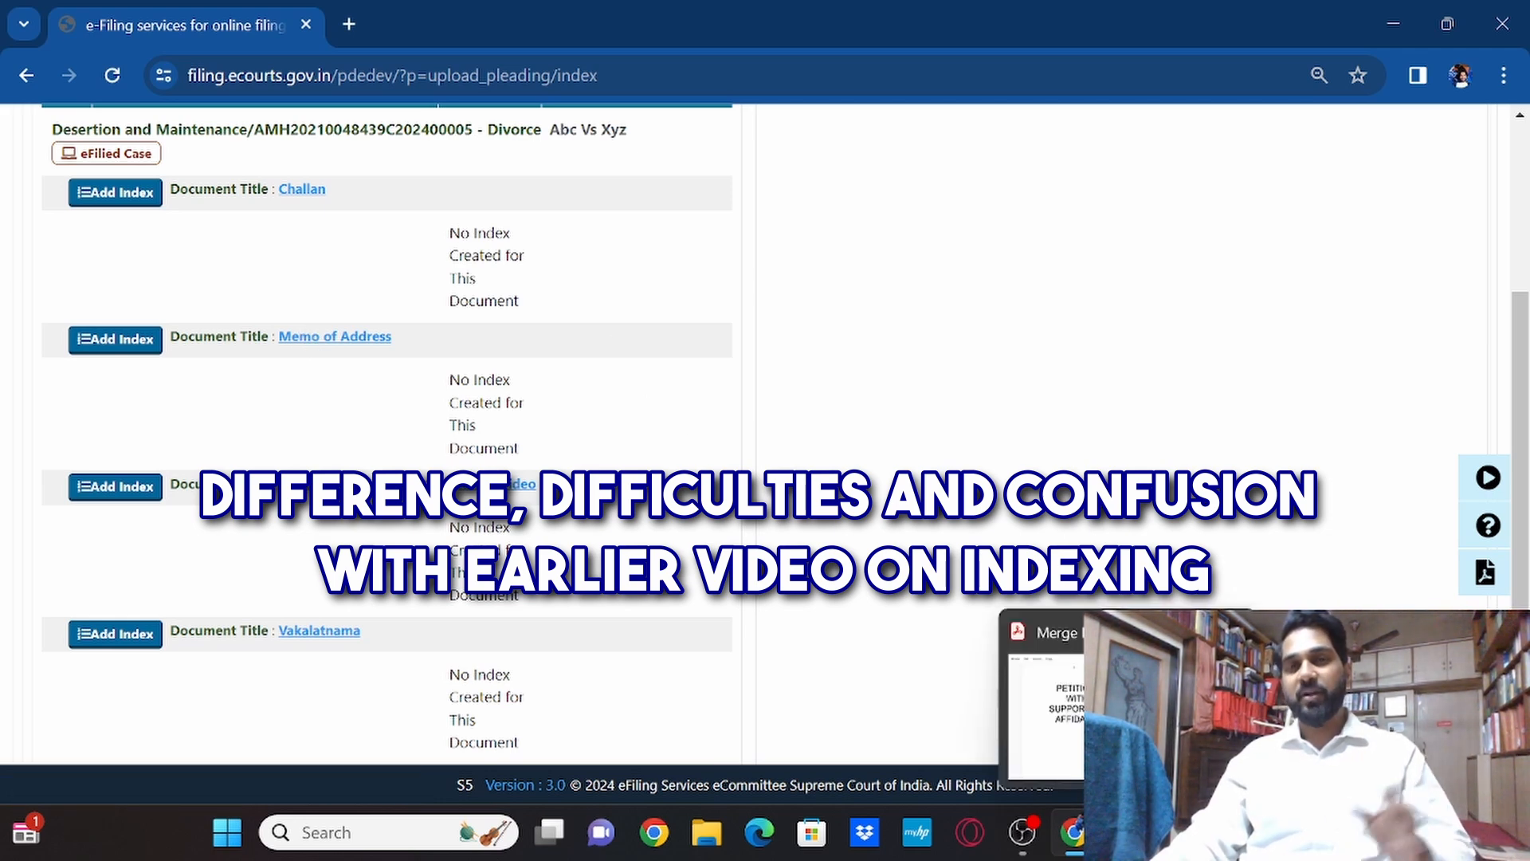
left_click(1127, 832)
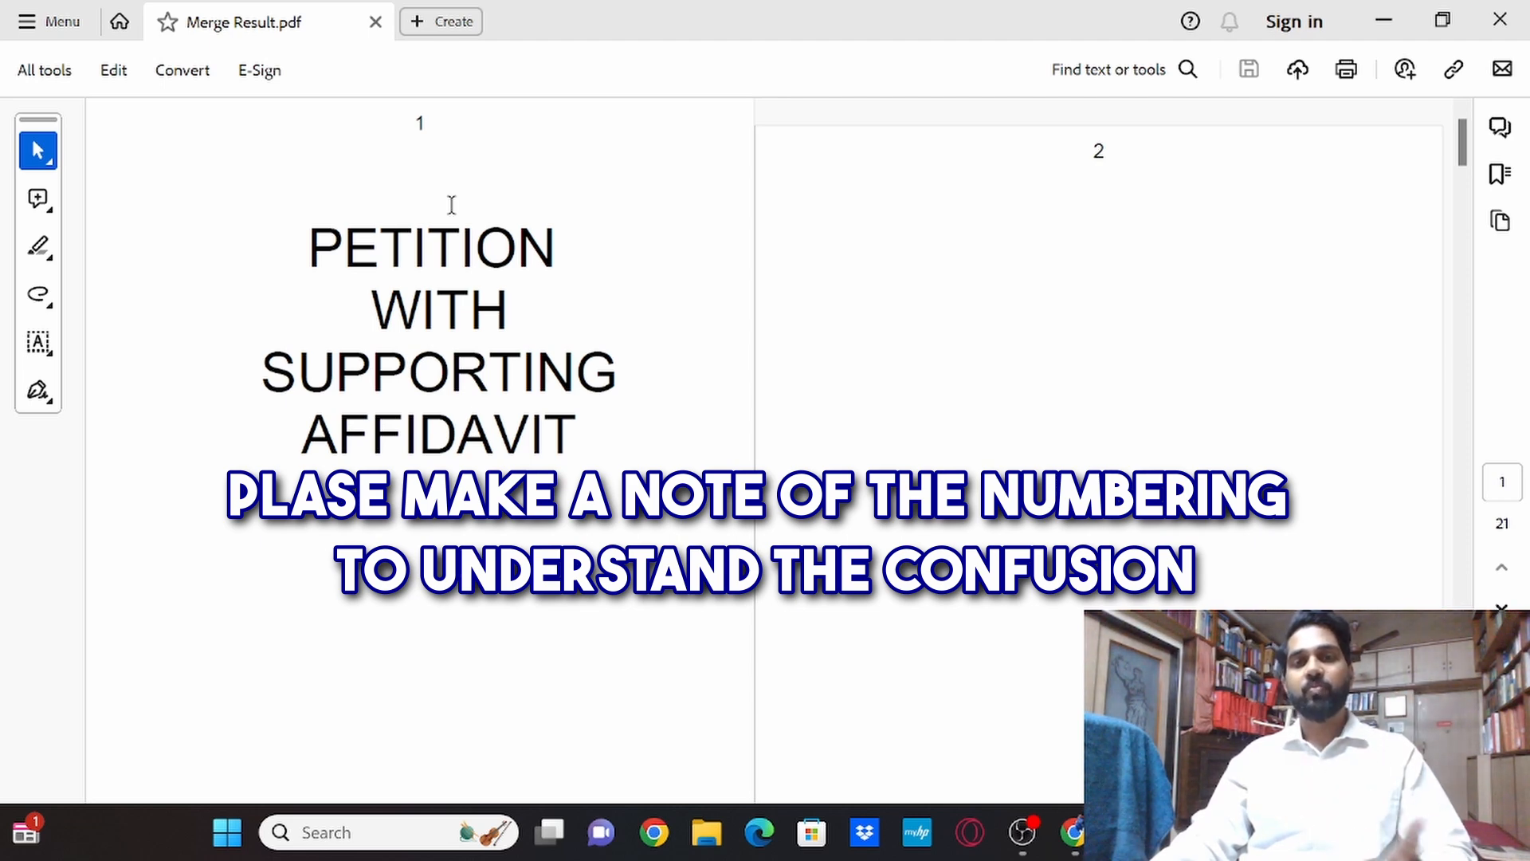
scroll(449, 206, "down", 3)
scroll(447, 208, "up", 3)
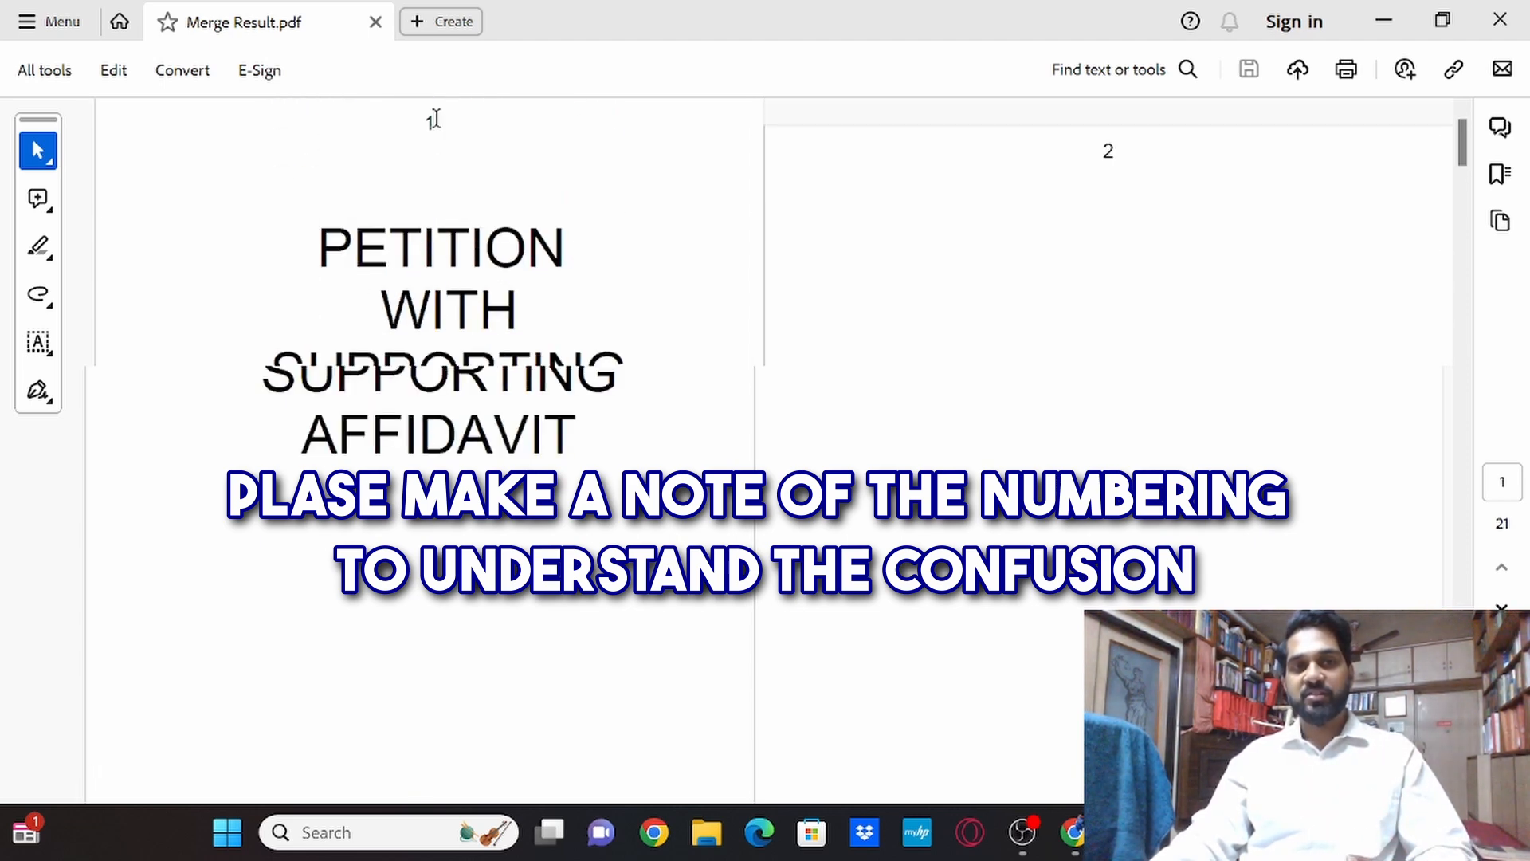
scroll(1113, 255, "down", 6)
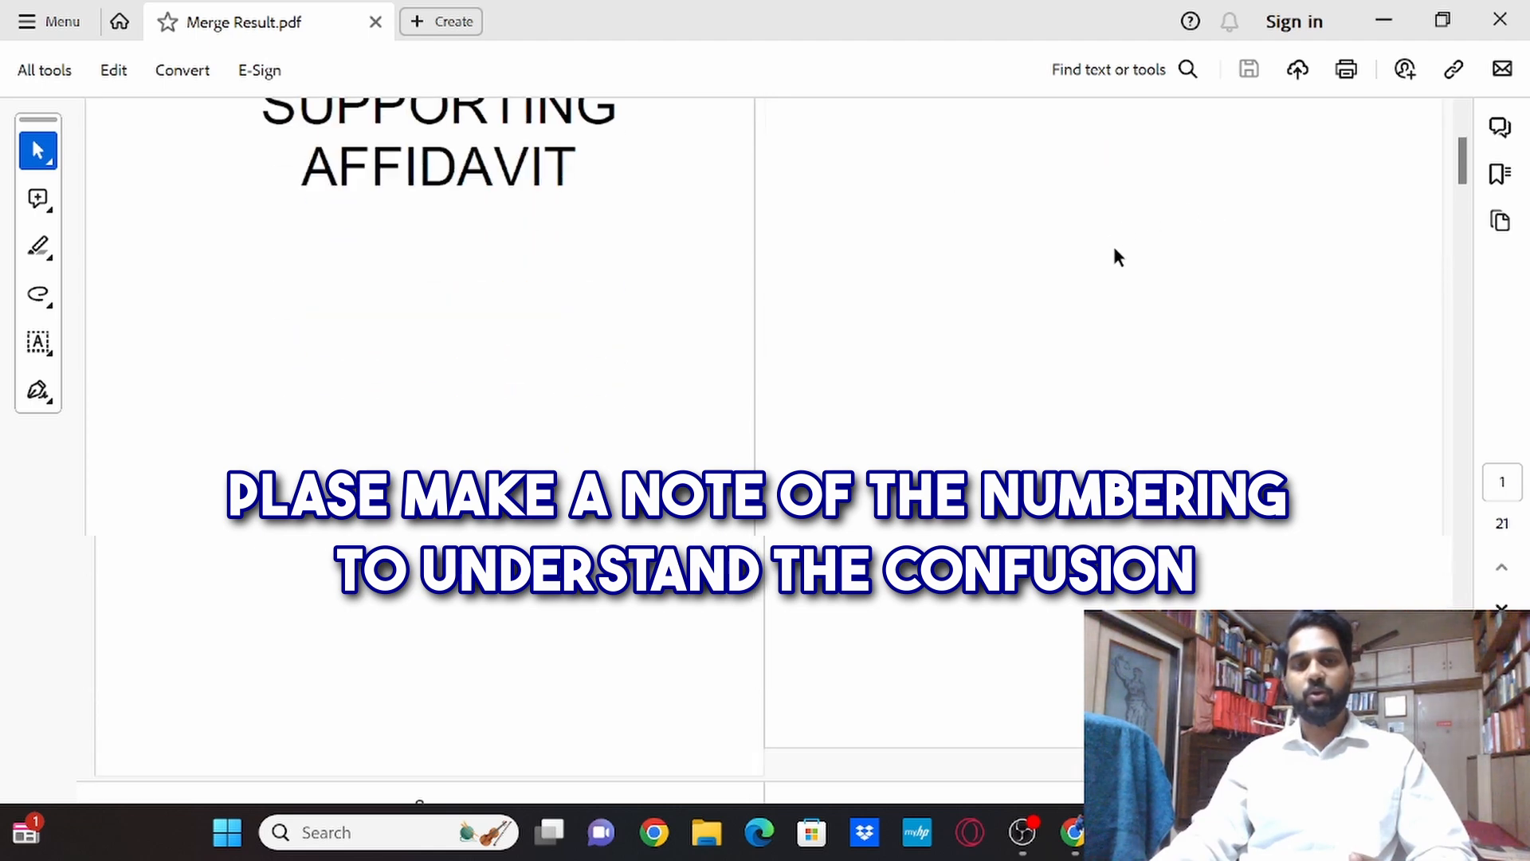
scroll(1111, 279, "down", 6)
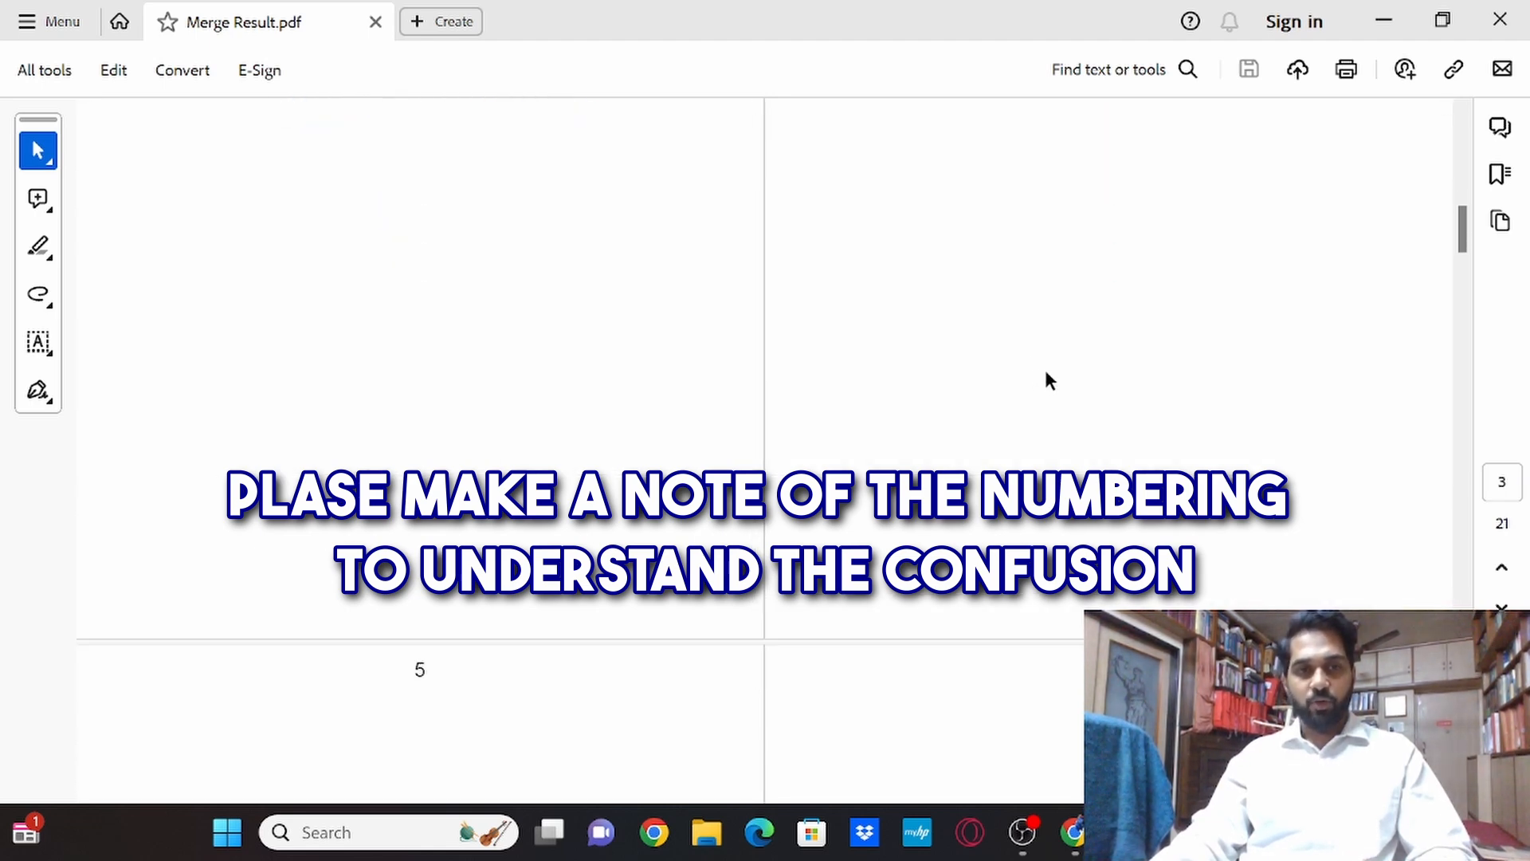
scroll(1052, 376, "down", 6)
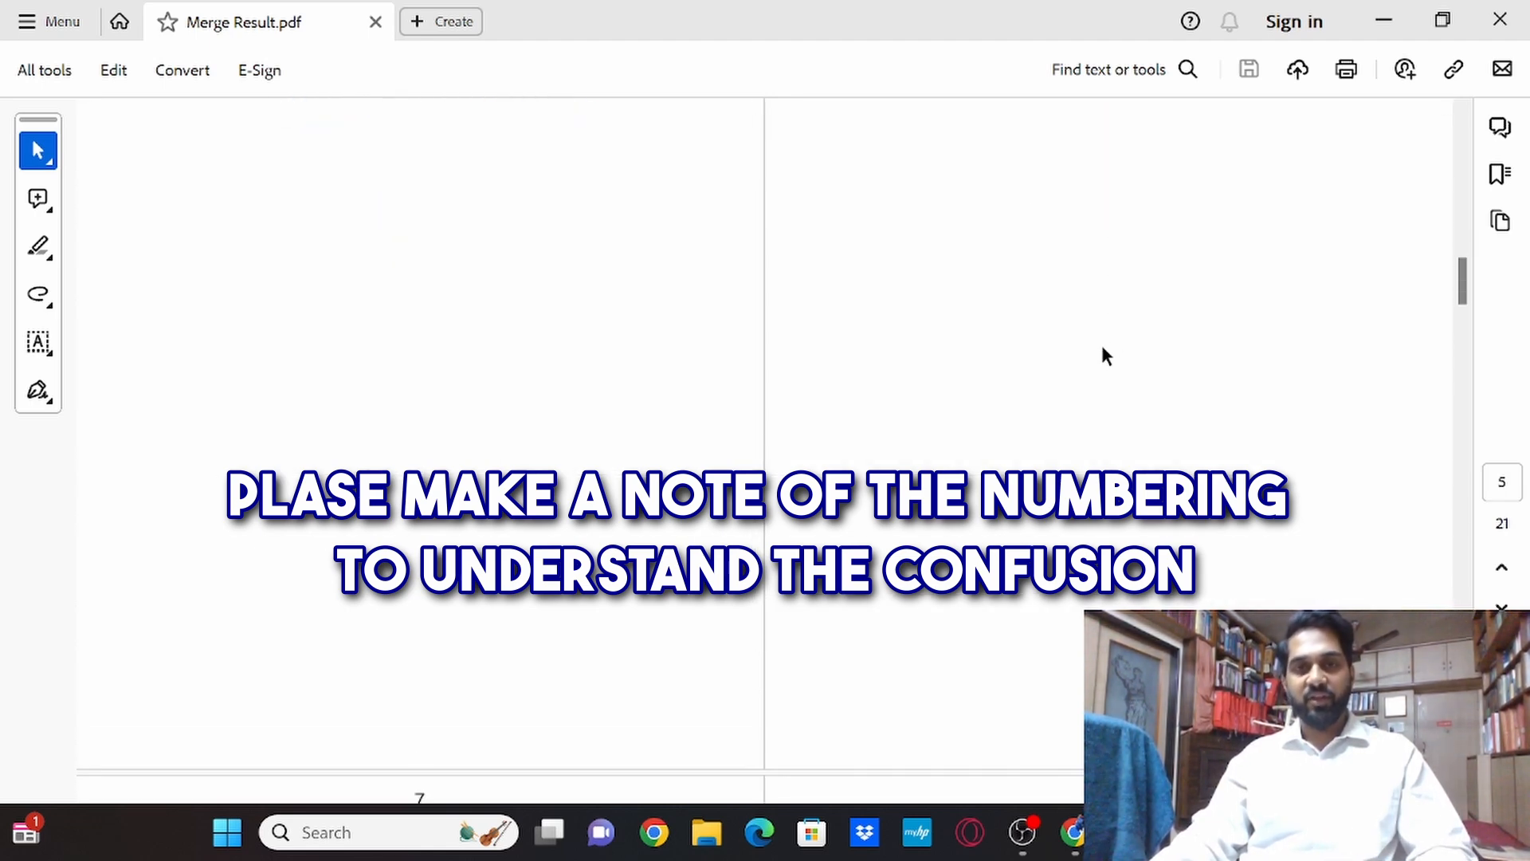
scroll(1100, 350, "down", 3)
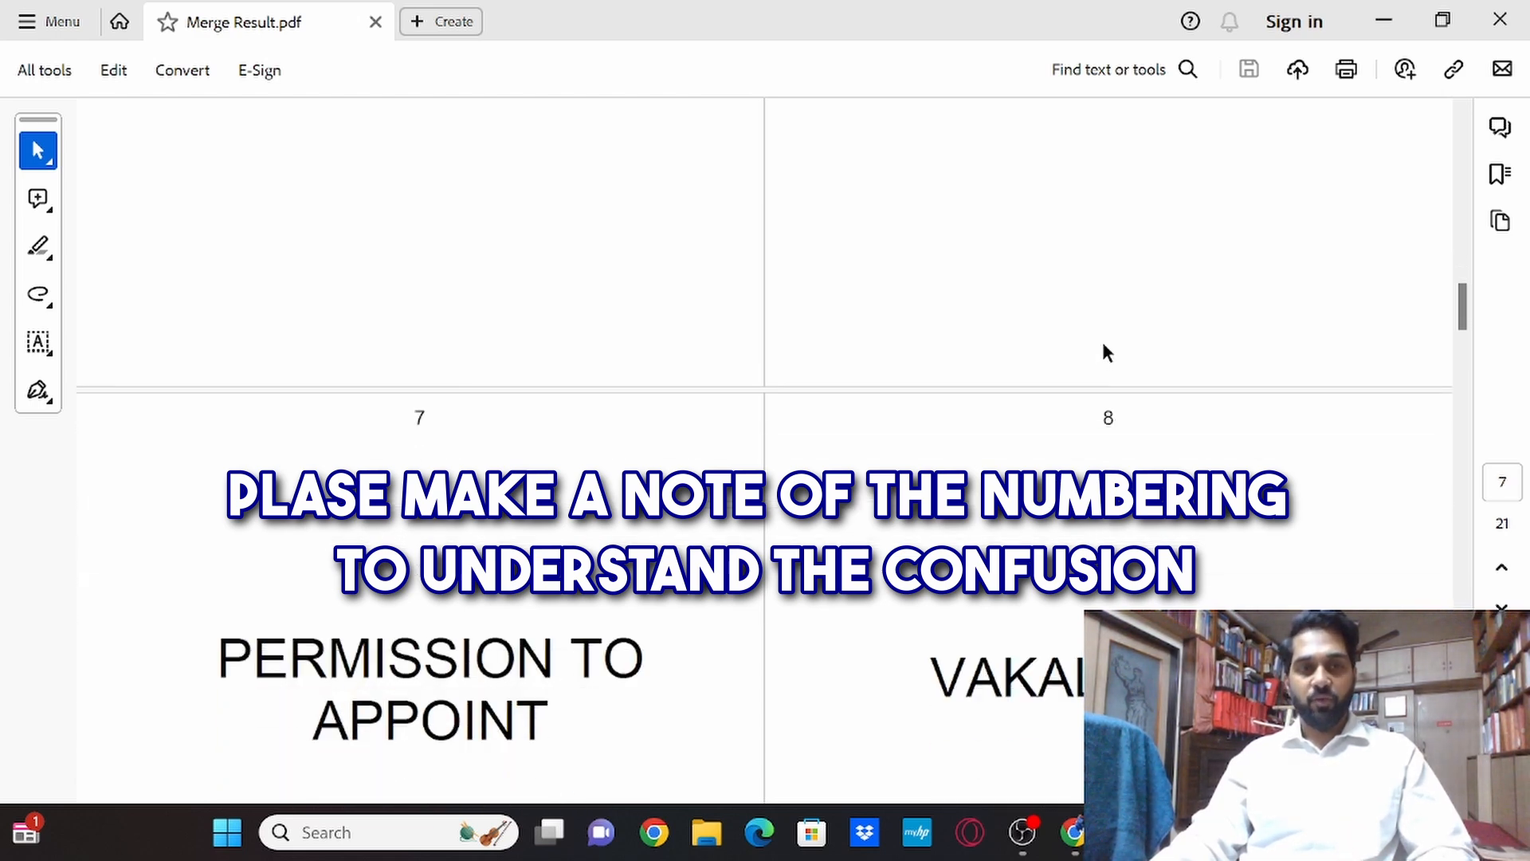
scroll(1102, 342, "down", 2)
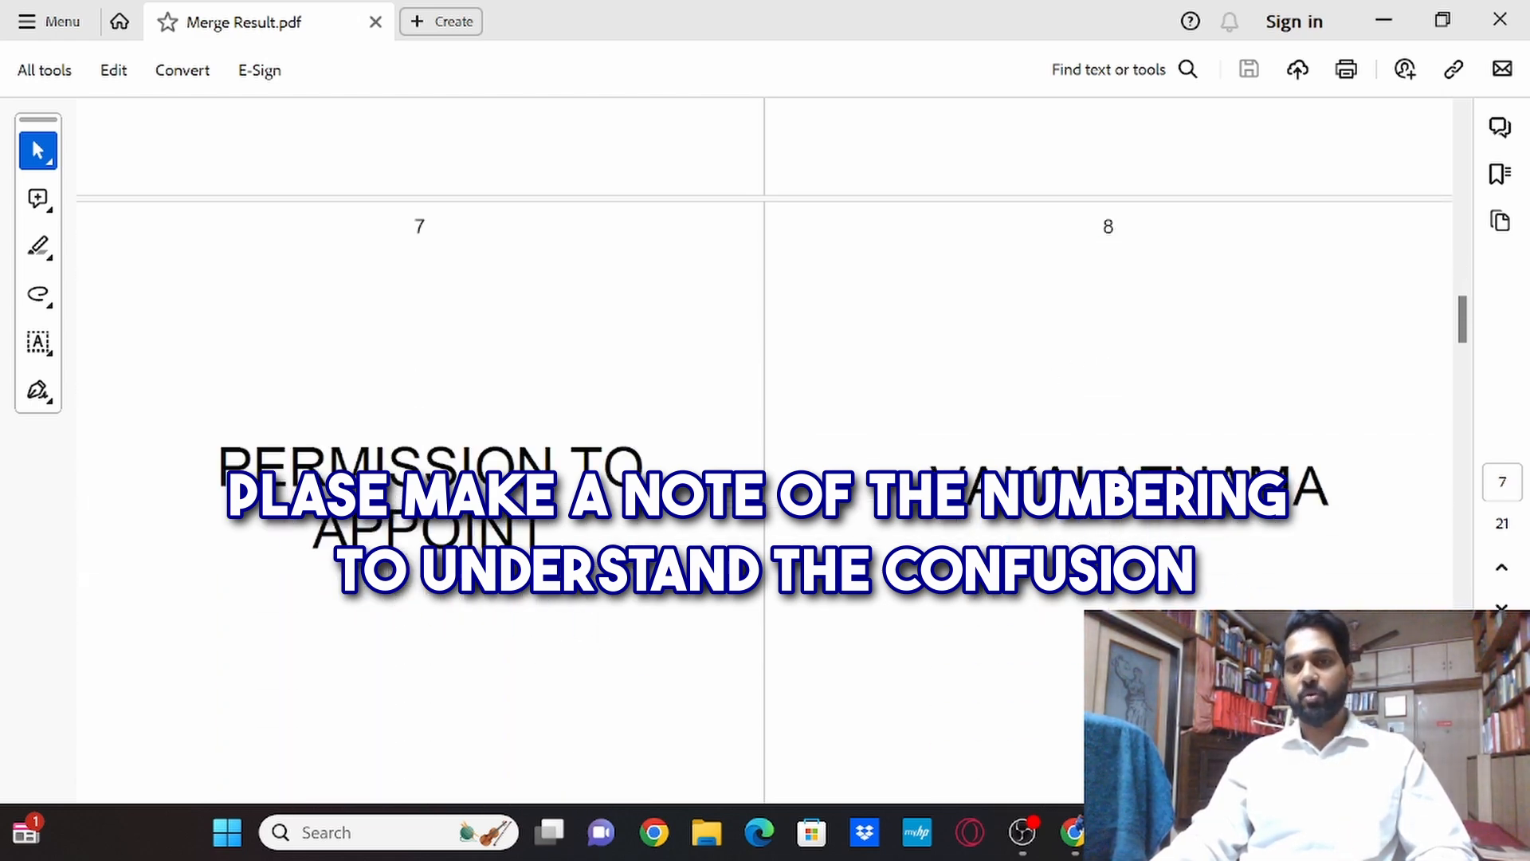
scroll(417, 621, "down", 10)
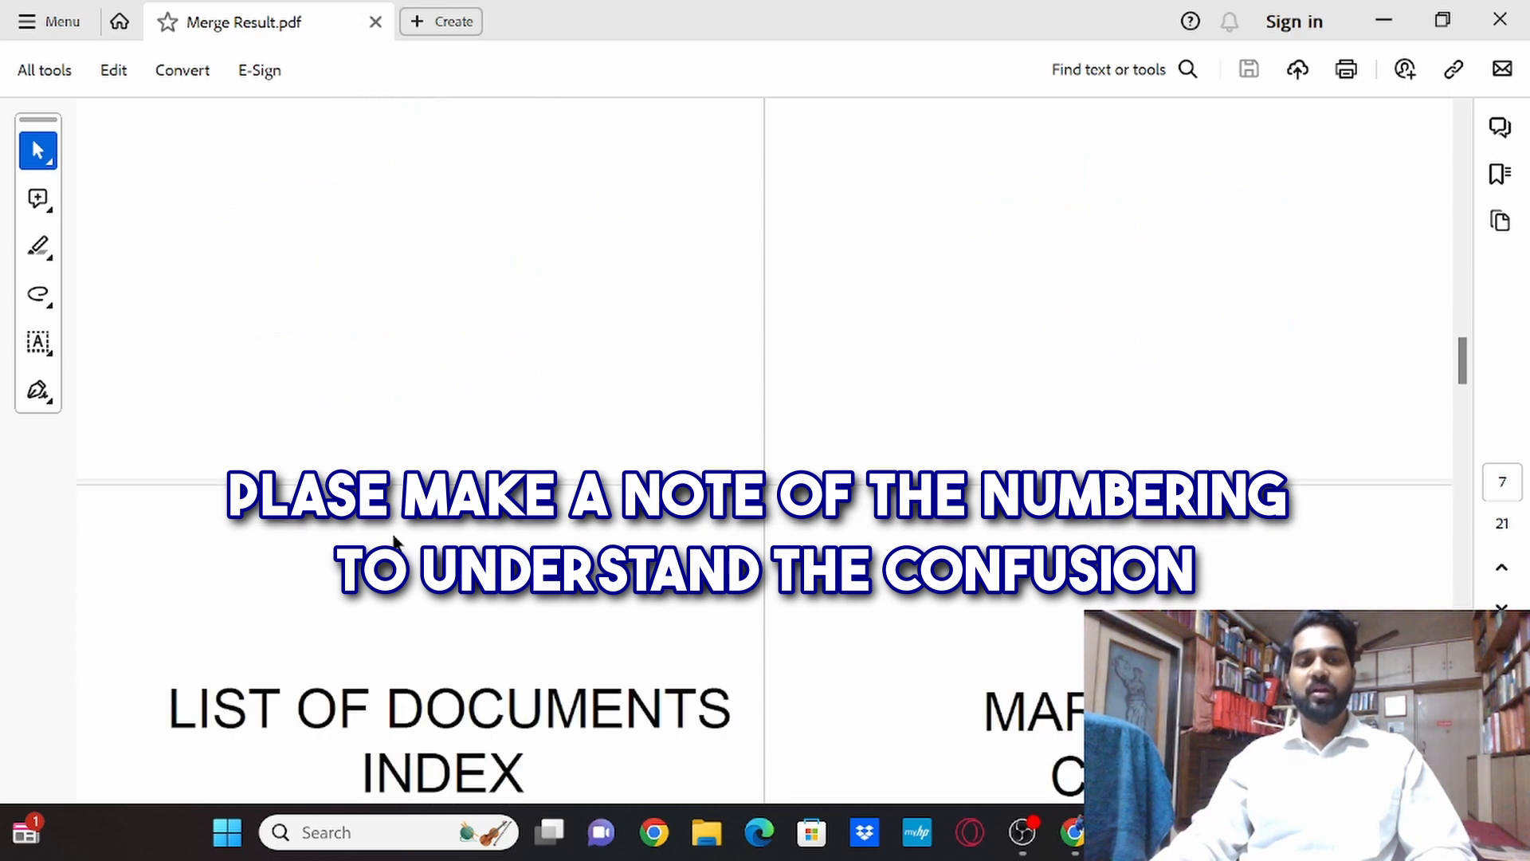
scroll(396, 538, "down", 2)
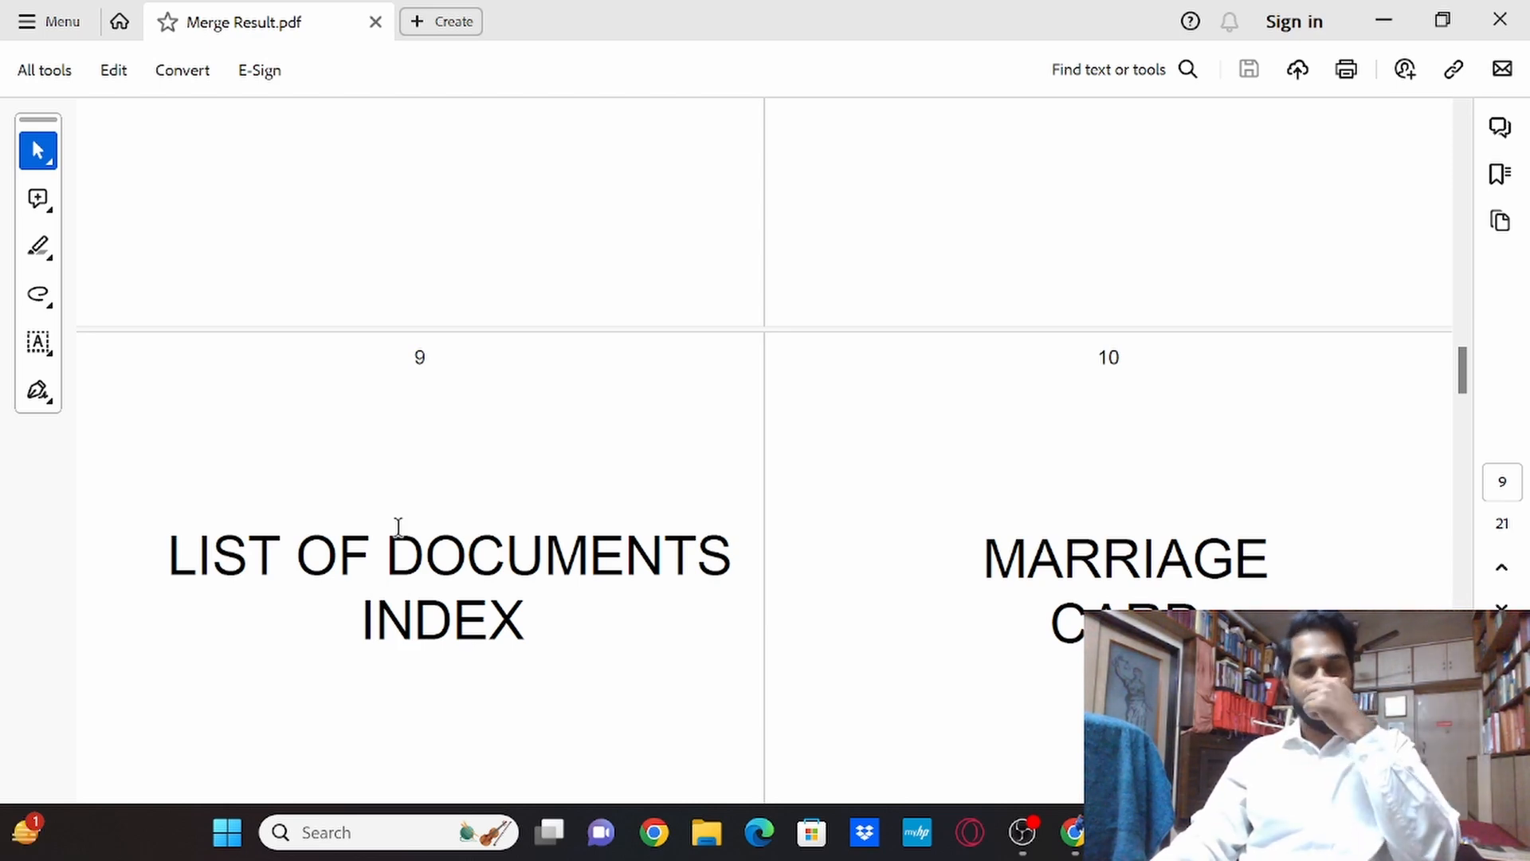
Examine the page numbering of the annexures in the list of documents, then return to the eFiling page in Chrome
scroll(831, 455, "down", 5)
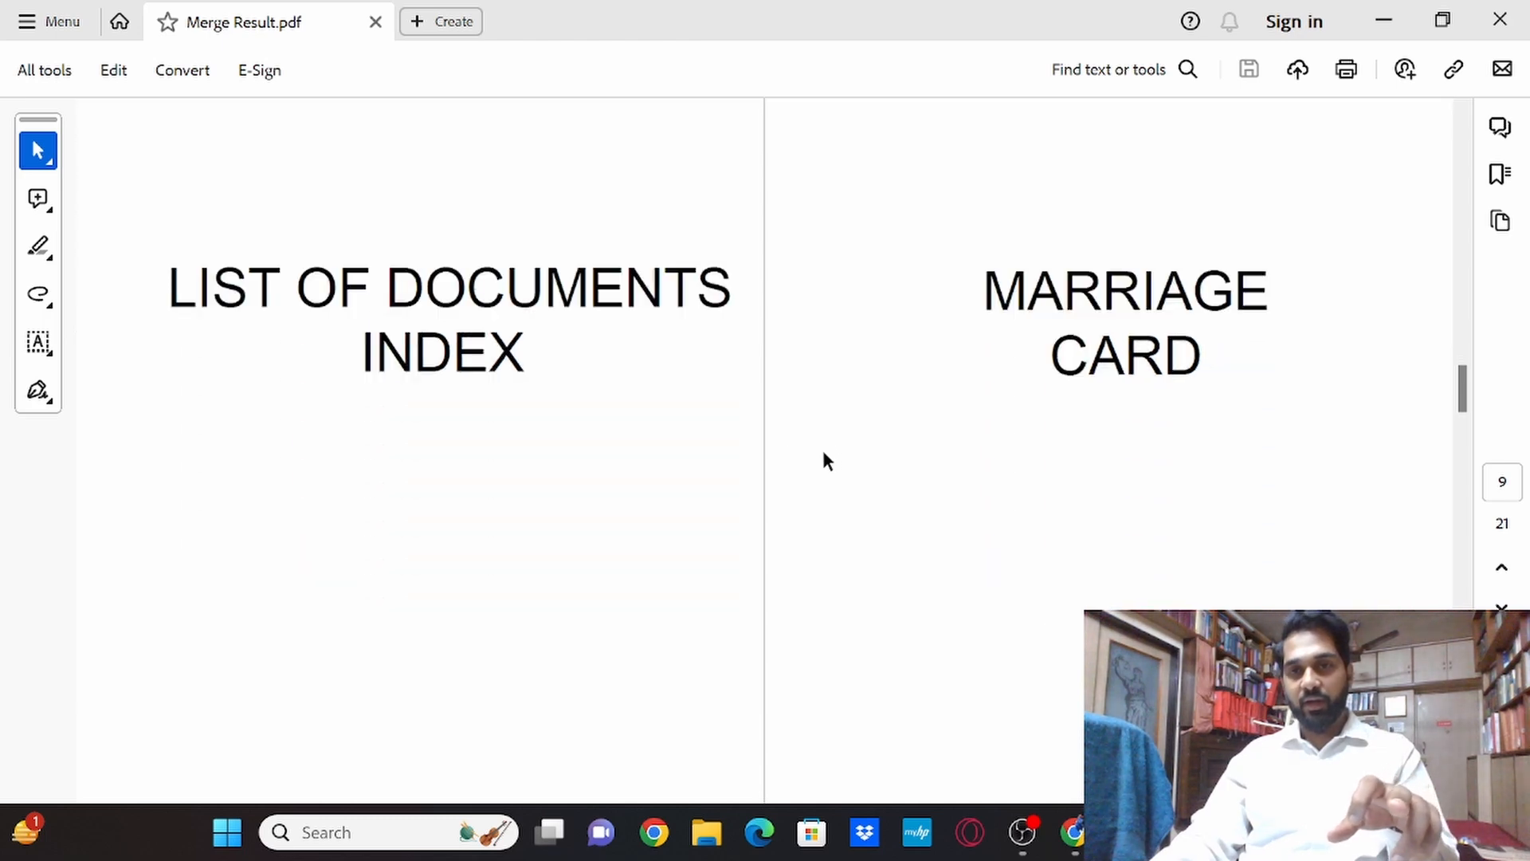
scroll(876, 478, "up", 1)
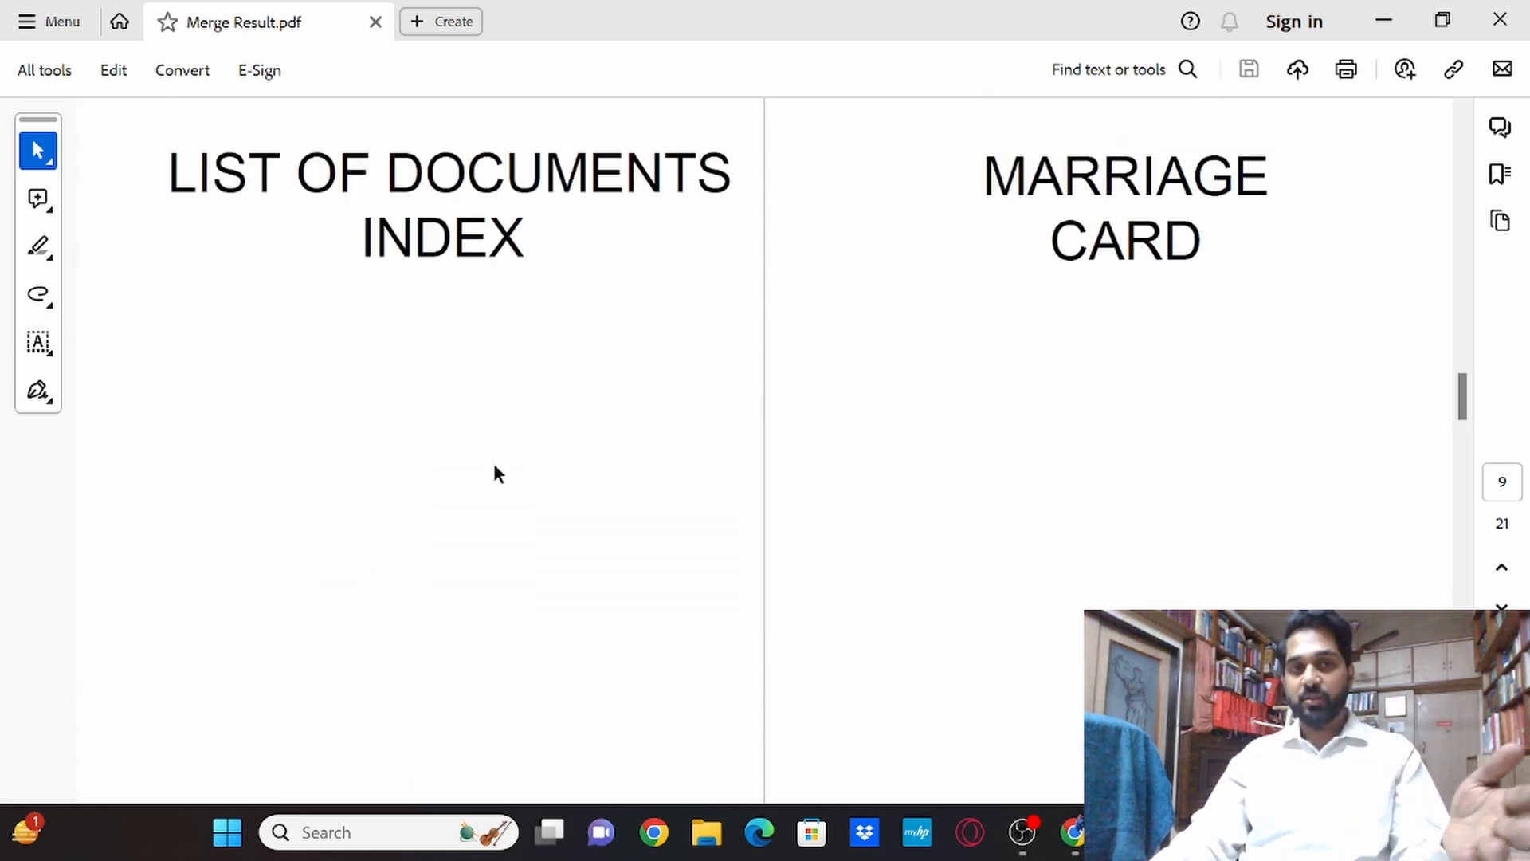
scroll(994, 369, "down", 3)
scroll(996, 365, "down", 3)
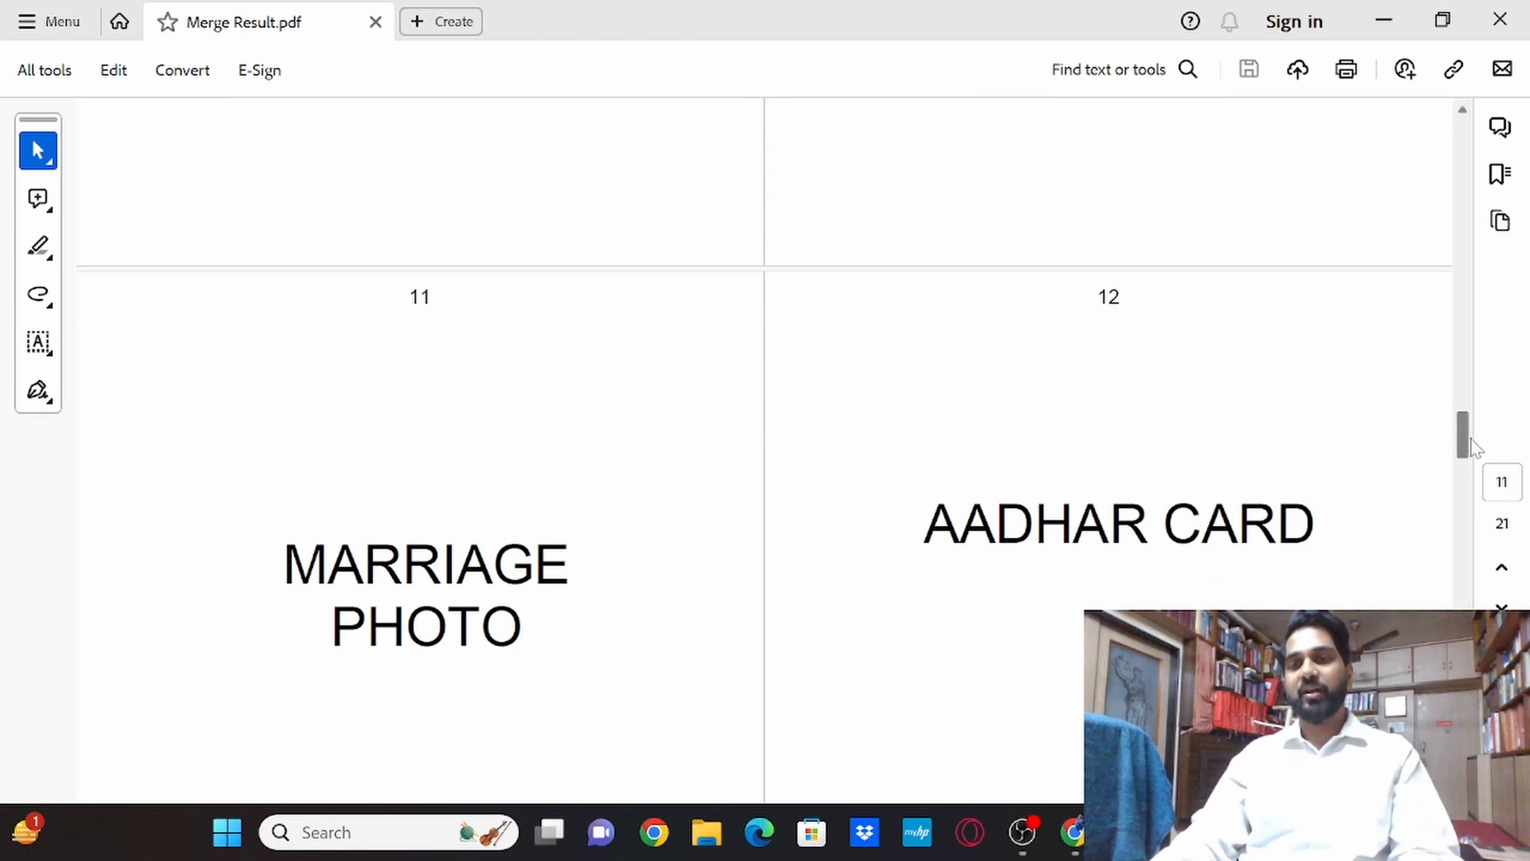
left_click_drag(1463, 446, 1462, 518)
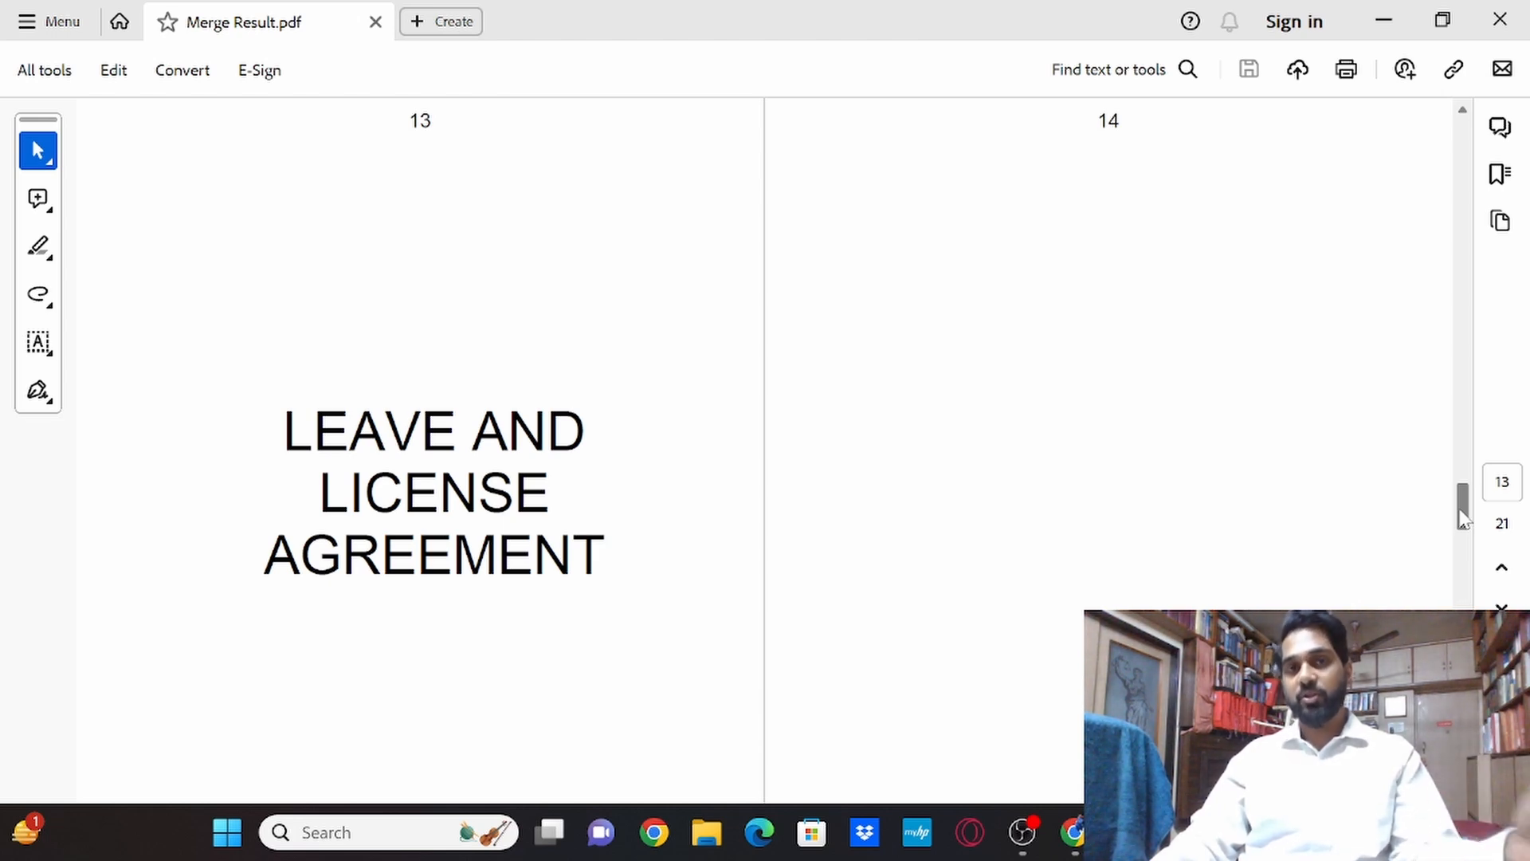
left_click_drag(1463, 518, 1463, 610)
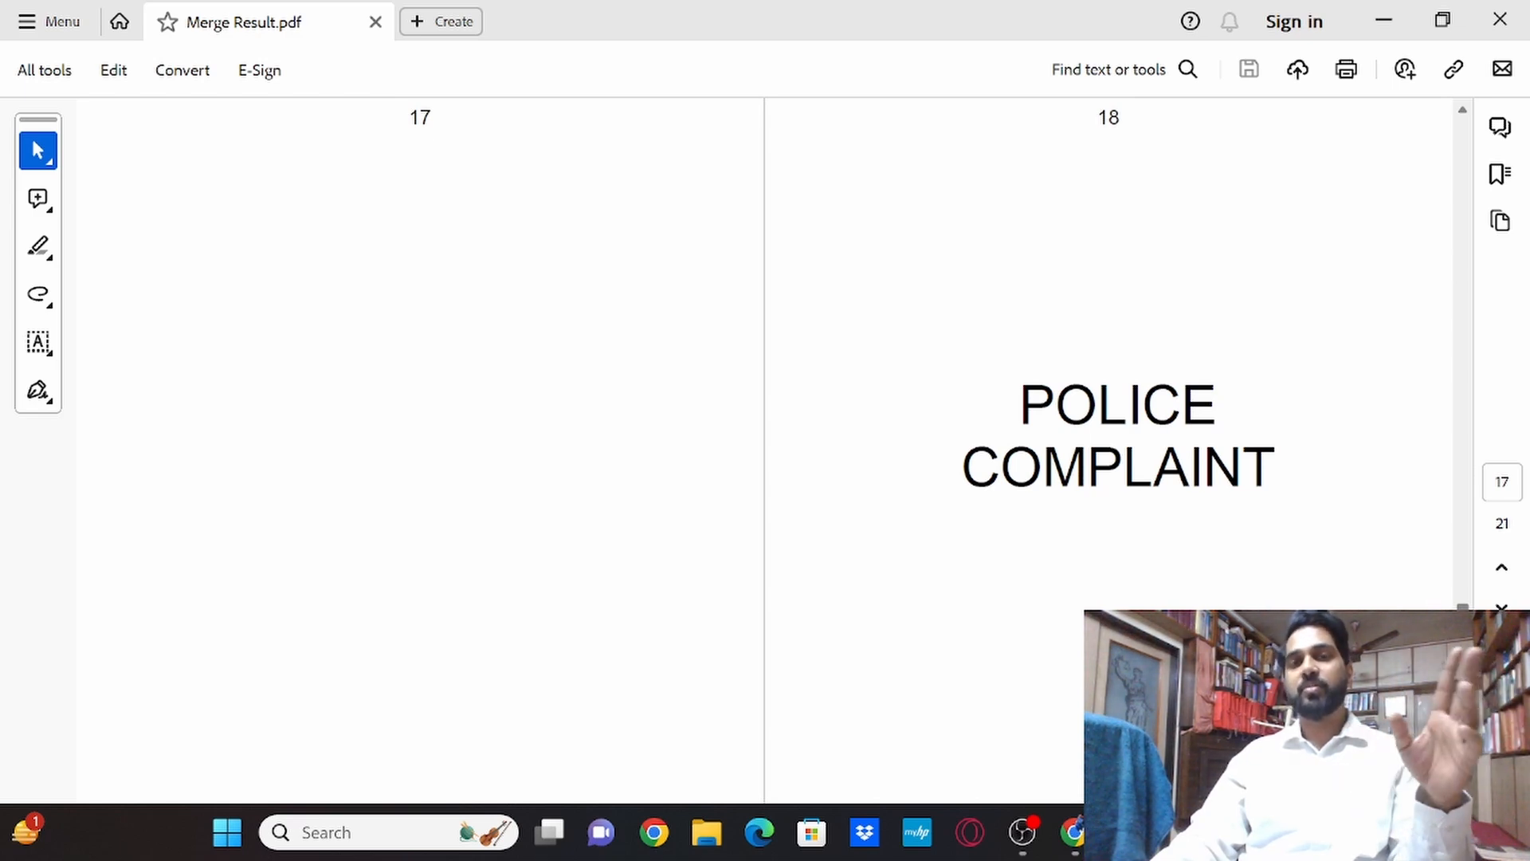
left_click_drag(1463, 621, 1436, 368)
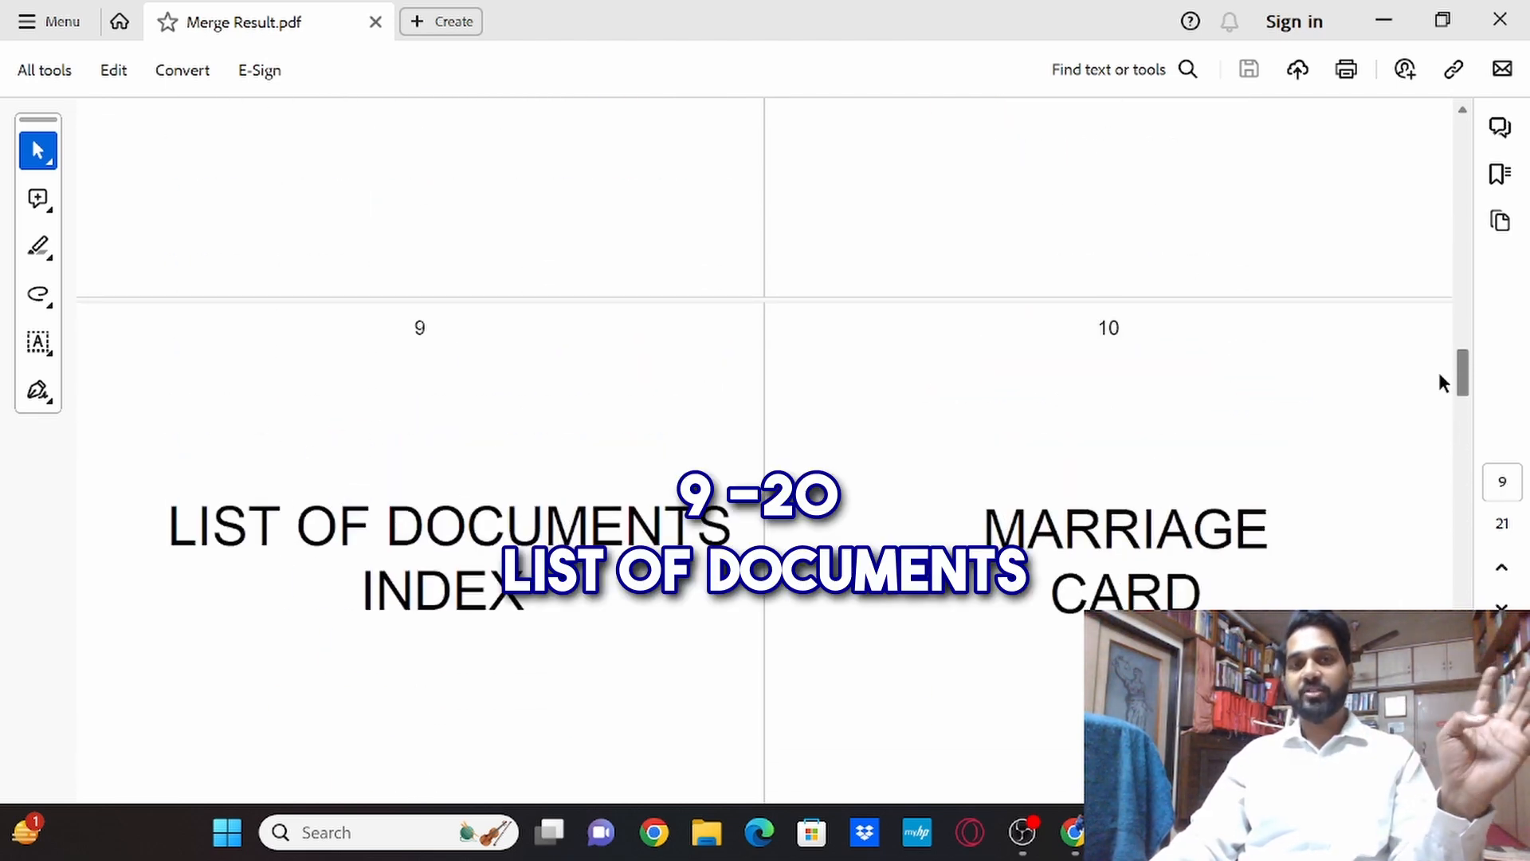
left_click(1389, 15)
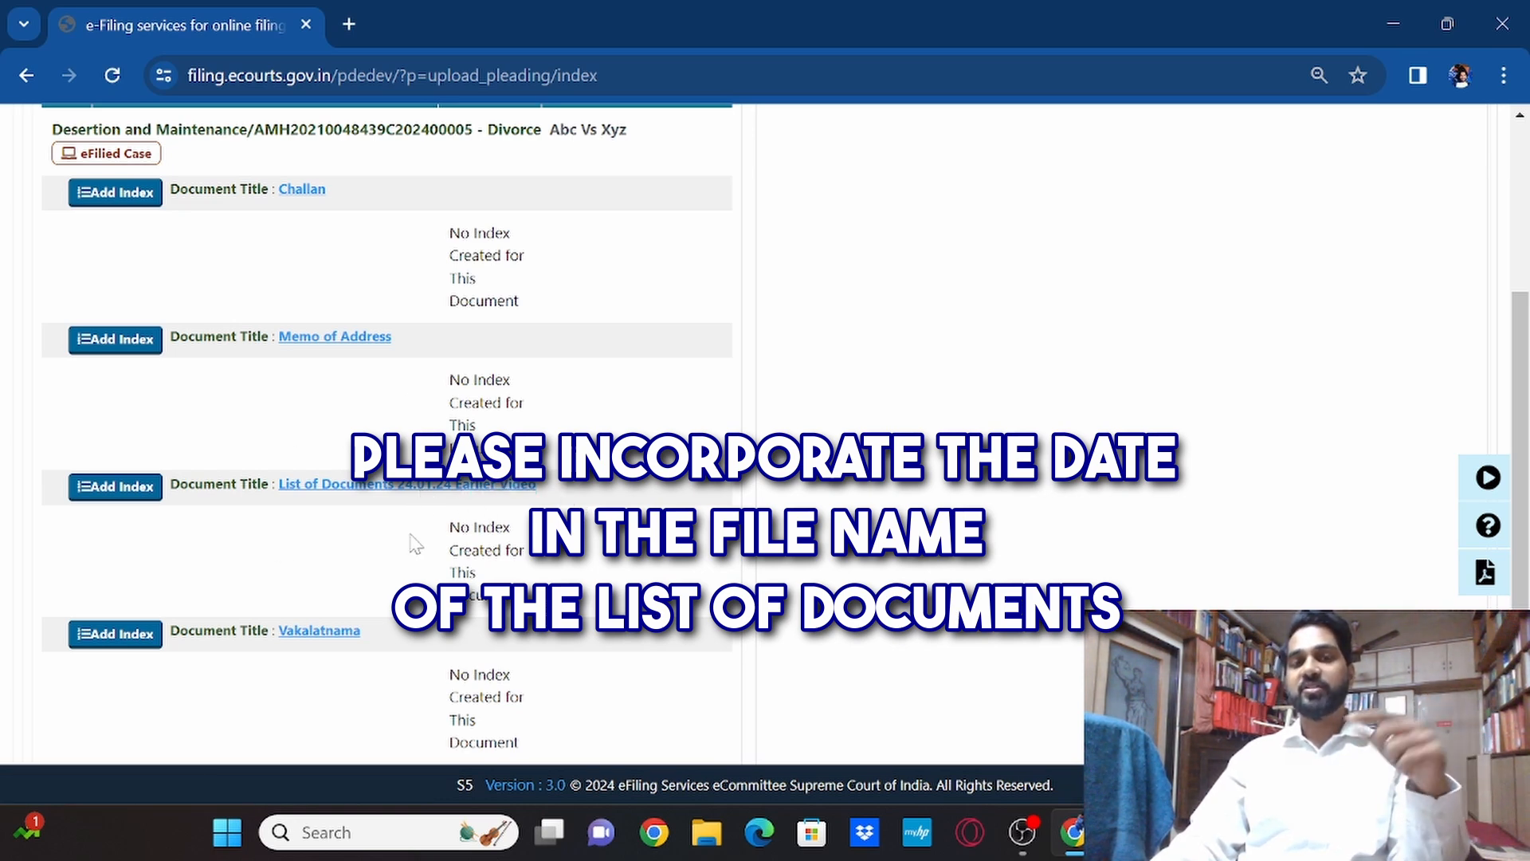
Add an index titled Permission Application, from page 7 to 7, to the Permission to Appoint Advocate document
scroll(430, 546, "down", 4)
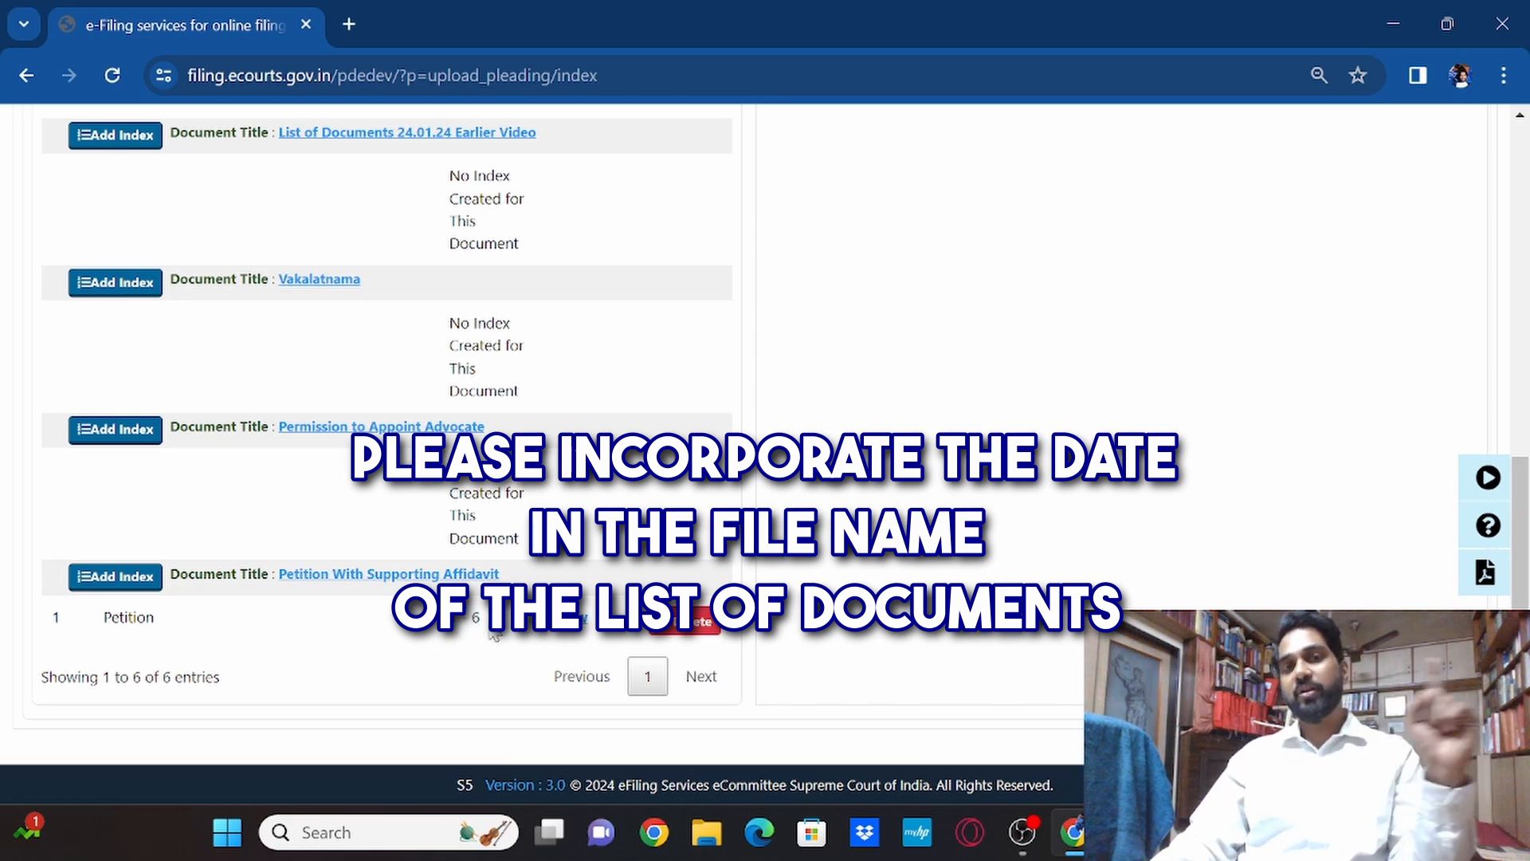
scroll(494, 633, "up", 3)
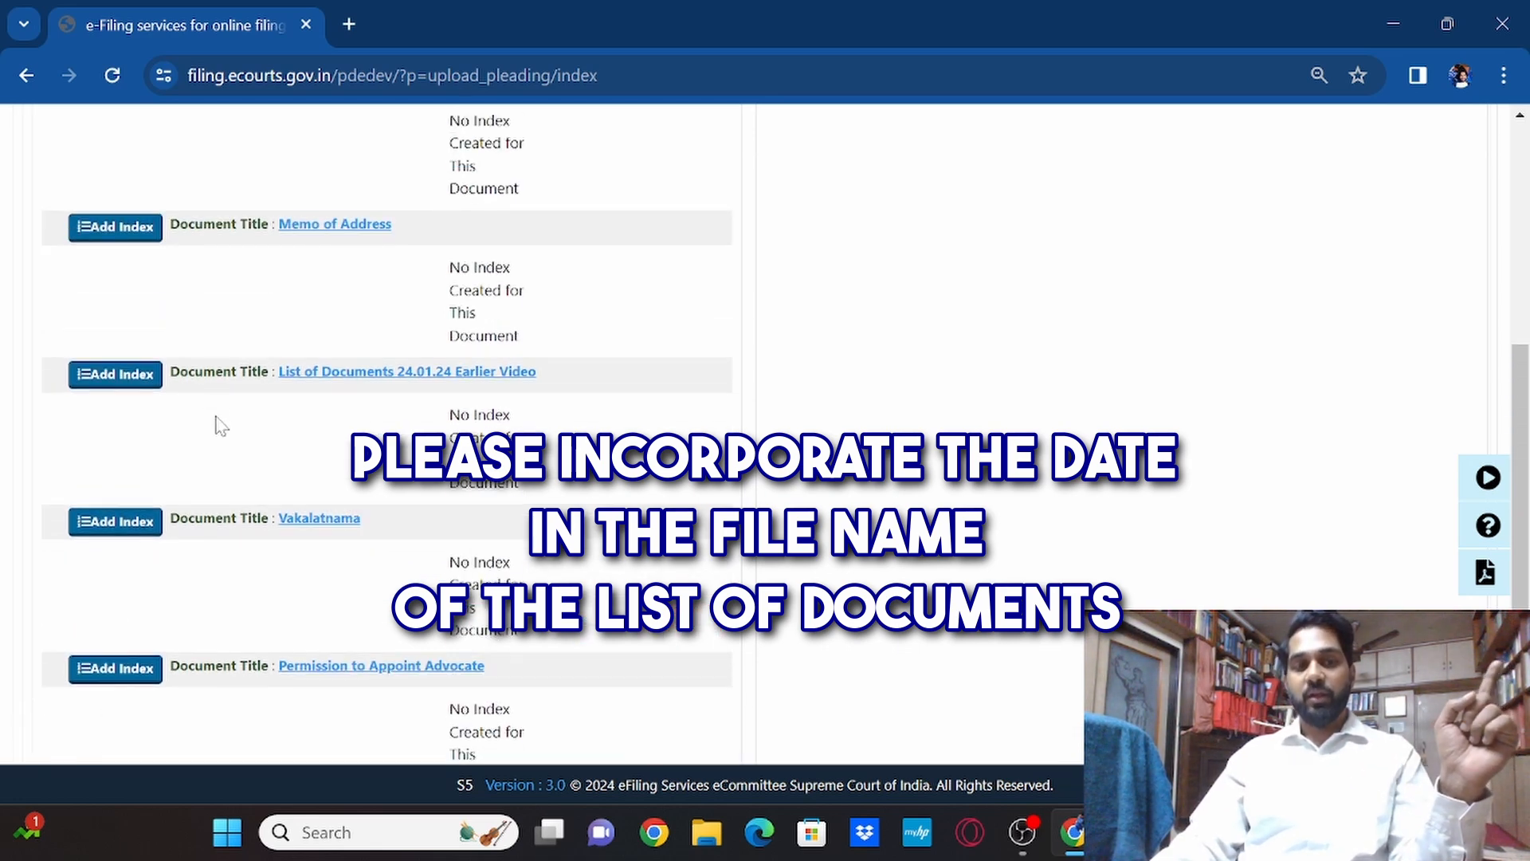
scroll(215, 441, "down", 3)
left_click(147, 432)
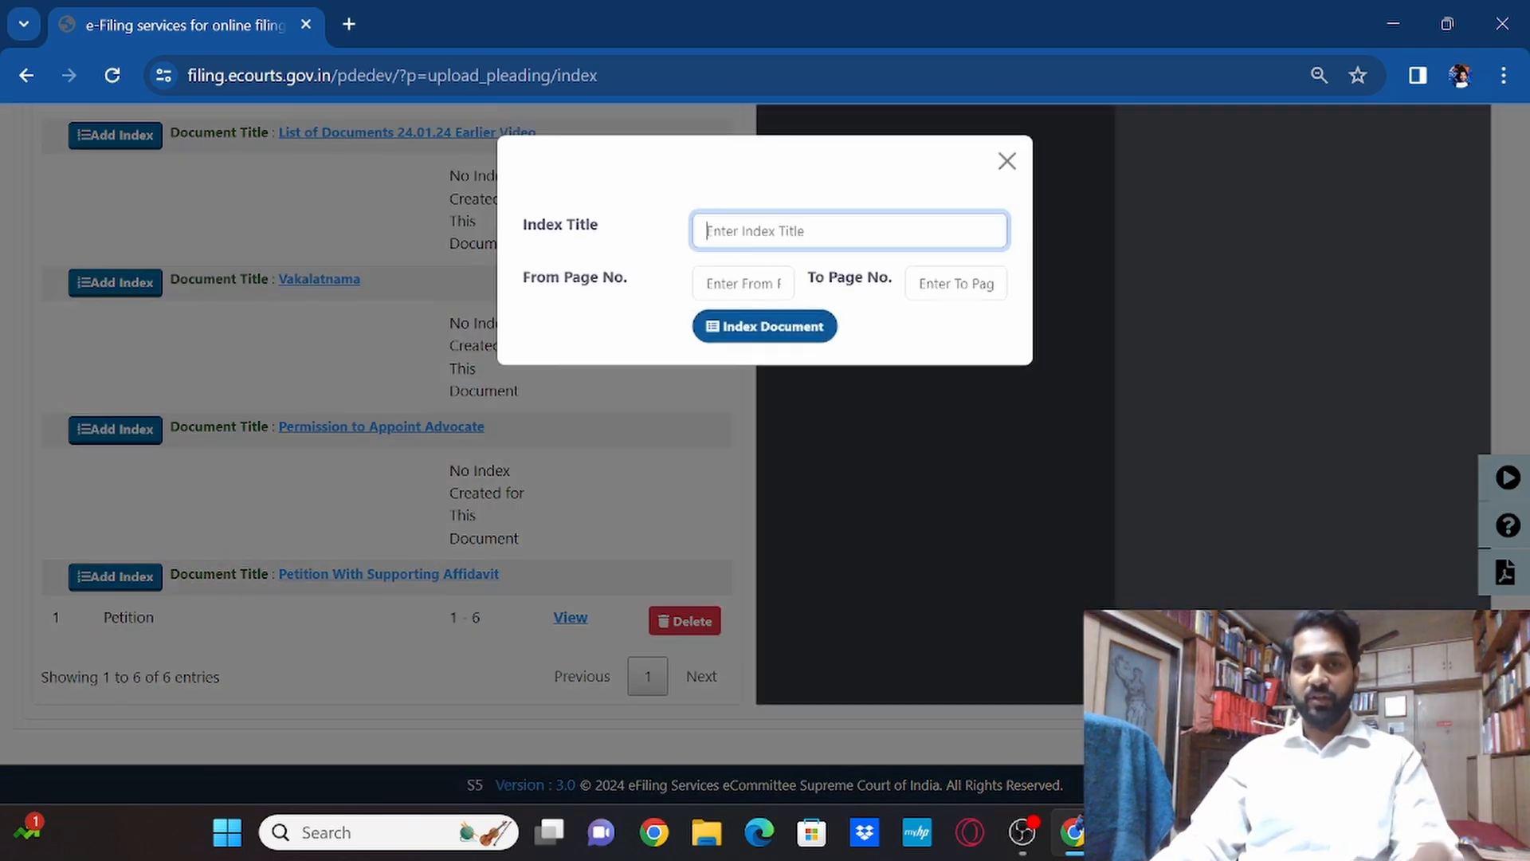
type("Permission Application")
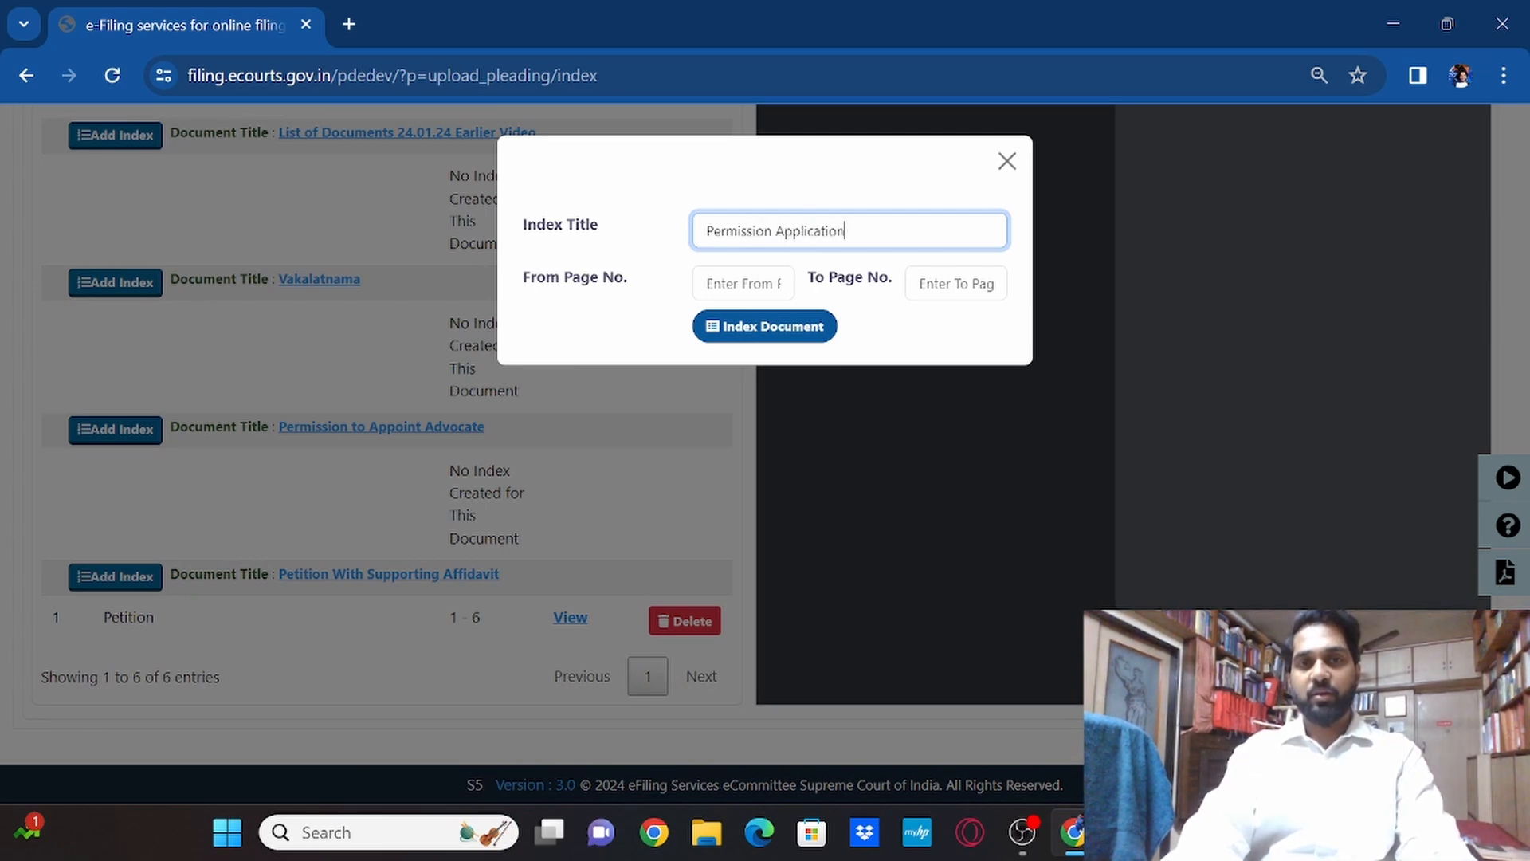
left_click(789, 279)
type("7")
key("Tab")
type("7")
left_click(789, 328)
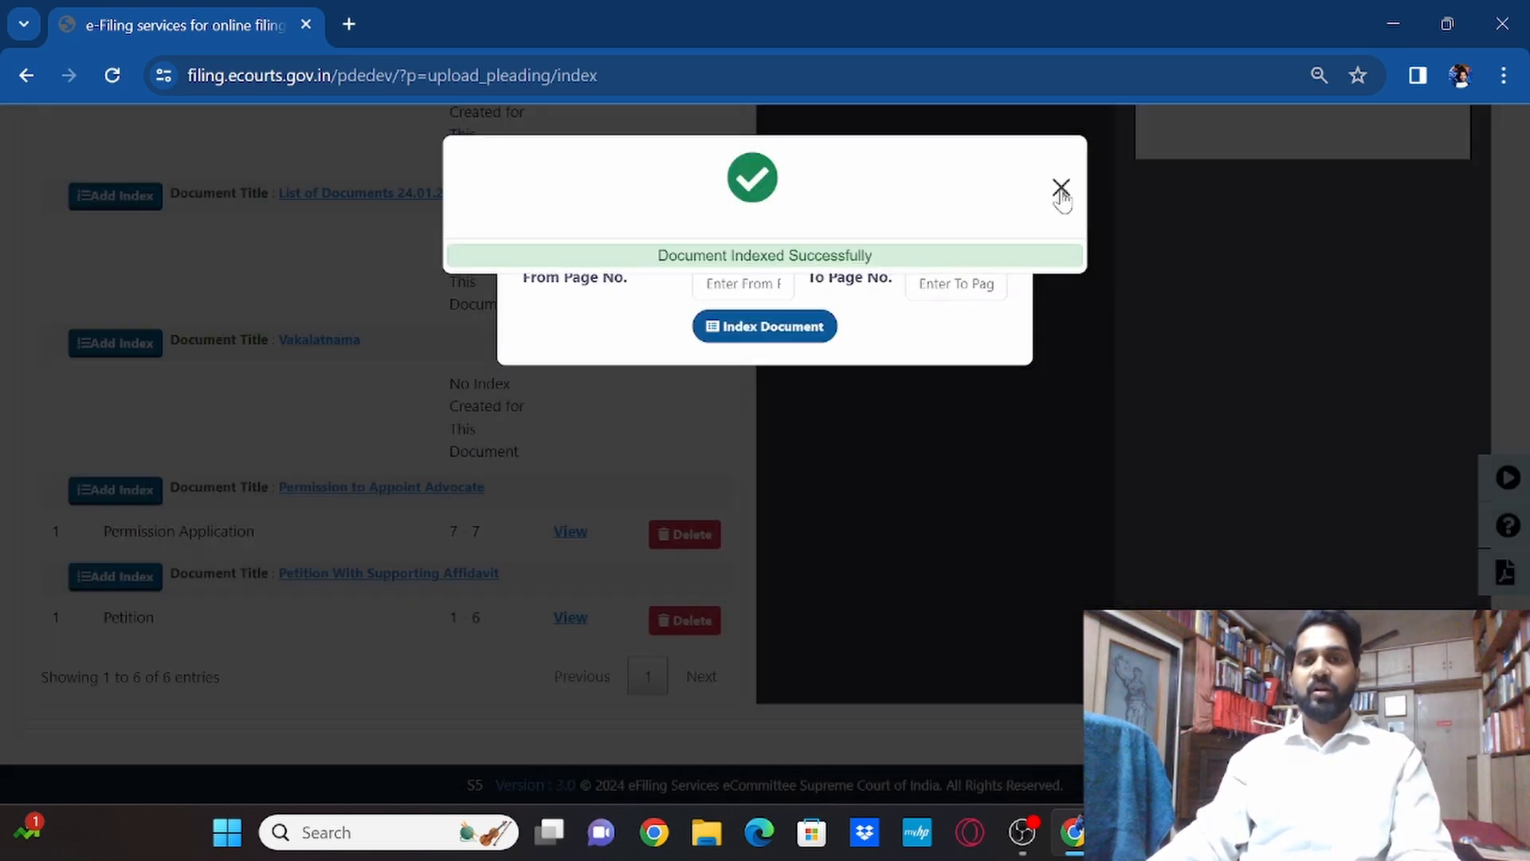
left_click(1054, 190)
left_click(997, 161)
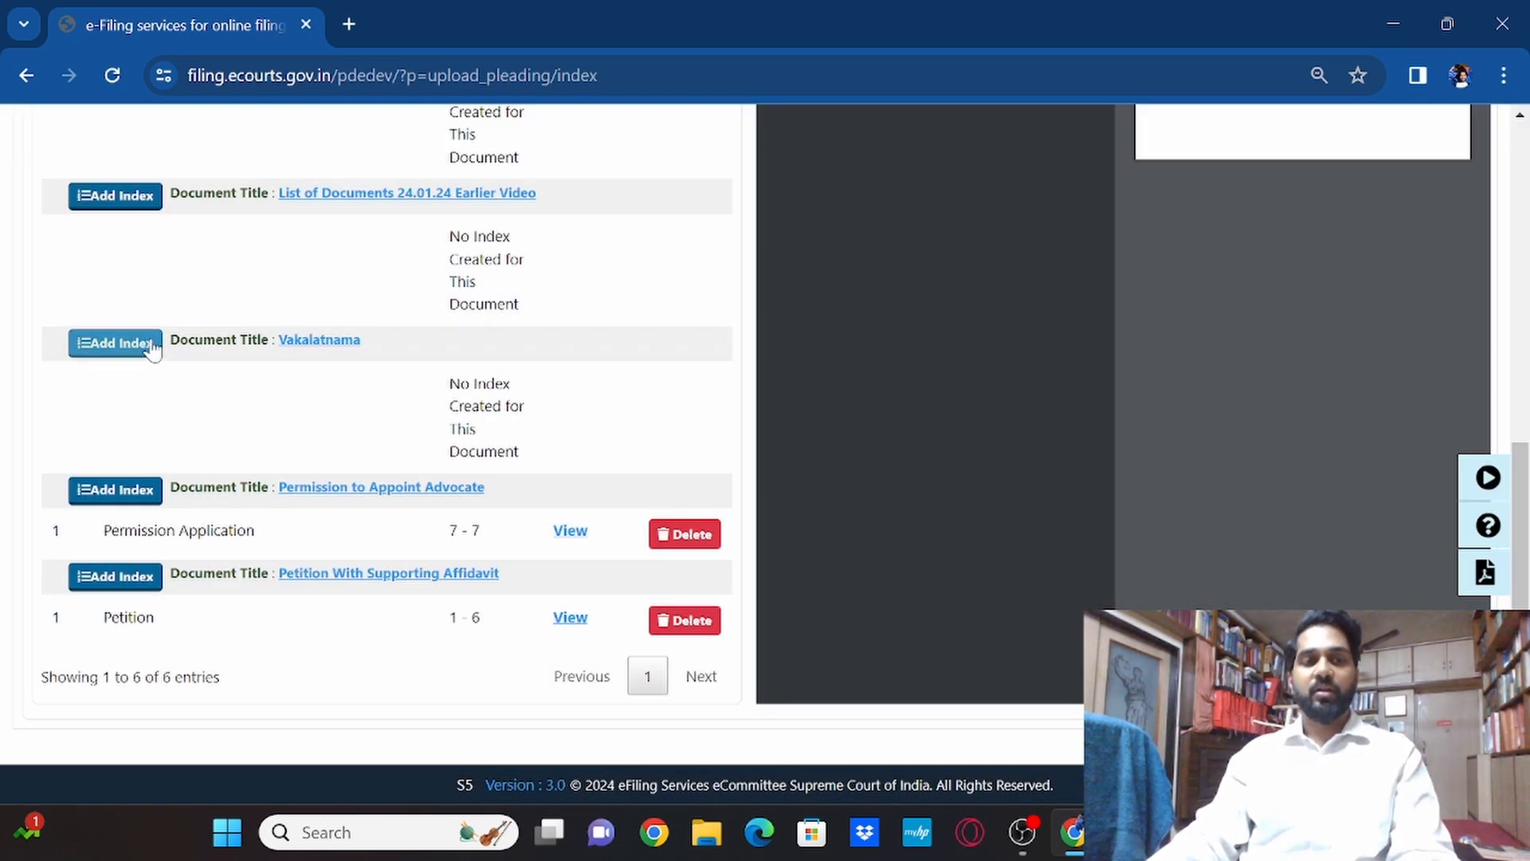
Add an index titled Vakalatnama, from page 8 to 8, to the Vakalatnama document
left_click(142, 351)
type("Vakalat")
type("nama")
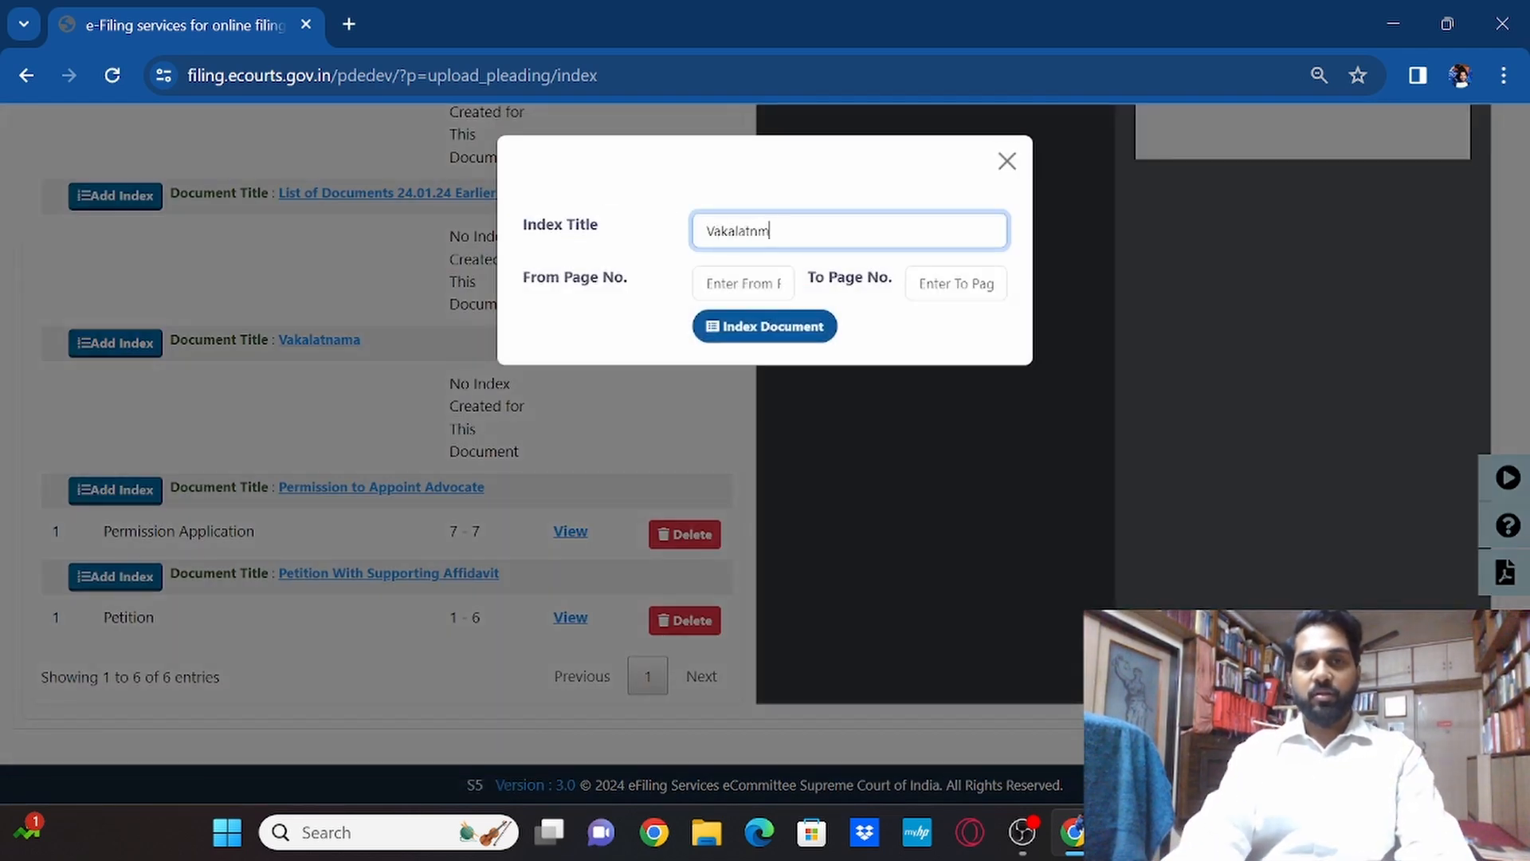
key("Tab")
type("8")
key("Tab")
left_click(817, 329)
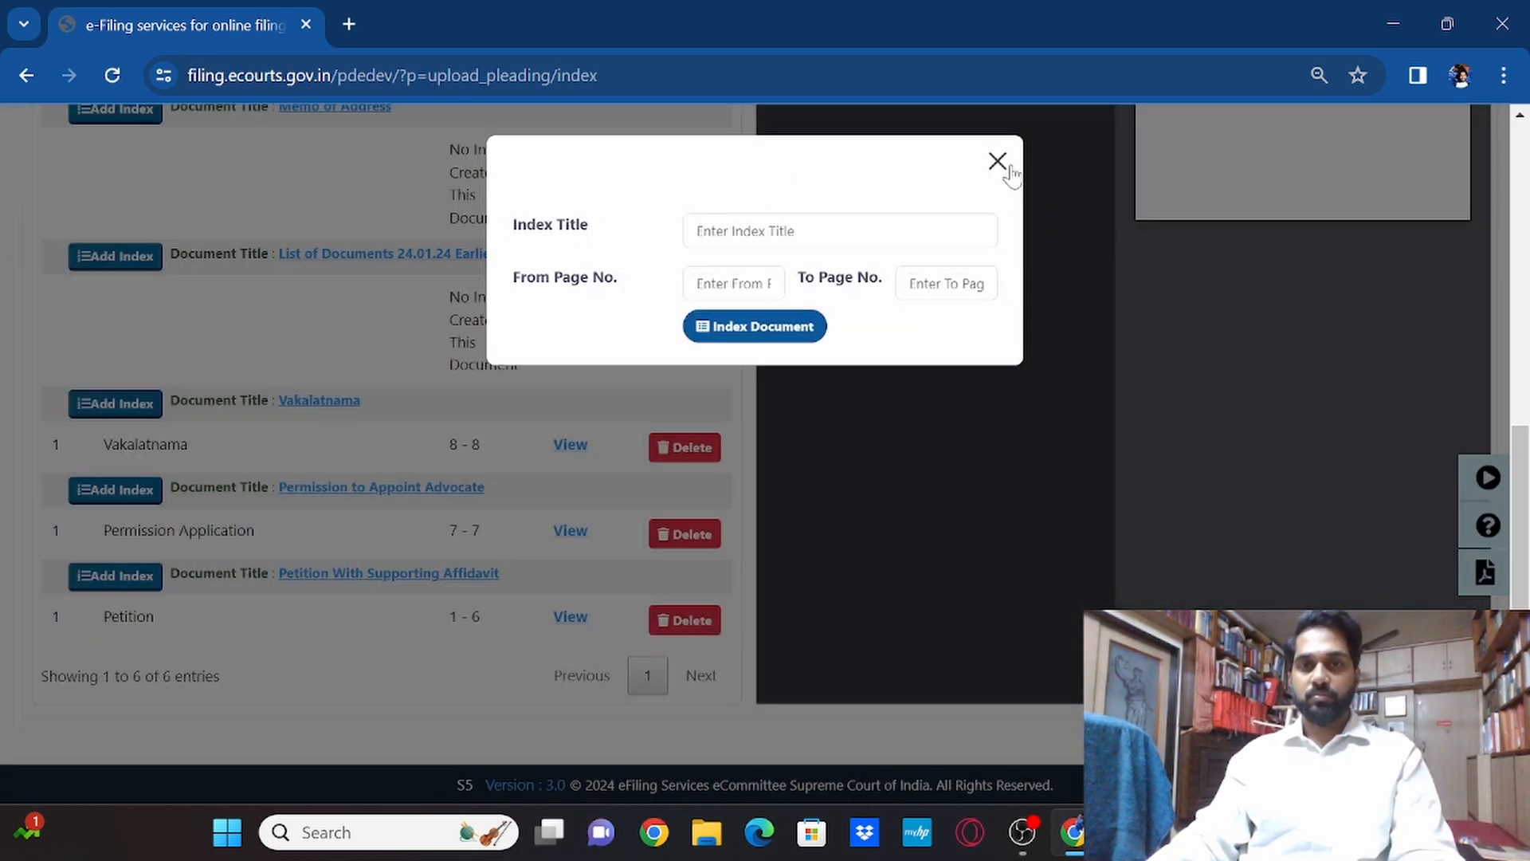
left_click(997, 162)
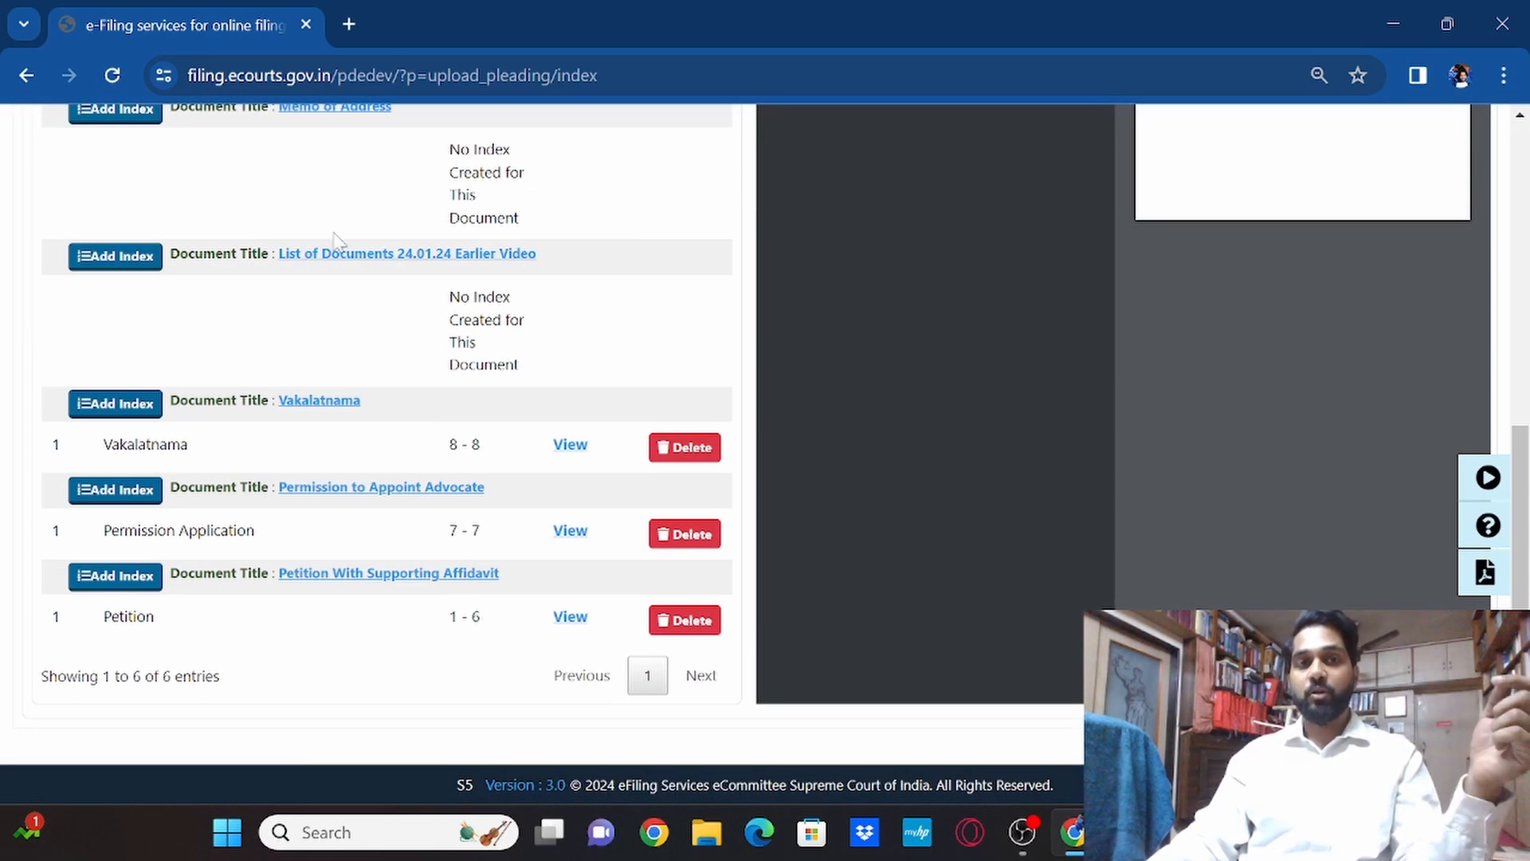
Add an index titled List of Documents Index, from page 9 to 9, to the List of Documents 24.01.24 Earlier Video document
left_click(126, 256)
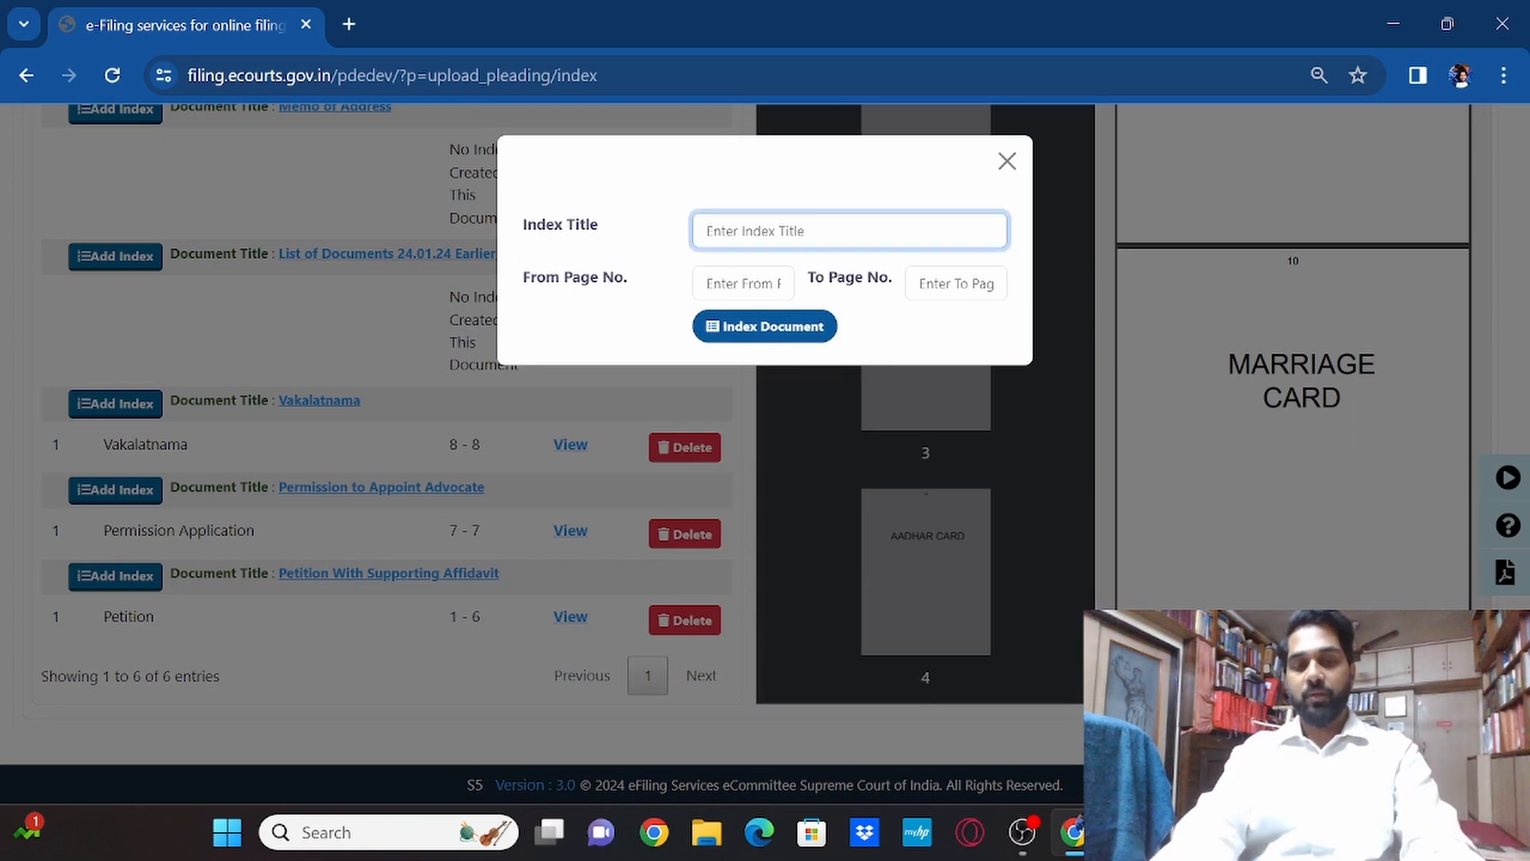
type("List of Documents Index")
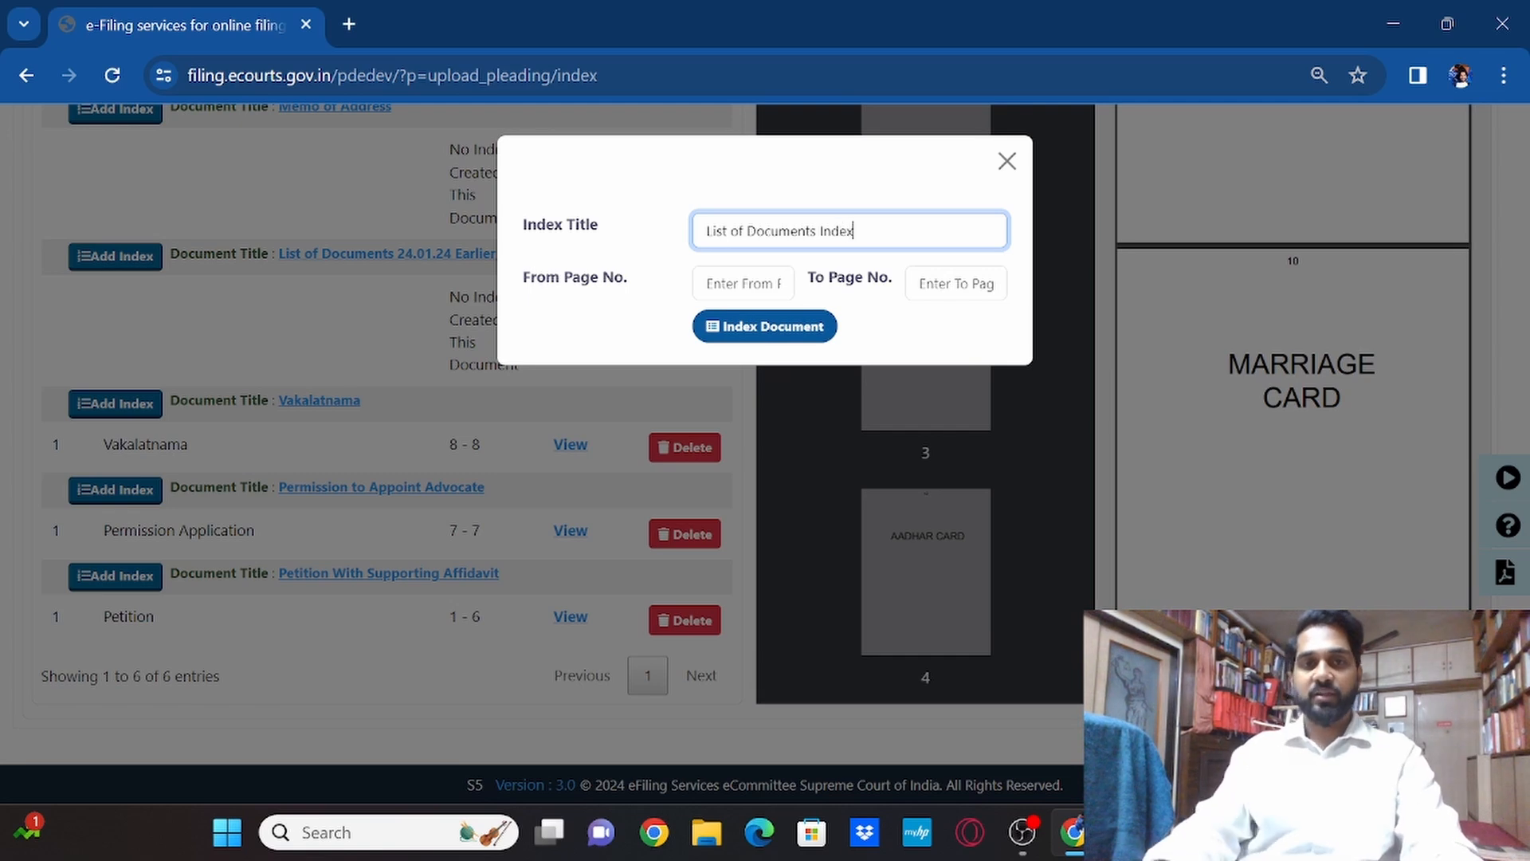
key("Tab")
type("9")
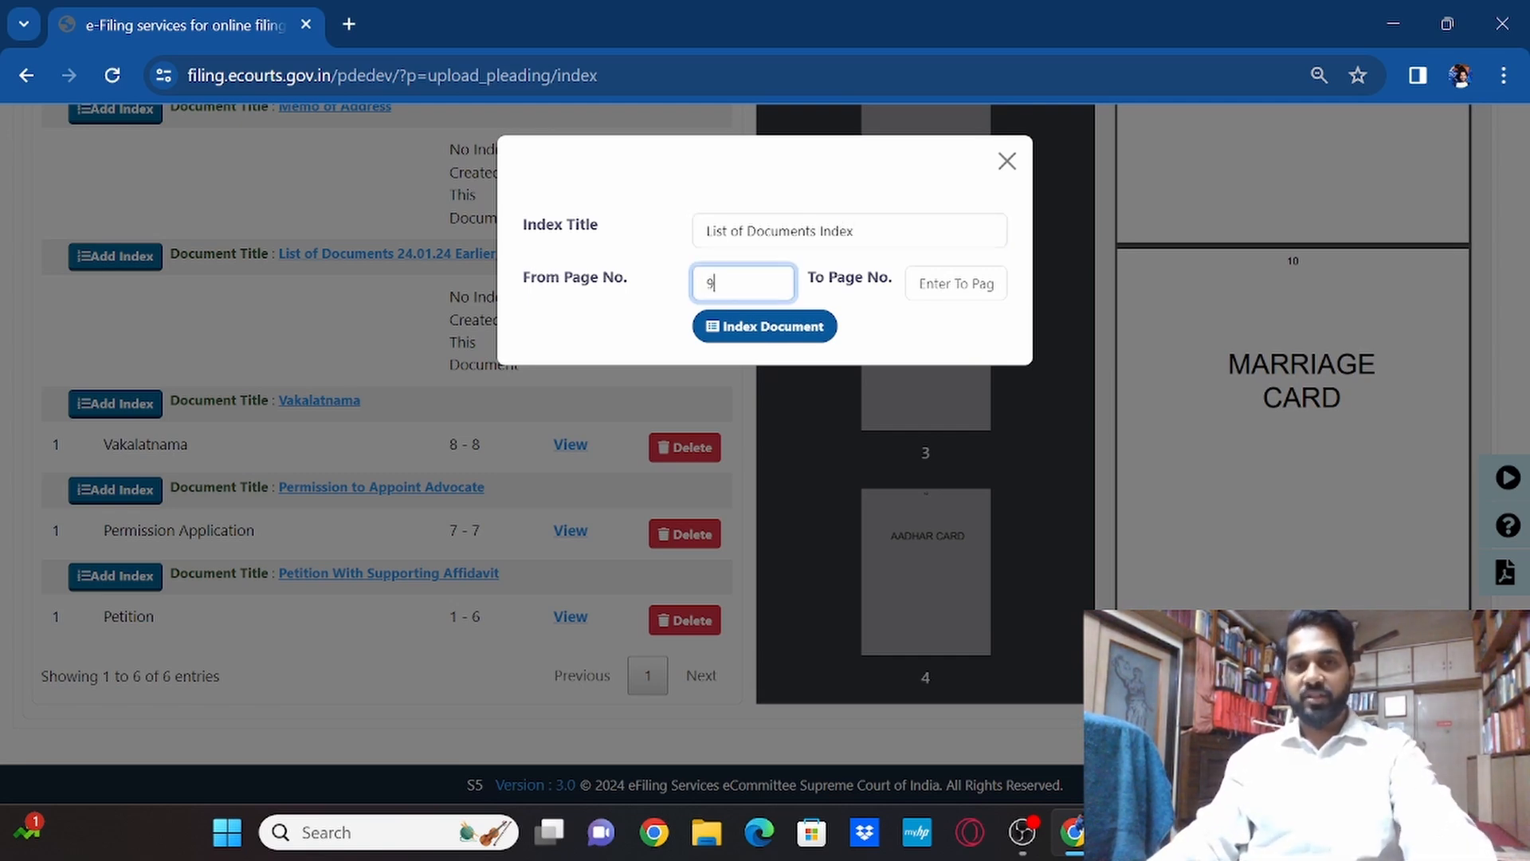
key("Tab")
type("9")
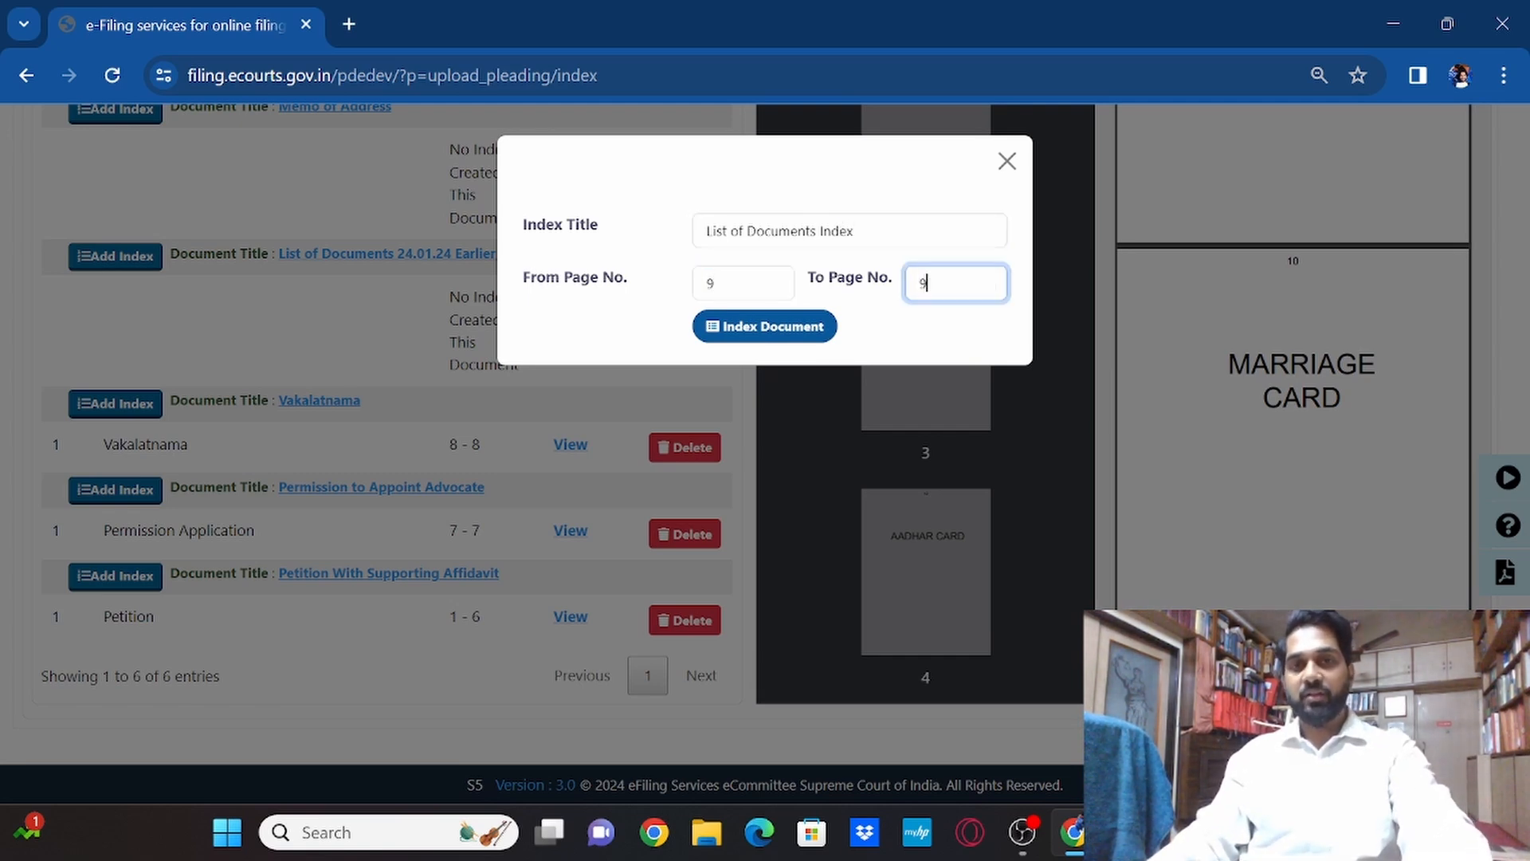
left_click(780, 327)
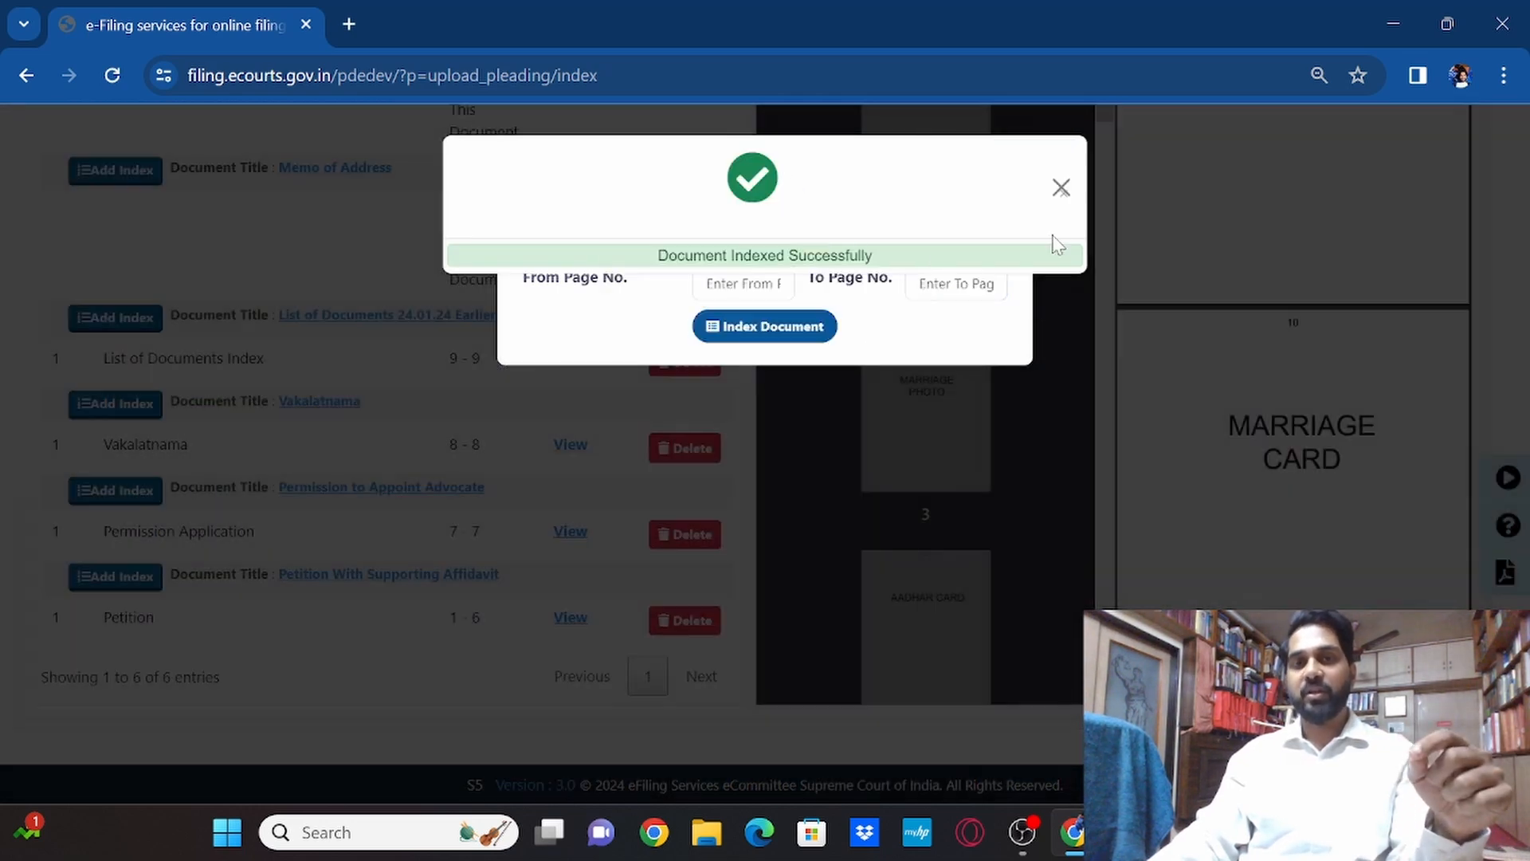
left_click(1059, 187)
left_click(998, 162)
Check the marriage card's page number in Merge Result.pdf, then index Exhibit A Marriage Card from page 10 to 10 under List of Documents
left_click(1127, 832)
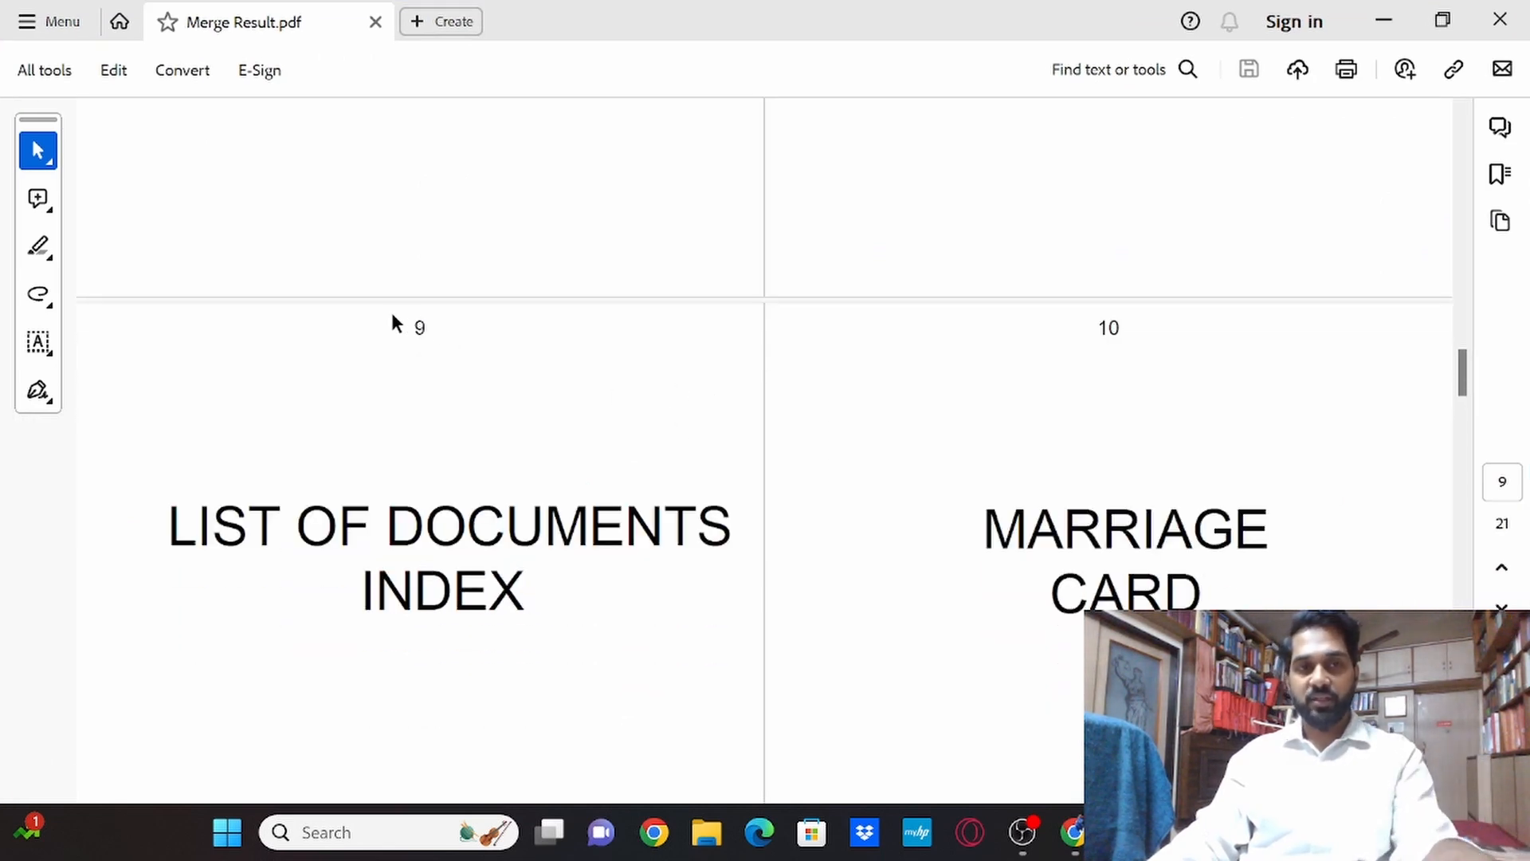
double_click(419, 330)
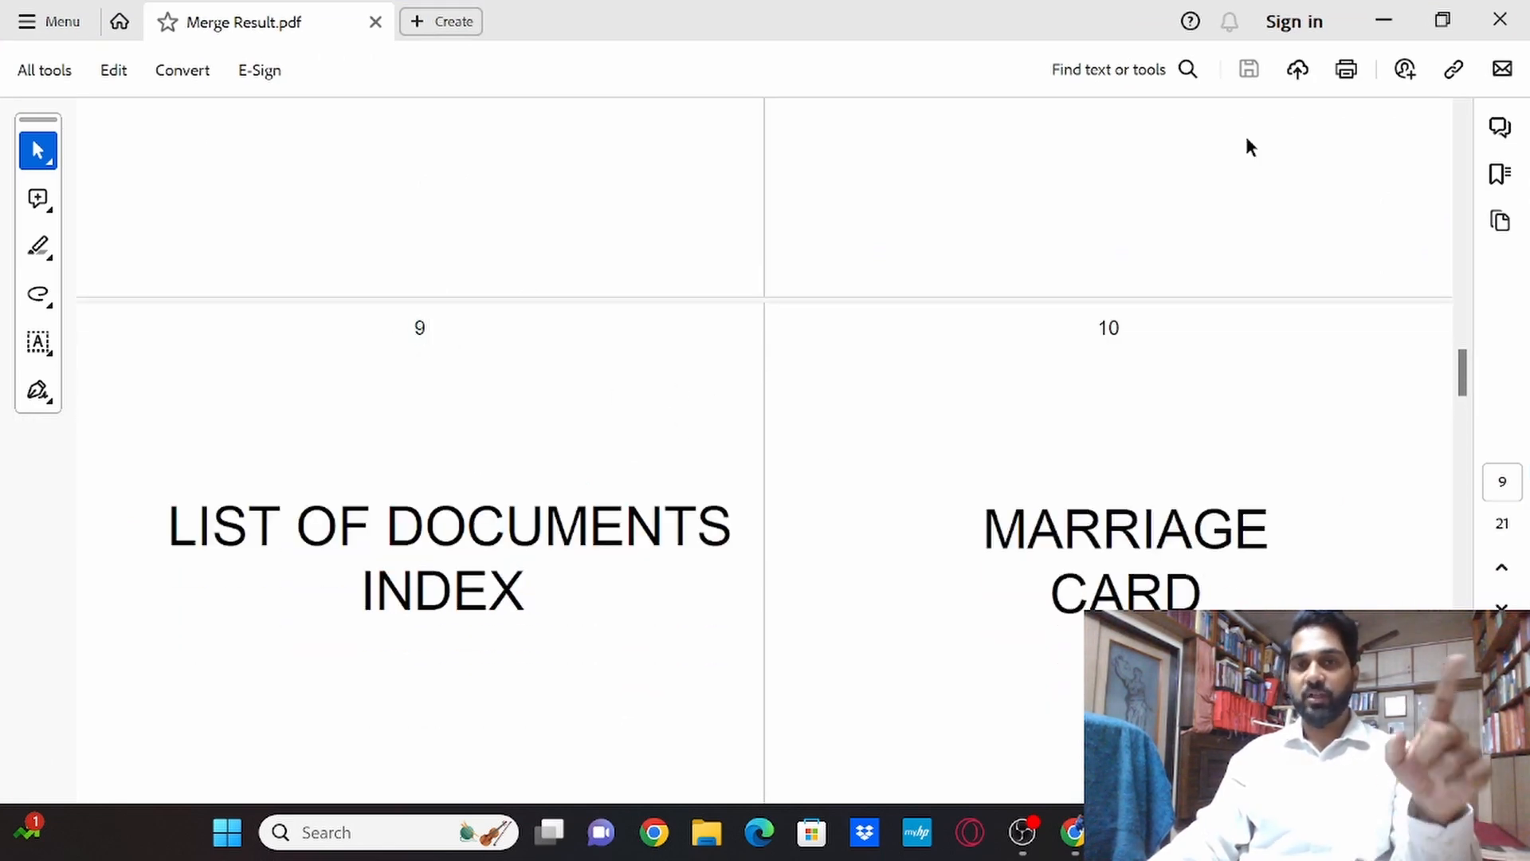
left_click(1369, 19)
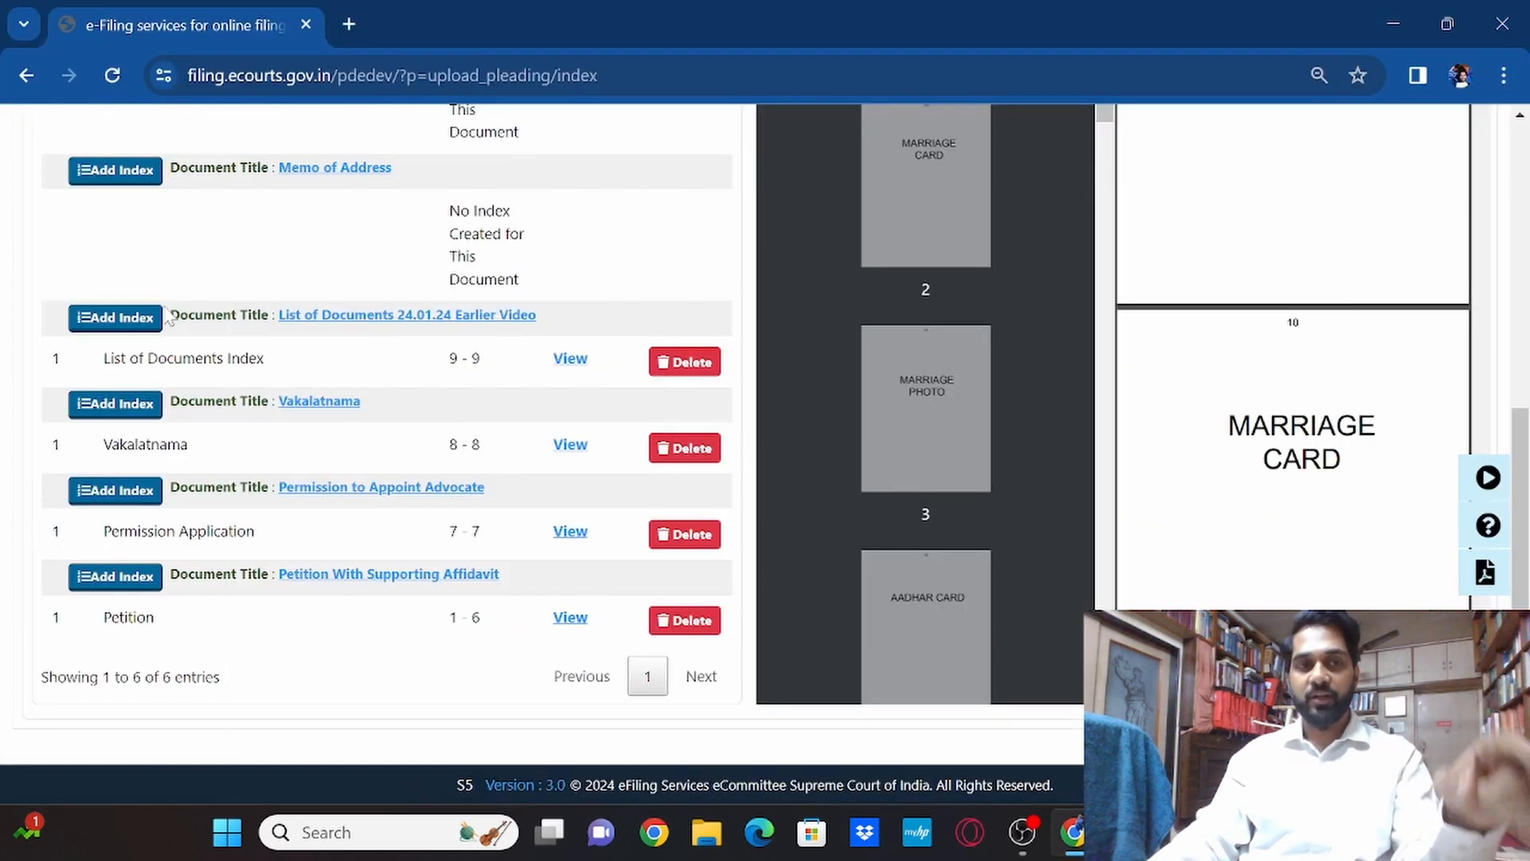
left_click(116, 317)
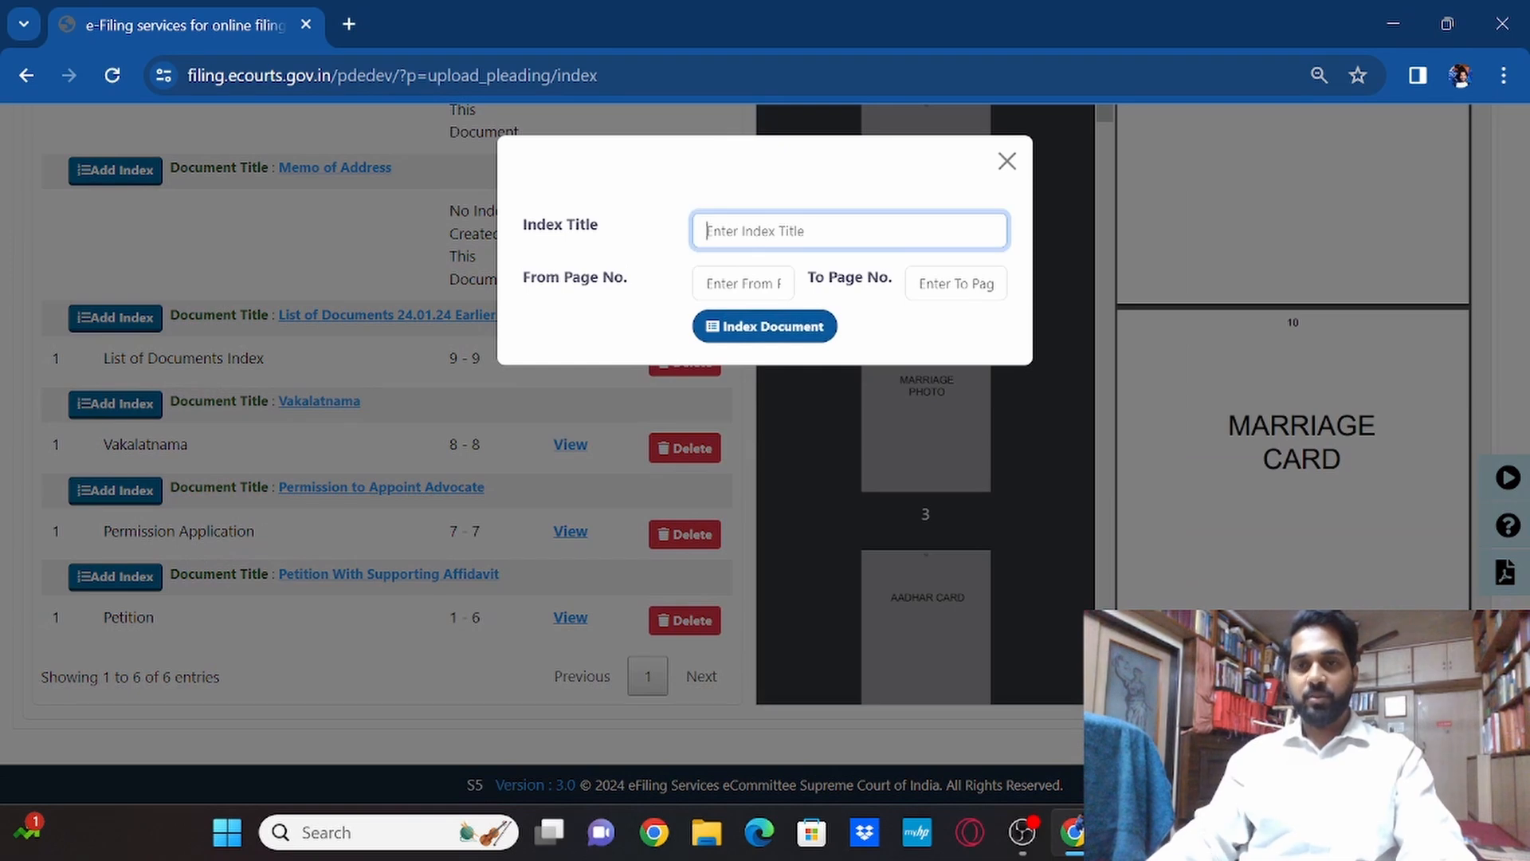
type("Exhibit A ")
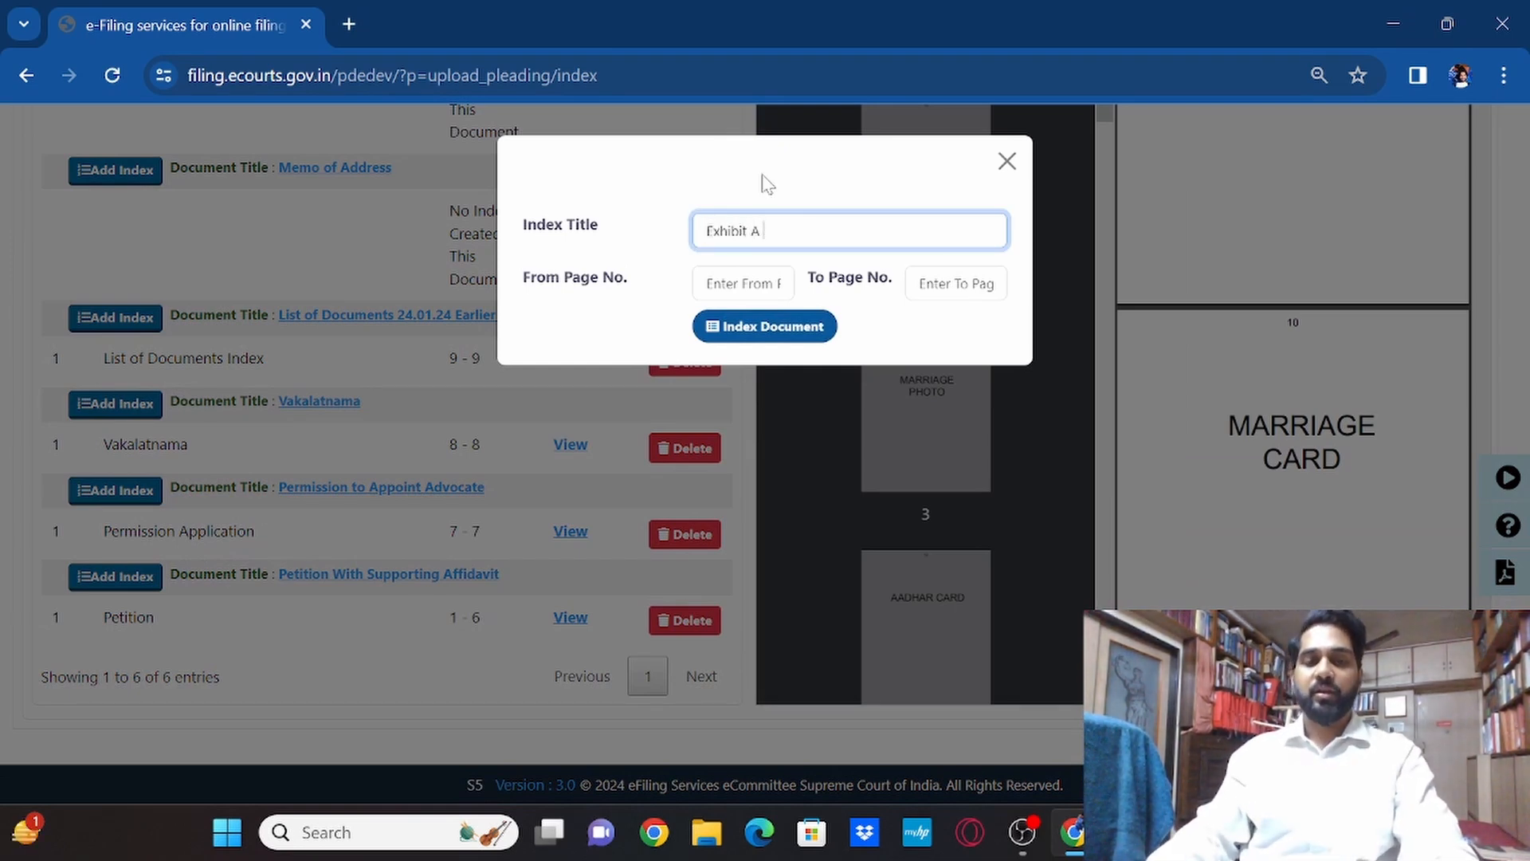
type("Marriage Card")
key("Tab")
type("10")
key("Tab")
type("10")
left_click(829, 327)
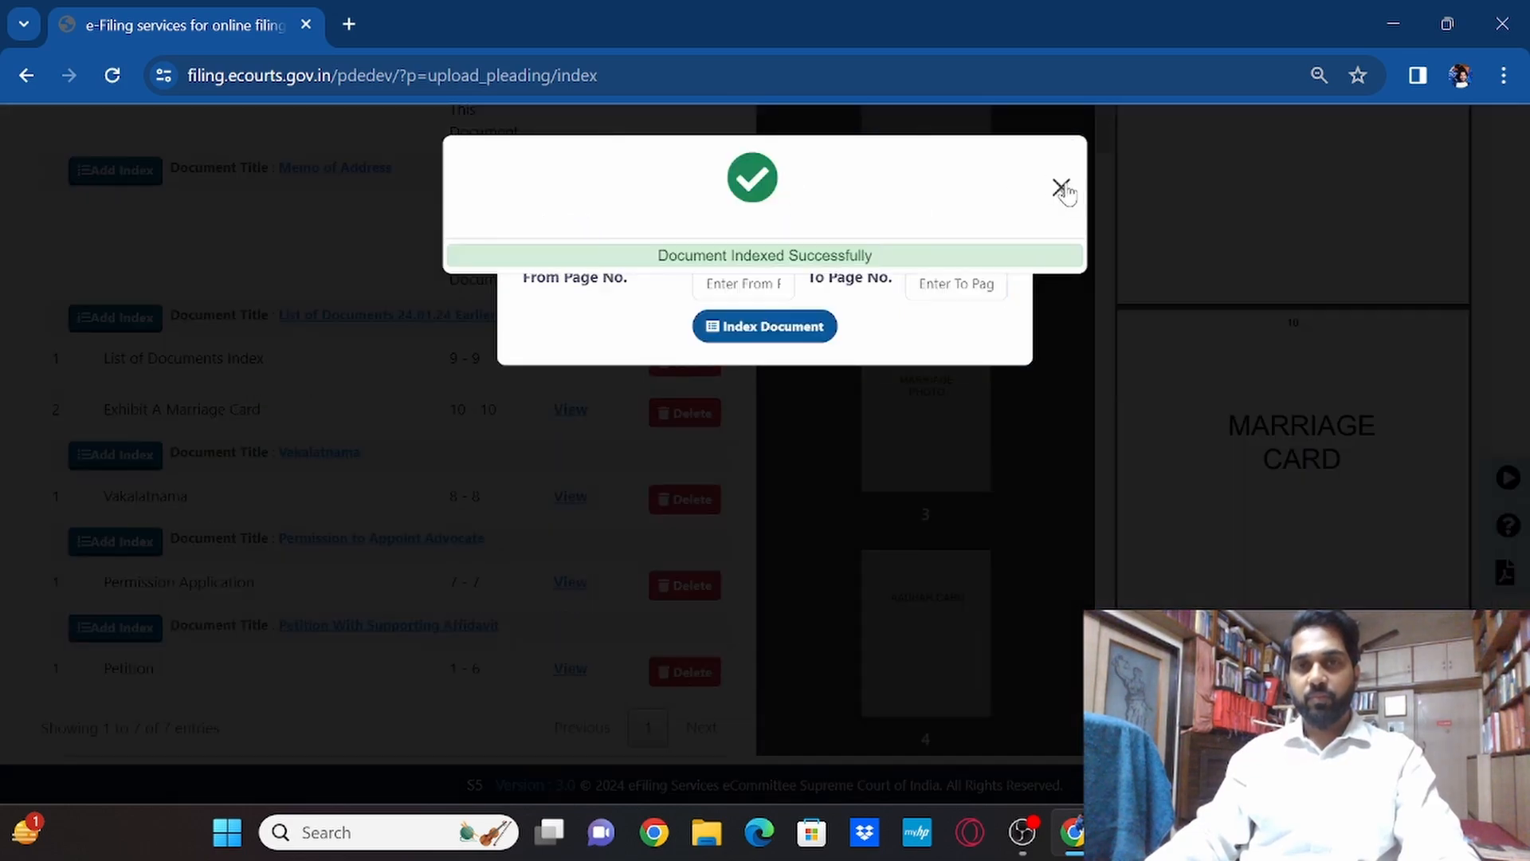
left_click(1061, 188)
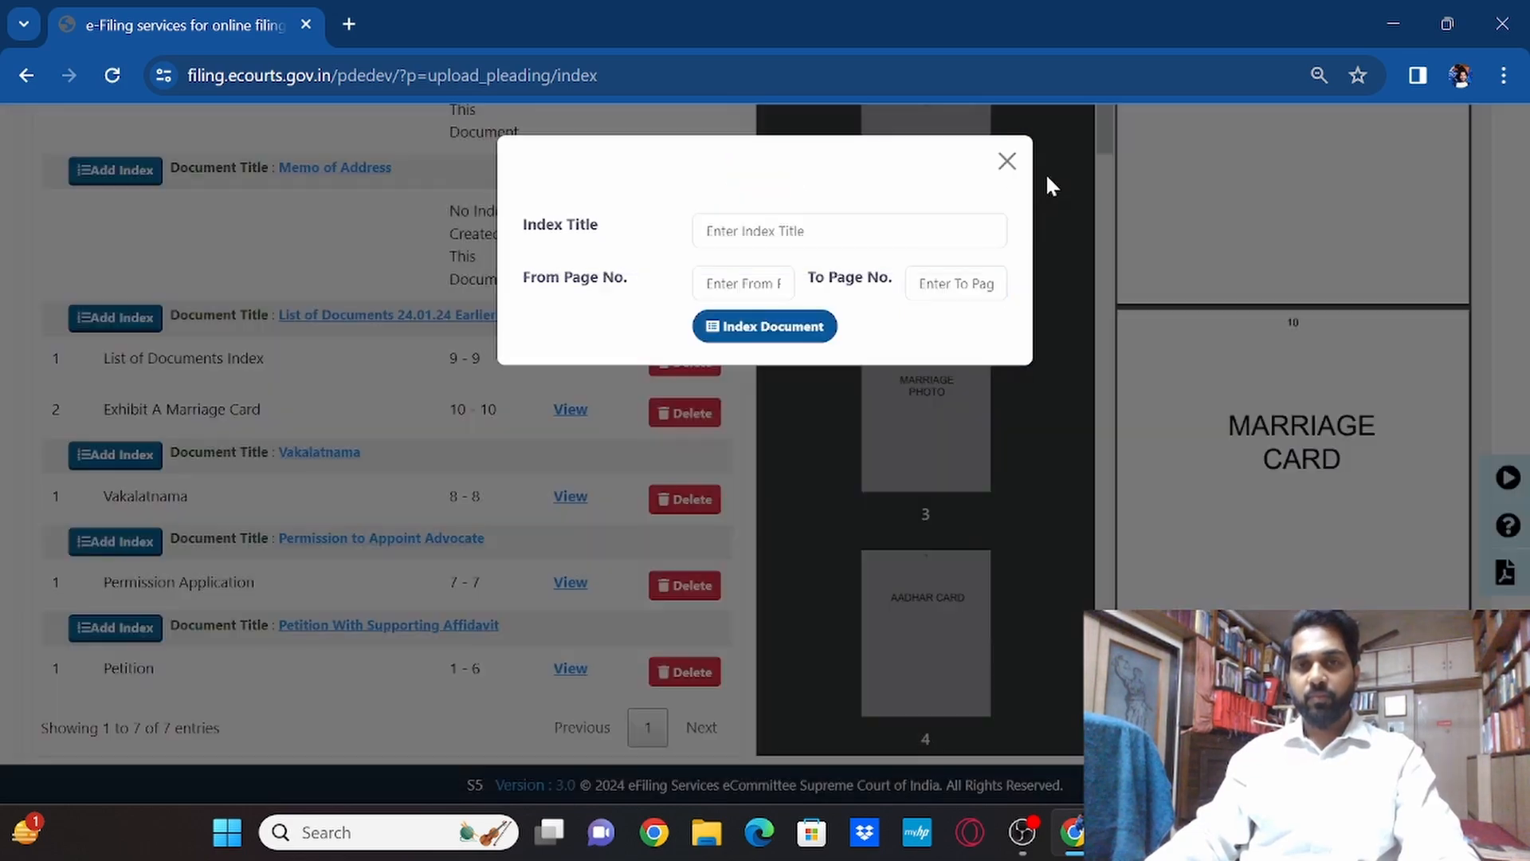
left_click(998, 163)
Add an index titled Exhibit B Marriage Photo, from page 11 to 11, to the List of Documents 24.01.24 Earlier Video document
left_click(149, 319)
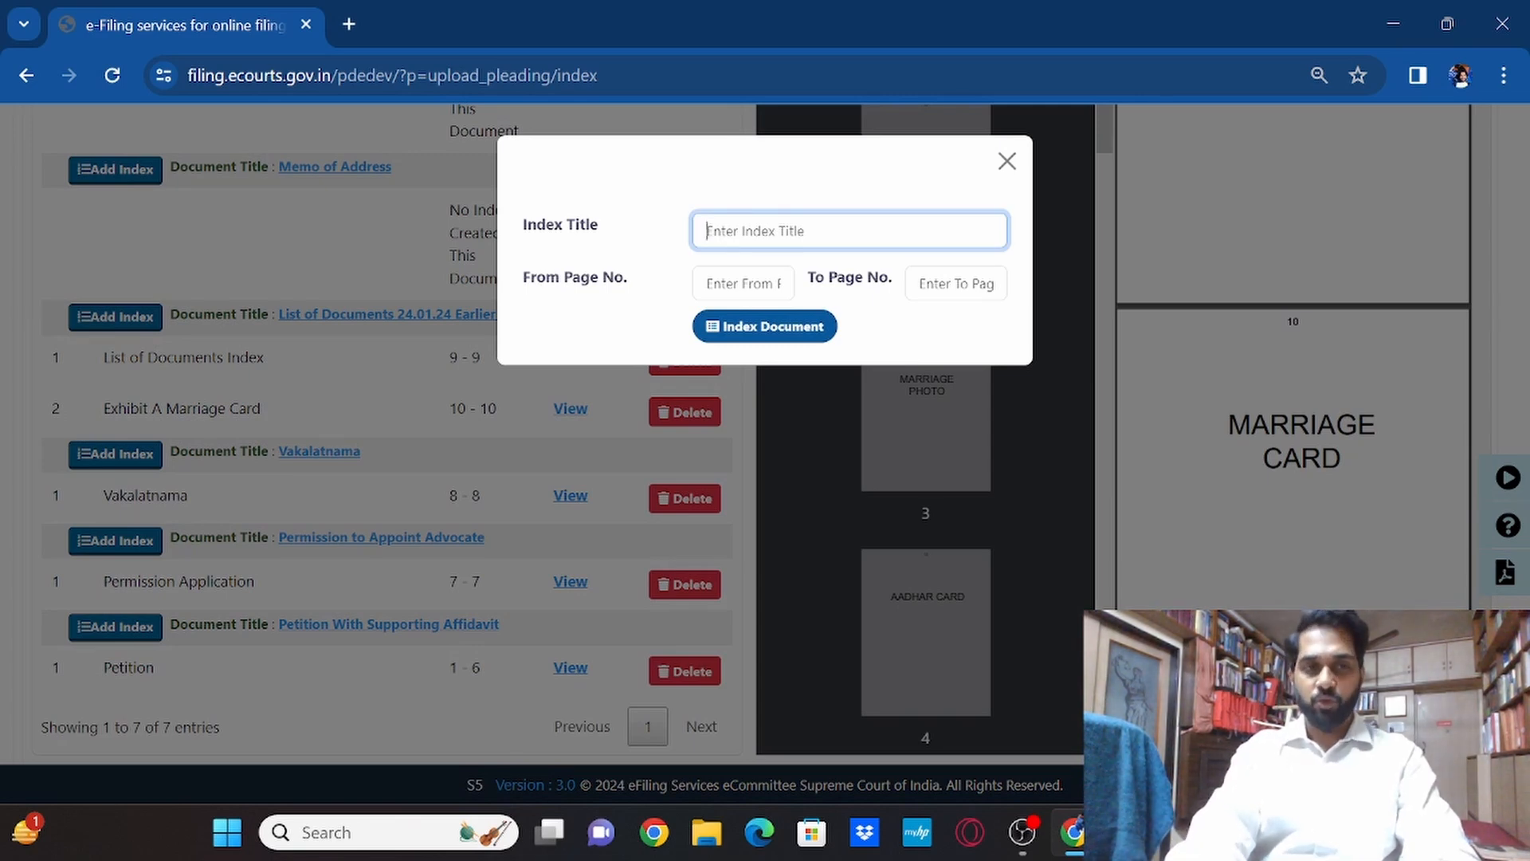
type("Exhibit B Marriage")
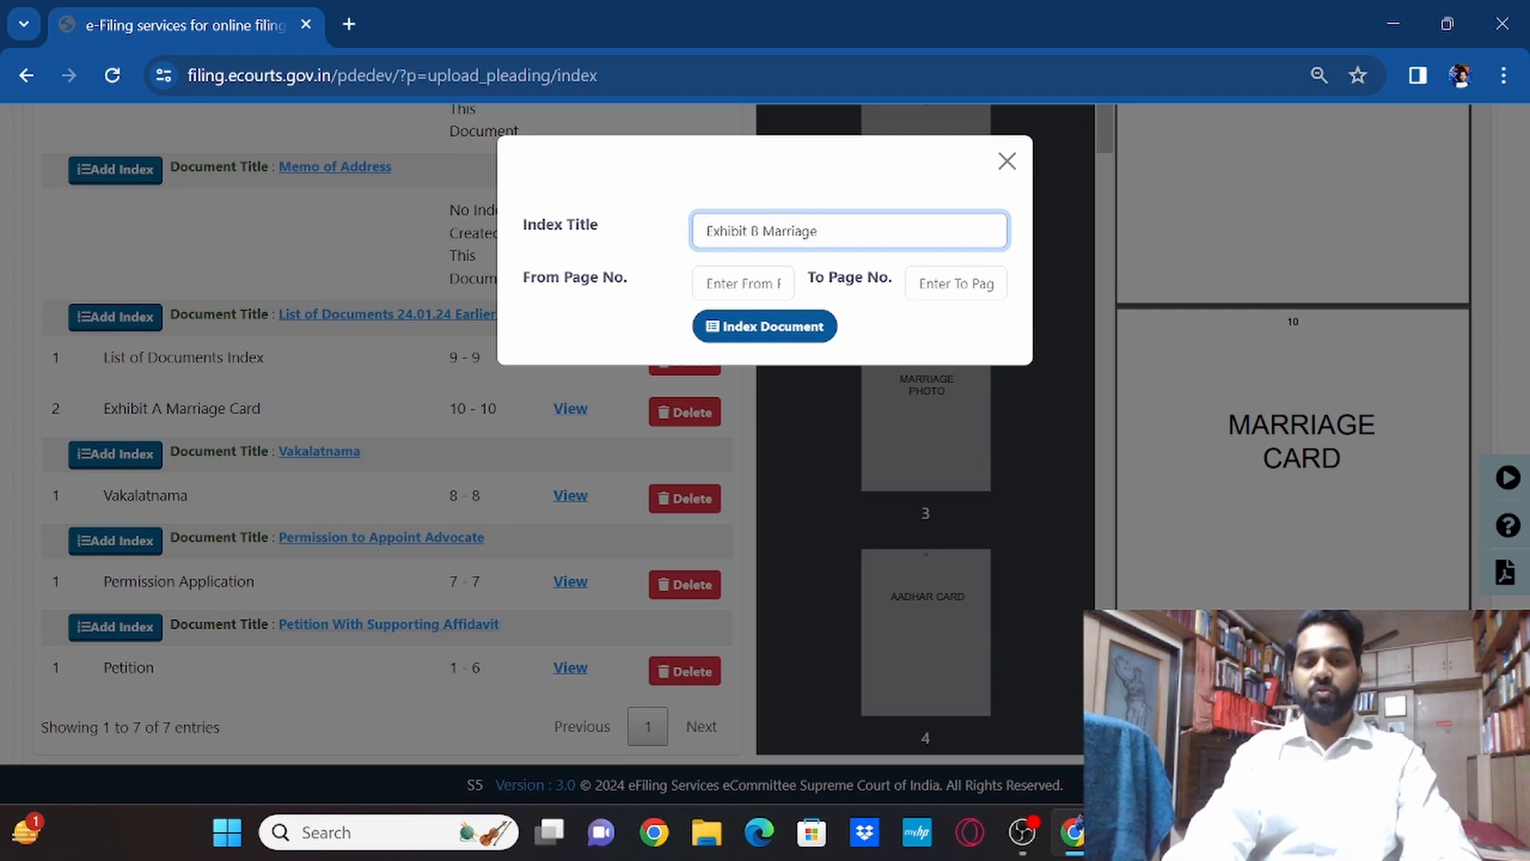
type(" Photo")
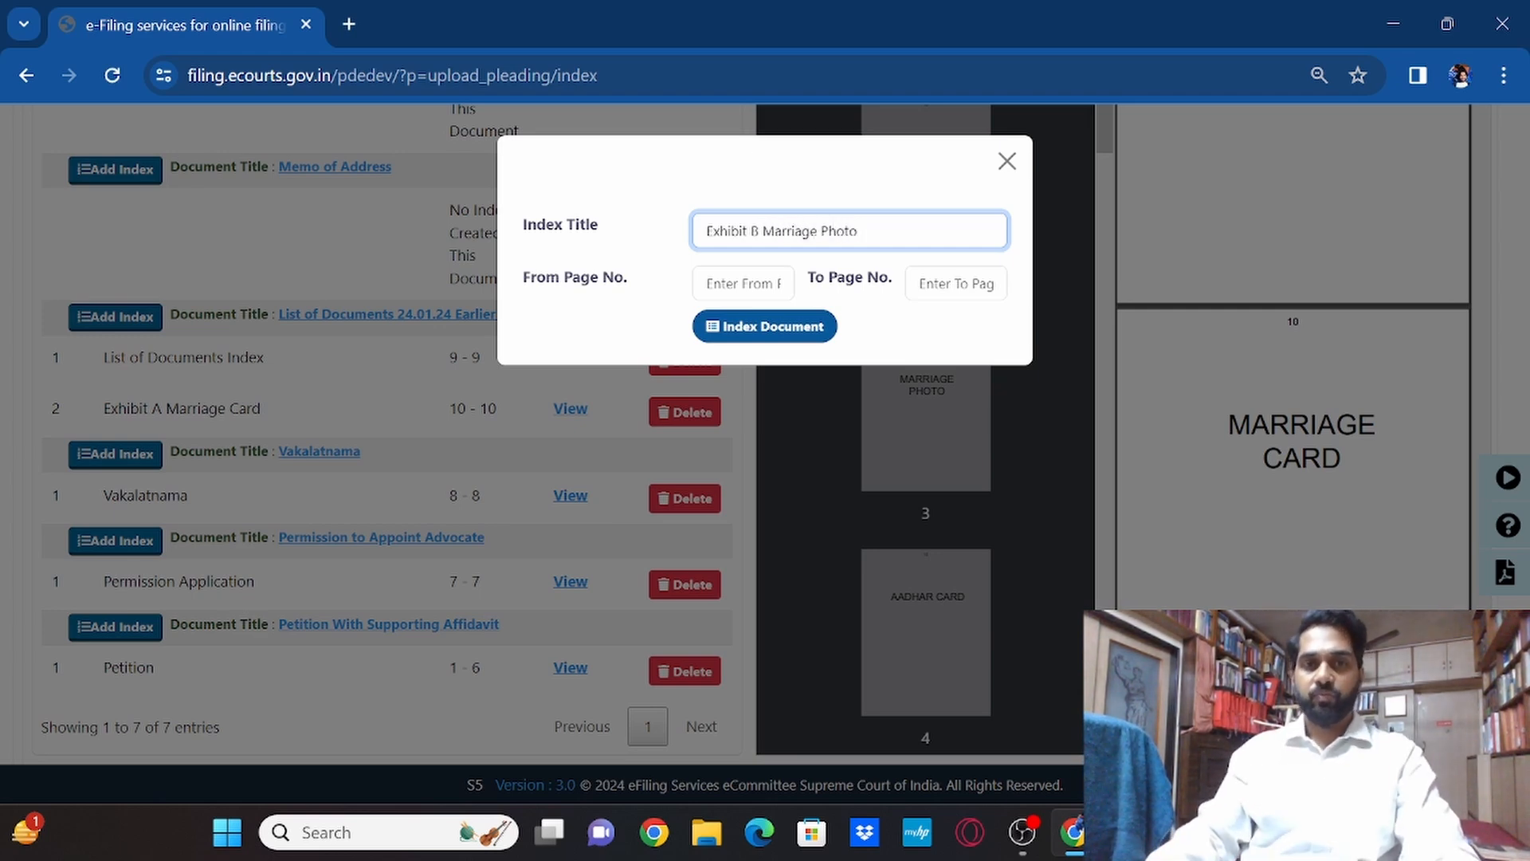
left_click(777, 279)
type("11")
key("Tab")
type("11")
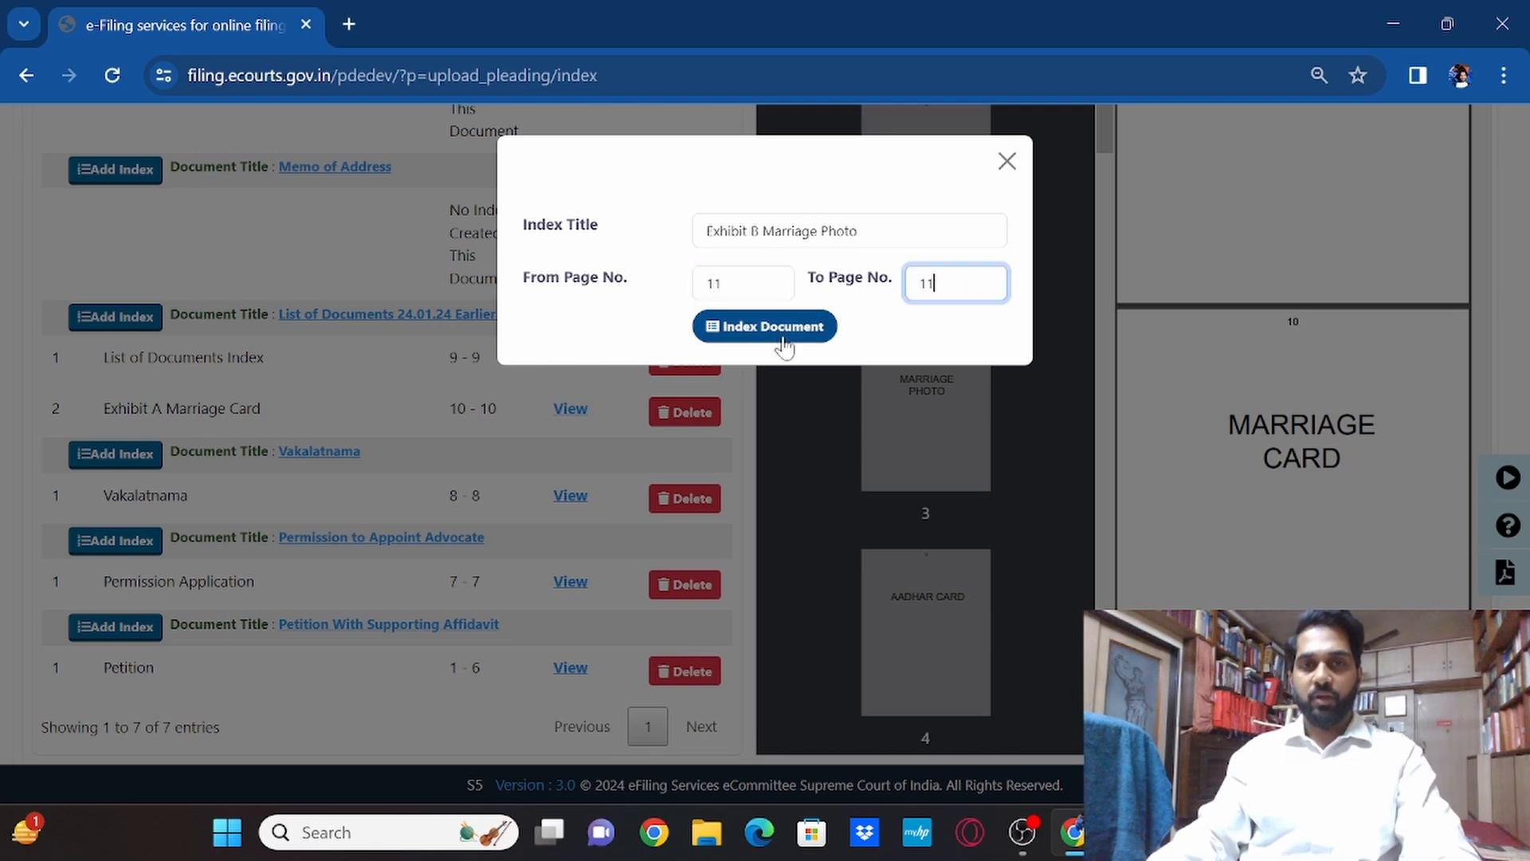
left_click(777, 339)
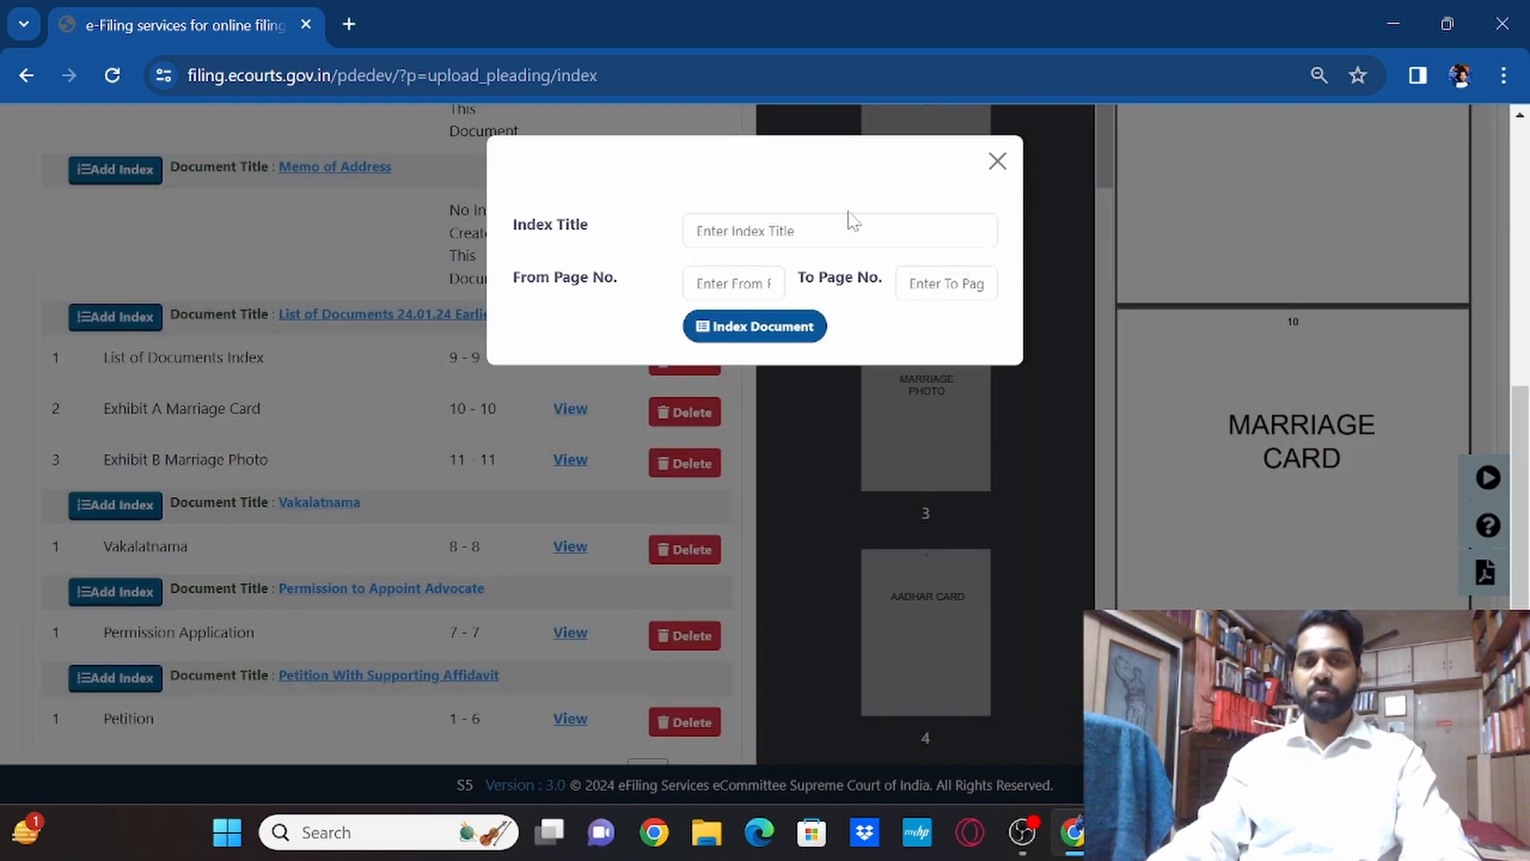
Add an index titled Exhibit C Aadhar Card, from page 12 to 12, to the List of Documents 24.01.24 Earlier Video document
left_click(851, 223)
type("Exhib")
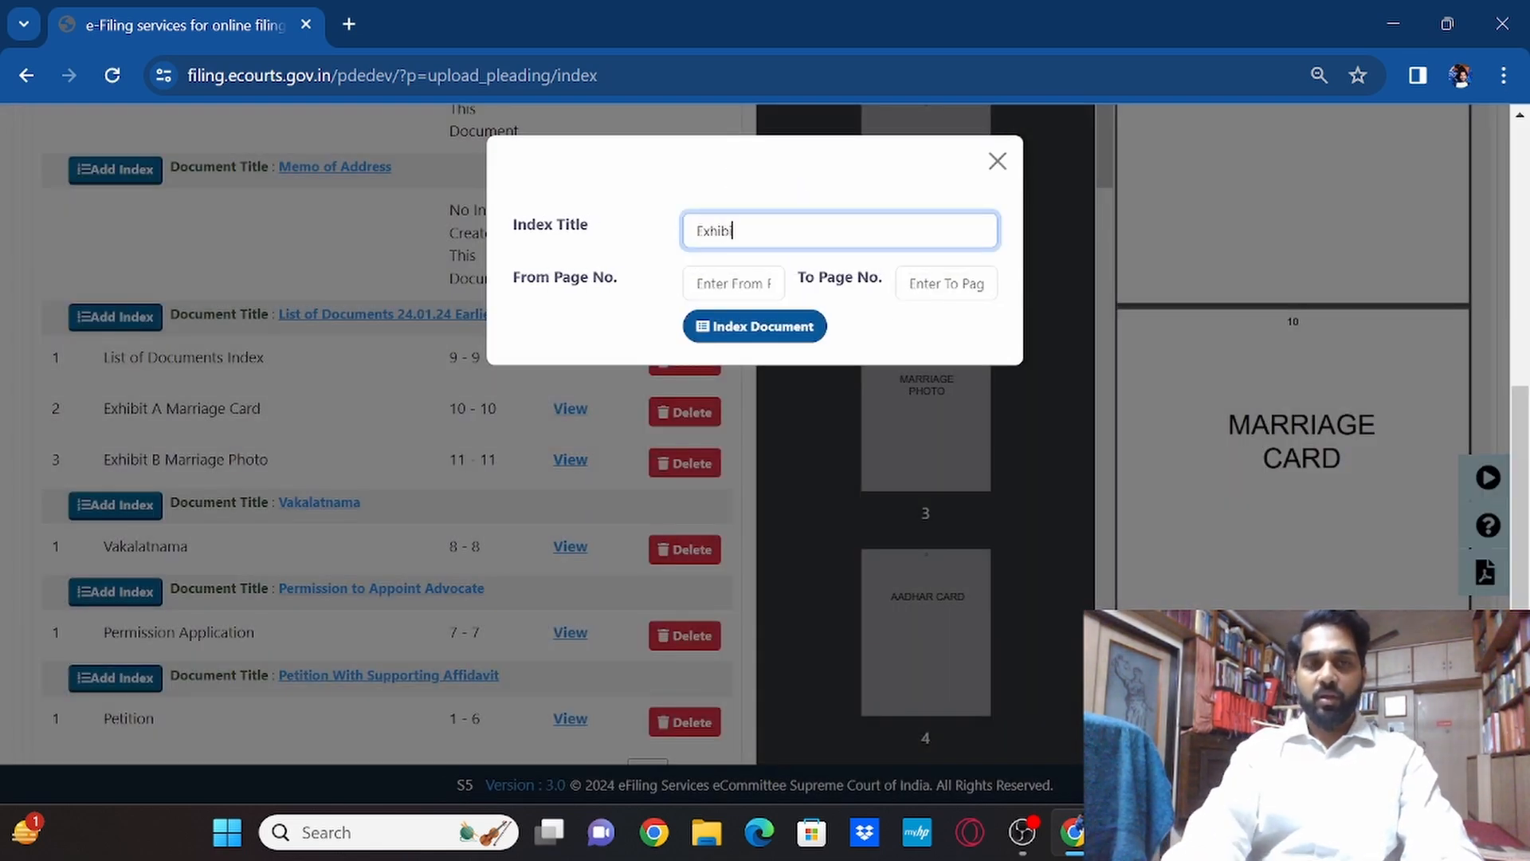
type("it C Aadhar Card")
left_click(722, 283)
type("12")
key("Tab")
type("12")
left_click(805, 328)
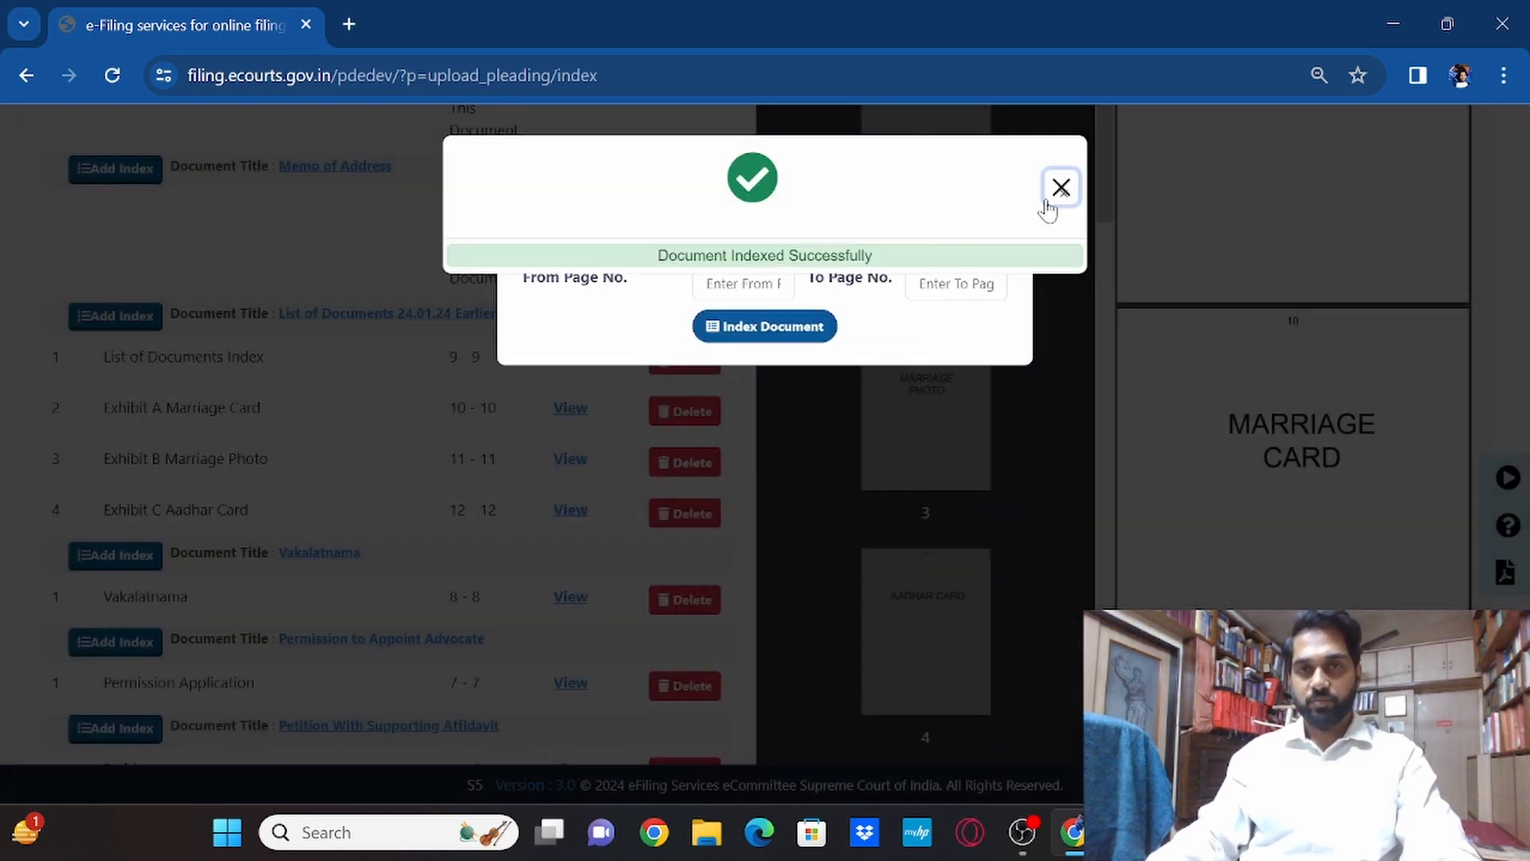
left_click(1060, 188)
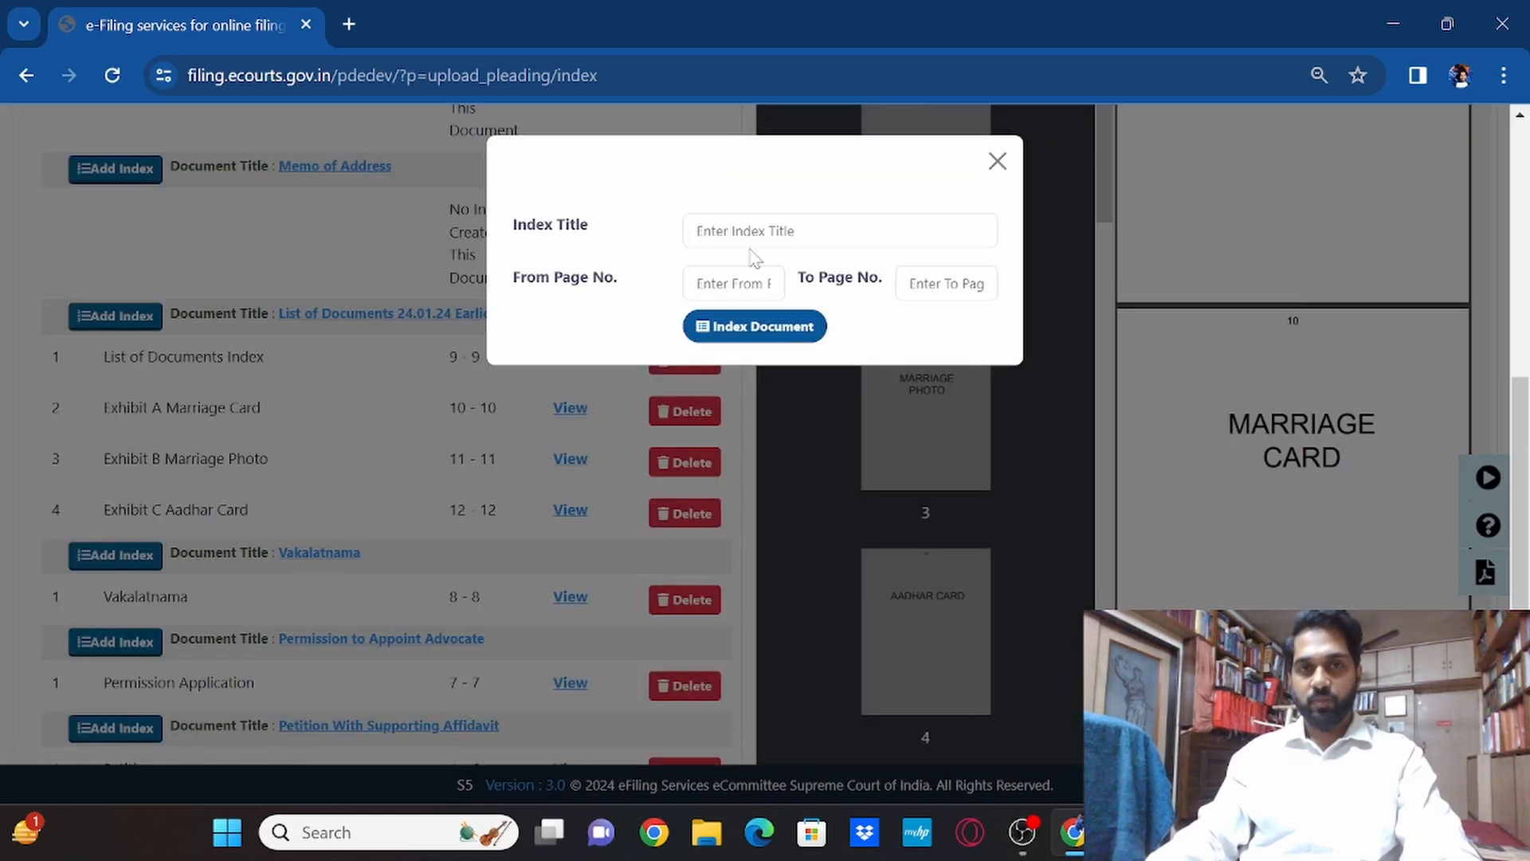
Fill in the next list of documents index with the title Exhibit D Leave and License and starting page 13
type("Exhibit D ")
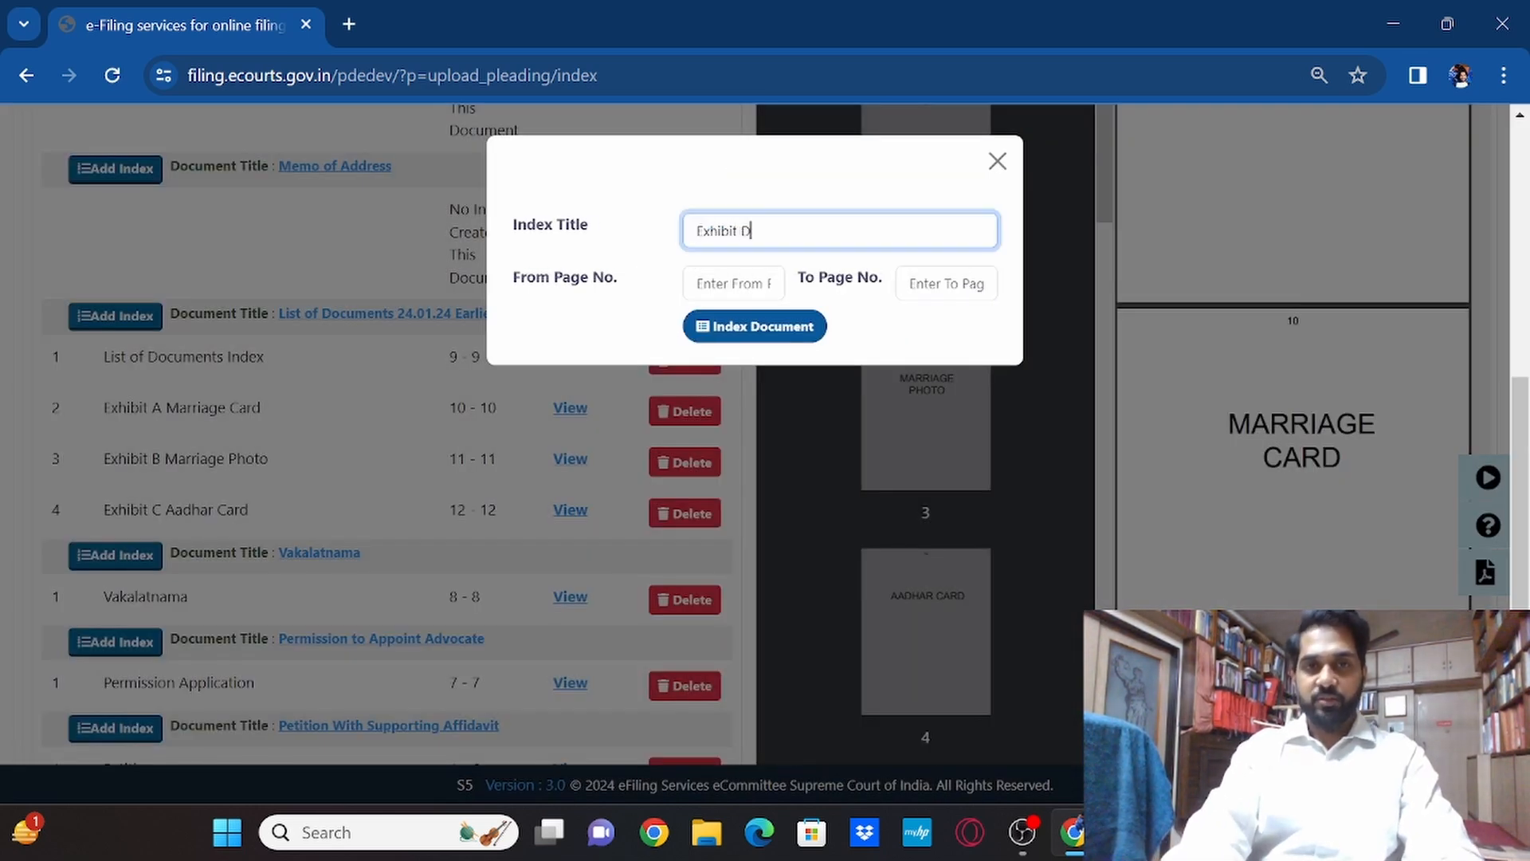
type("Leave and License")
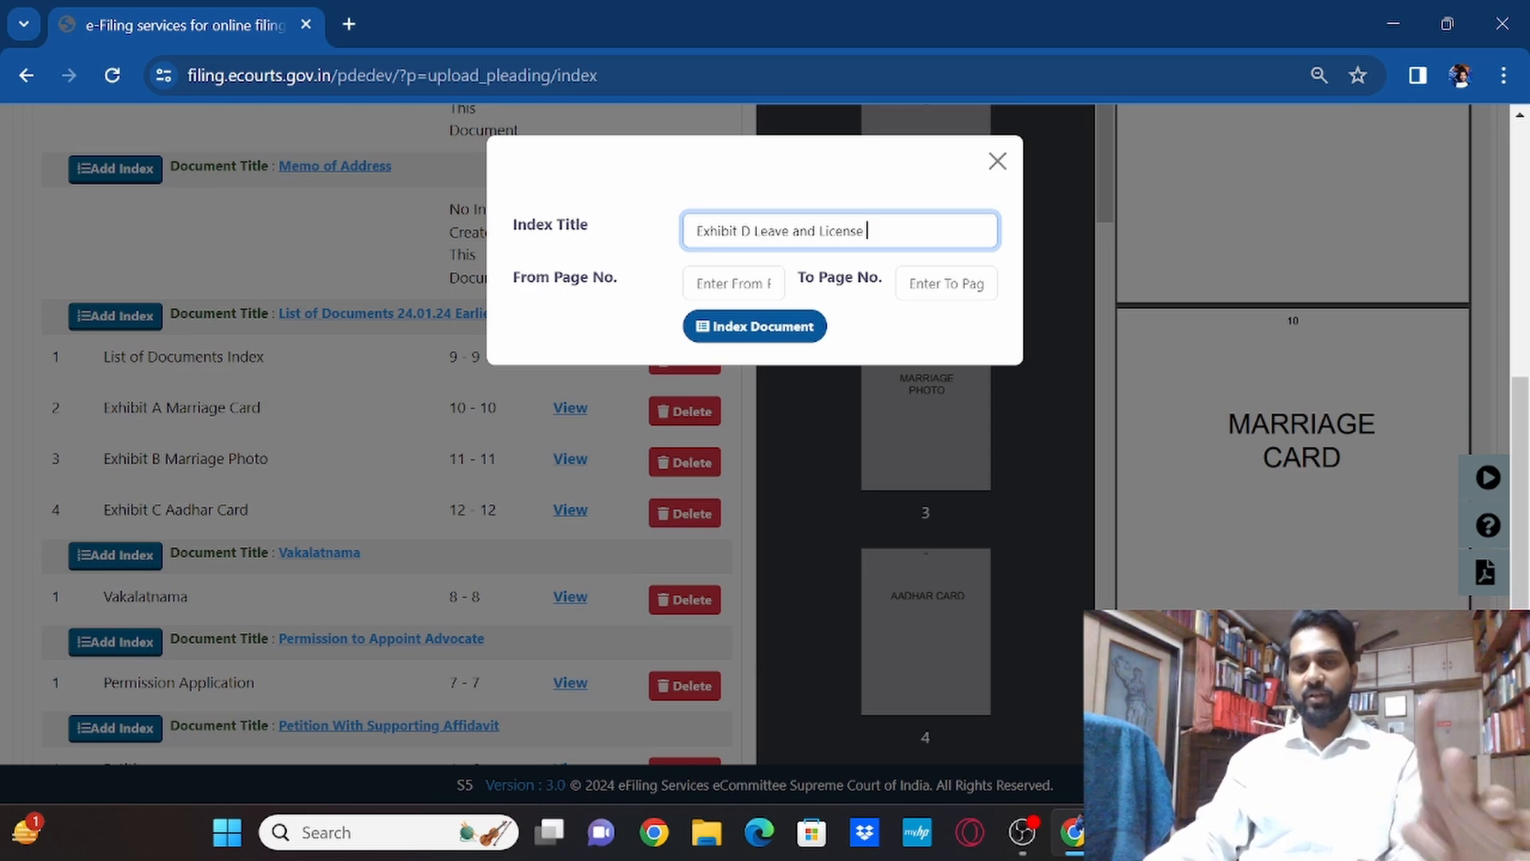
key("Tab")
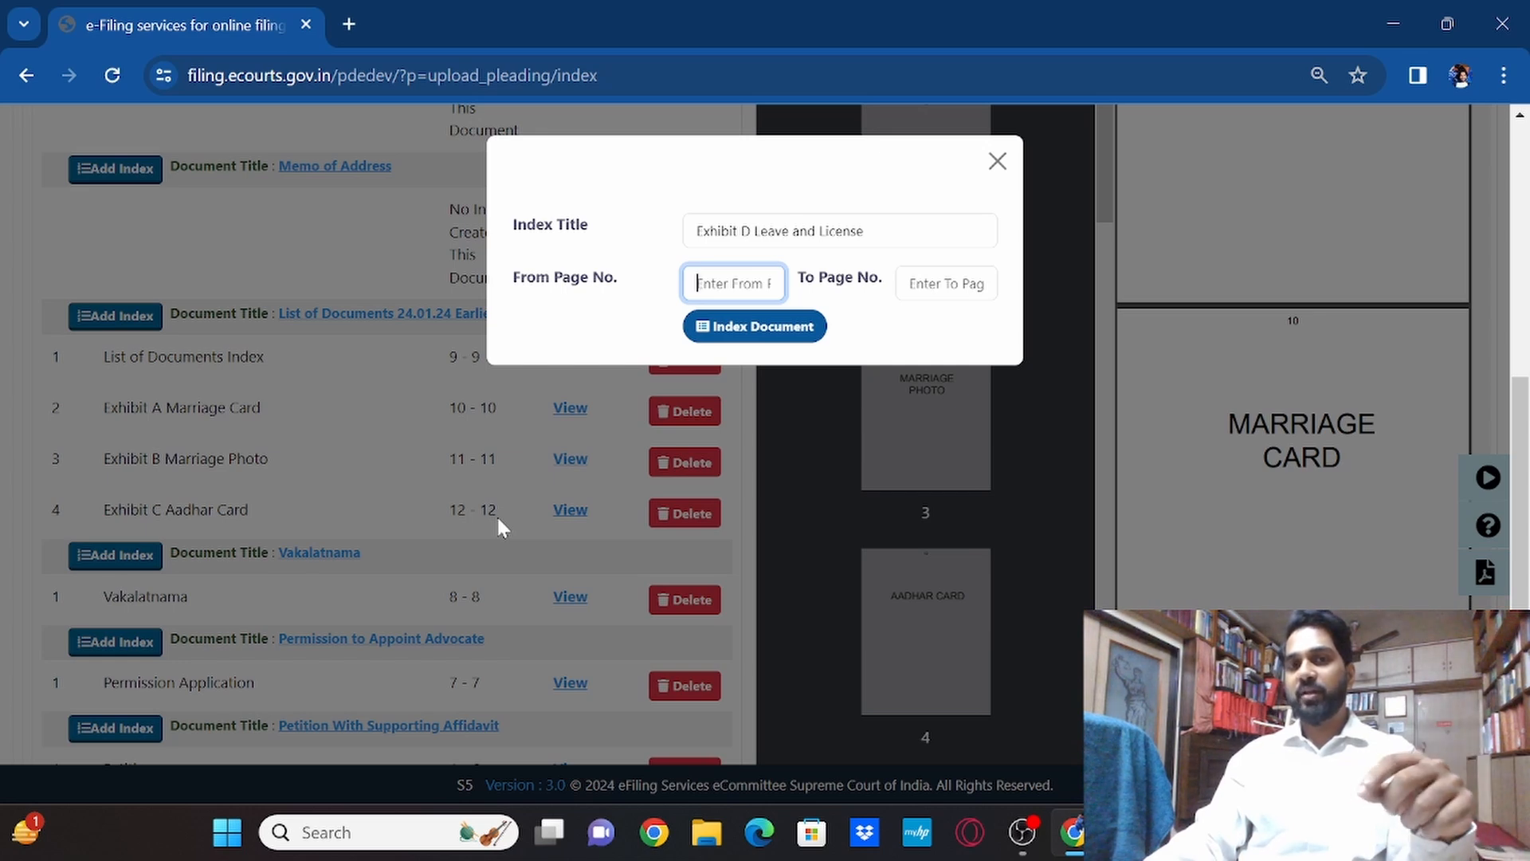
type("13")
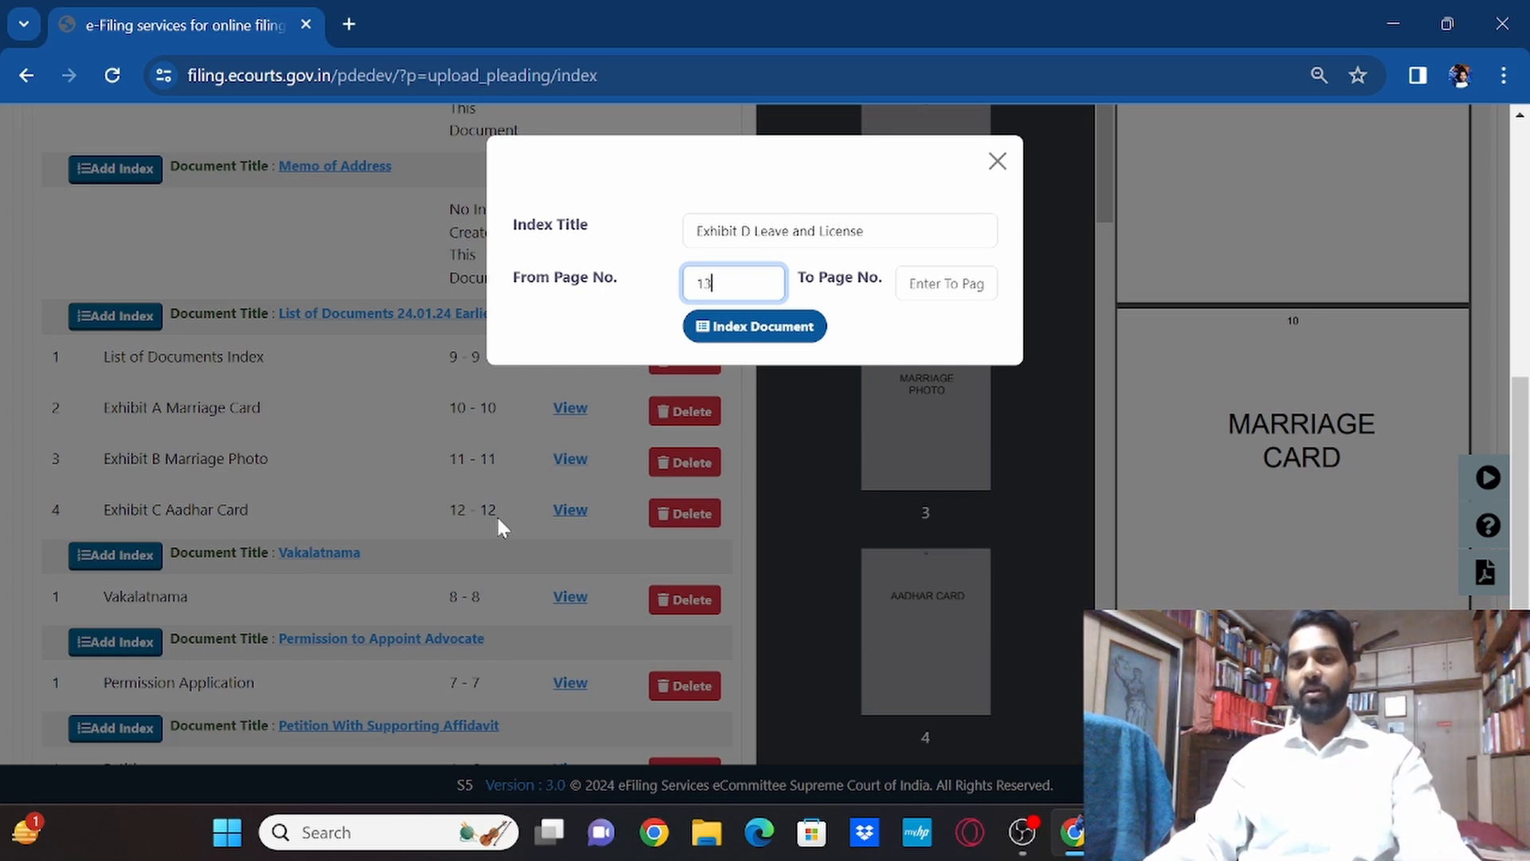
Look up the Leave and License Agreement's last page in Merge Result.pdf, then set Exhibit D's end page to 17 and index it
left_click(1127, 832)
scroll(765, 450, "down", 6)
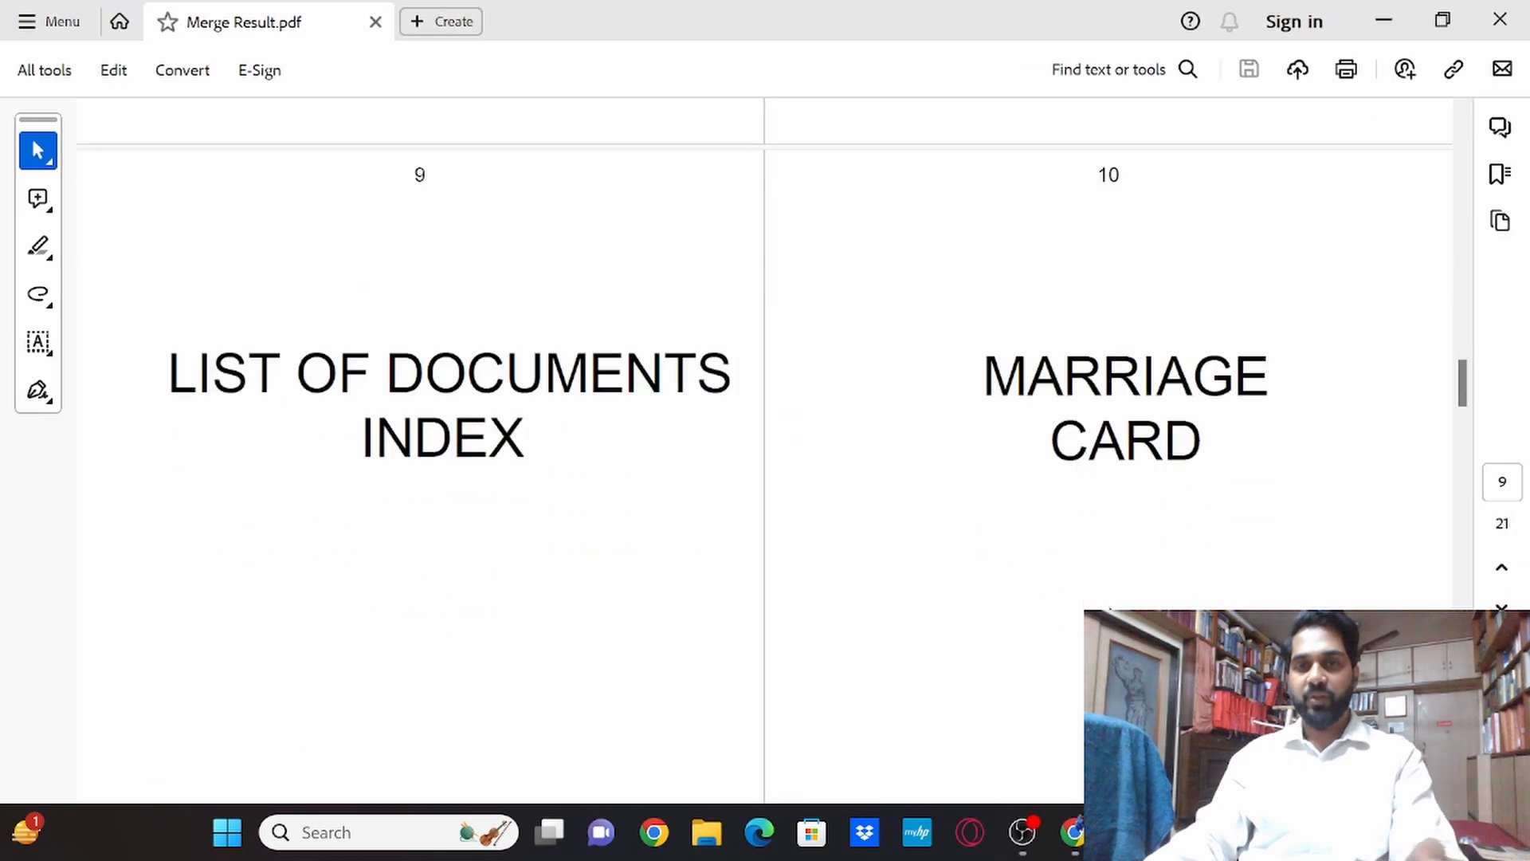
scroll(391, 622, "down", 10)
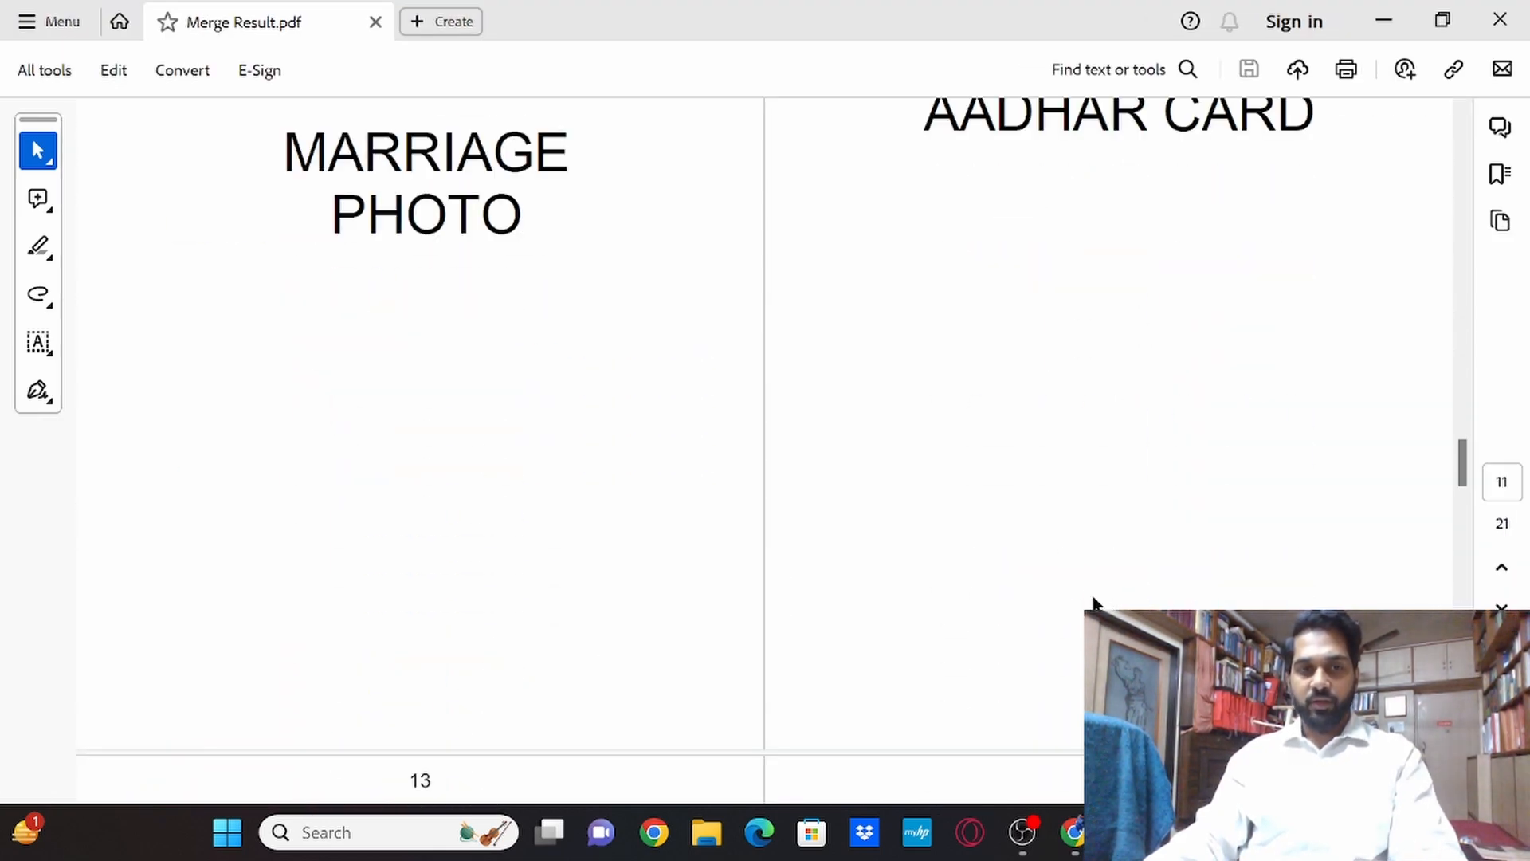
scroll(391, 622, "down", 12)
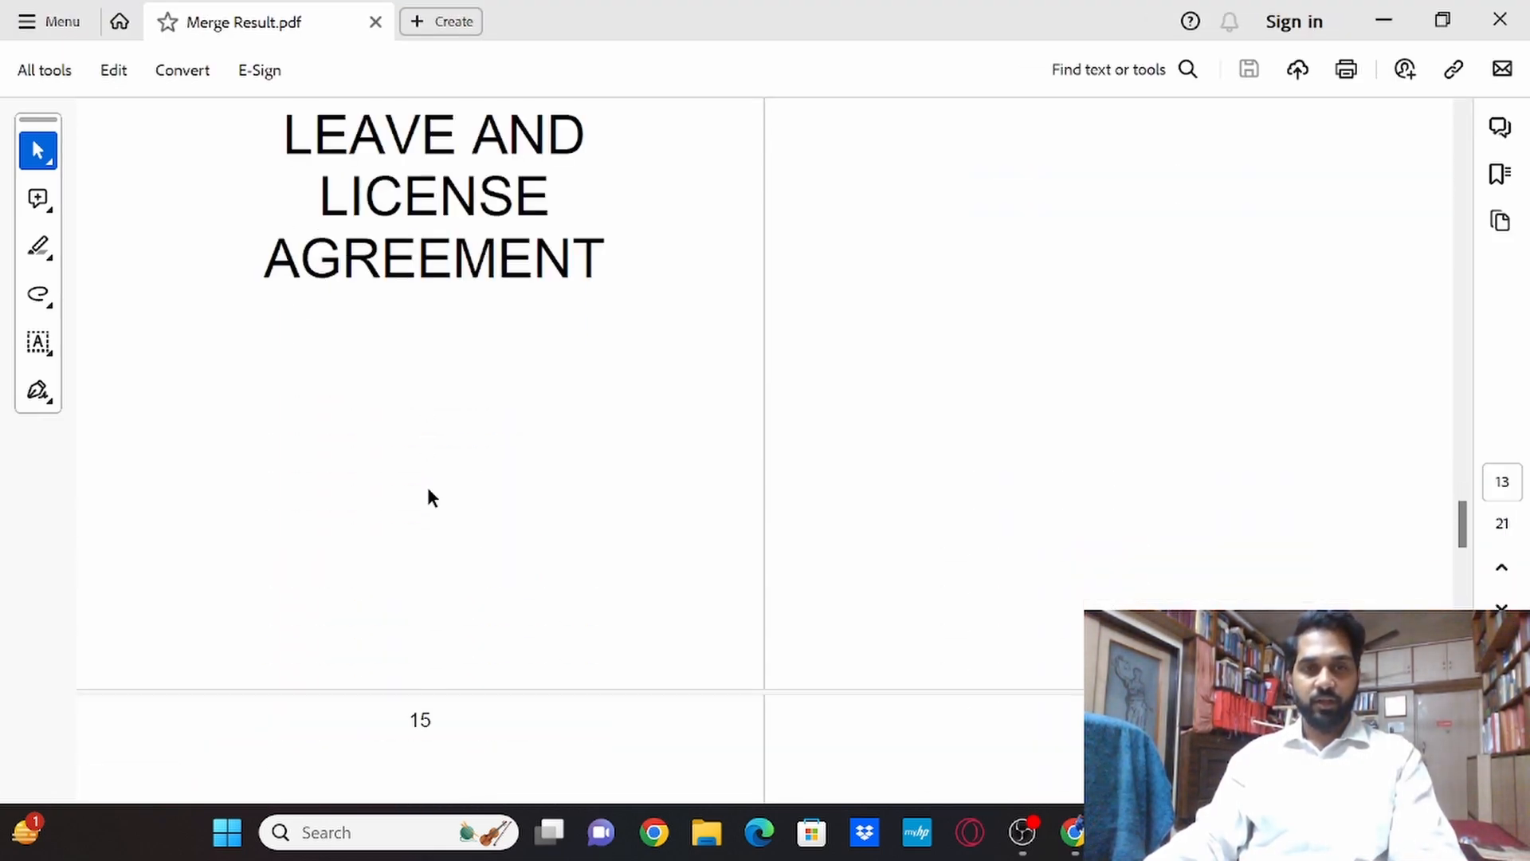
scroll(428, 478, "down", 10)
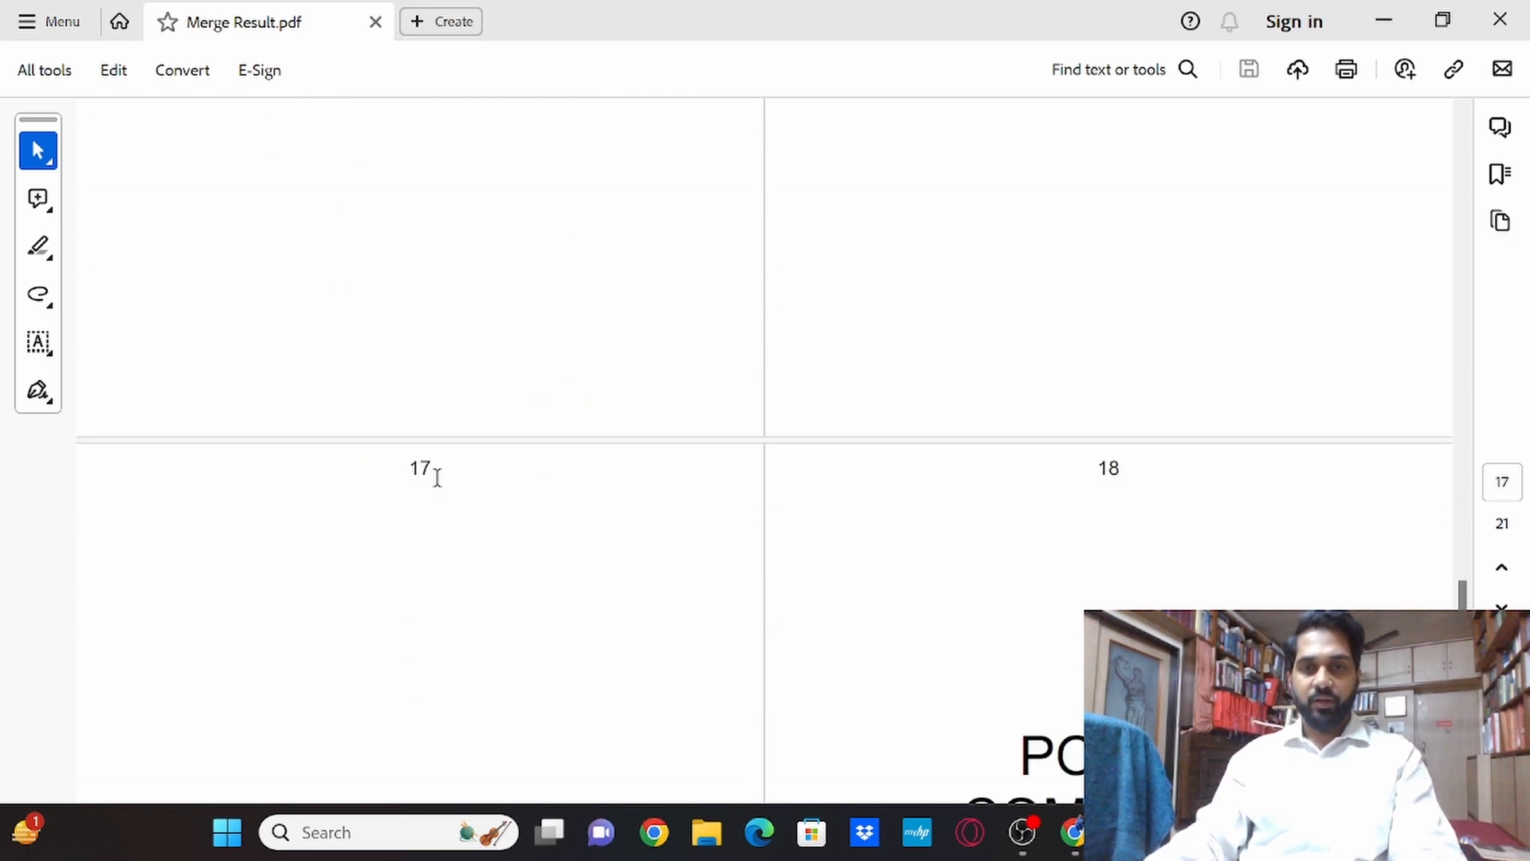
left_click(1383, 21)
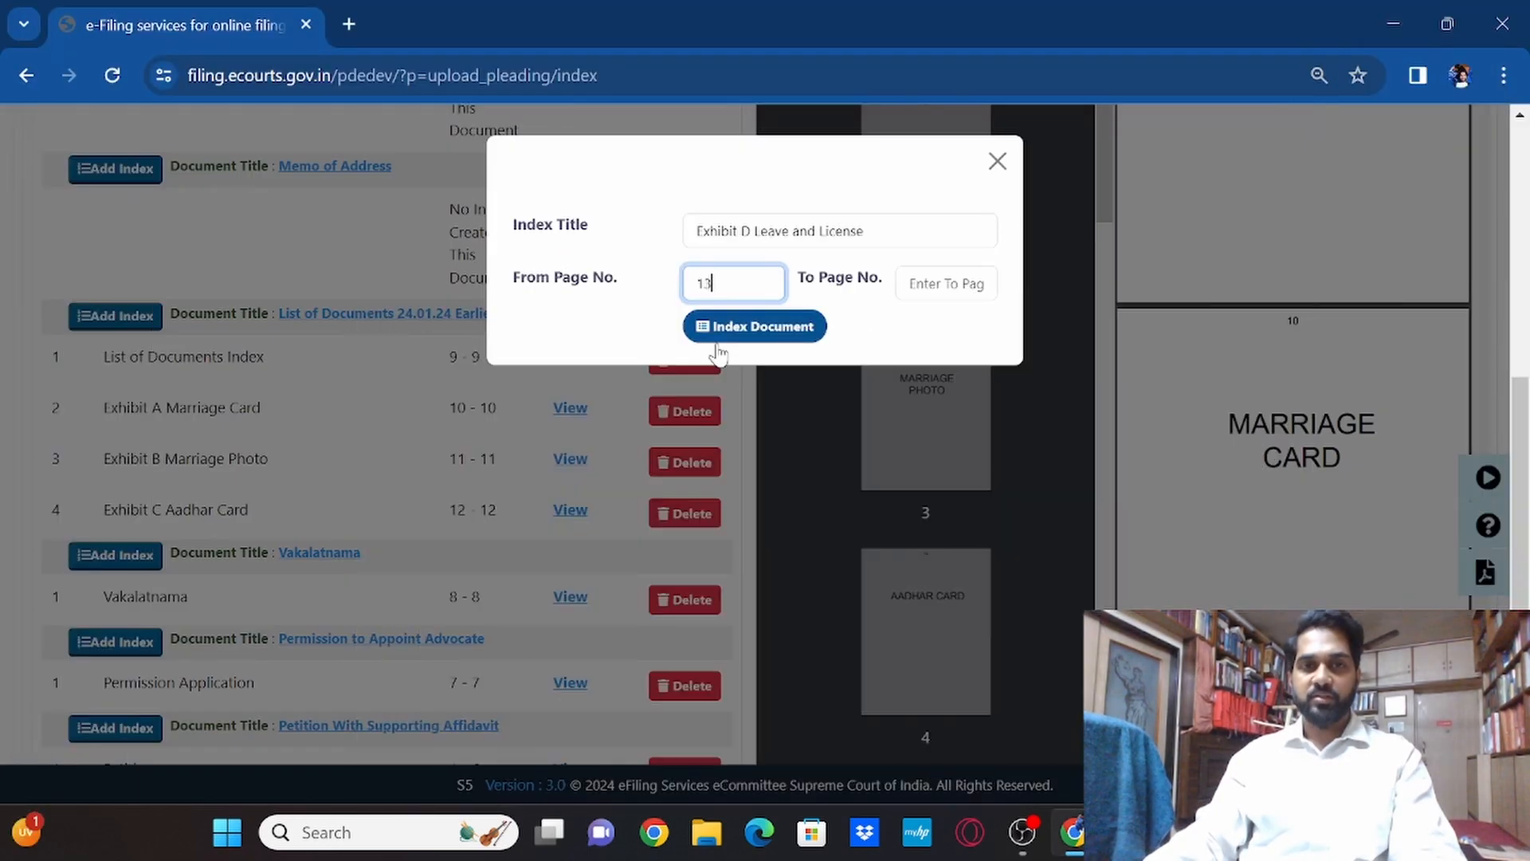
left_click(1028, 297)
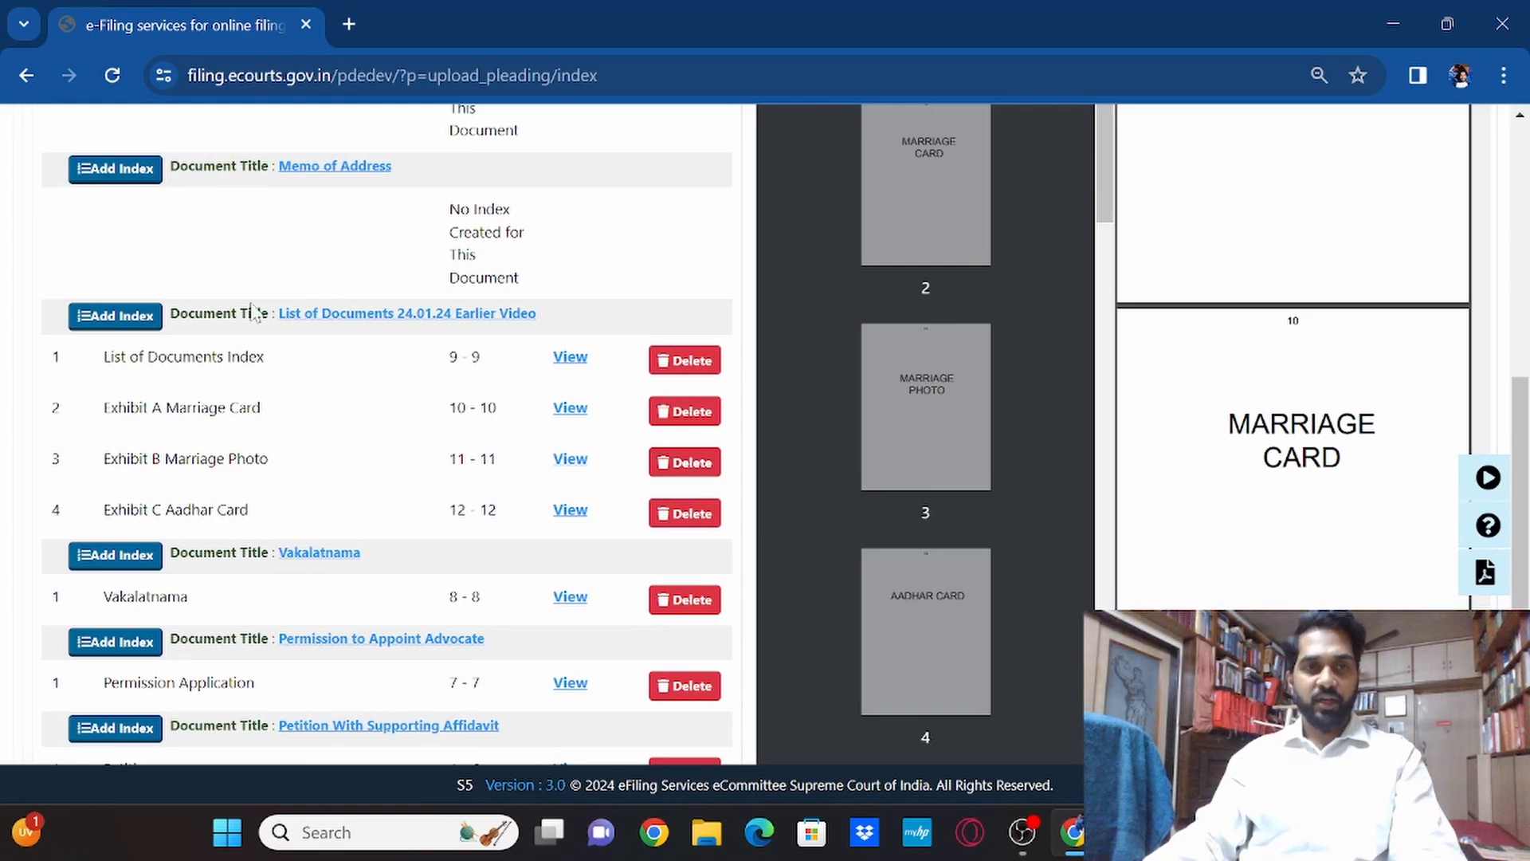
left_click(145, 319)
left_click(954, 283)
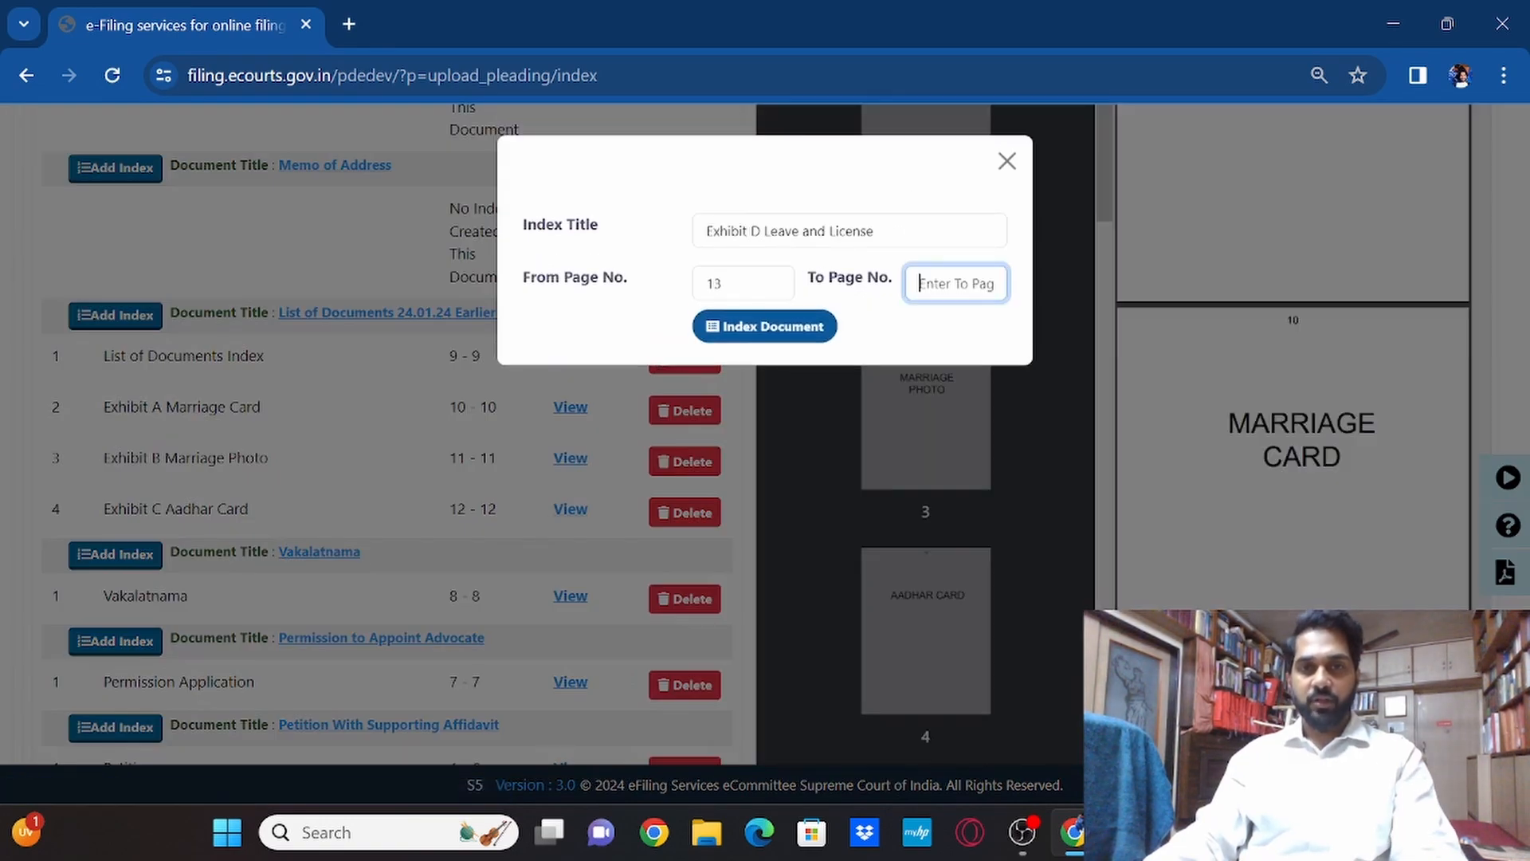
type("17")
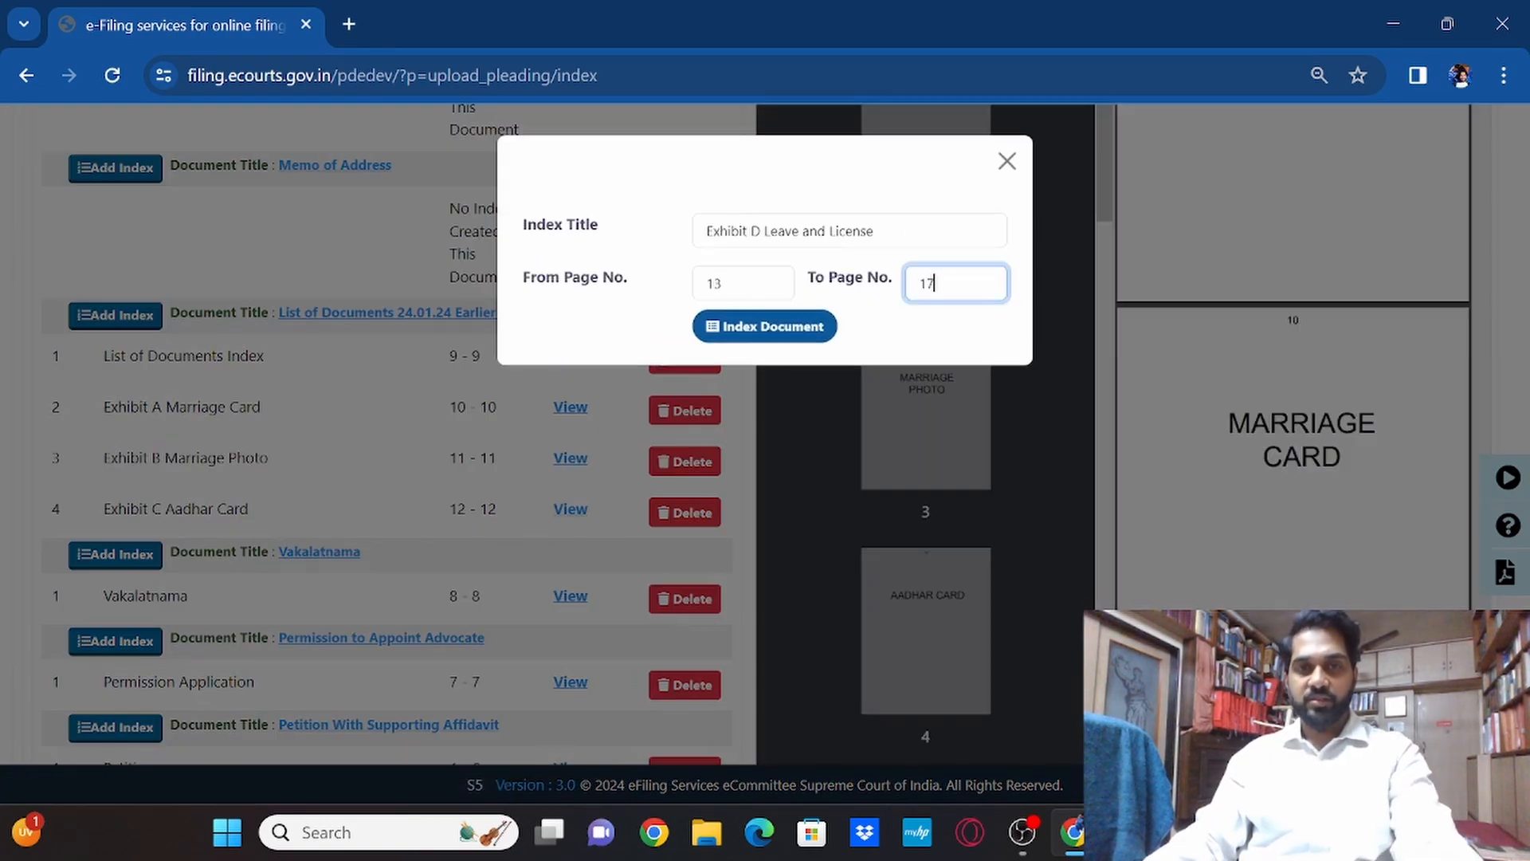
left_click(817, 329)
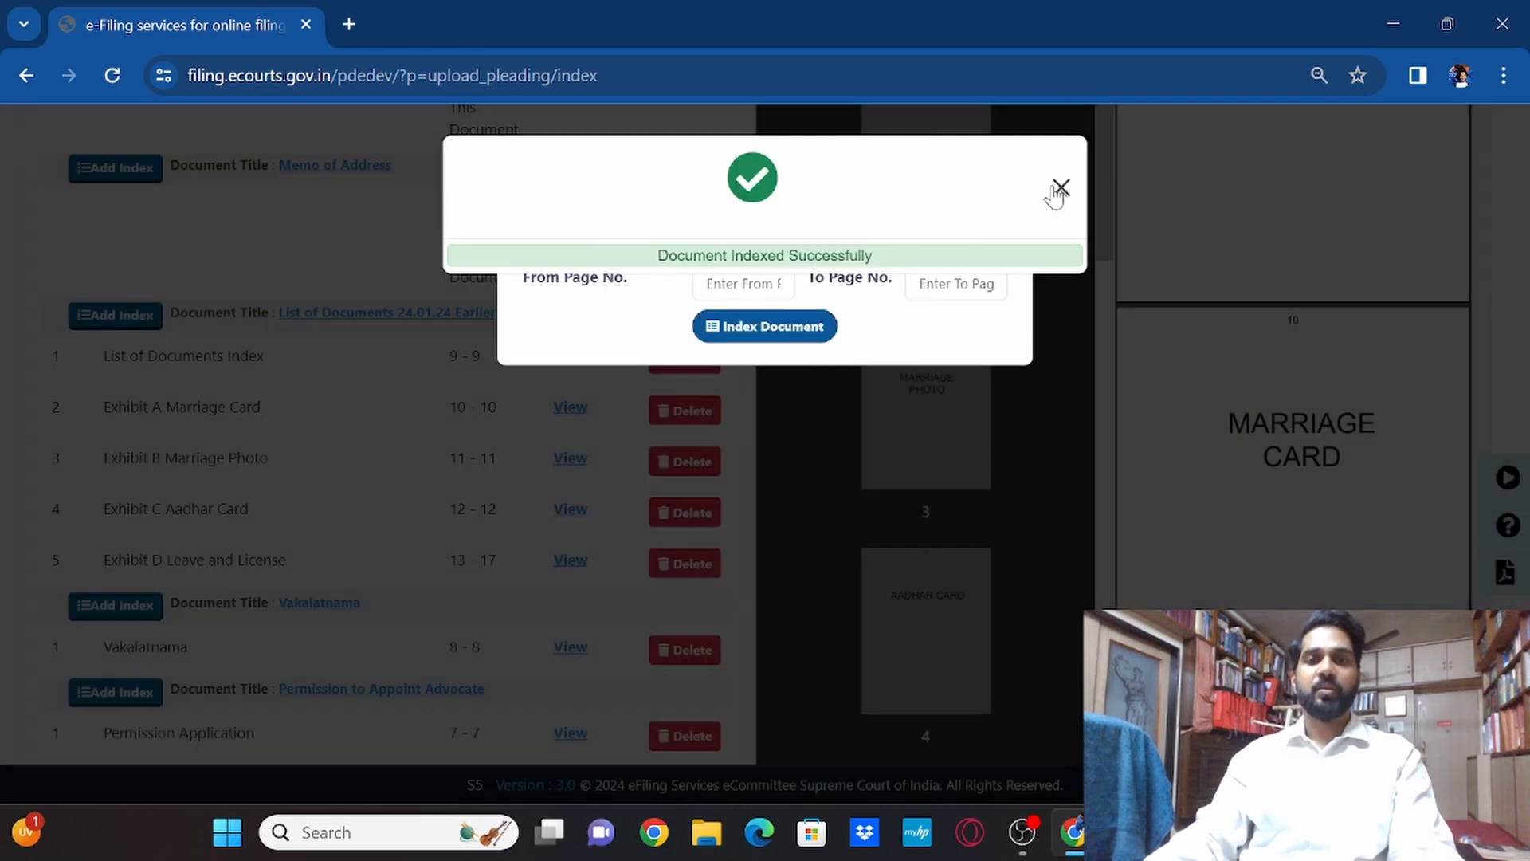
left_click(1060, 190)
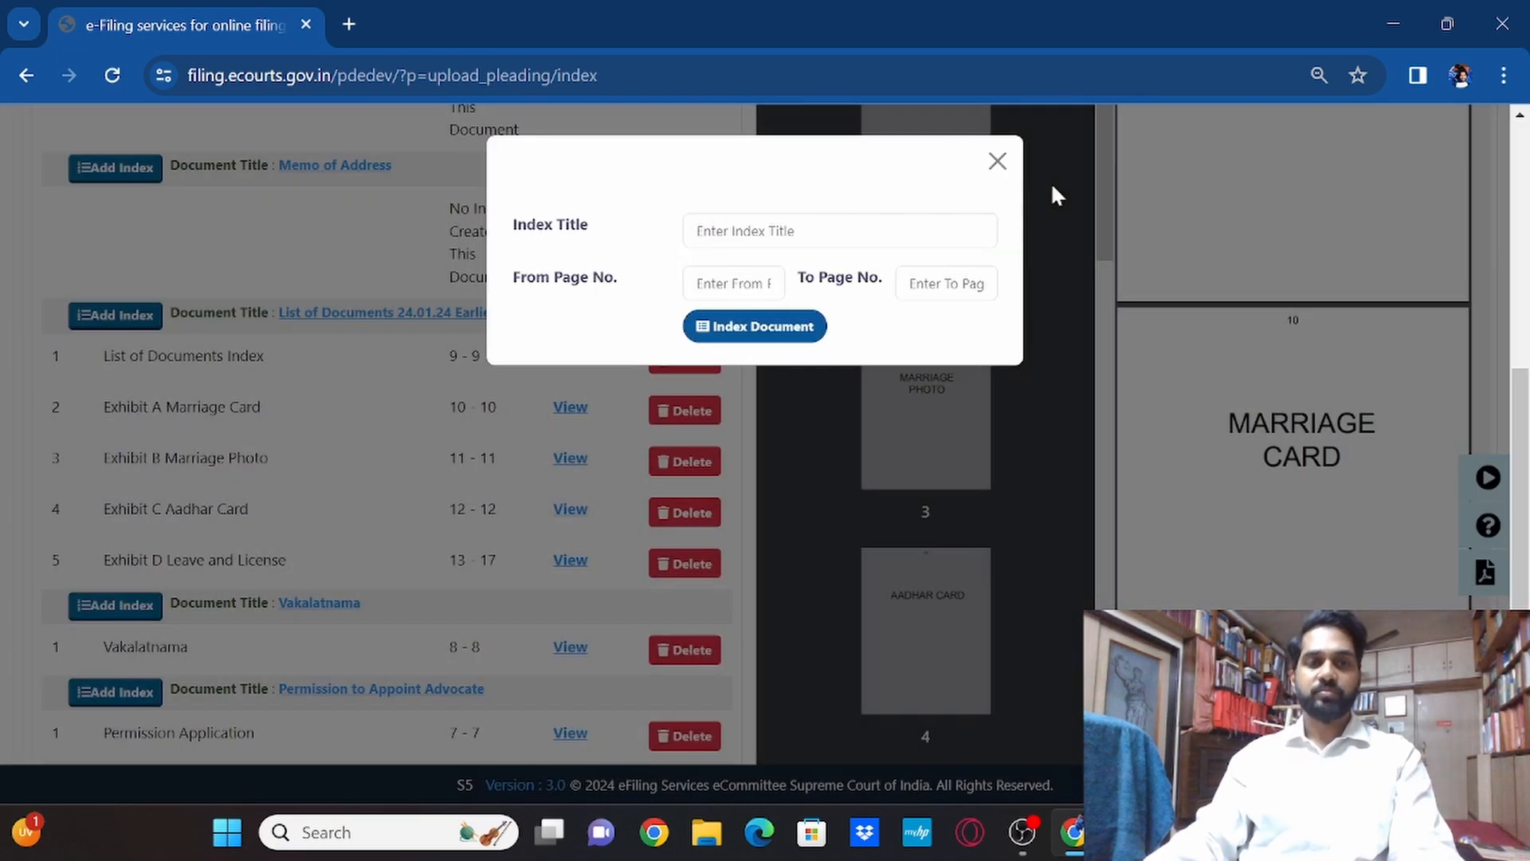
Add an index titled Exhibit E Police Complaint, from page 18 to 20, to the List of Documents document and close the index form
type("Exhibit E")
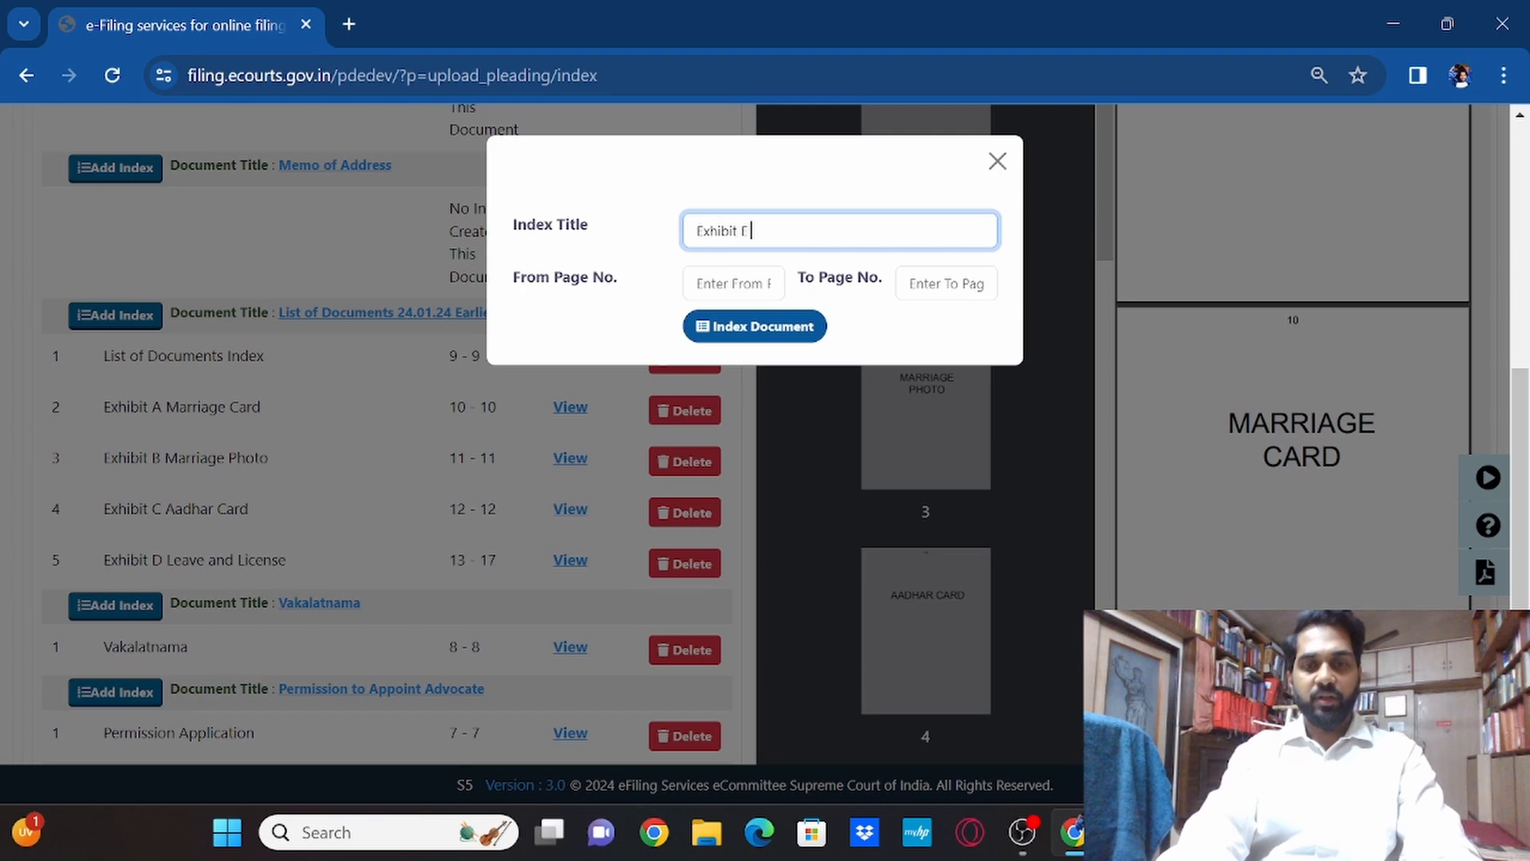
type(" Police Complaint")
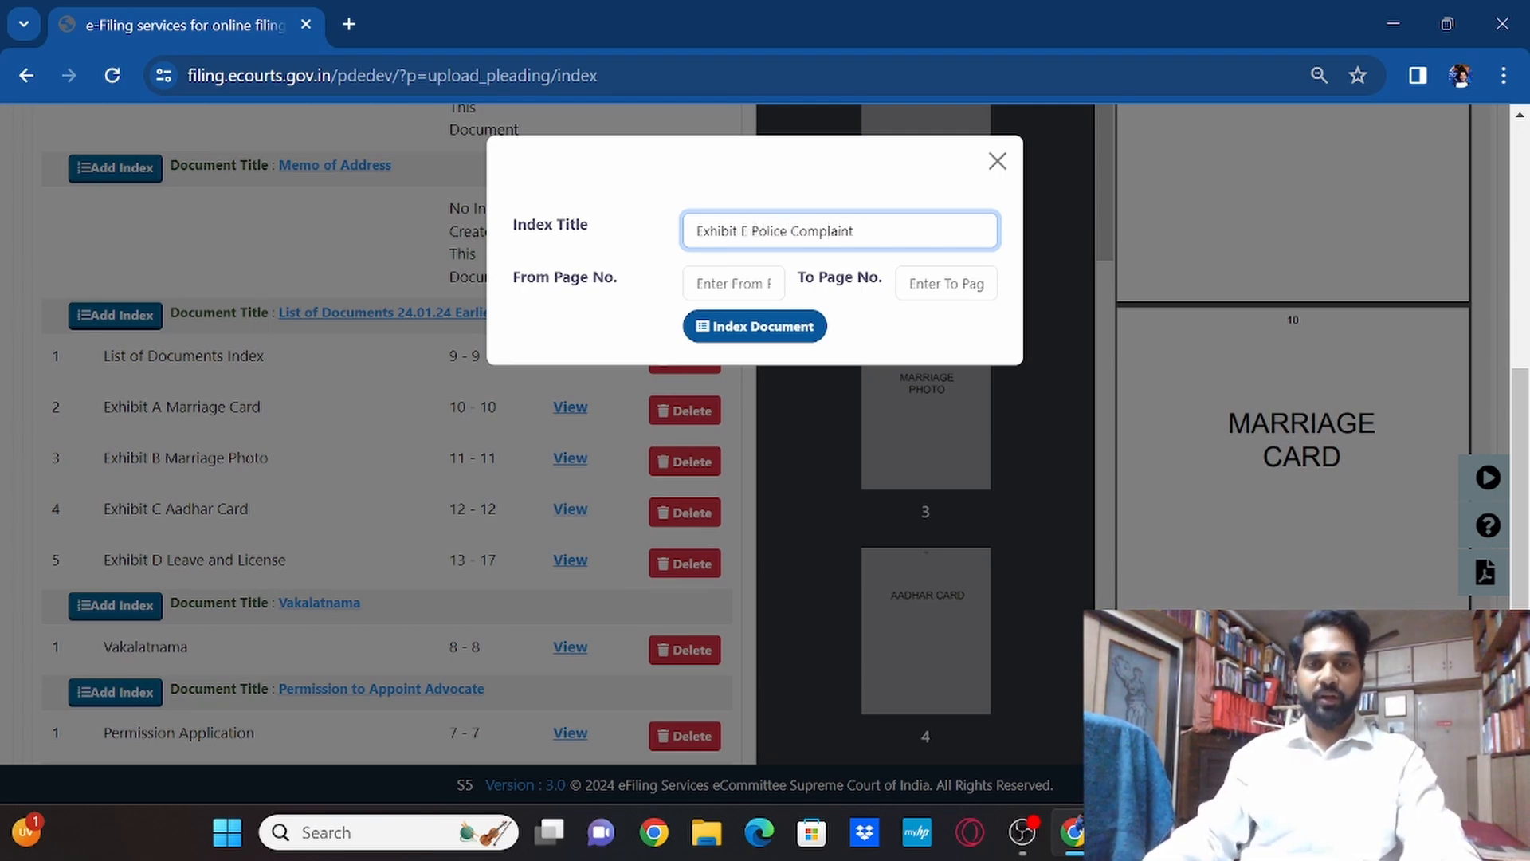
key("Tab")
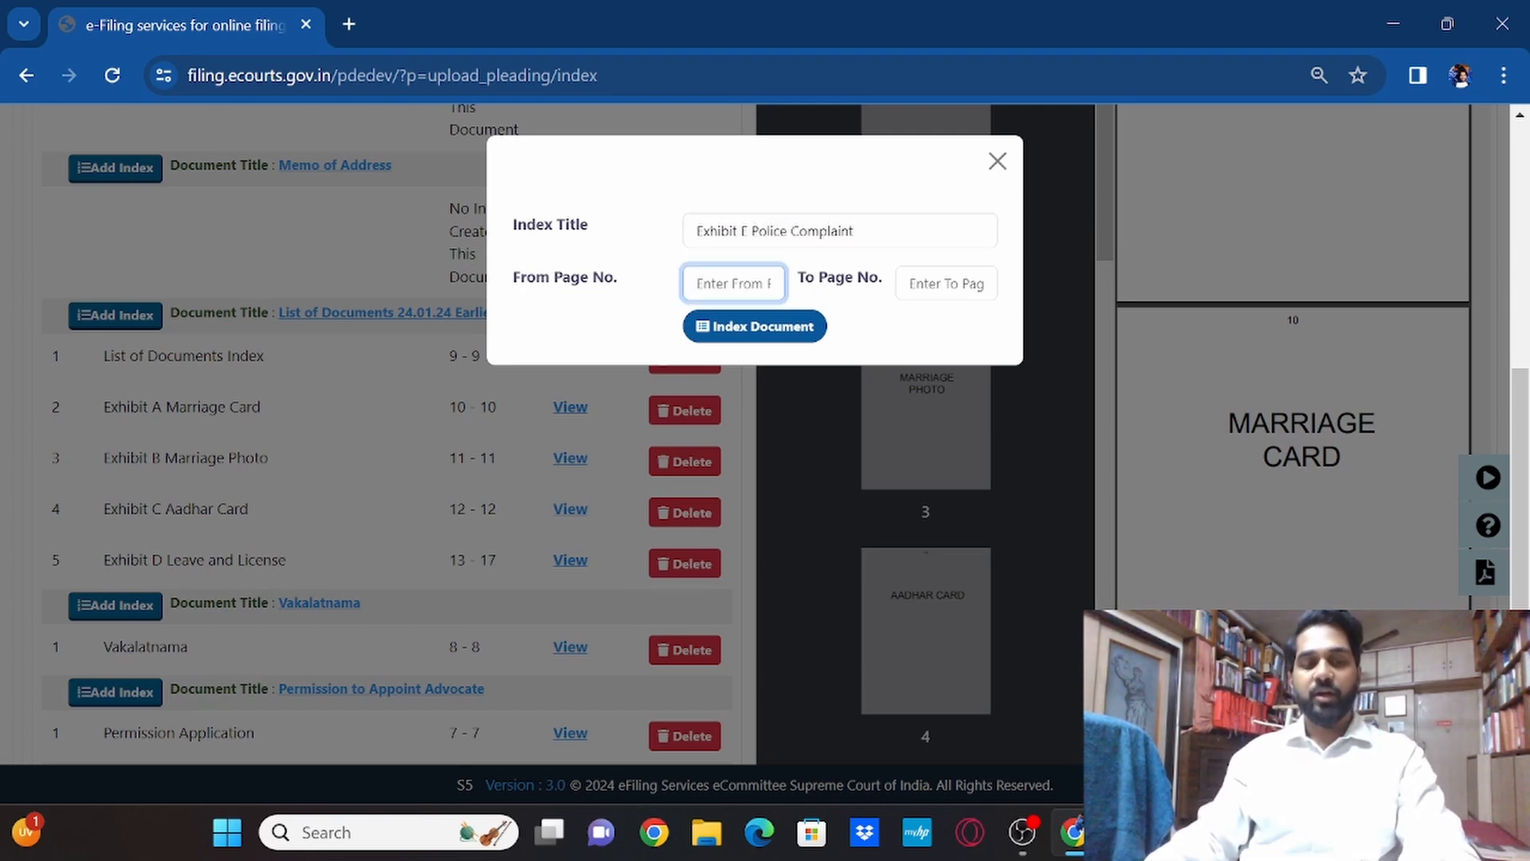
type("18")
key("Tab")
type("2")
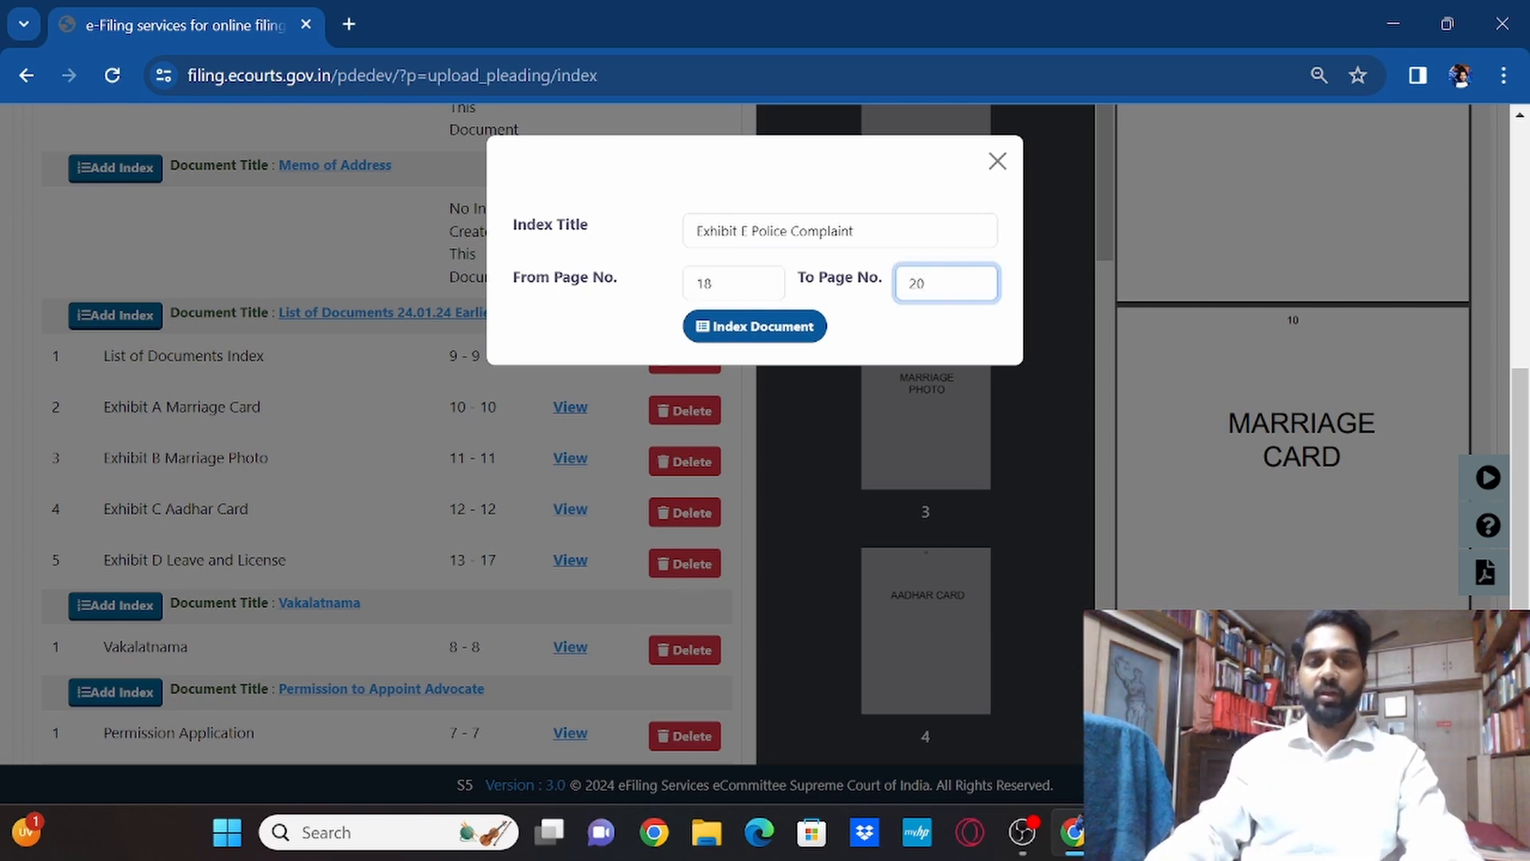
left_click(729, 327)
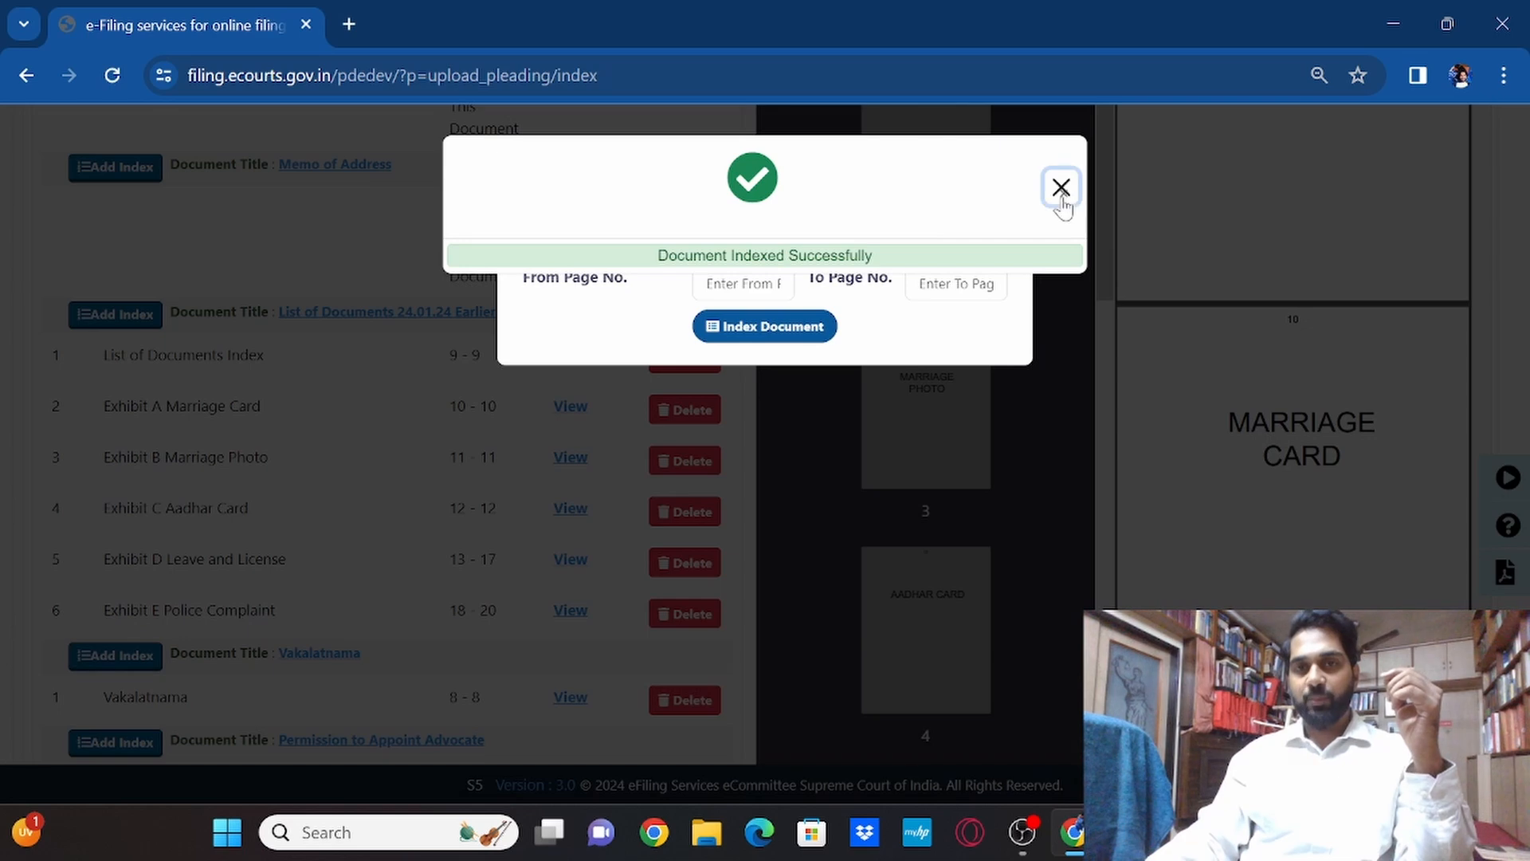
left_click(1061, 188)
left_click(996, 160)
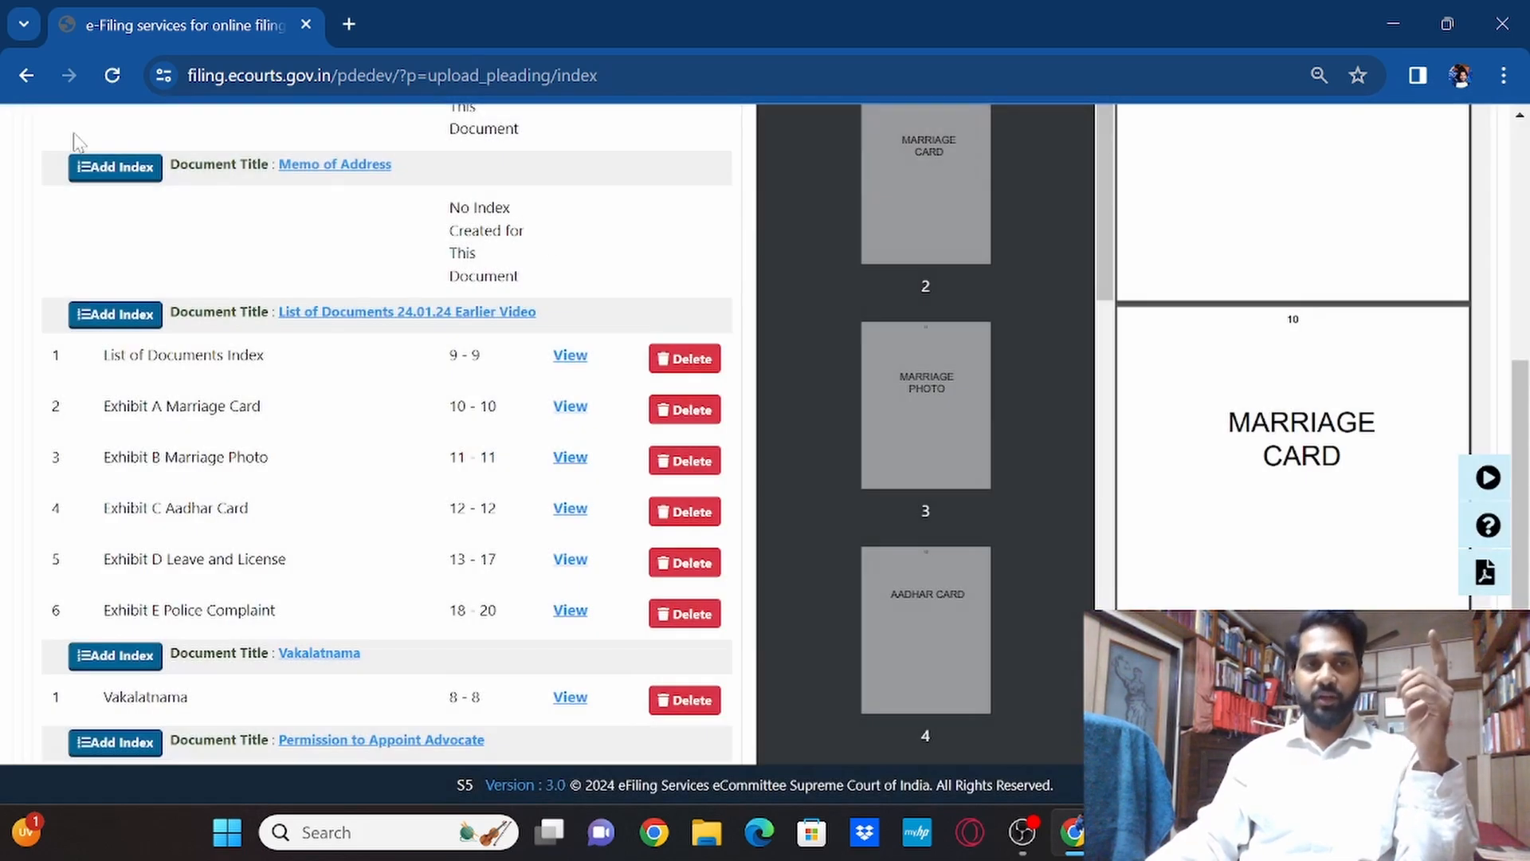
Add an index titled Memo of Address, from page 21 to 21, to the Memo of Address document and close the index form
left_click(114, 169)
left_click(848, 231)
type("Memo of Address")
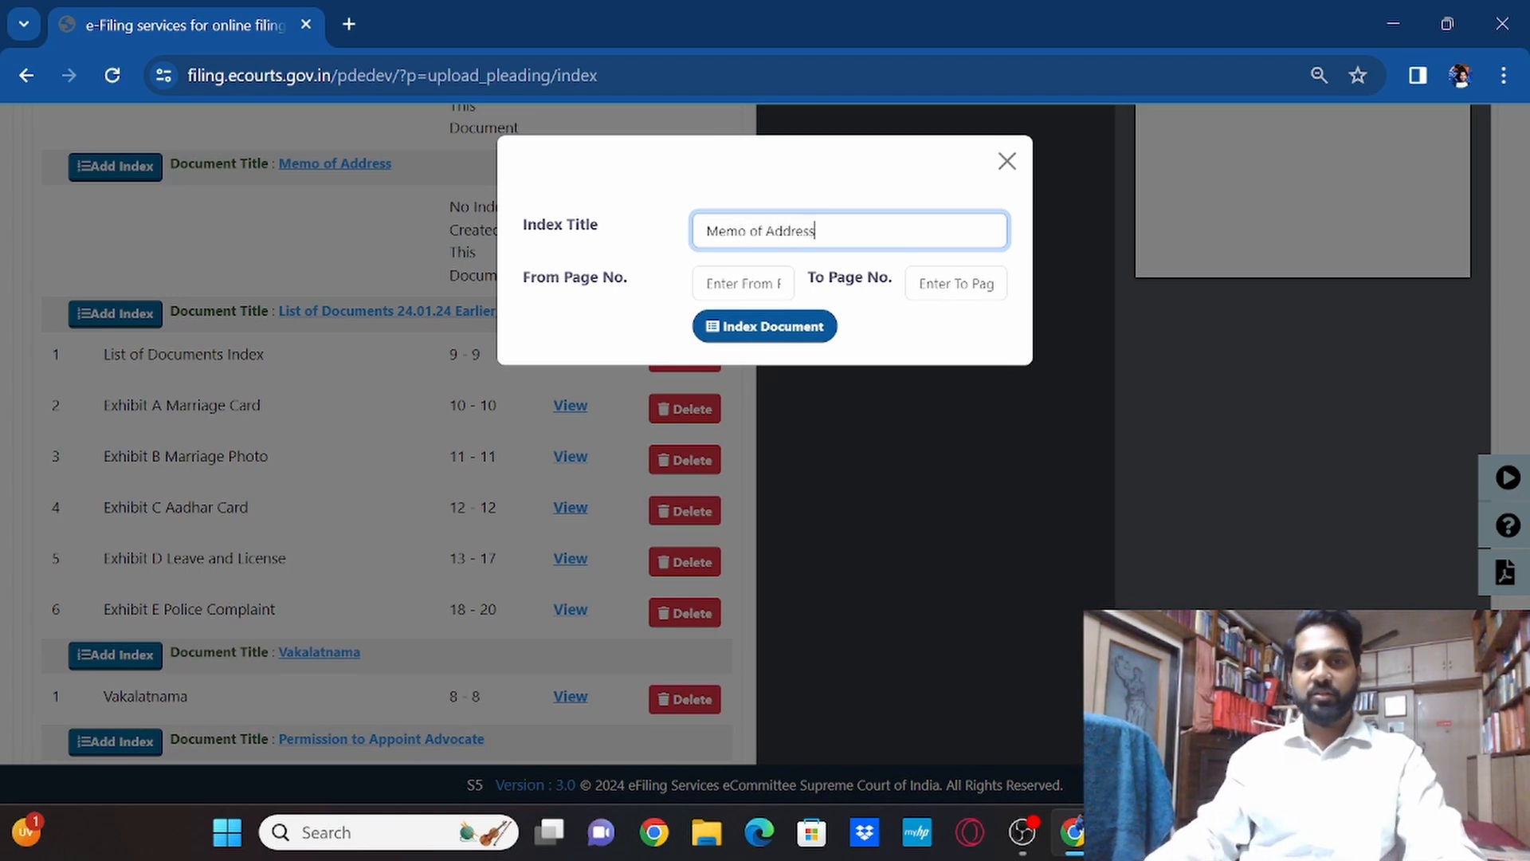
key("Tab")
type("2")
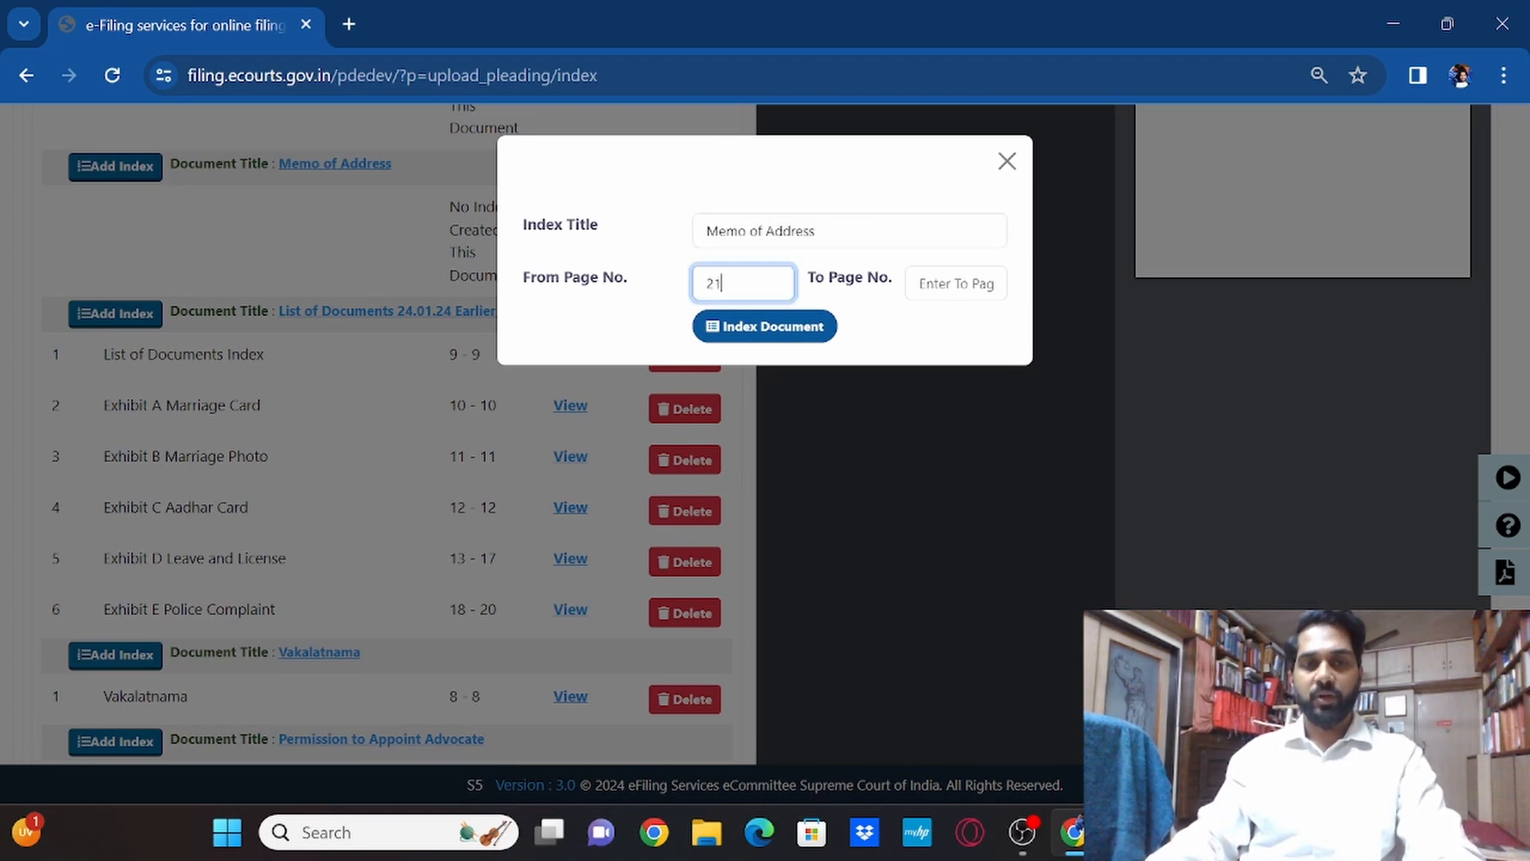
key("Tab")
type("21")
key("Tab")
key("Return")
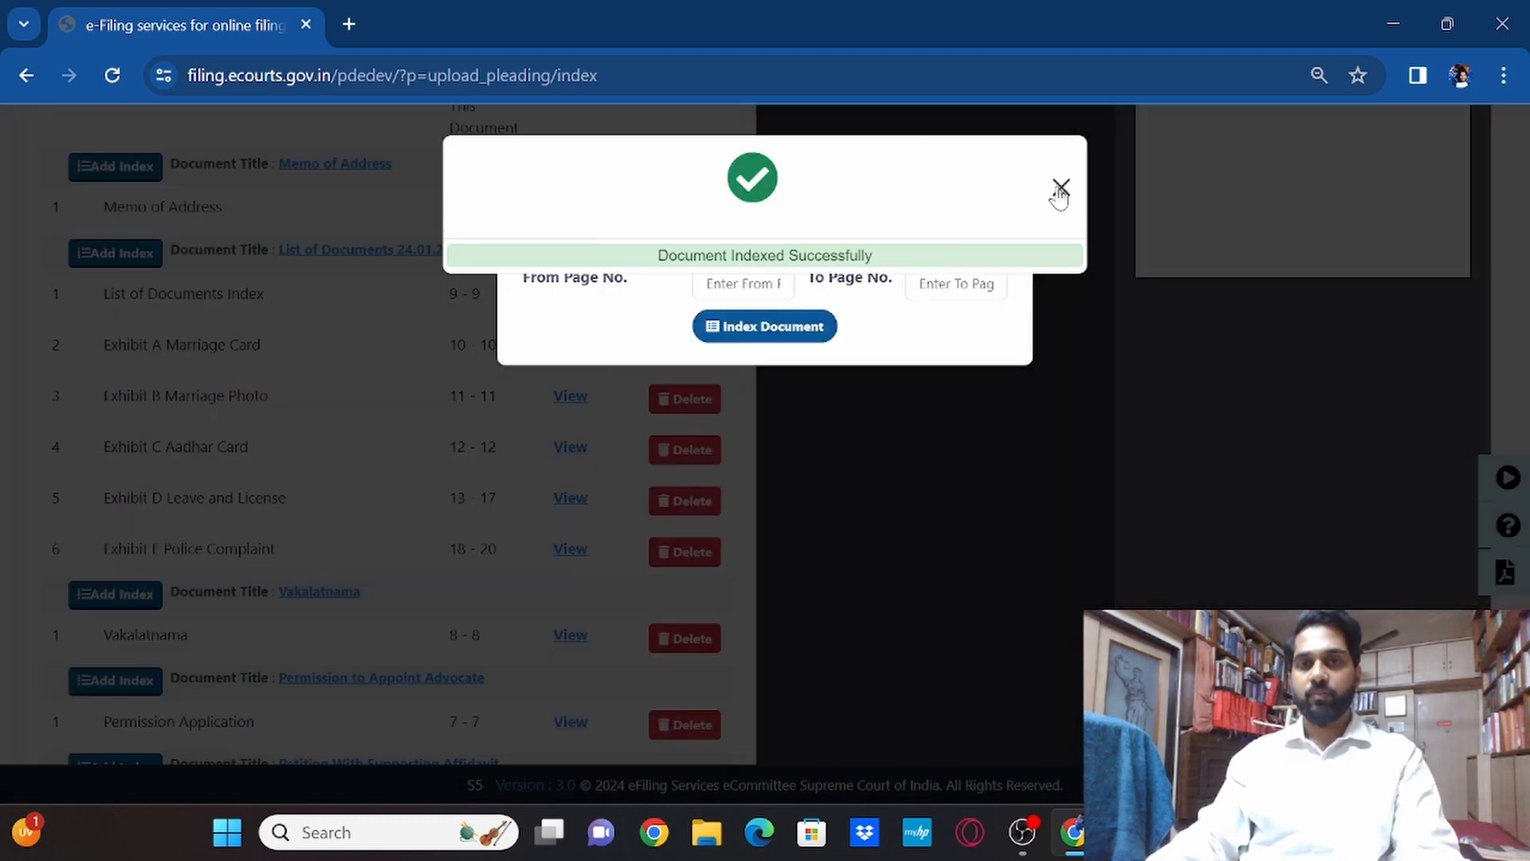
left_click(1059, 191)
left_click(998, 165)
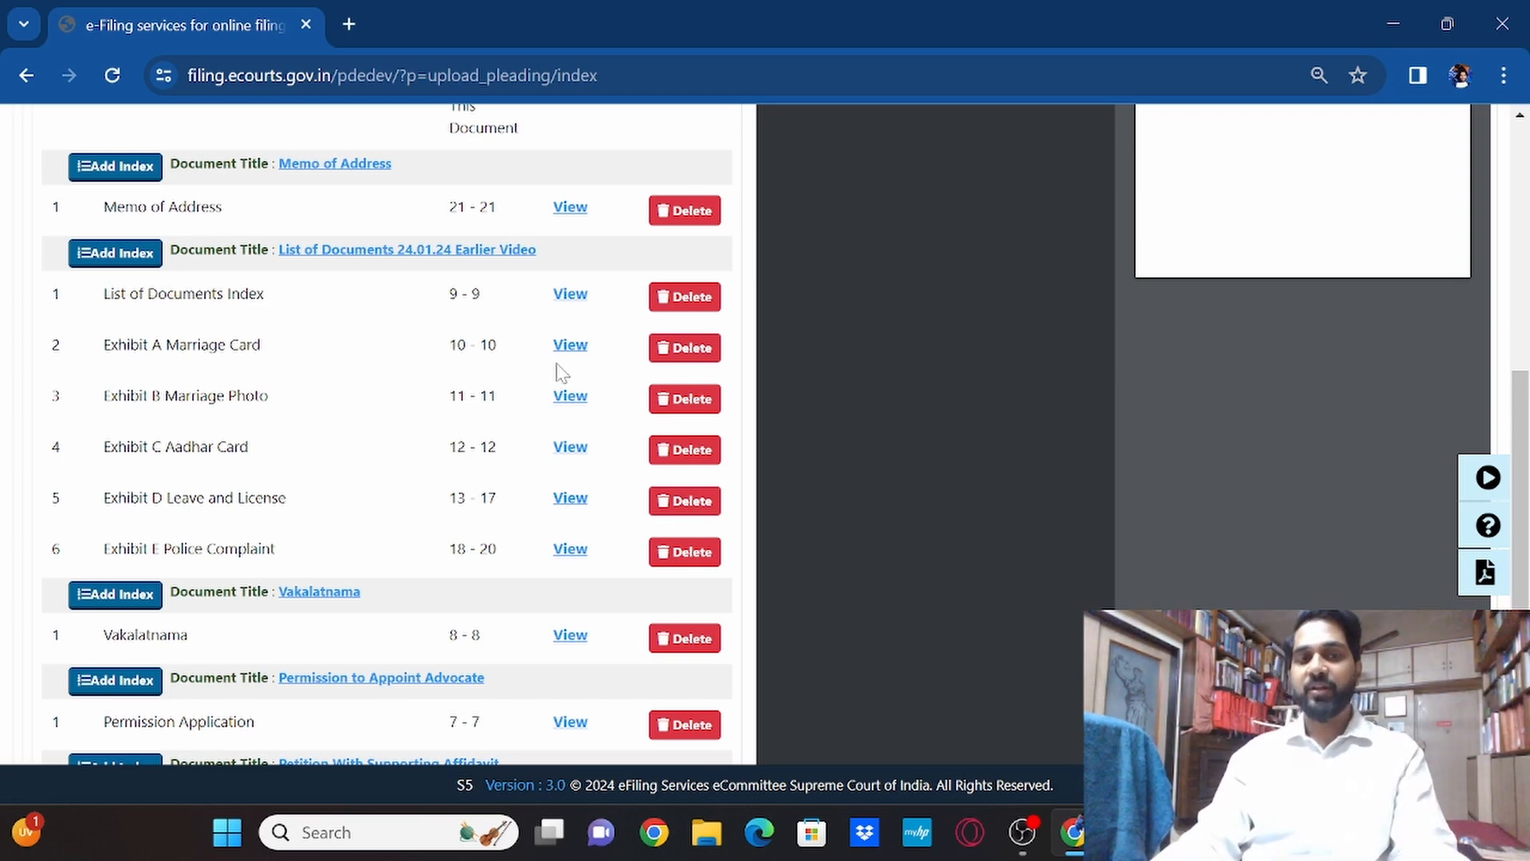
Review the created indexes and view Exhibit D Leave and License to check which page of the uploaded PDF it displays
scroll(560, 372, "down", 1)
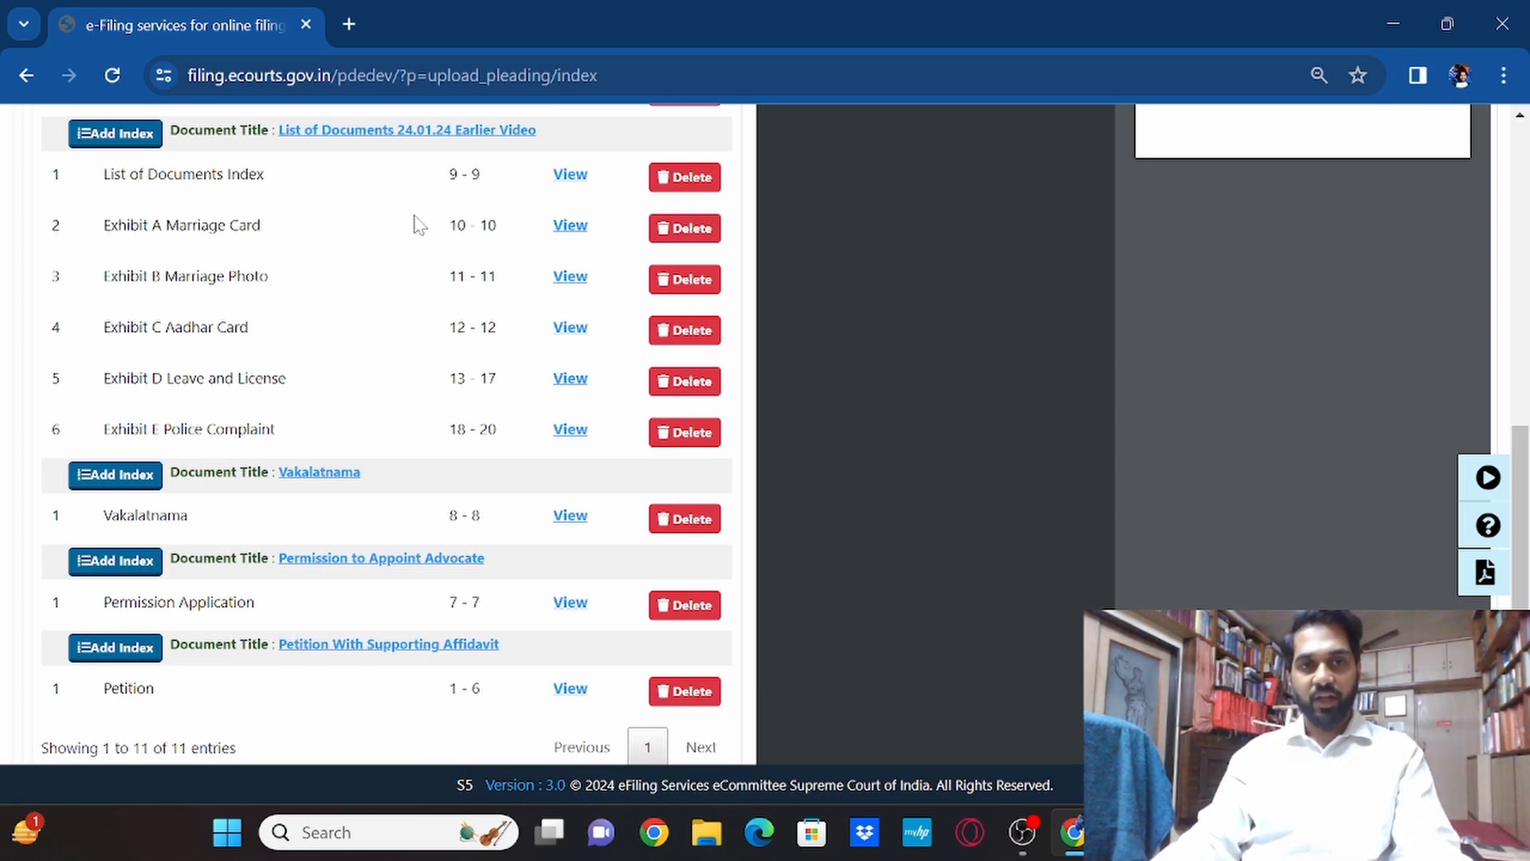
left_click_drag(491, 462, 430, 191)
left_click(430, 213)
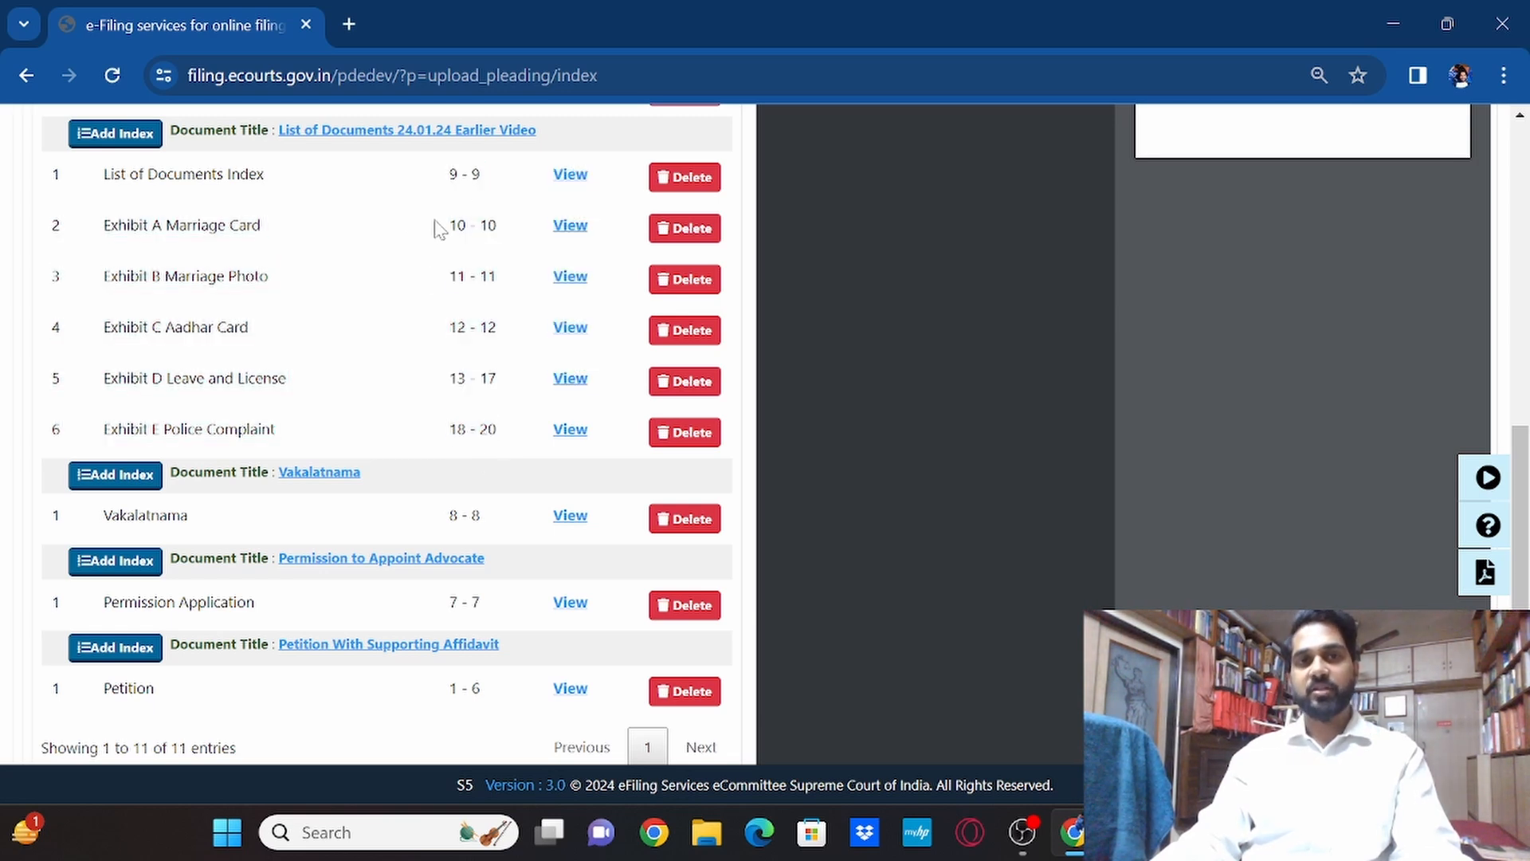
scroll(445, 303, "up", 2)
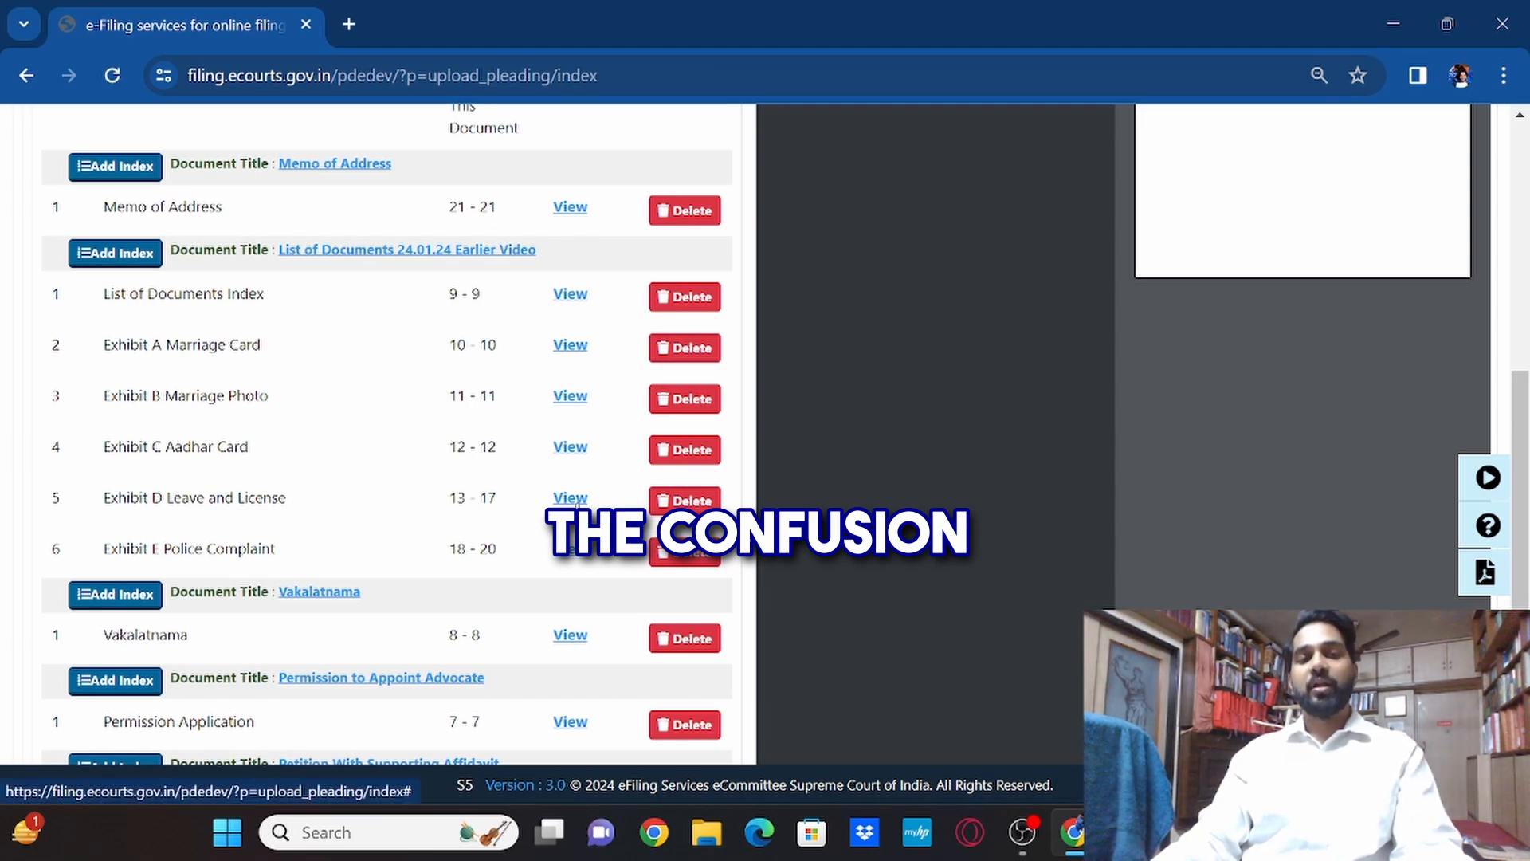
left_click(571, 499)
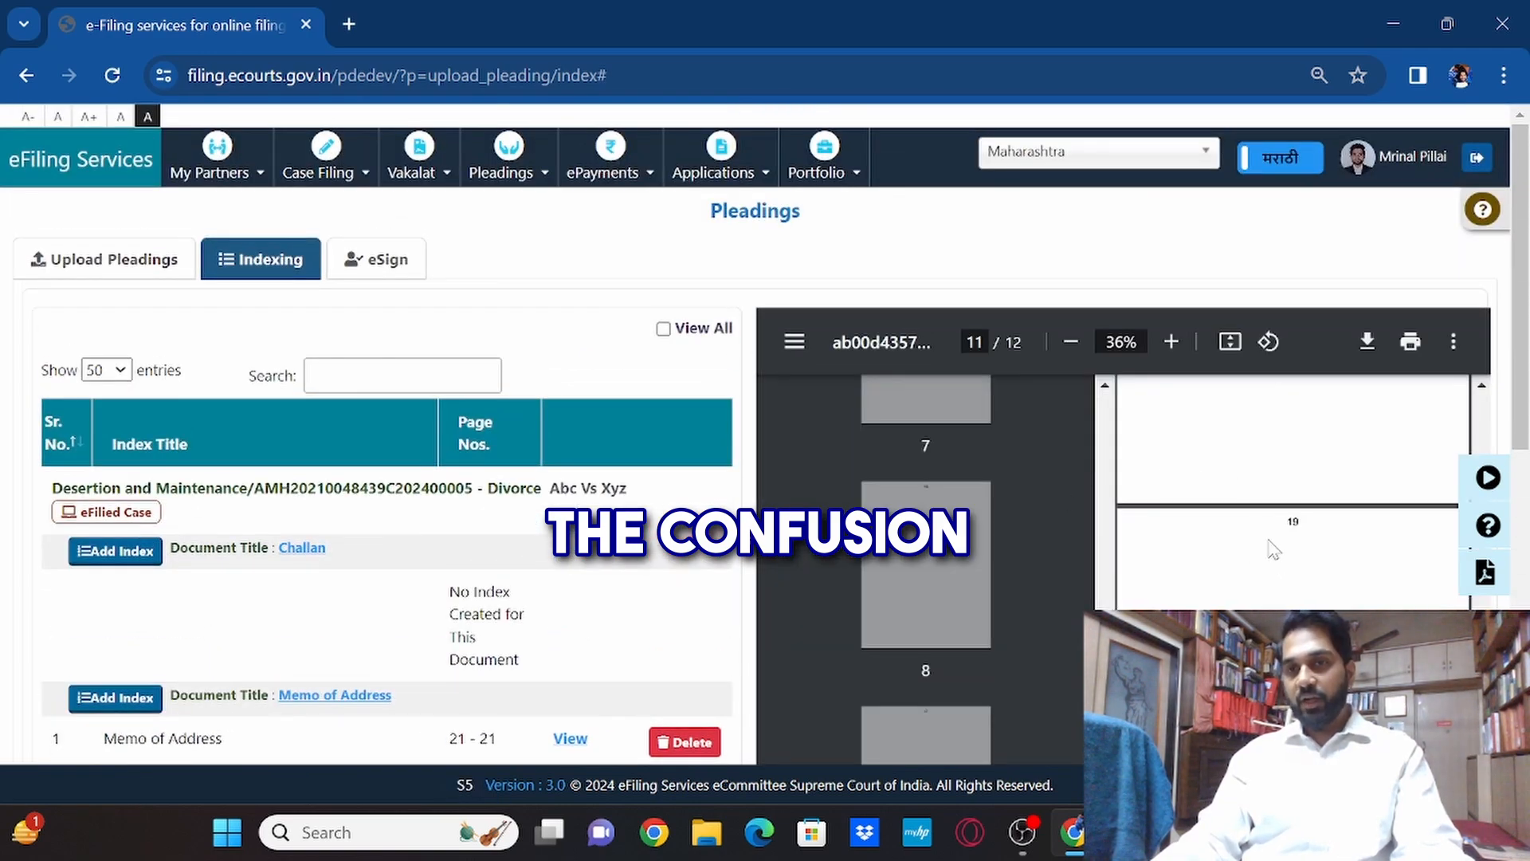
scroll(1273, 550, "down", 3)
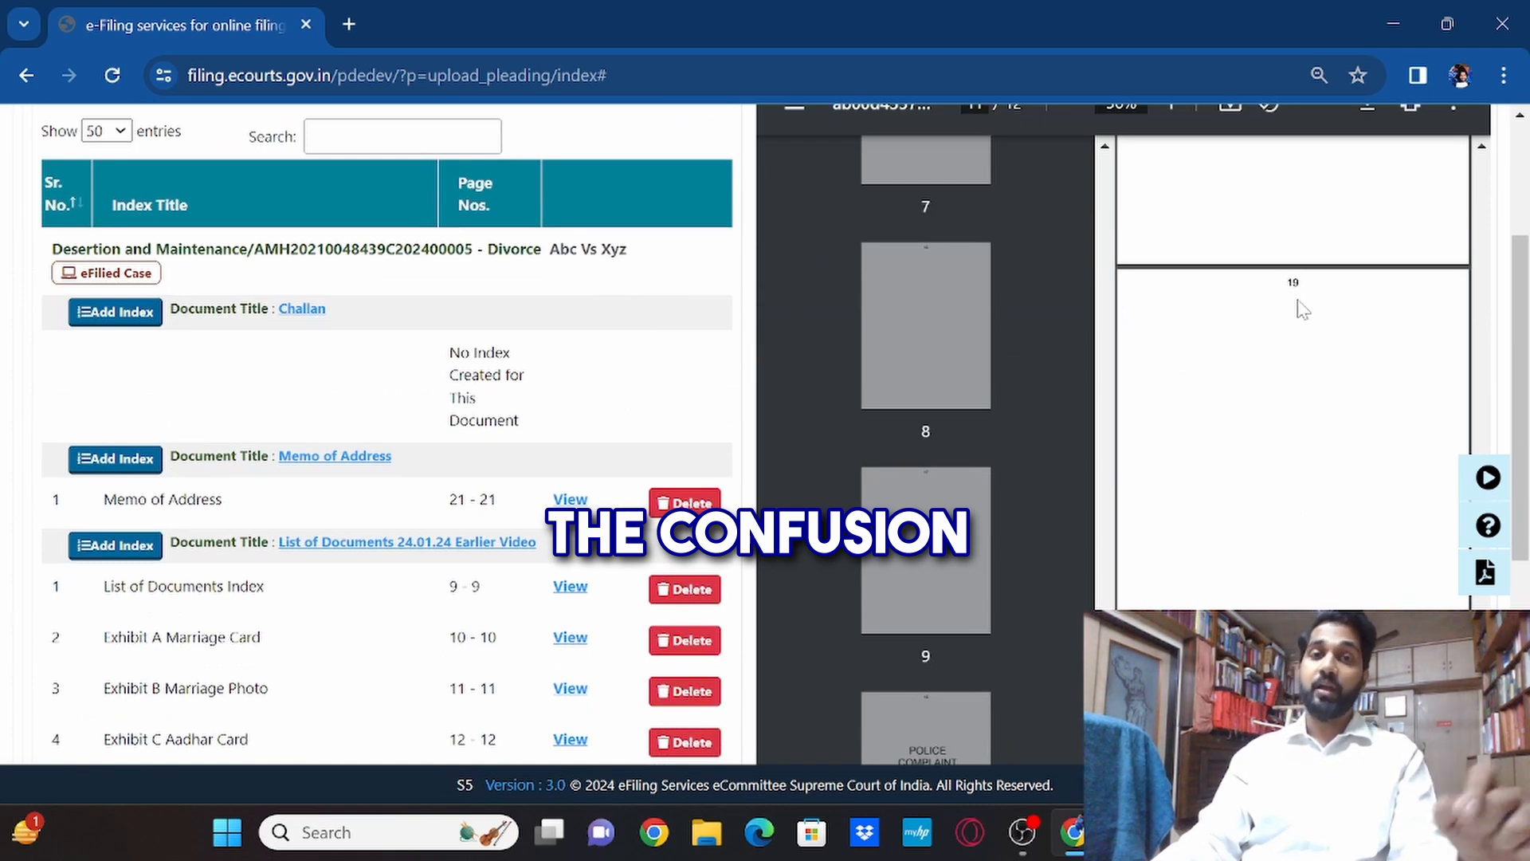
Switch to Merge Result.pdf, check the numbering of the pages around the Police Complaint, and return to the eFiling portal
mouse_move(1127, 832)
left_click(1041, 724)
scroll(632, 311, "down", 4)
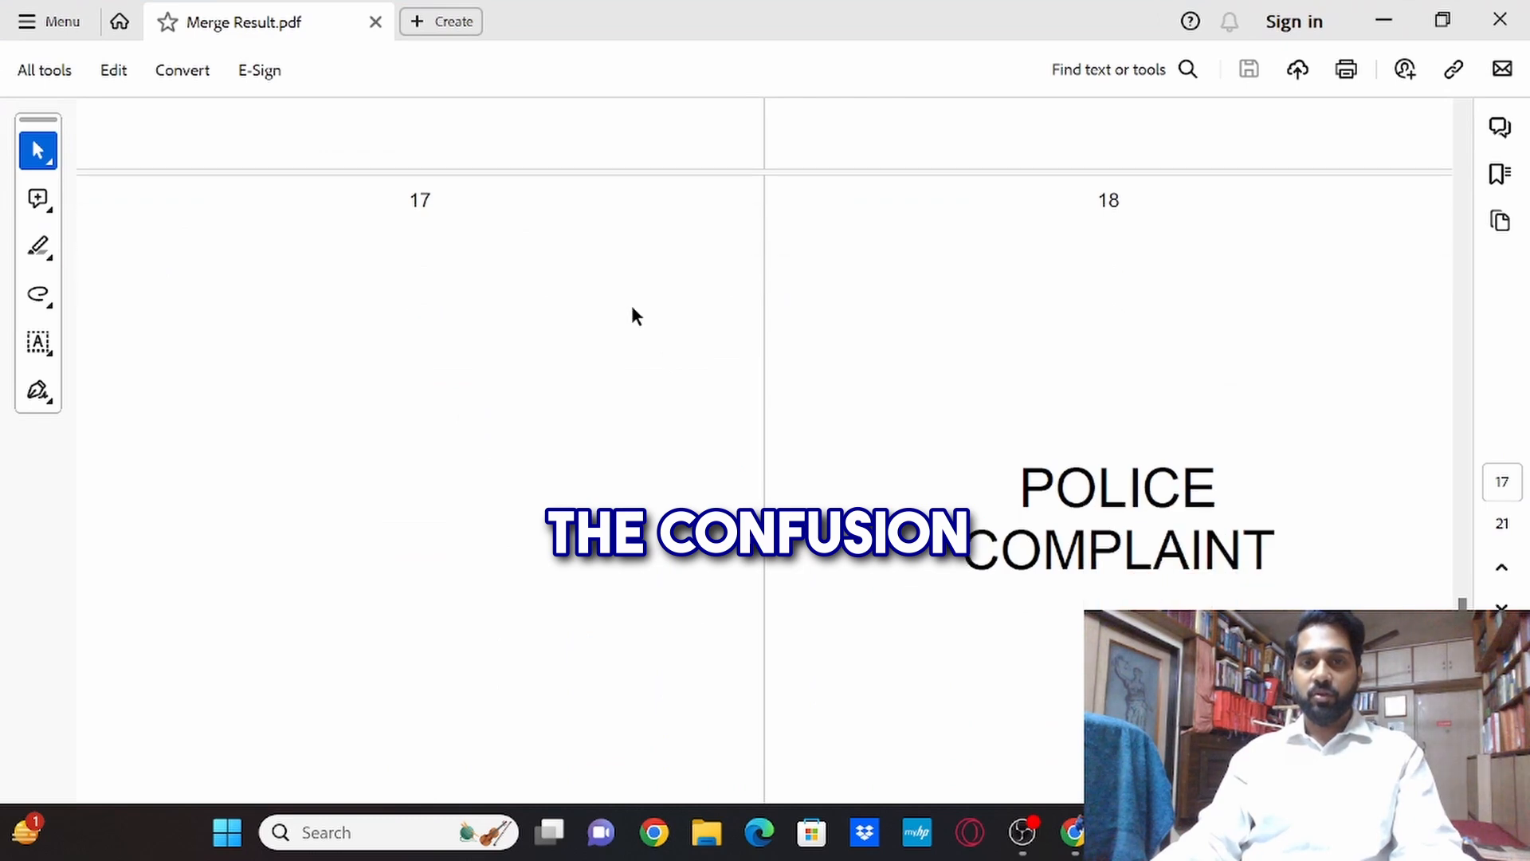
scroll(646, 327, "down", 3)
scroll(1134, 279, "up", 3)
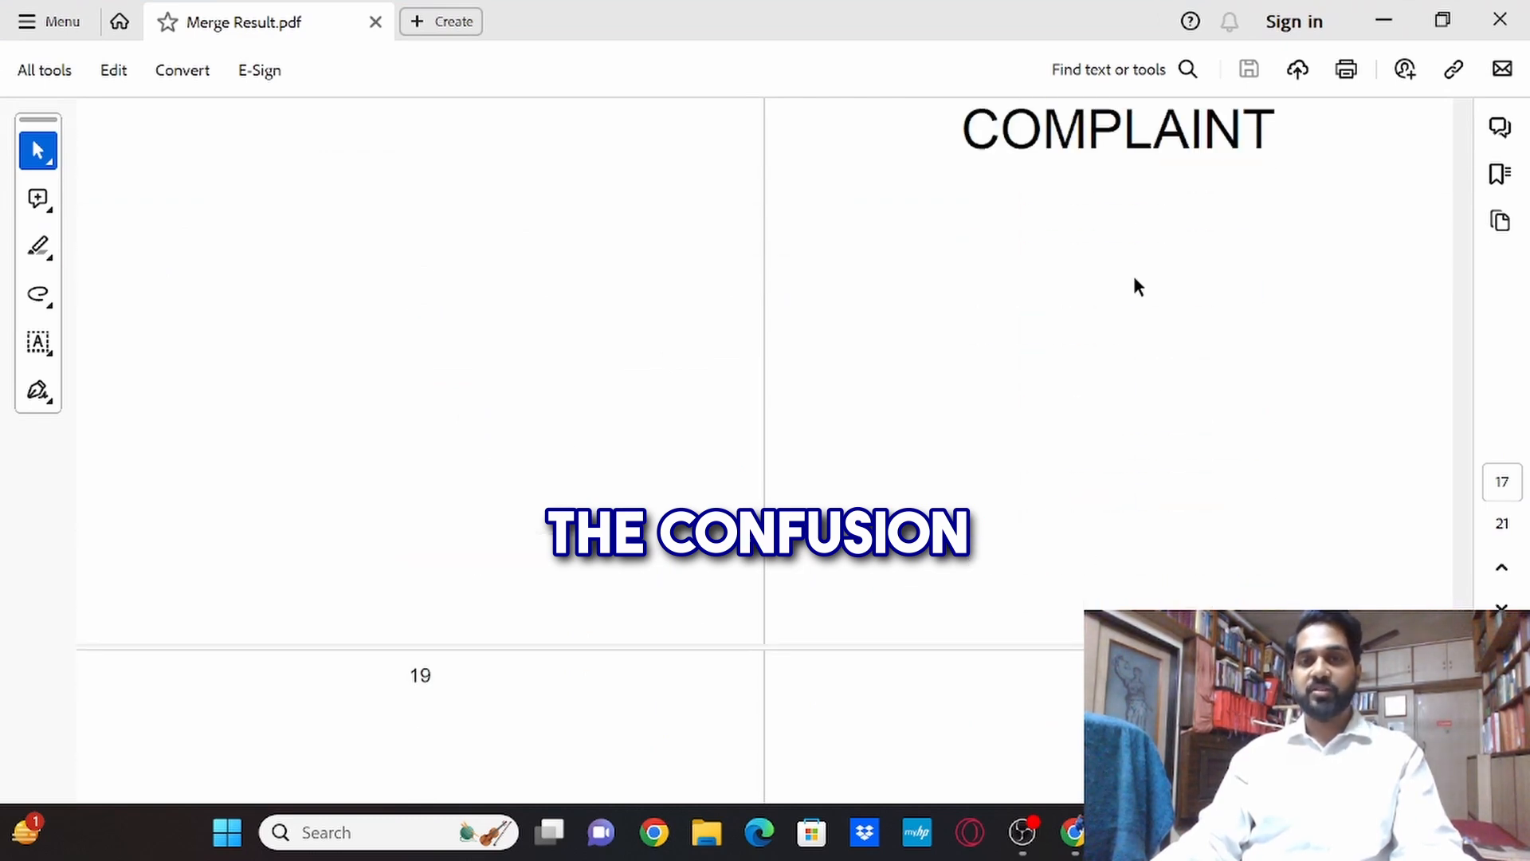
scroll(1133, 267, "up", 4)
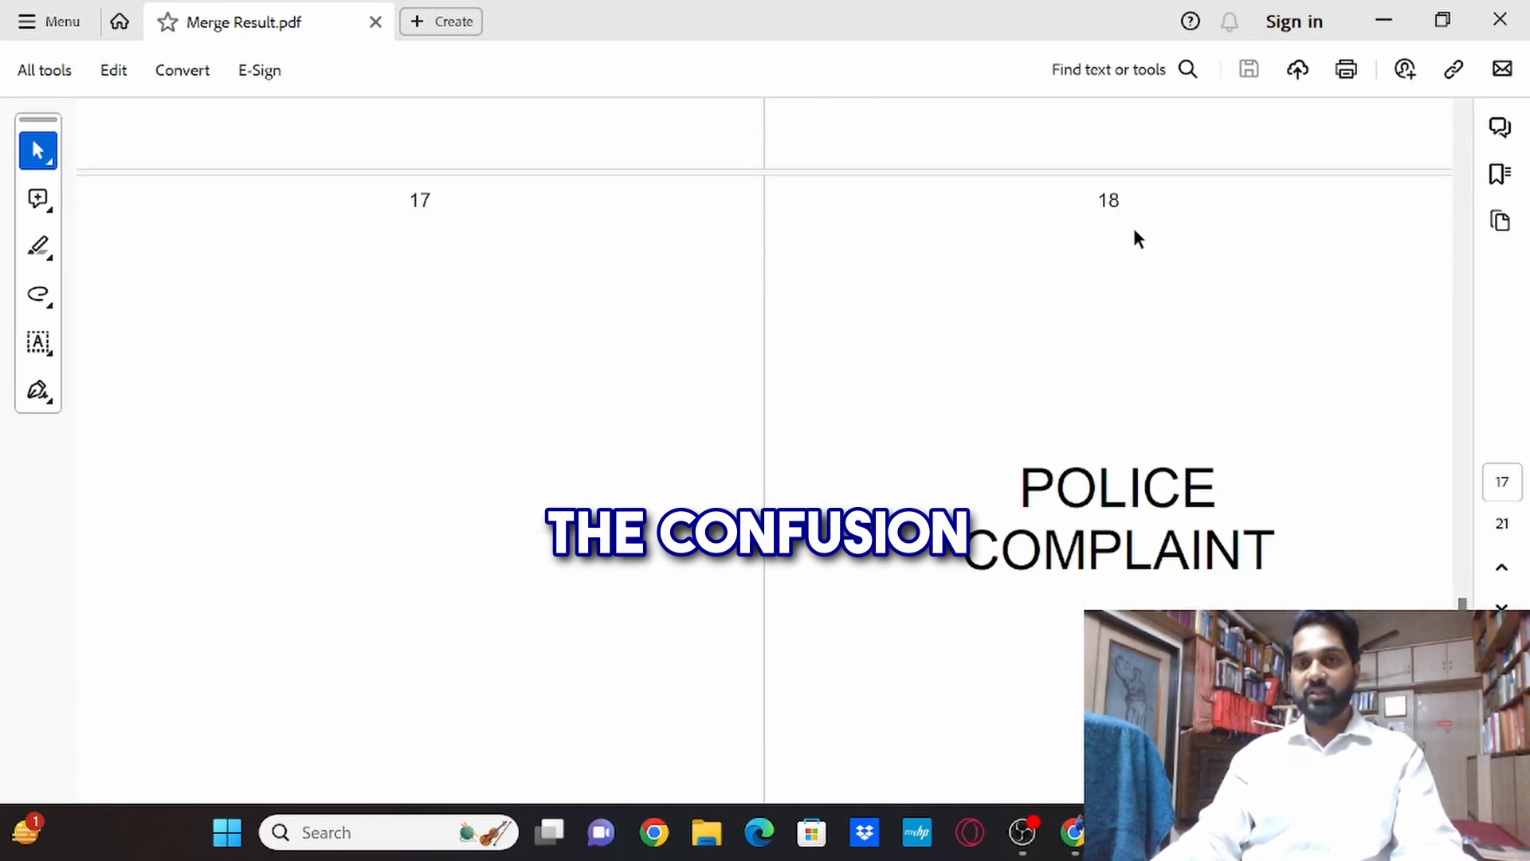
scroll(1068, 311, "down", 8)
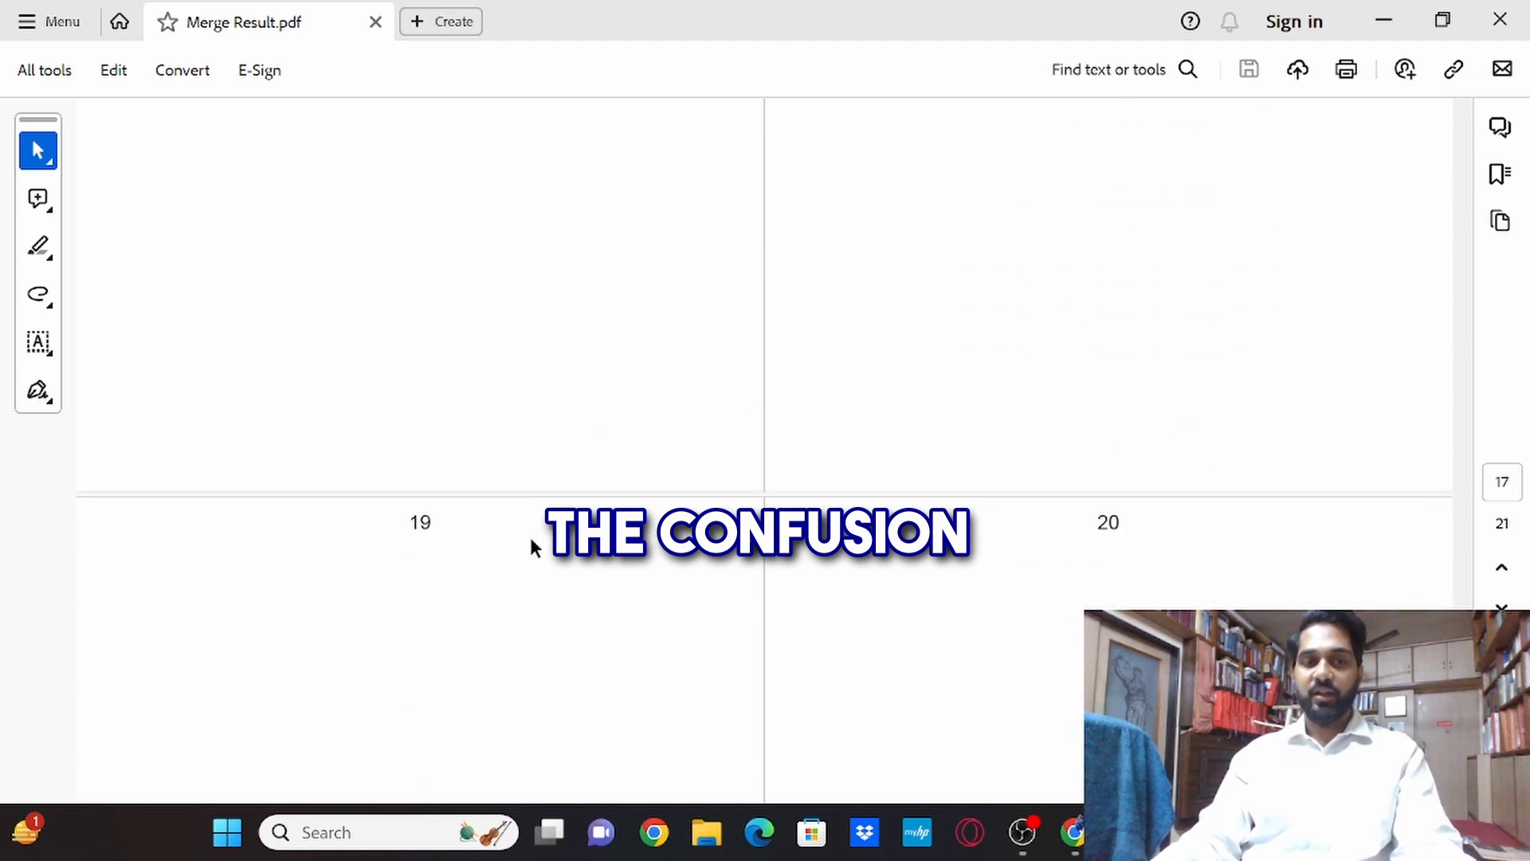
left_click(1384, 20)
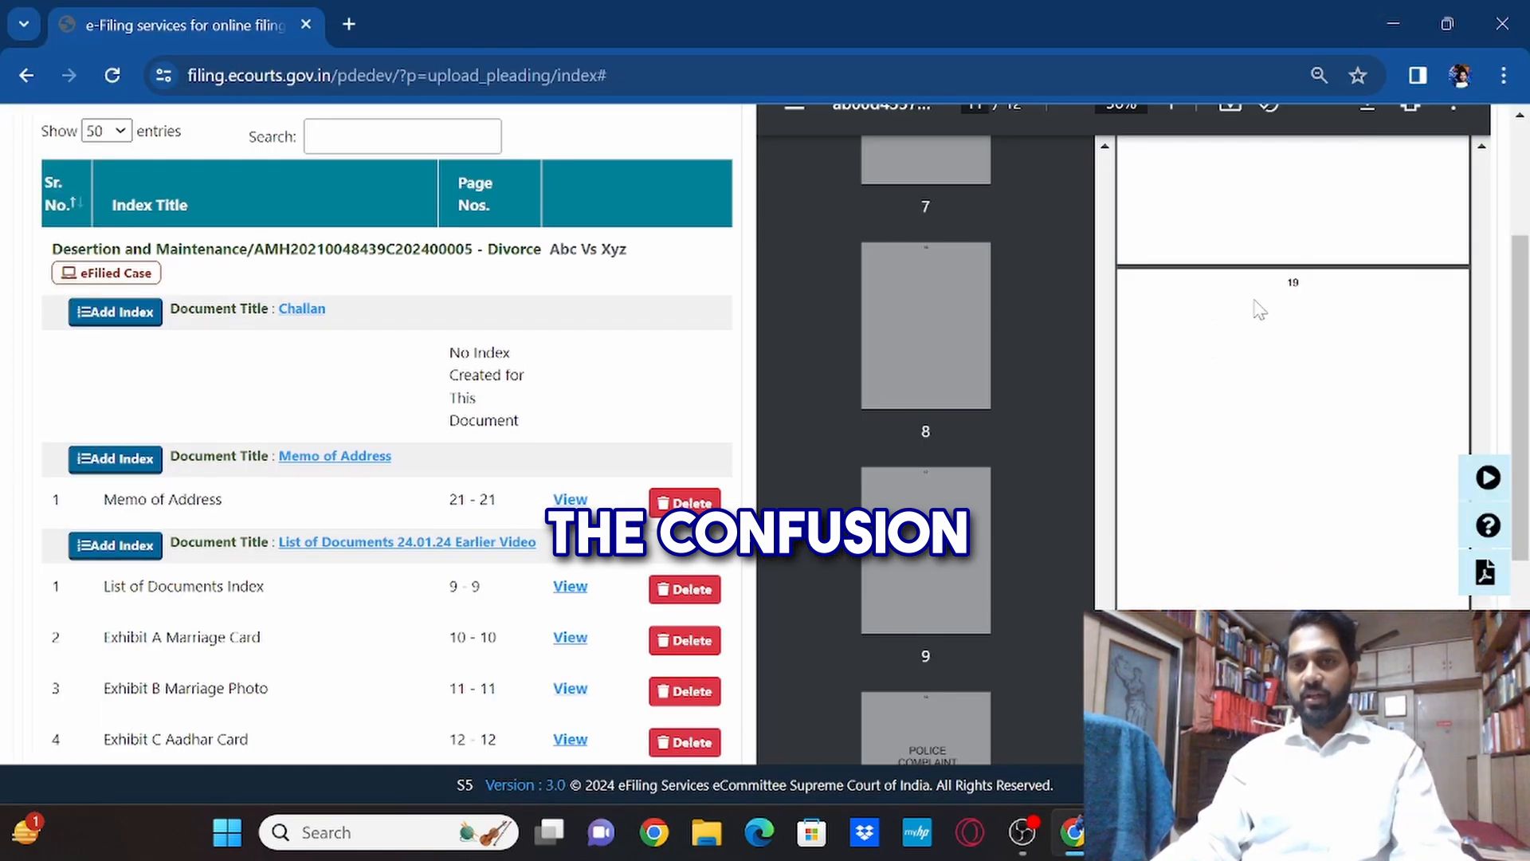
View the Exhibit C Aadhar Card and Exhibit D Leave and License indexes to compare their displayed pages with the indexed ranges
scroll(1299, 414, "down", 5)
scroll(1310, 409, "up", 5)
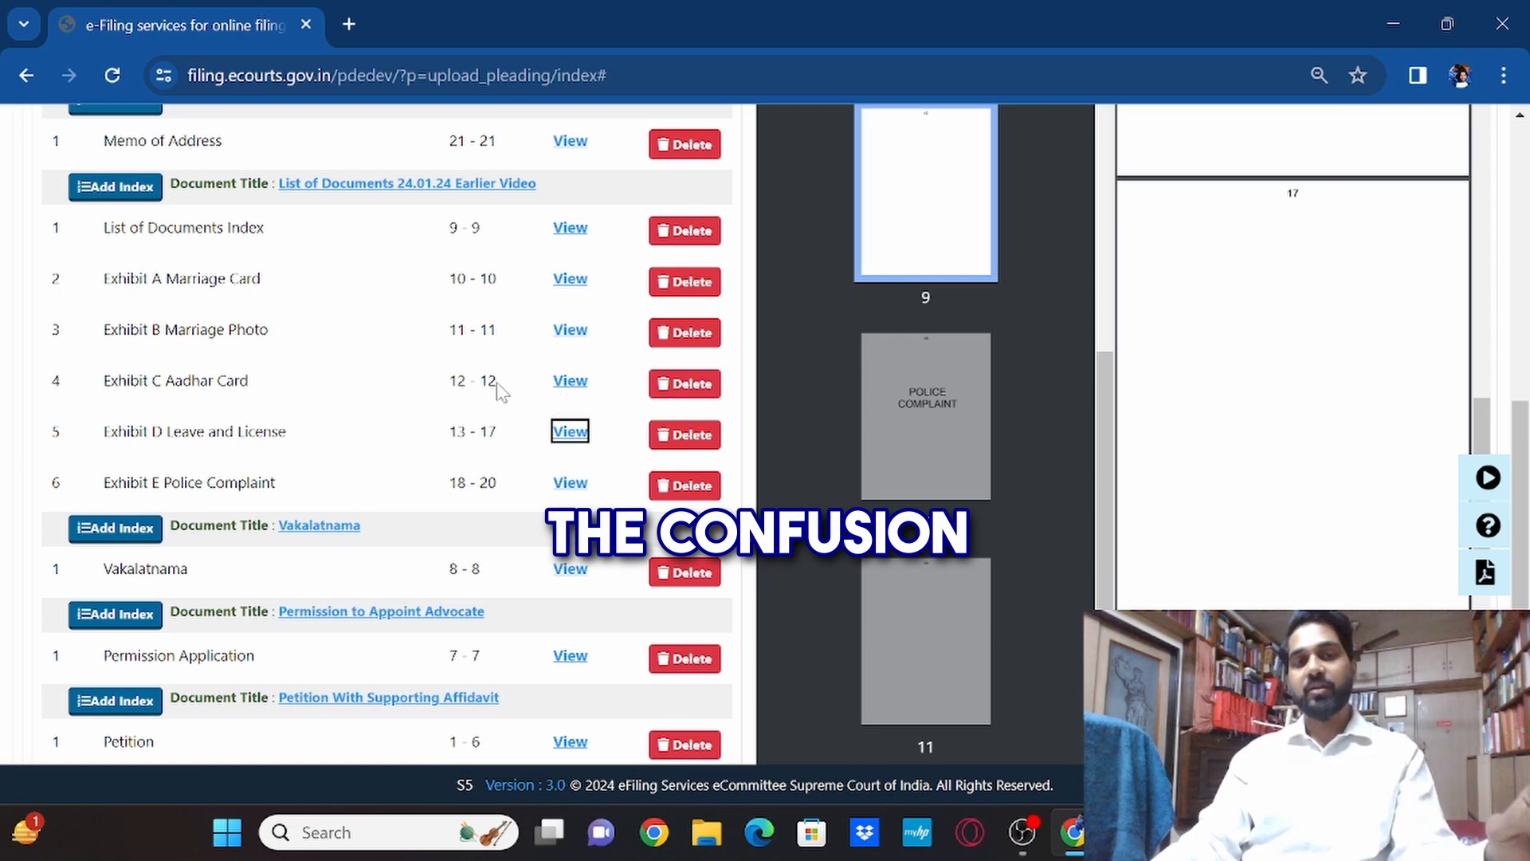
left_click(572, 382)
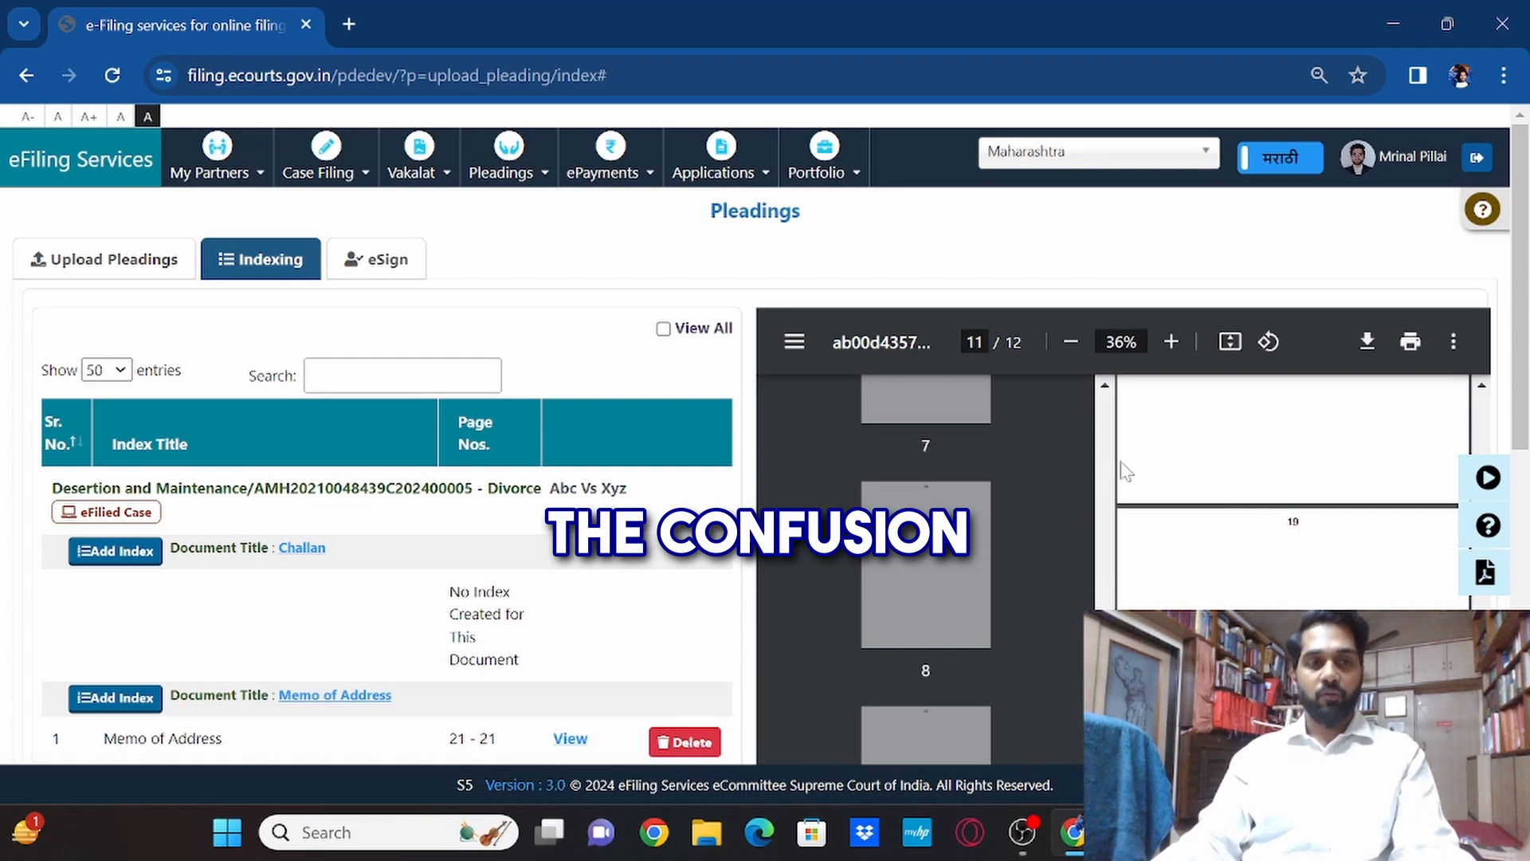
scroll(522, 495, "down", 5)
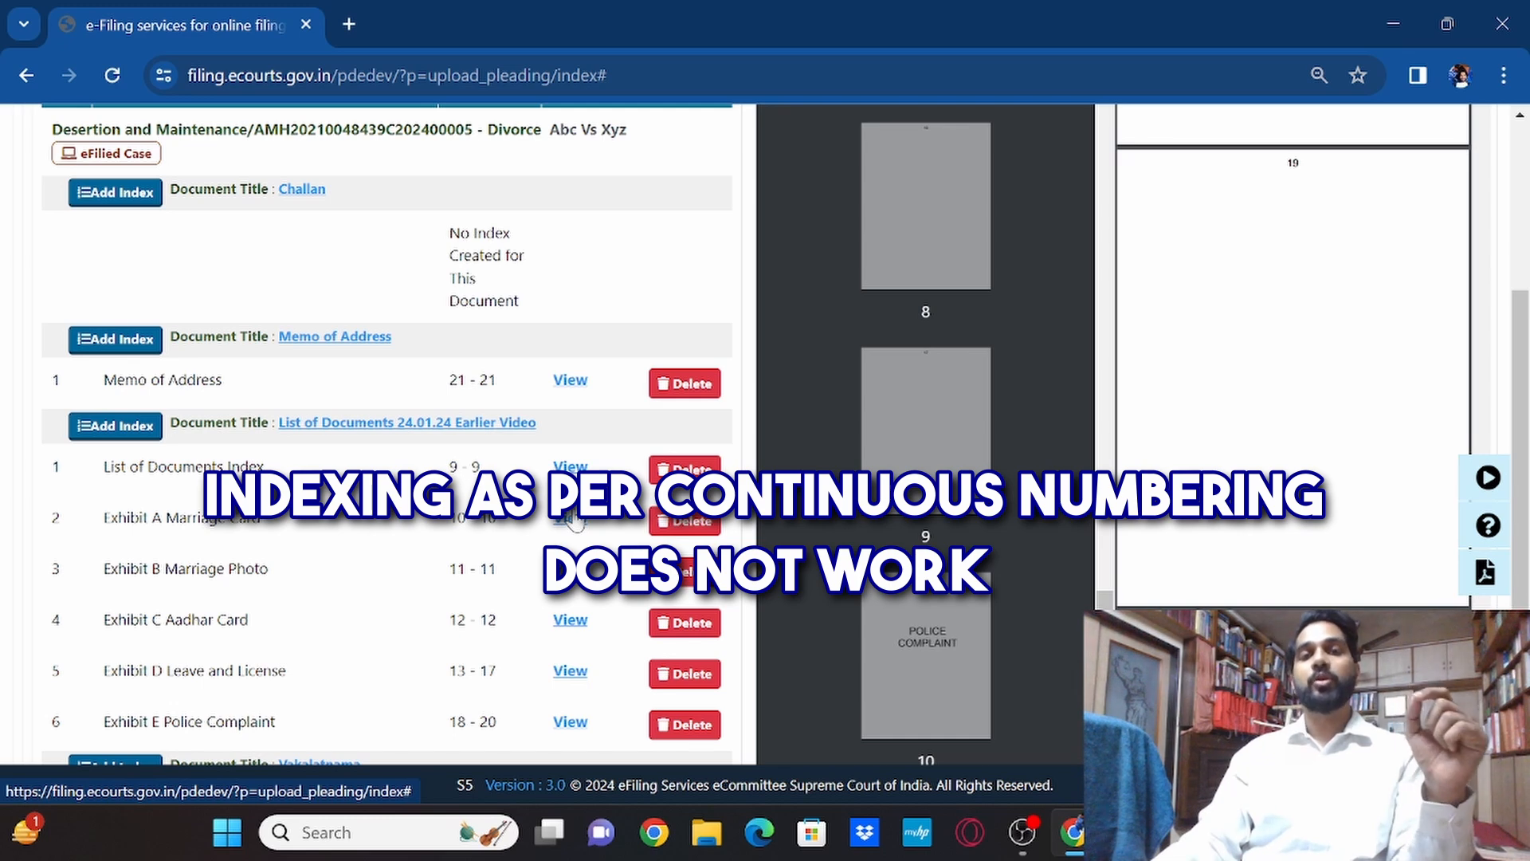
scroll(572, 520, "down", 3)
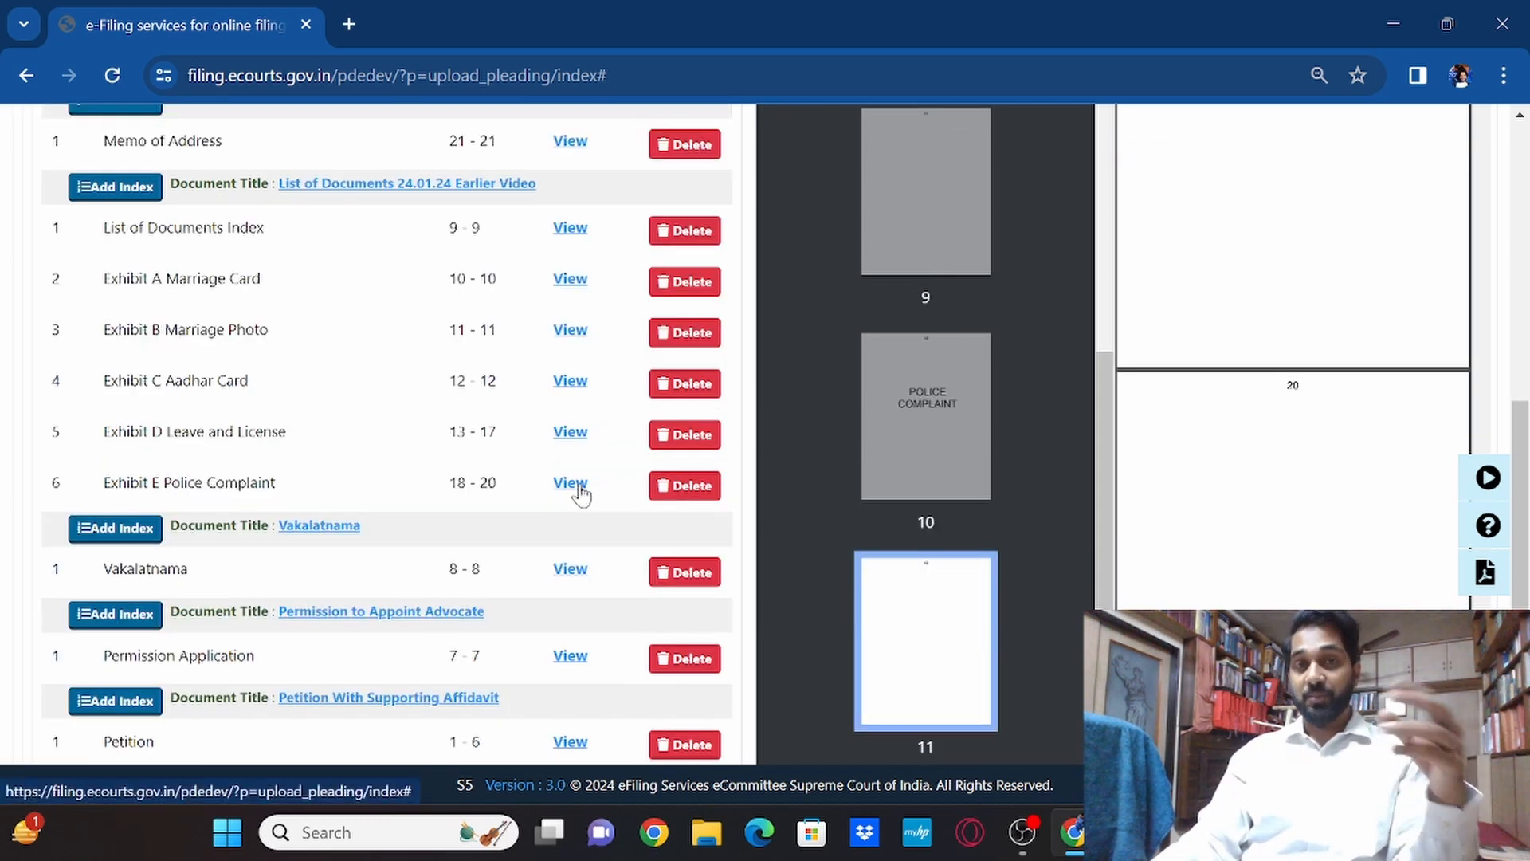
left_click(571, 433)
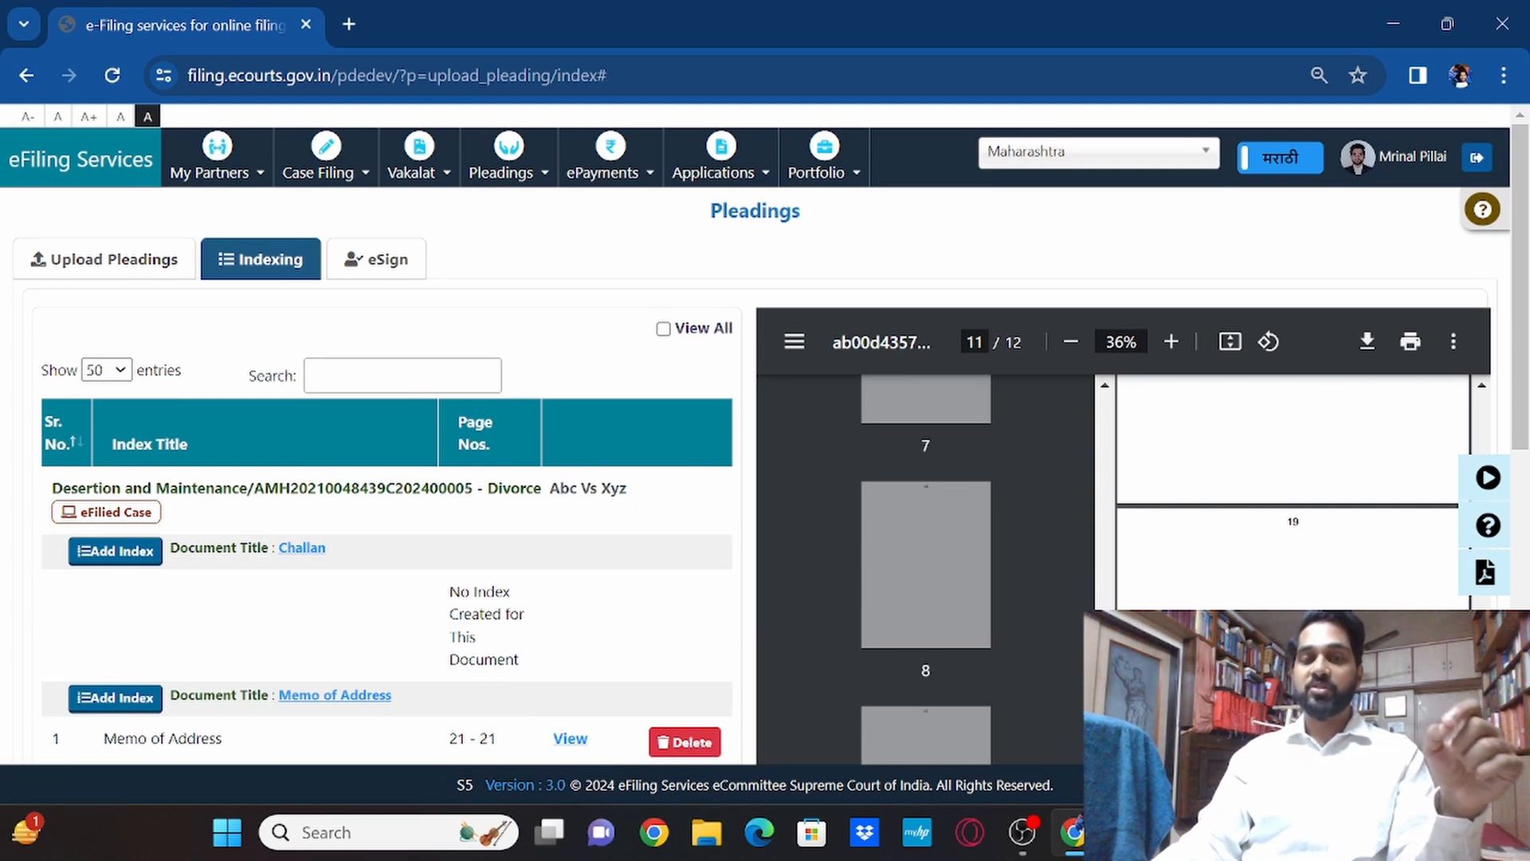
scroll(1309, 534, "up", 10)
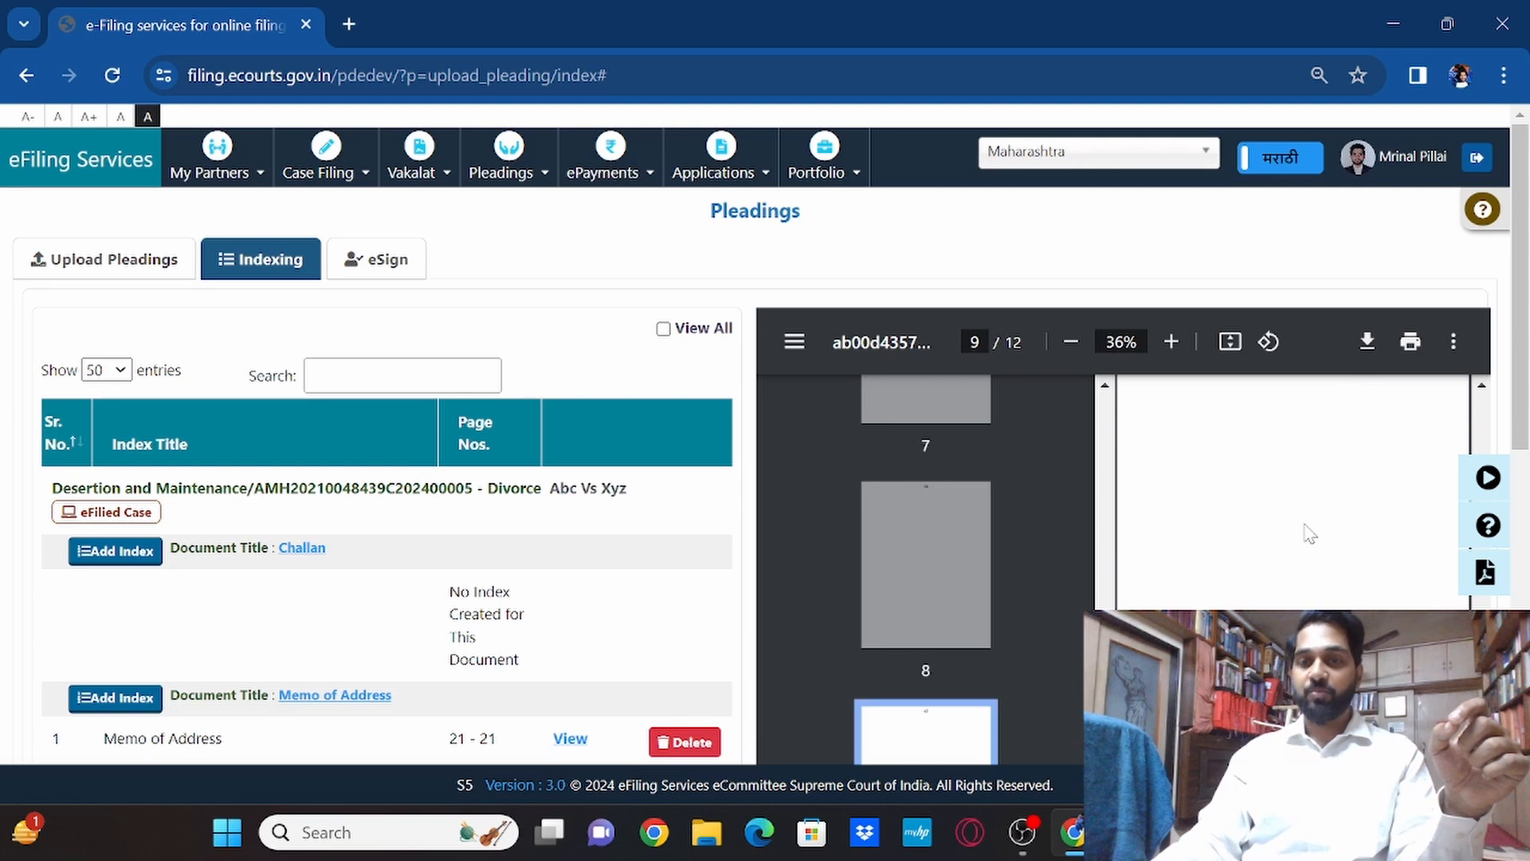
scroll(1309, 534, "up", 8)
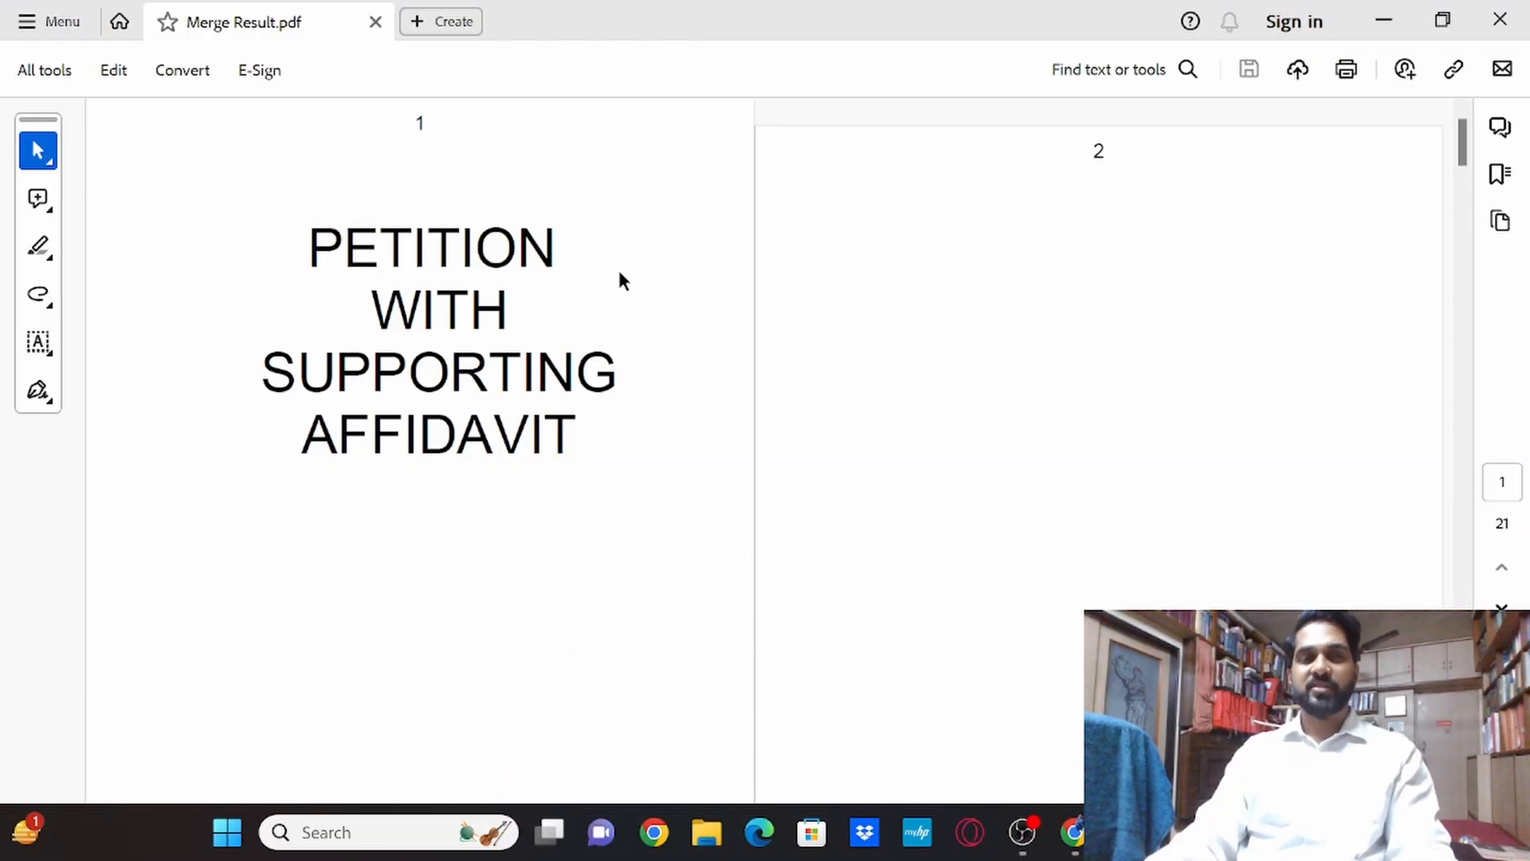
Examine the continuous page numbering in Merge Result.pdf, from the petition's first pages to the List of Documents Index page
double_click(427, 121)
left_click(1100, 153)
double_click(1100, 153)
scroll(886, 363, "down", 5)
left_click_drag(1463, 166, 1470, 376)
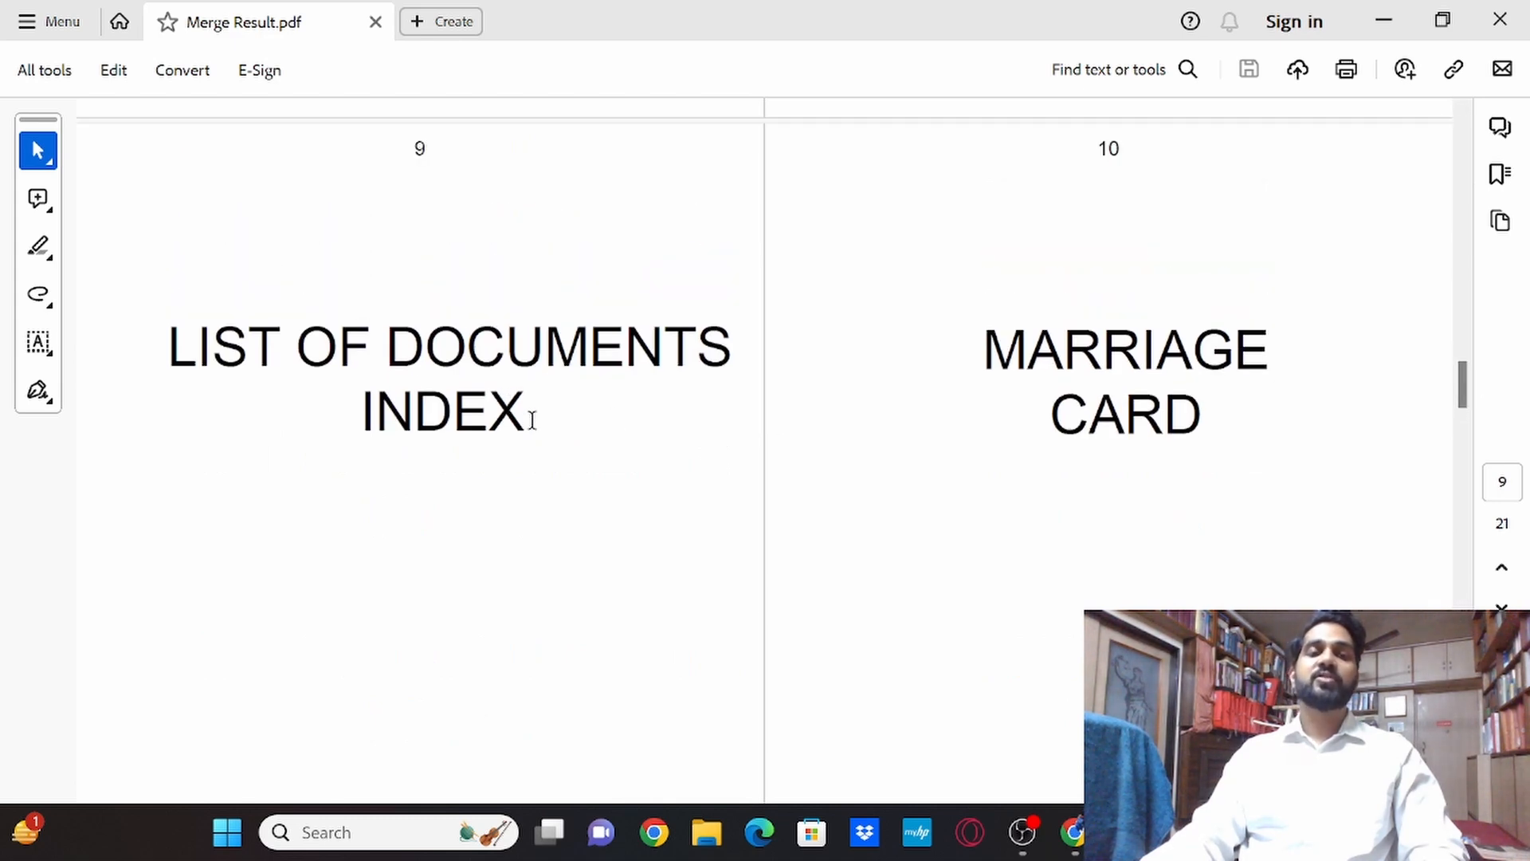
left_click_drag(532, 420, 204, 366)
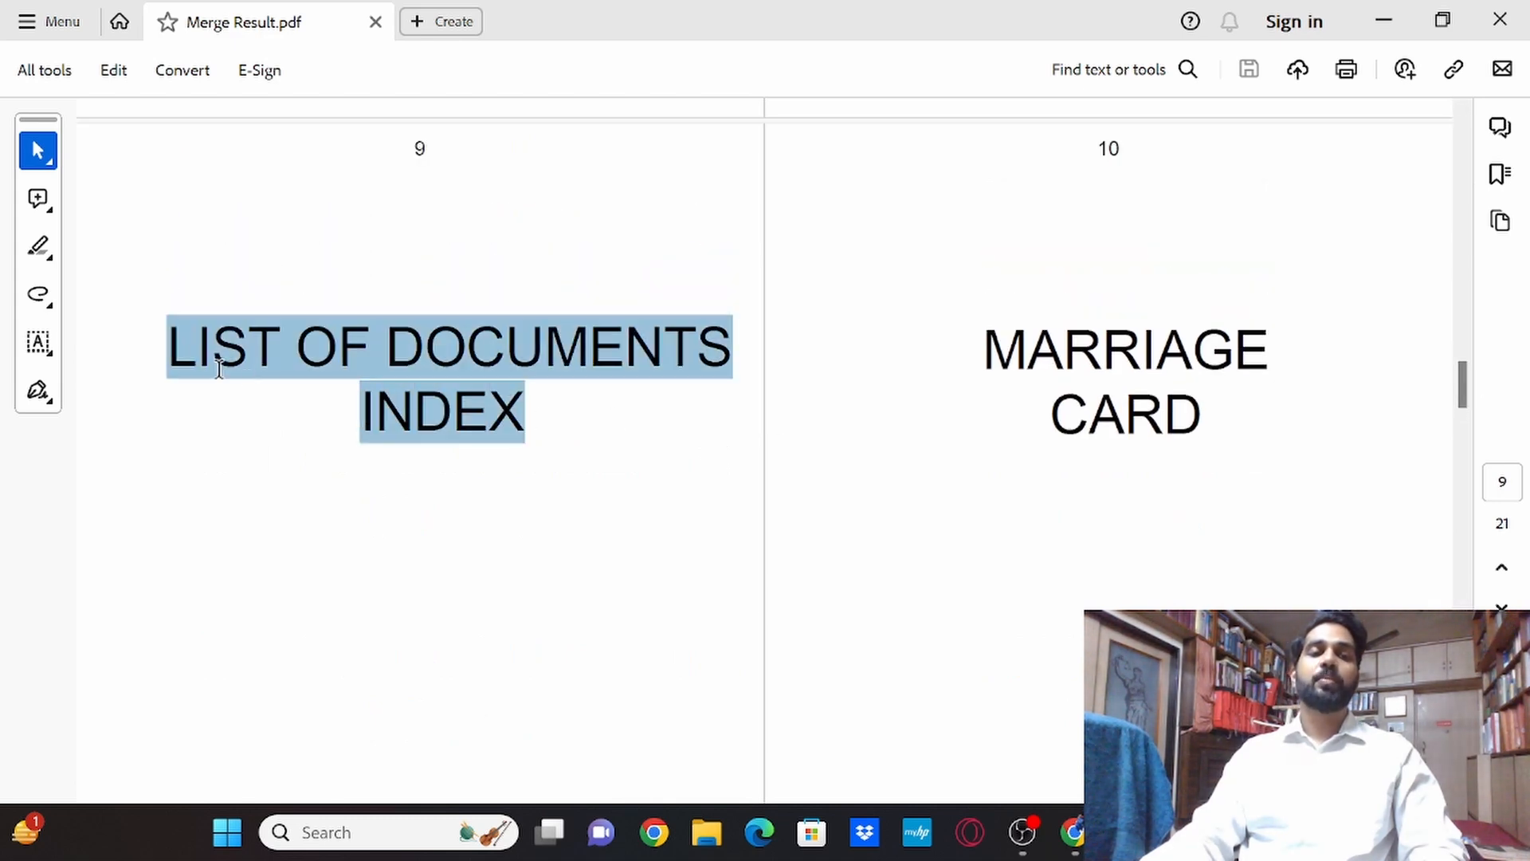
left_click(399, 423)
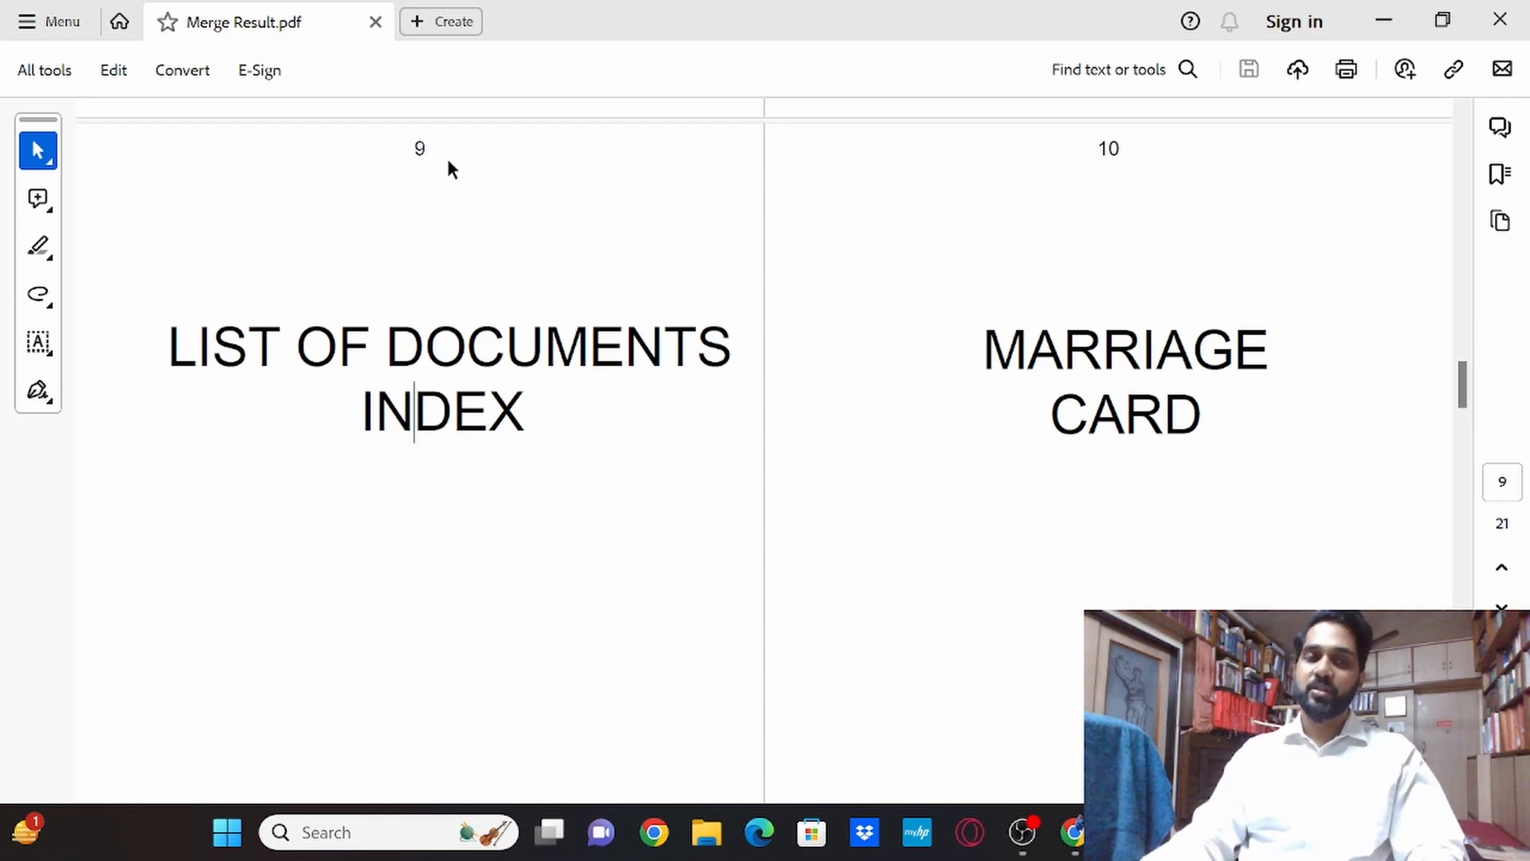
left_click_drag(530, 420, 222, 364)
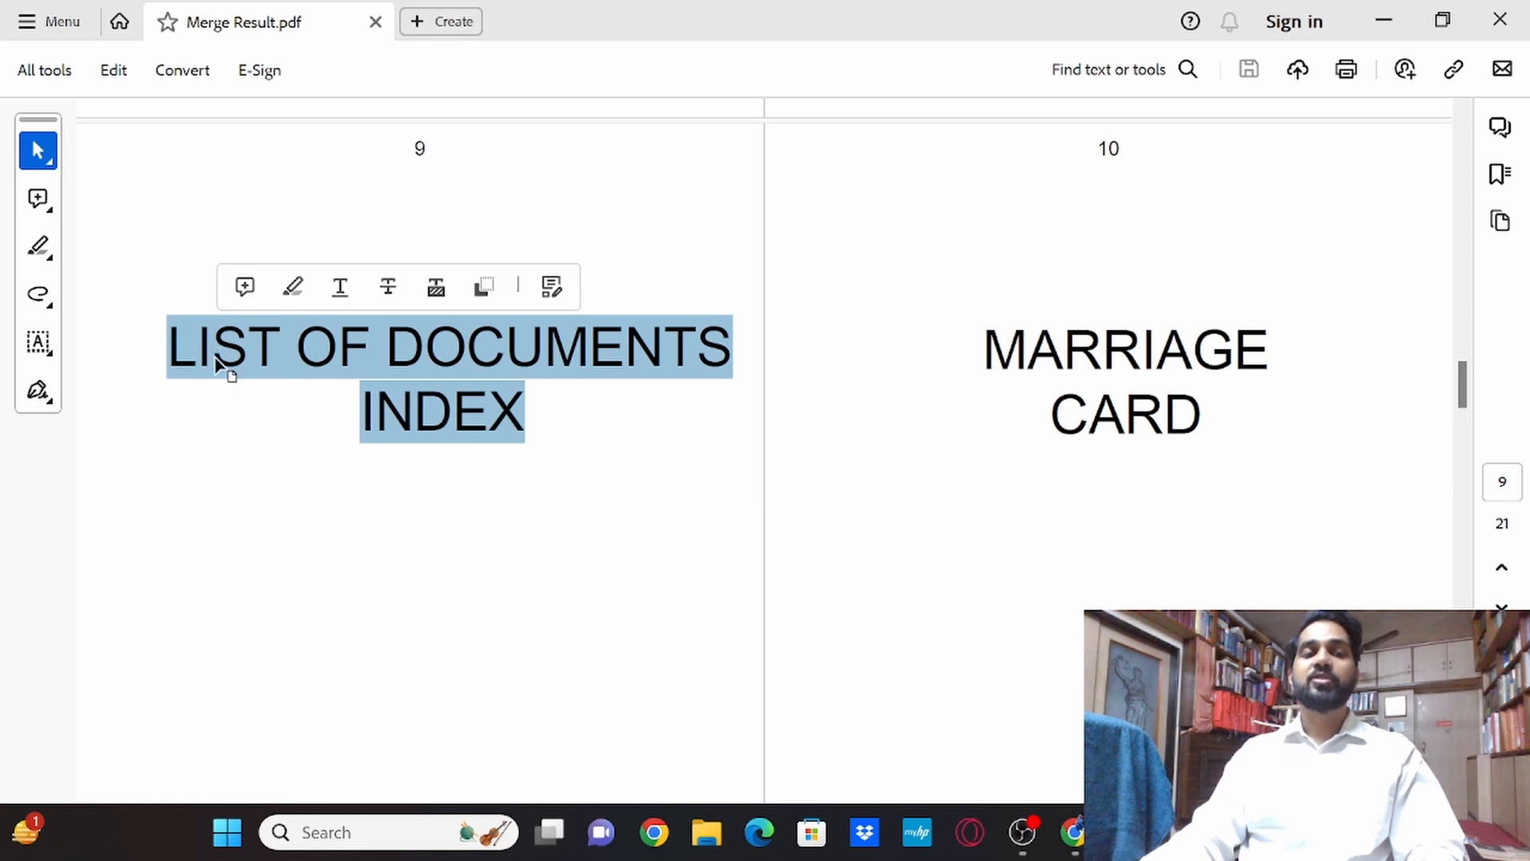
left_click(429, 410)
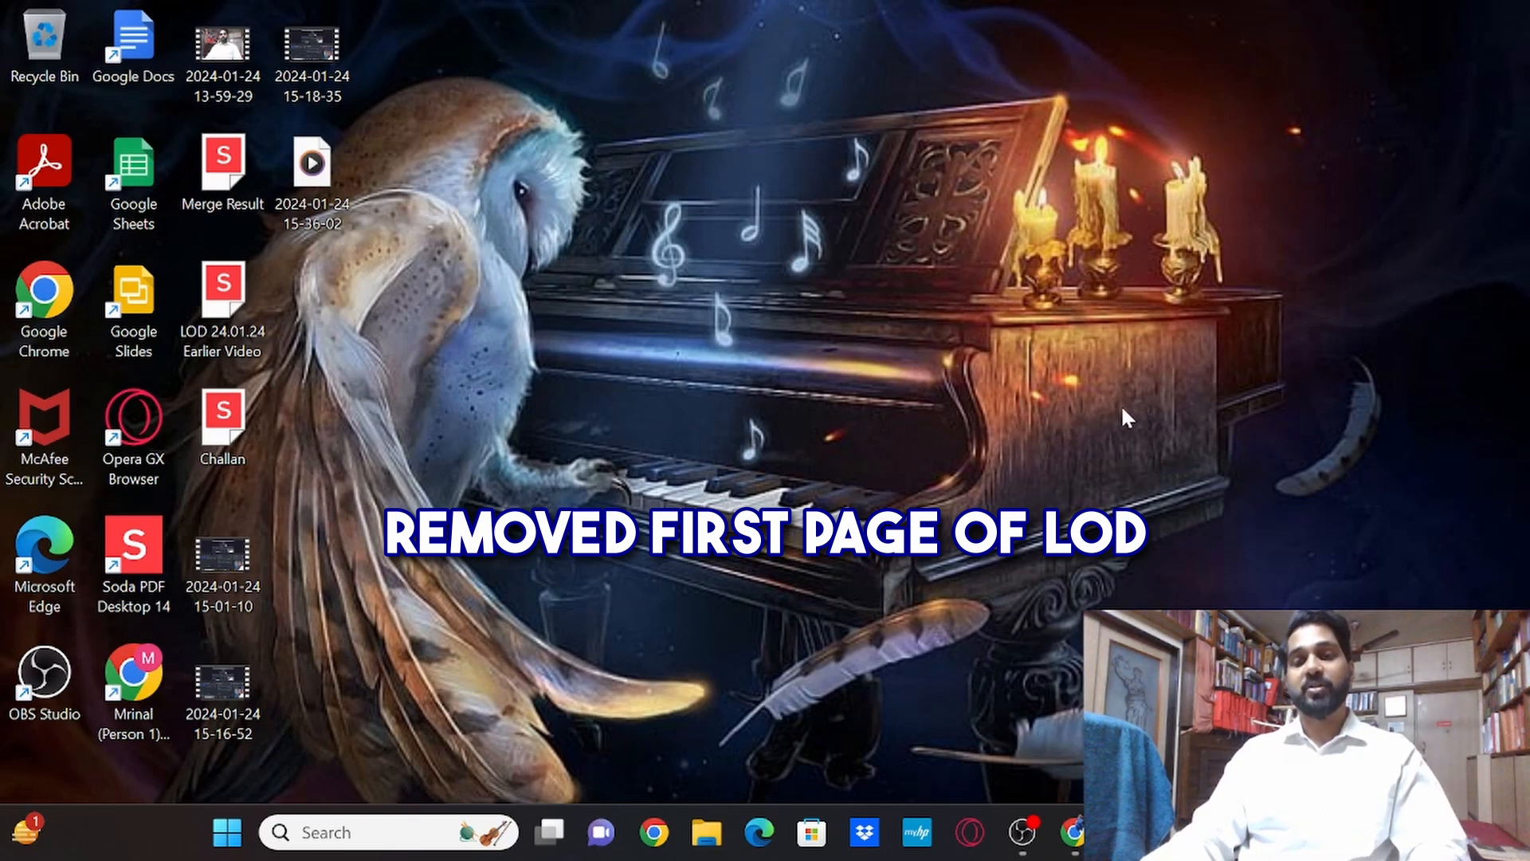
Switch back to the eFiling portal and delete the existing index of the Petition With Supporting Affidavit document
mouse_move(1128, 832)
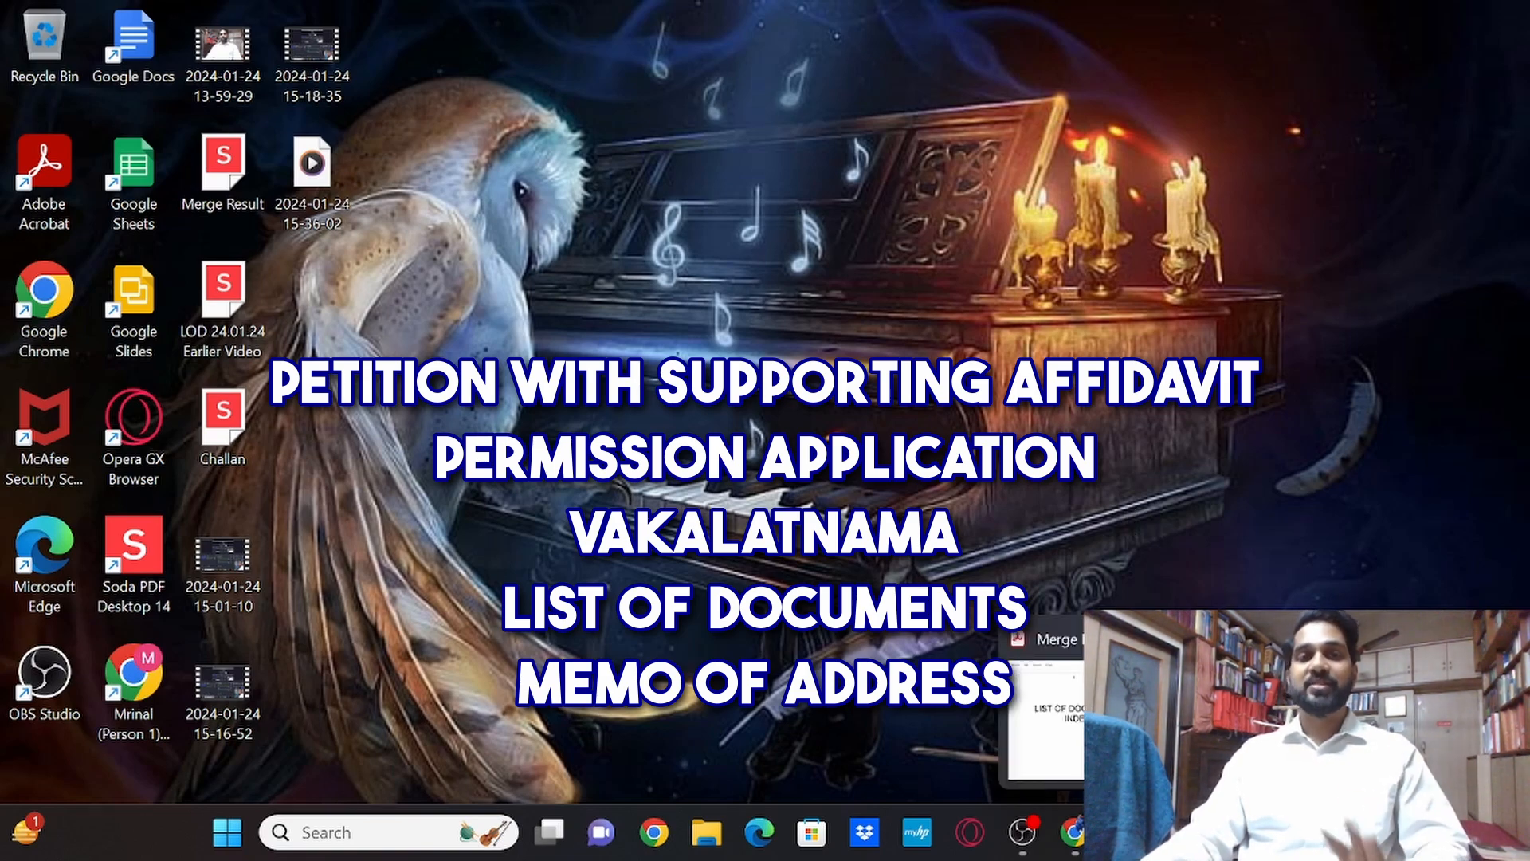
left_click(1074, 833)
scroll(386, 434, "up", 3)
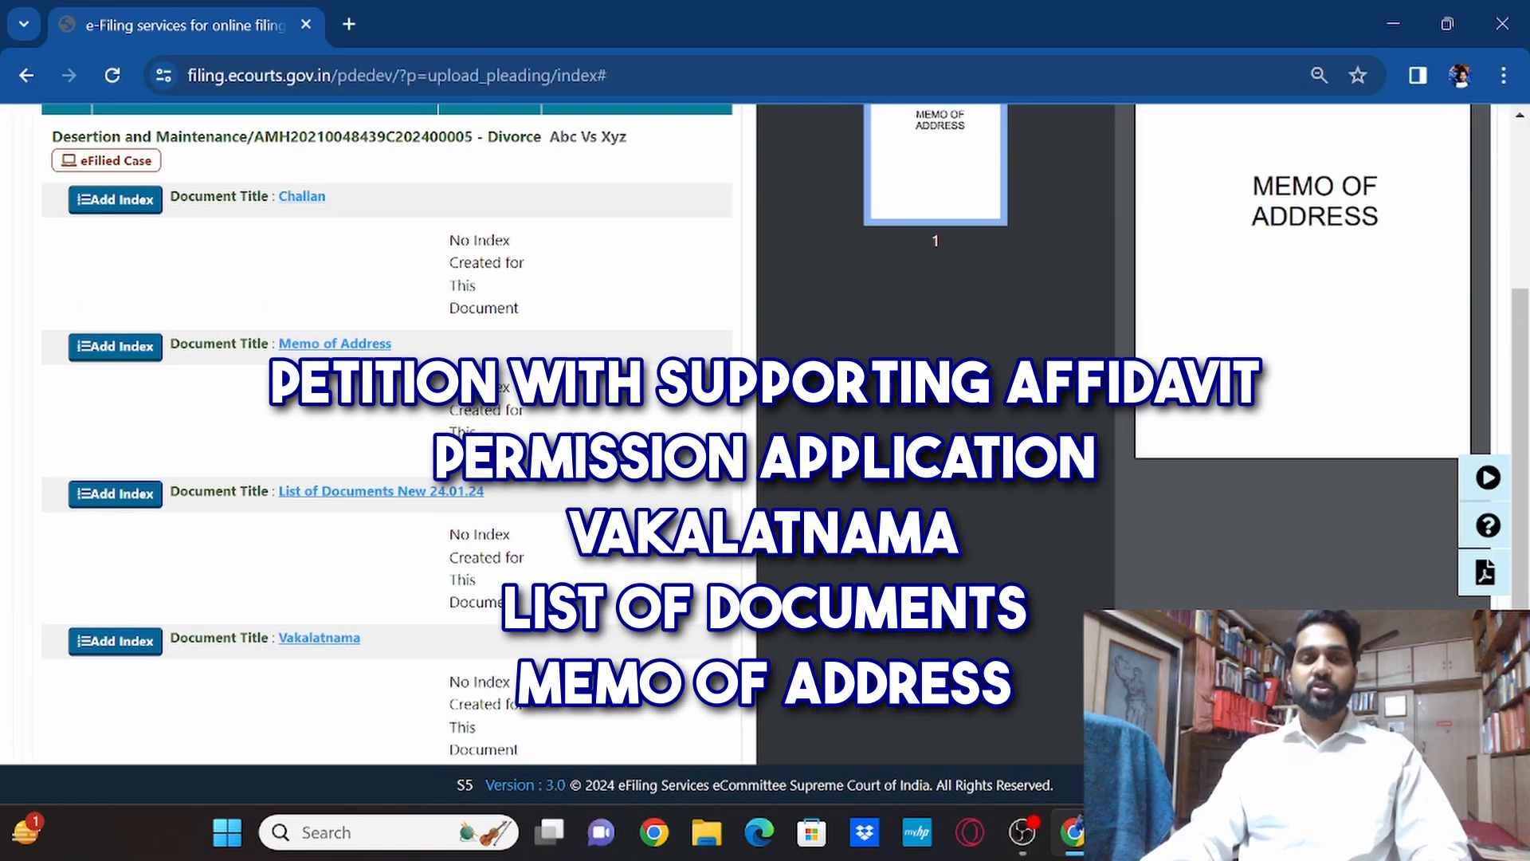
scroll(307, 391, "down", 3)
left_click(682, 620)
left_click(867, 220)
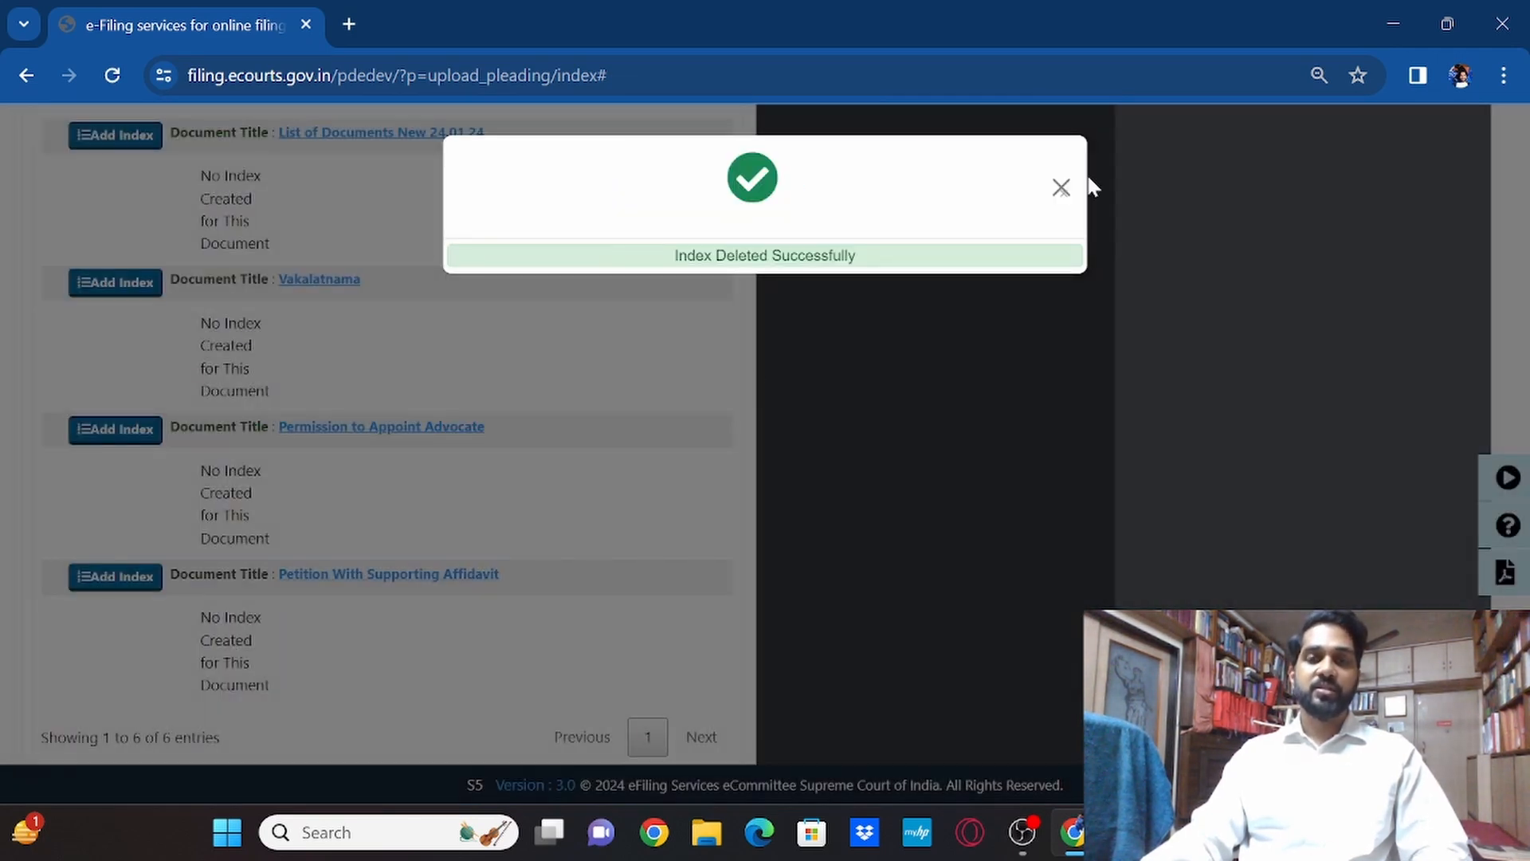
left_click(1057, 183)
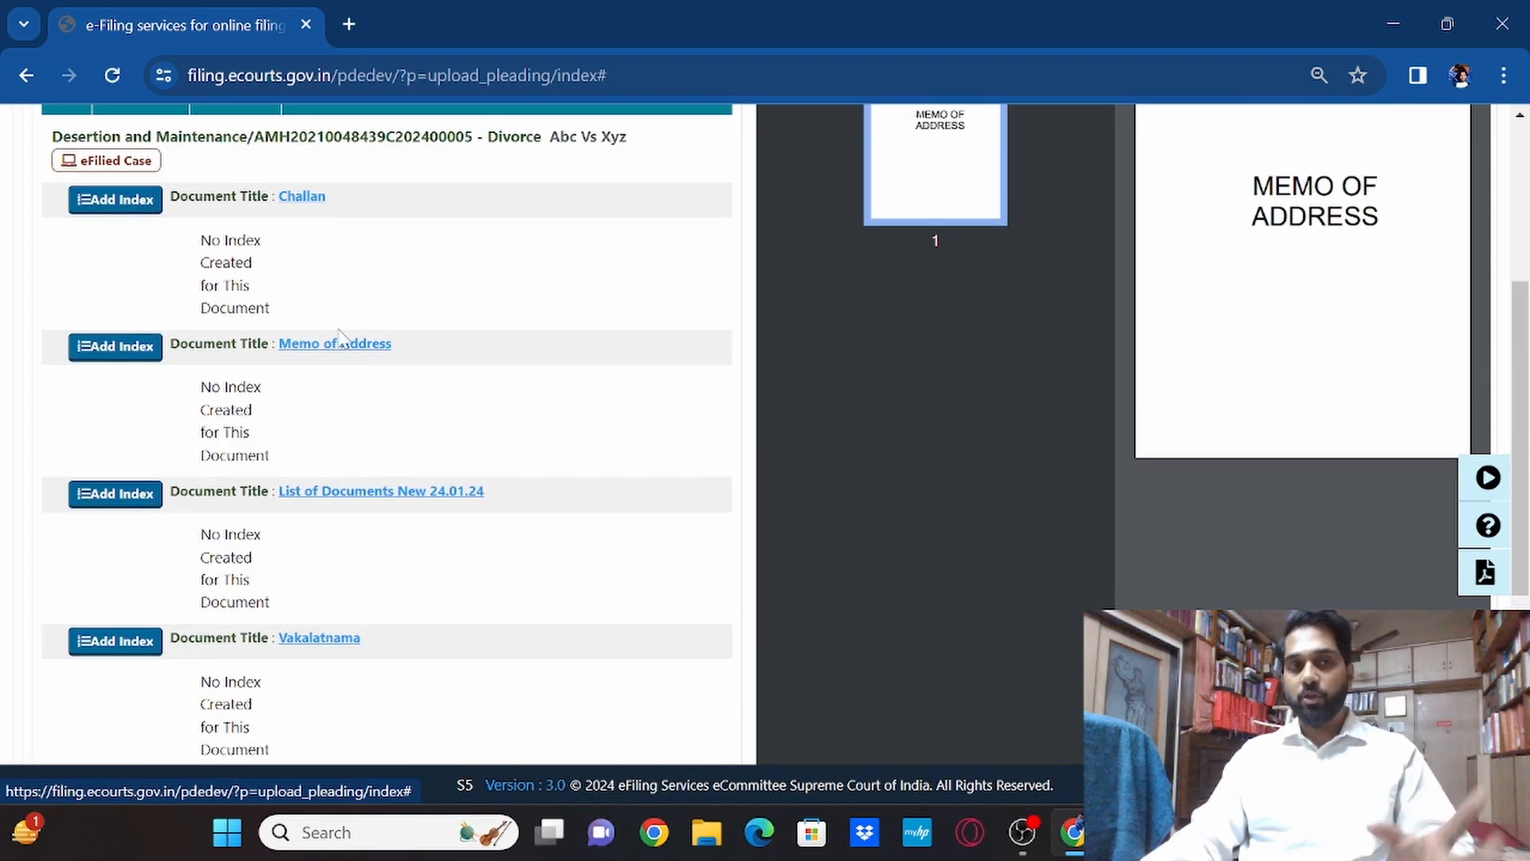
Open the Petition With Supporting Affidavit PDF in the preview and check its page count
scroll(340, 336, "down", 3)
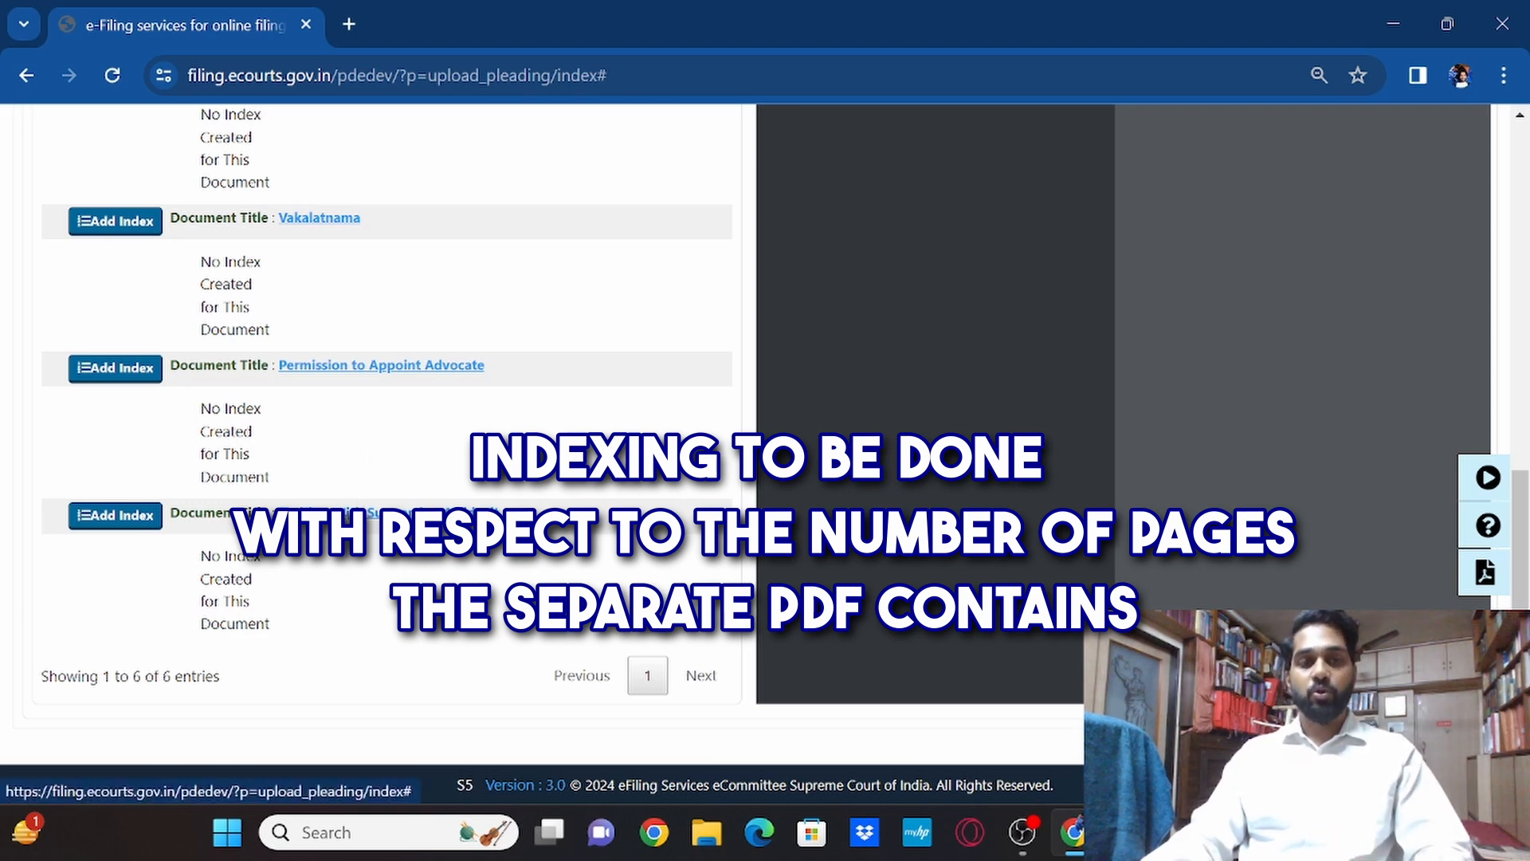
left_click(343, 512)
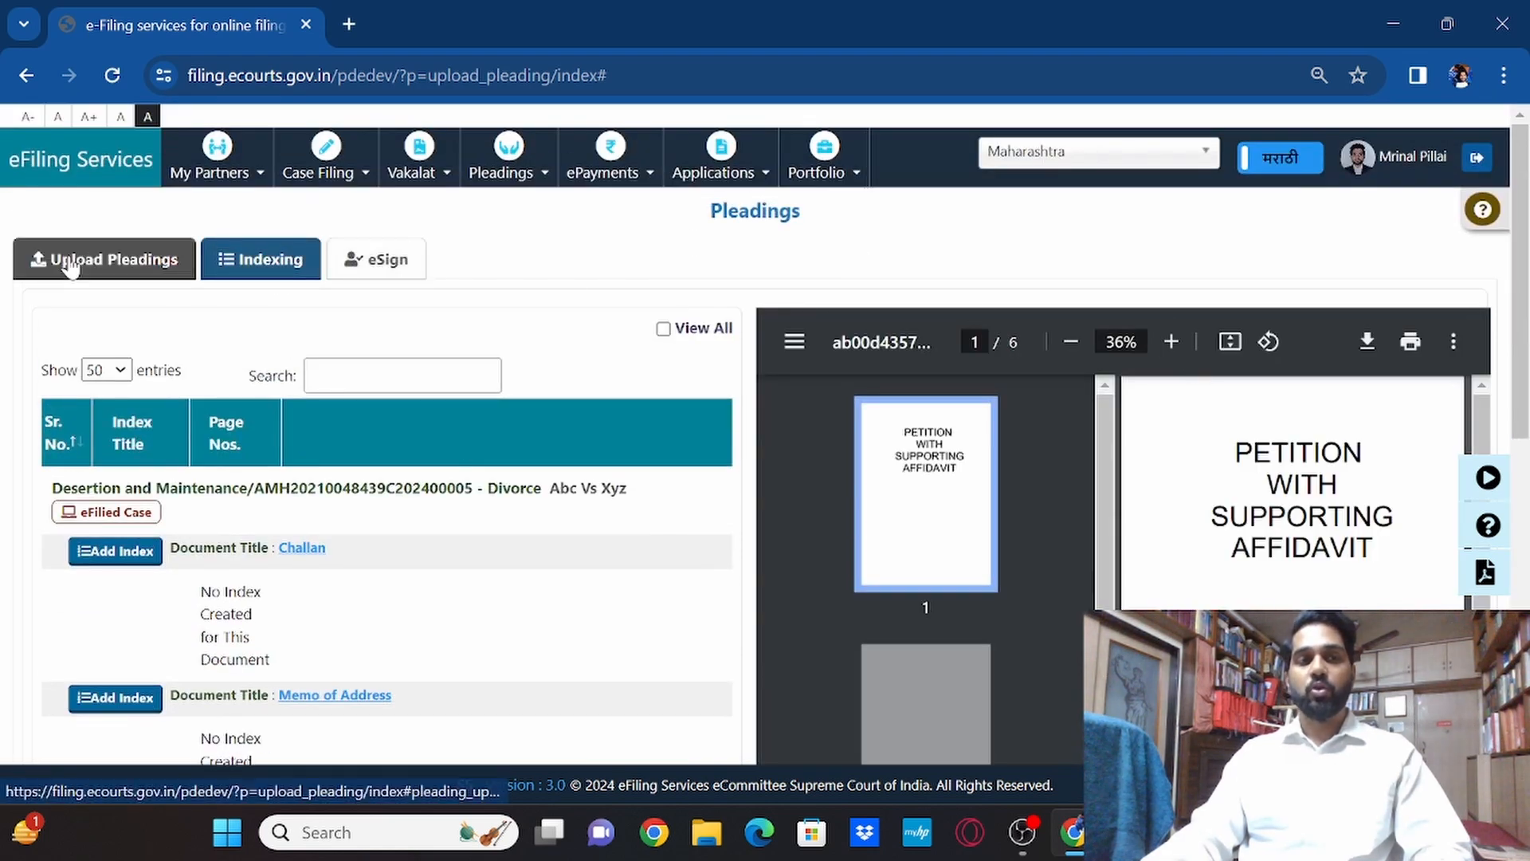
left_click_drag(1026, 341, 993, 342)
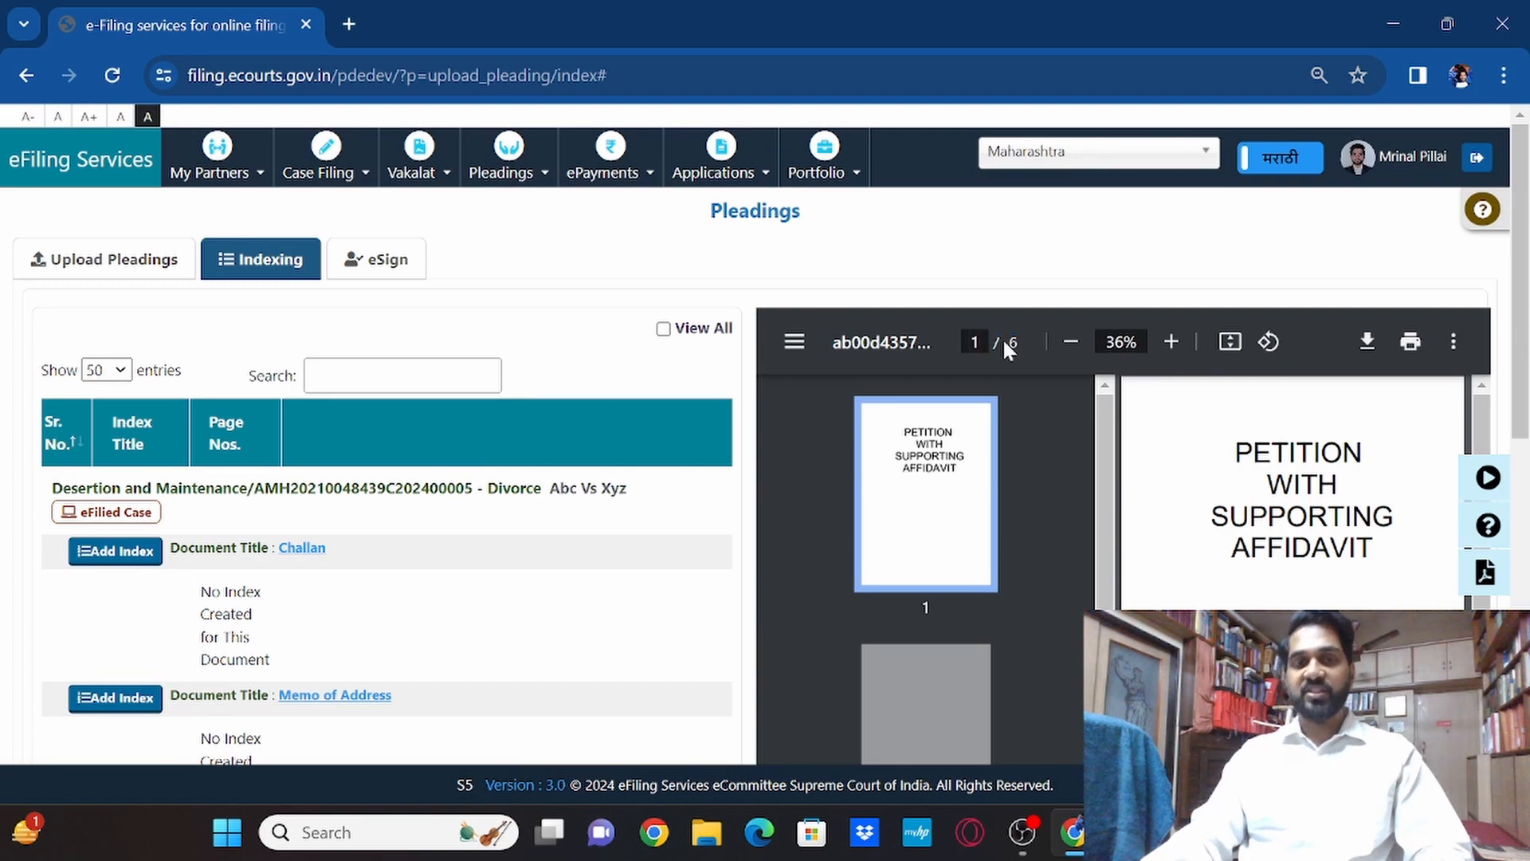
Index the Petition With Supporting Affidavit document as "Petition with Supporting Affidavit" from page 1 to page 6
scroll(1003, 343, "down", 10)
left_click(121, 514)
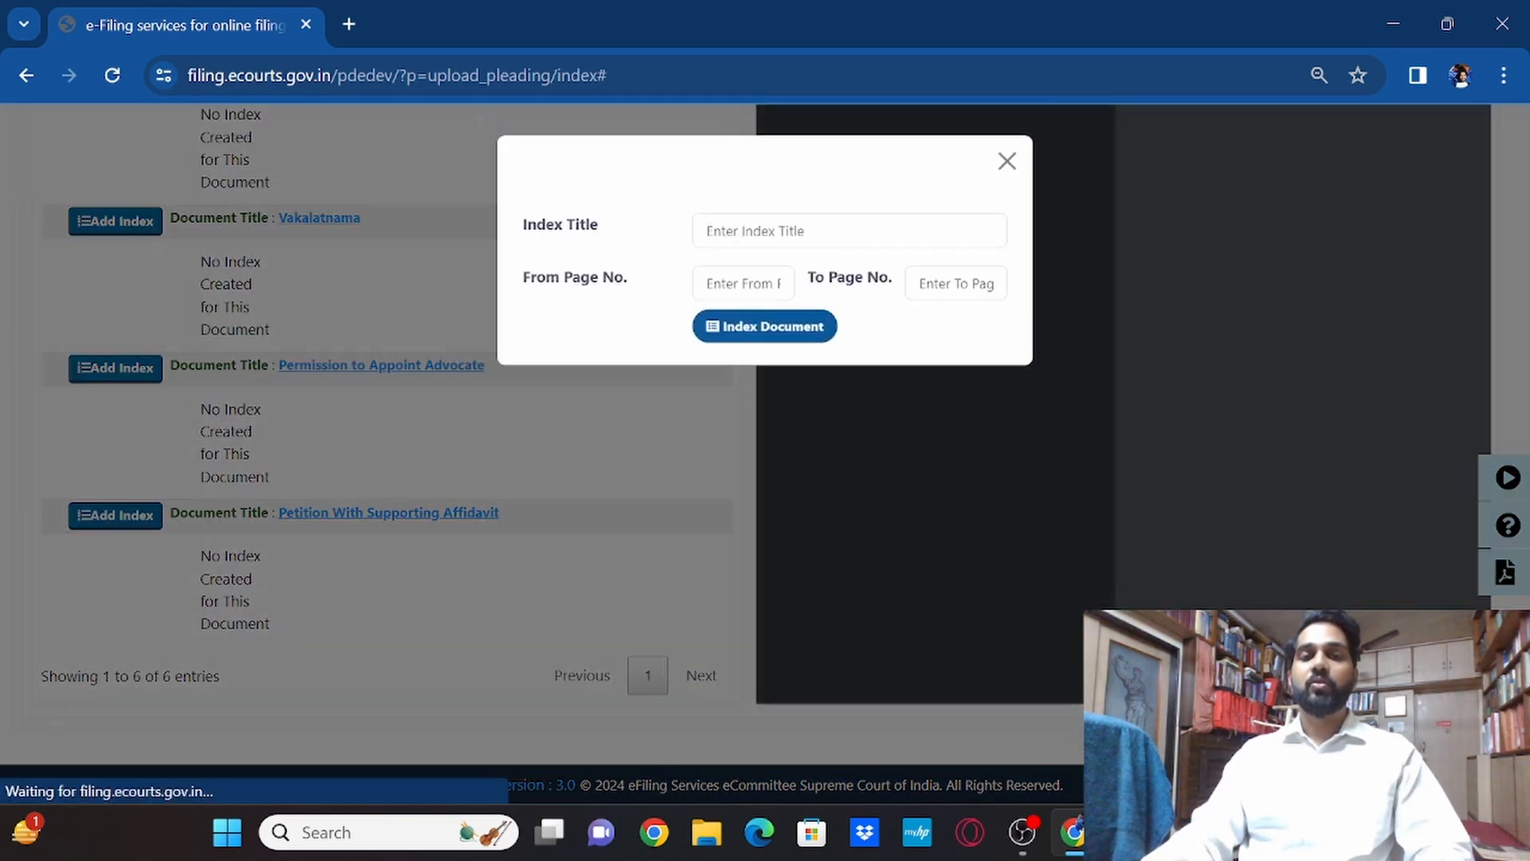
left_click(849, 230)
type("P")
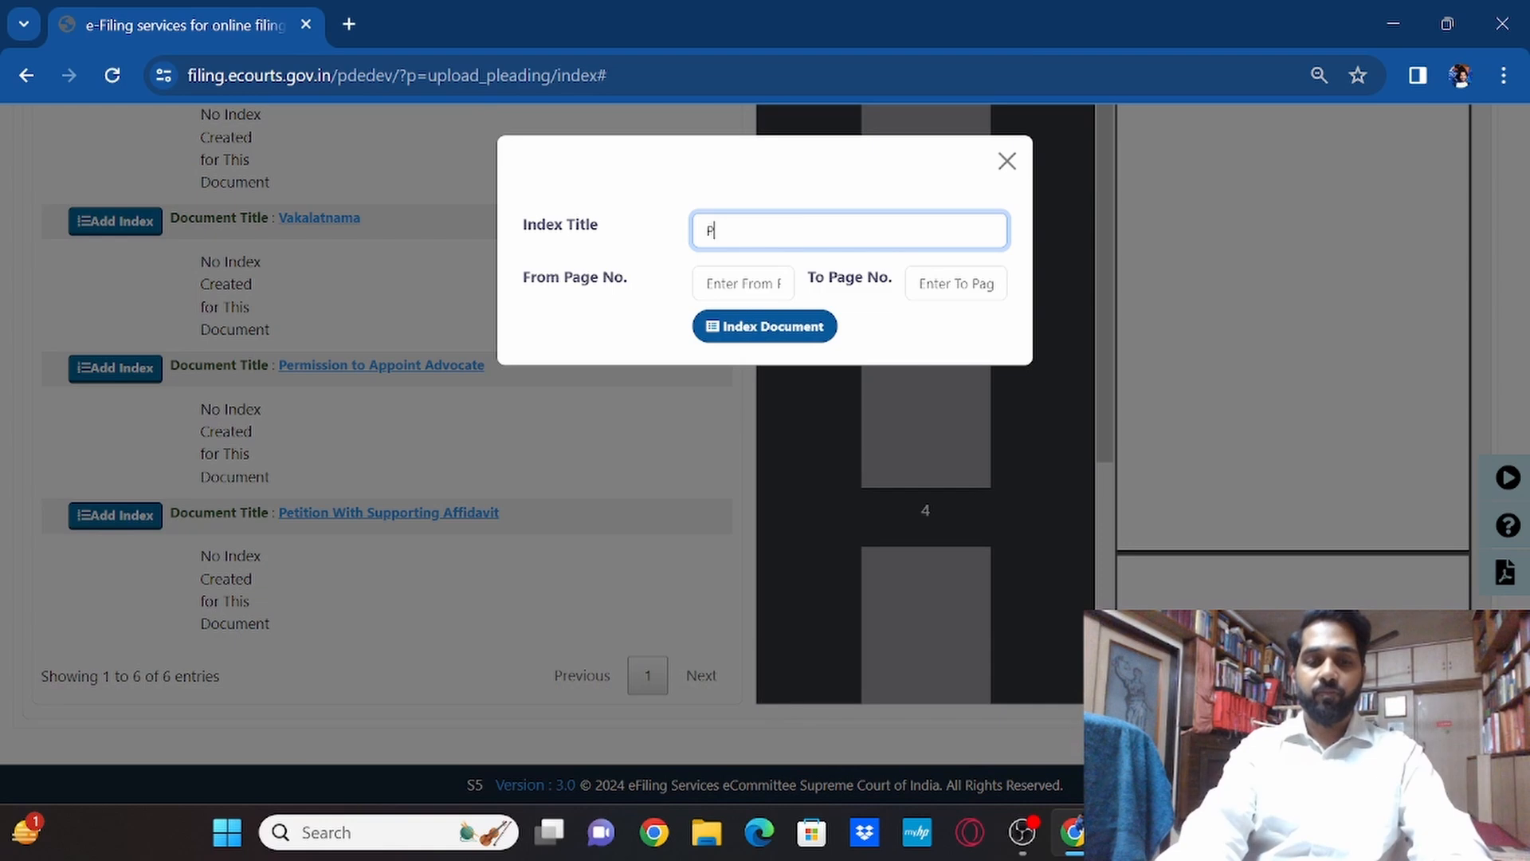
type("etition with Supp")
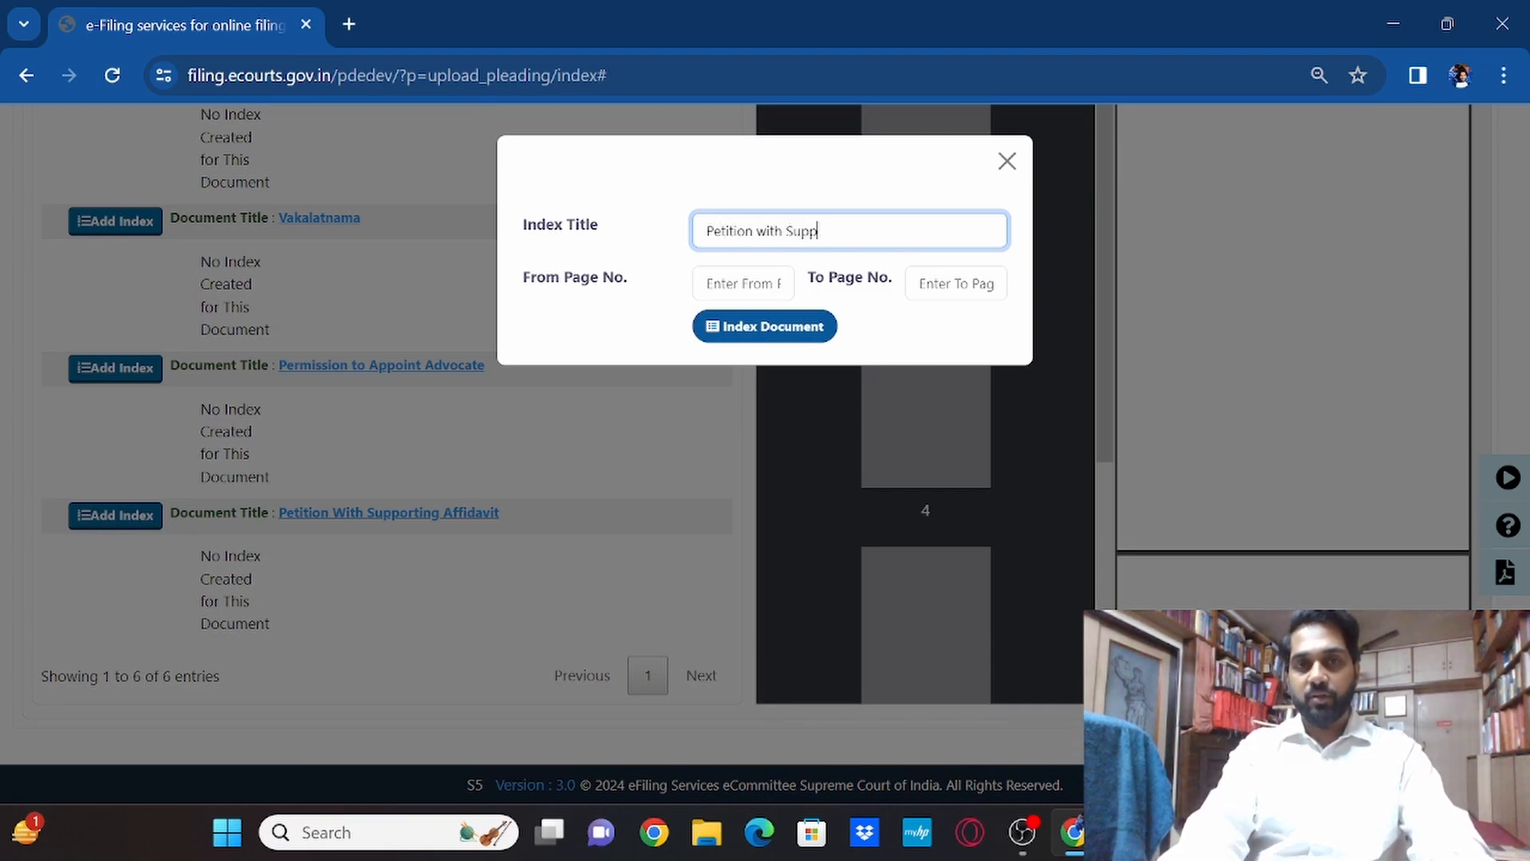
type("orting Affidavit")
key("Tab")
type("1")
key("Tab")
type("6")
key("Tab")
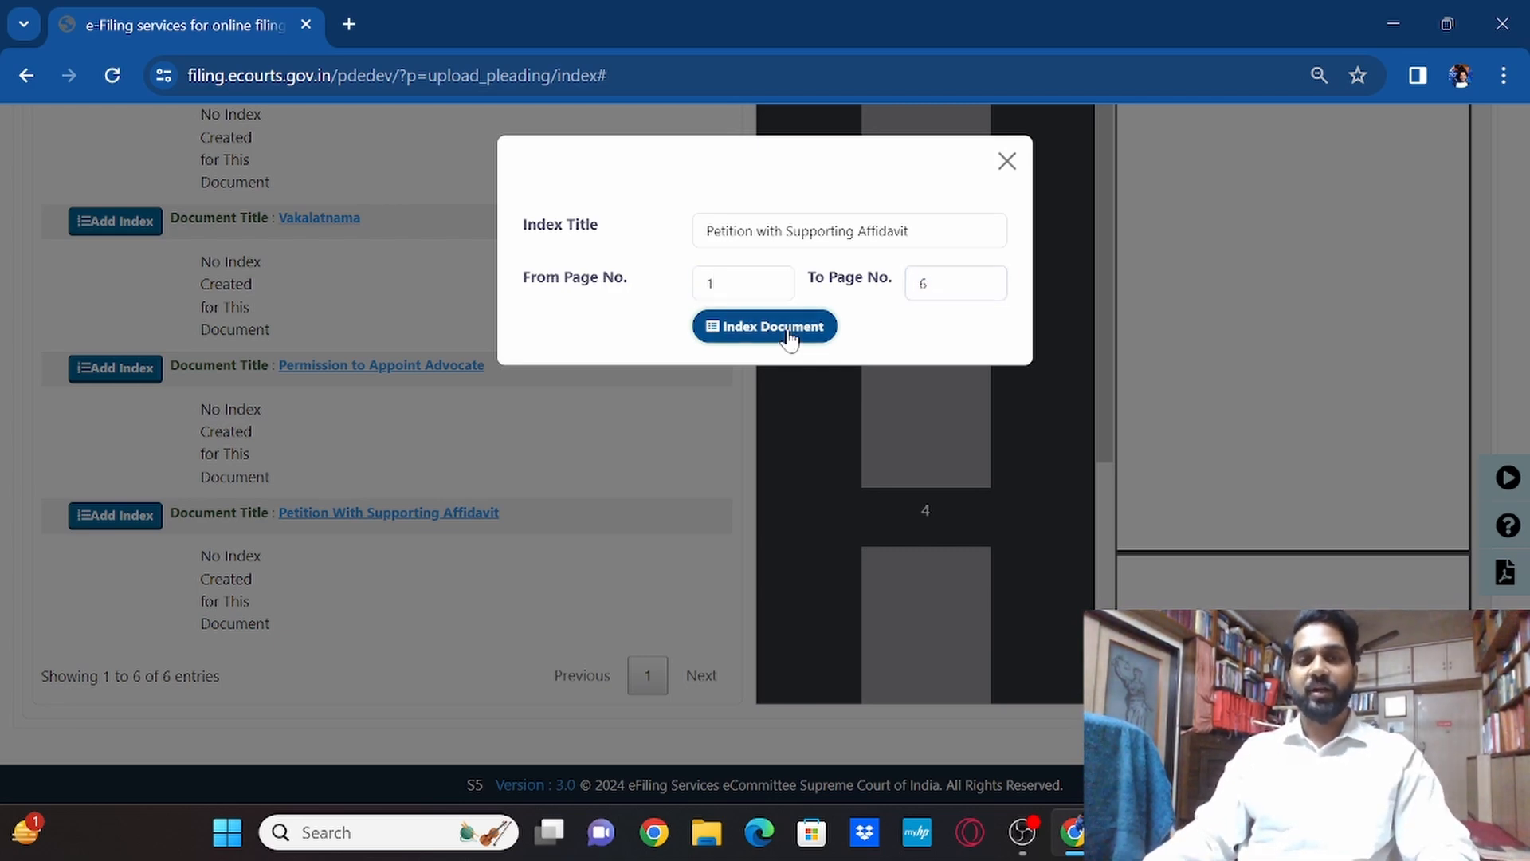
key("Return")
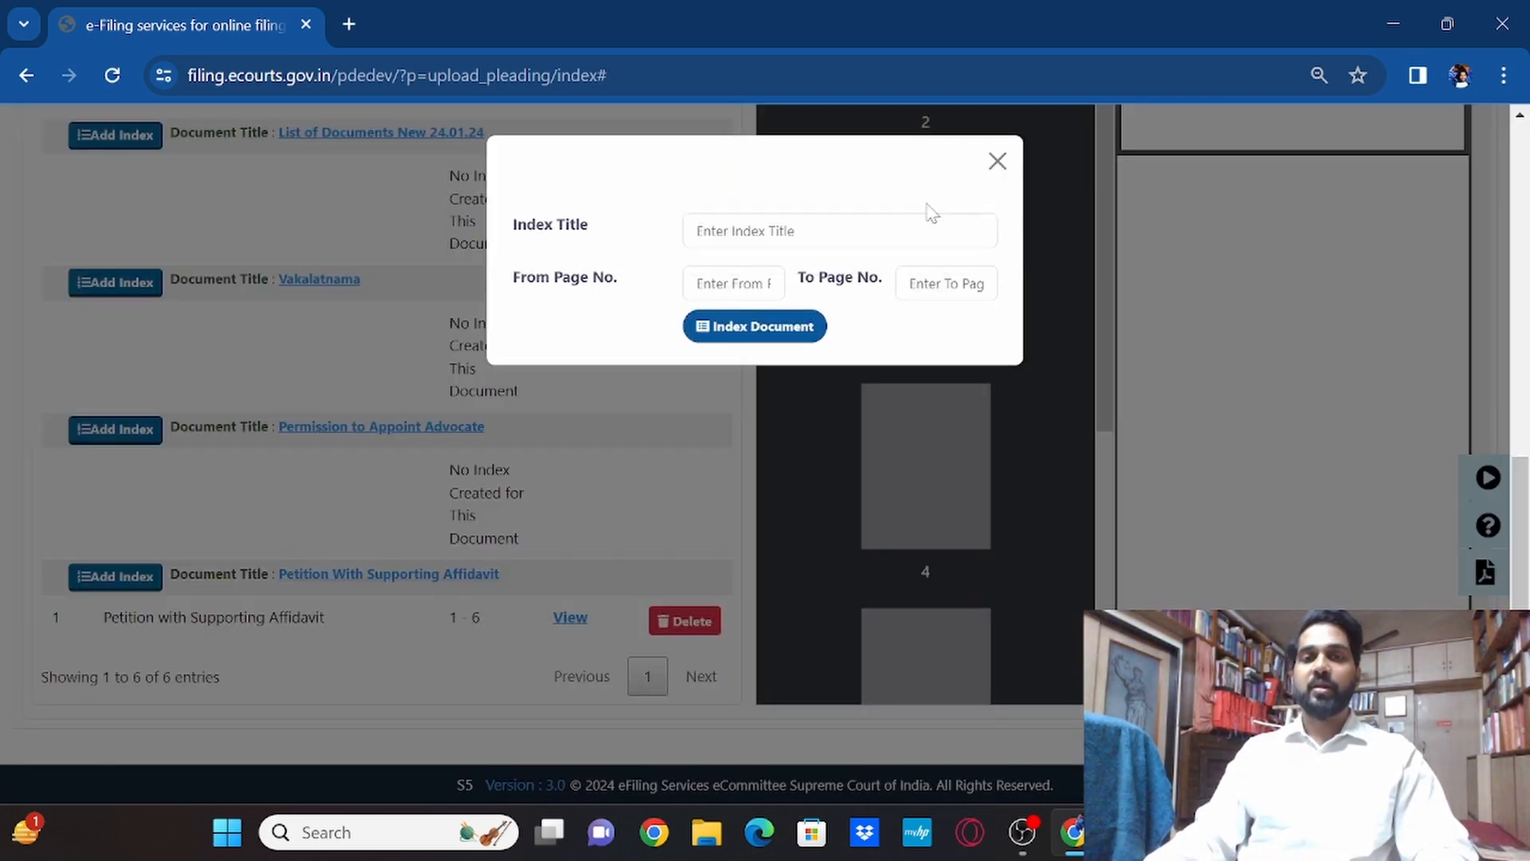
left_click(997, 156)
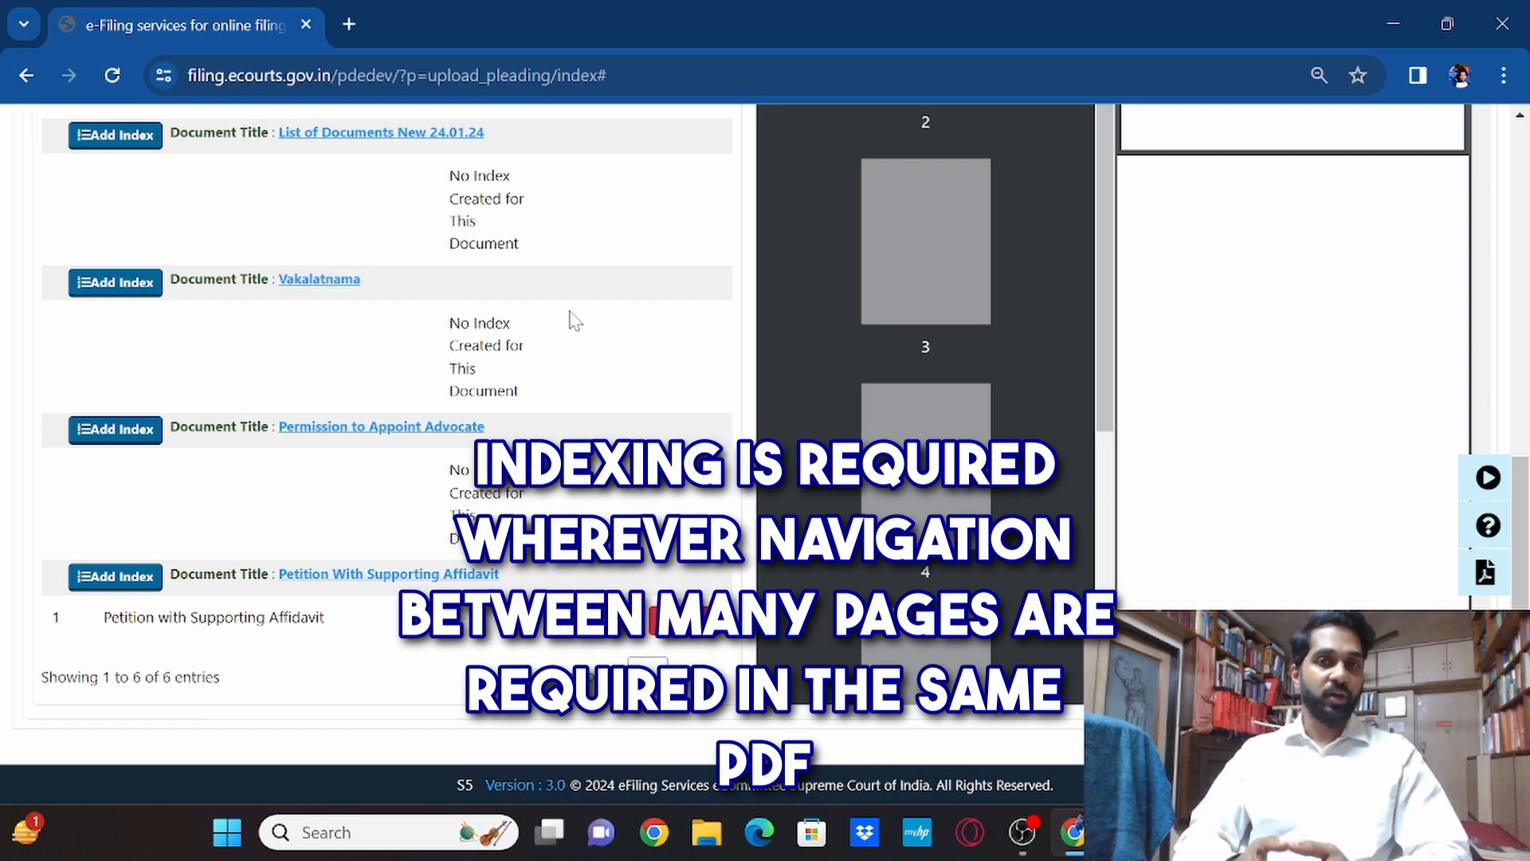
Preview the Memo of Address and List of Documents New 24.01.24 PDFs and check their page counts
scroll(572, 320, "up", 5)
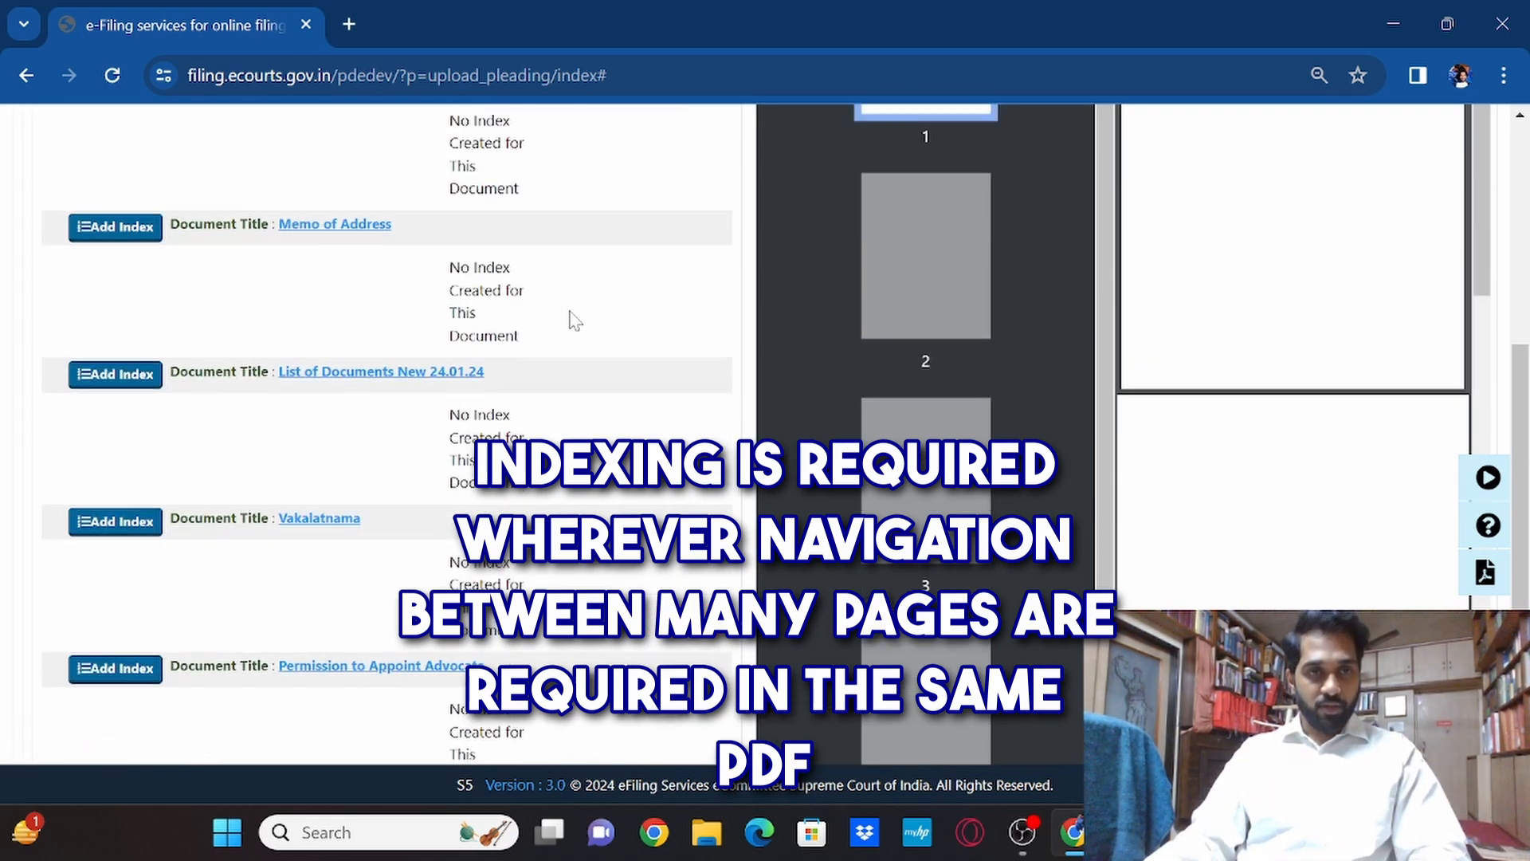
scroll(622, 321, "down", 3)
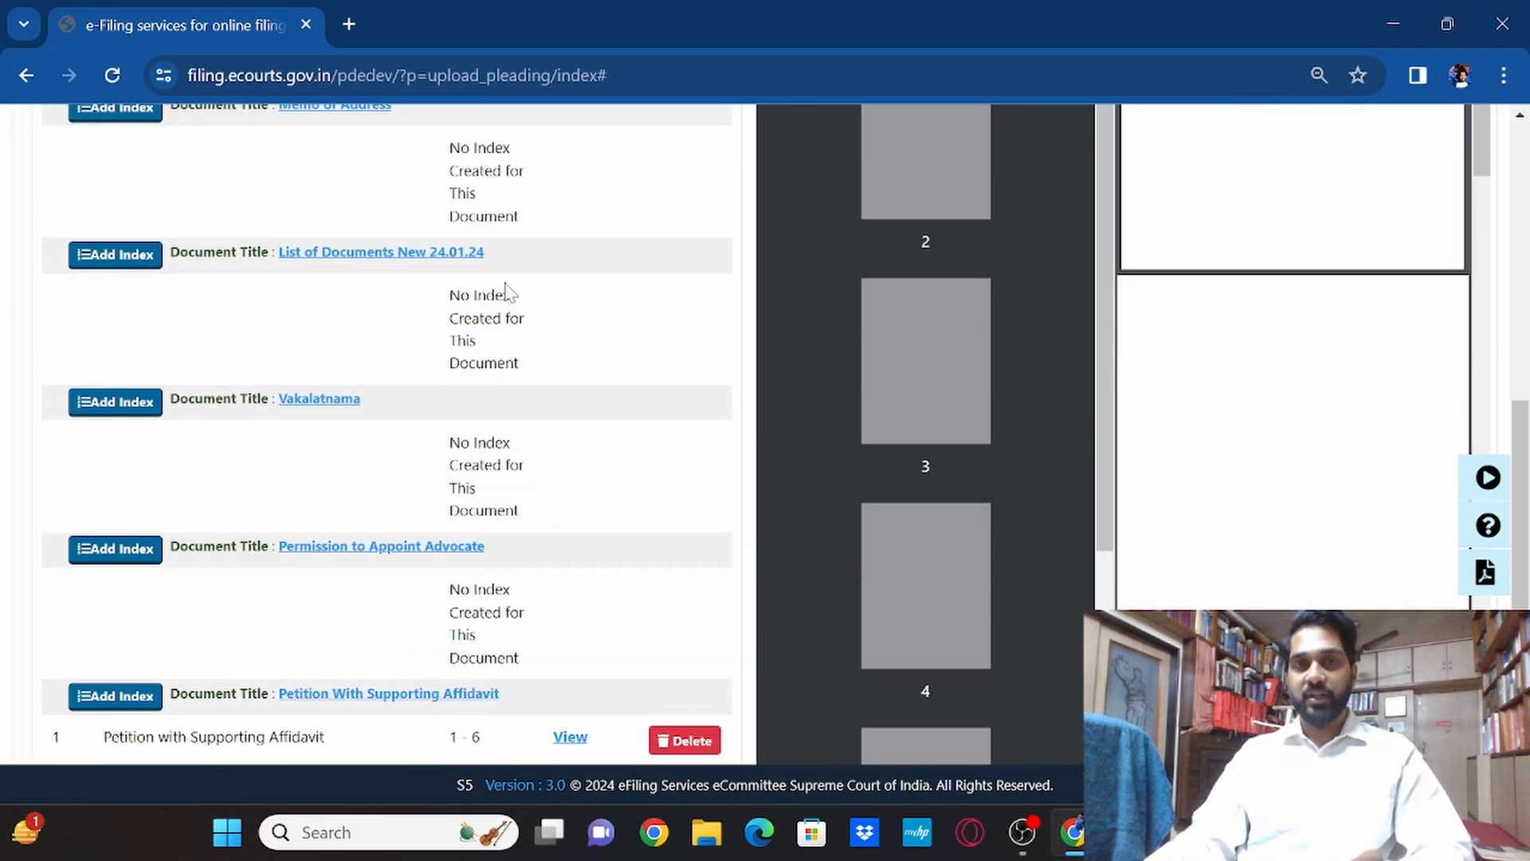
scroll(505, 290, "down", 2)
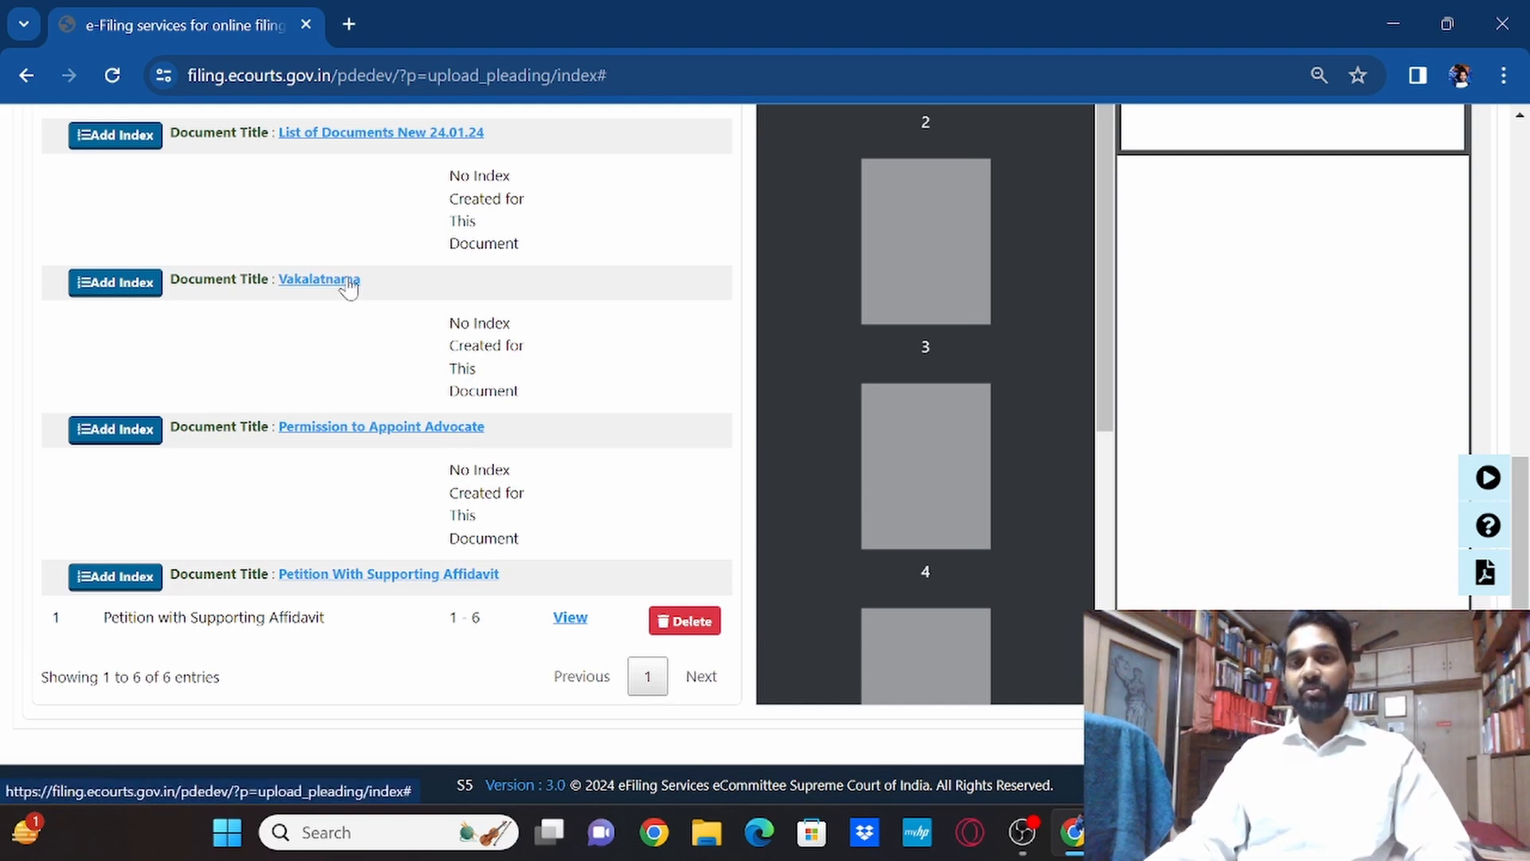
scroll(351, 309, "up", 5)
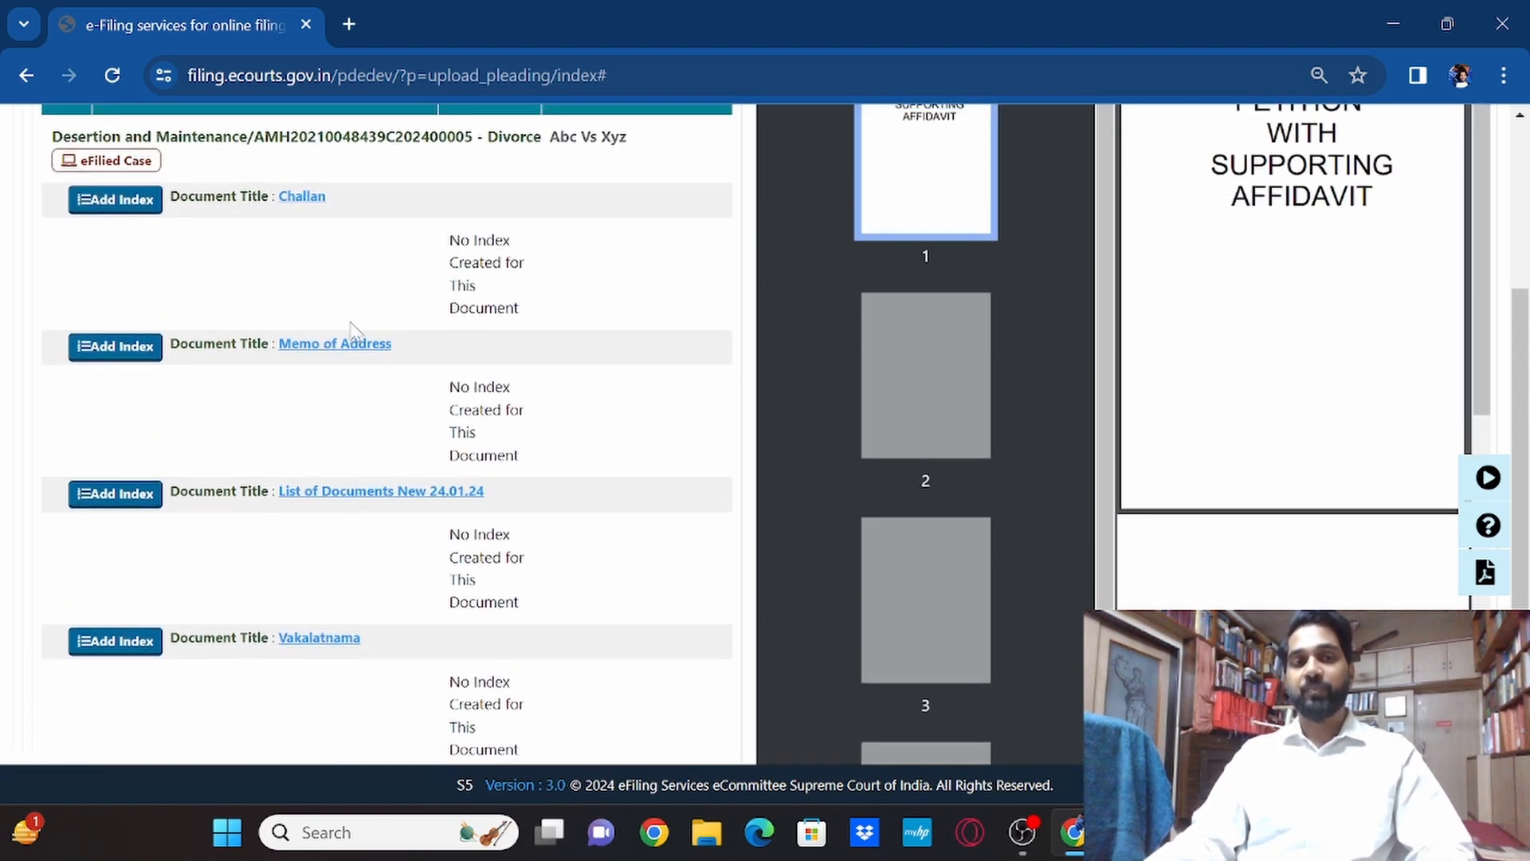
left_click(353, 347)
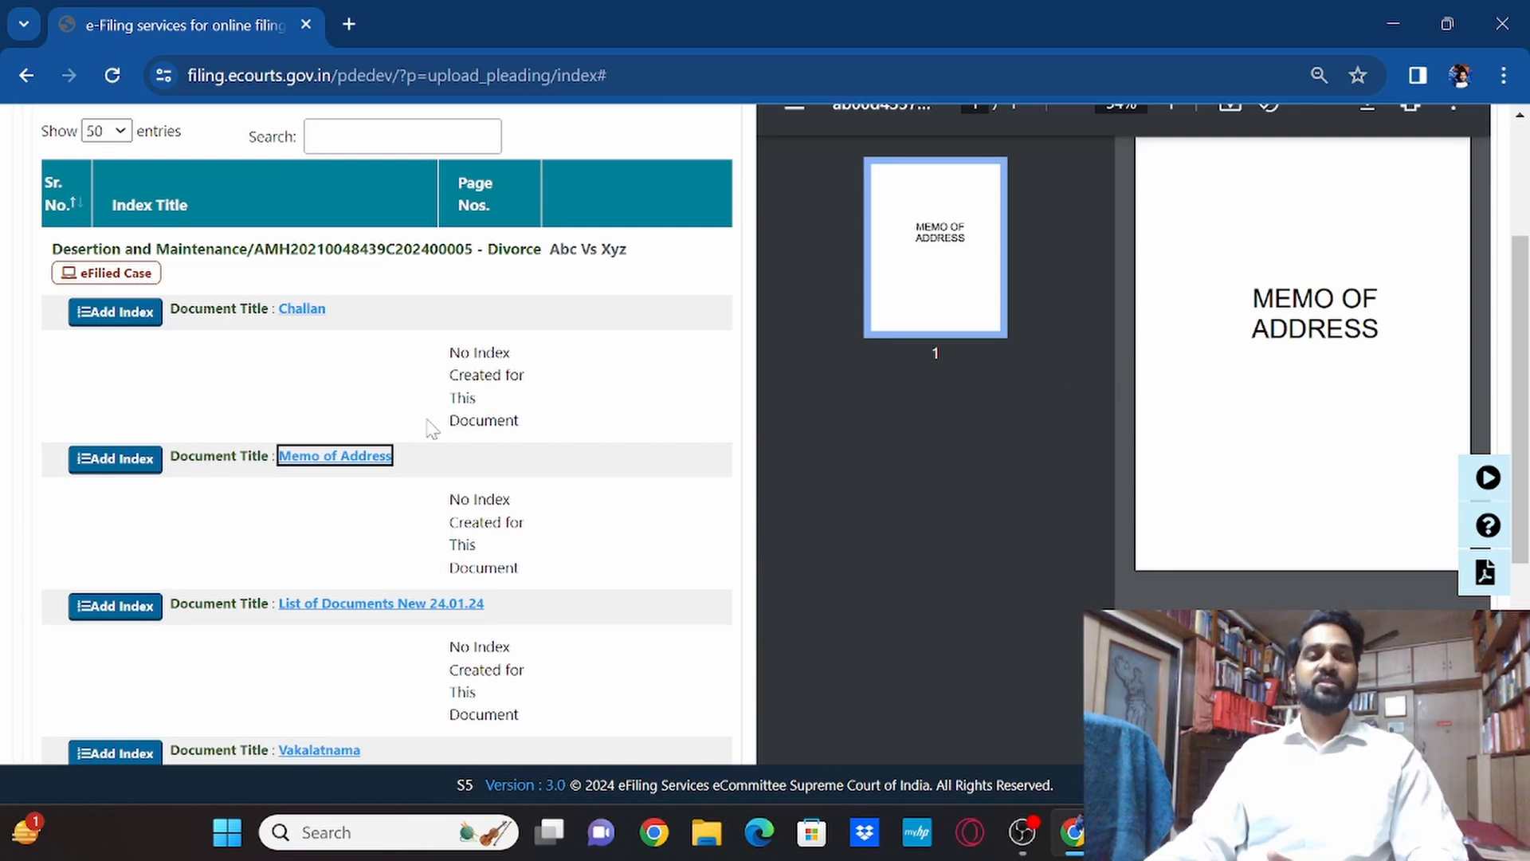
scroll(431, 430, "down", 1)
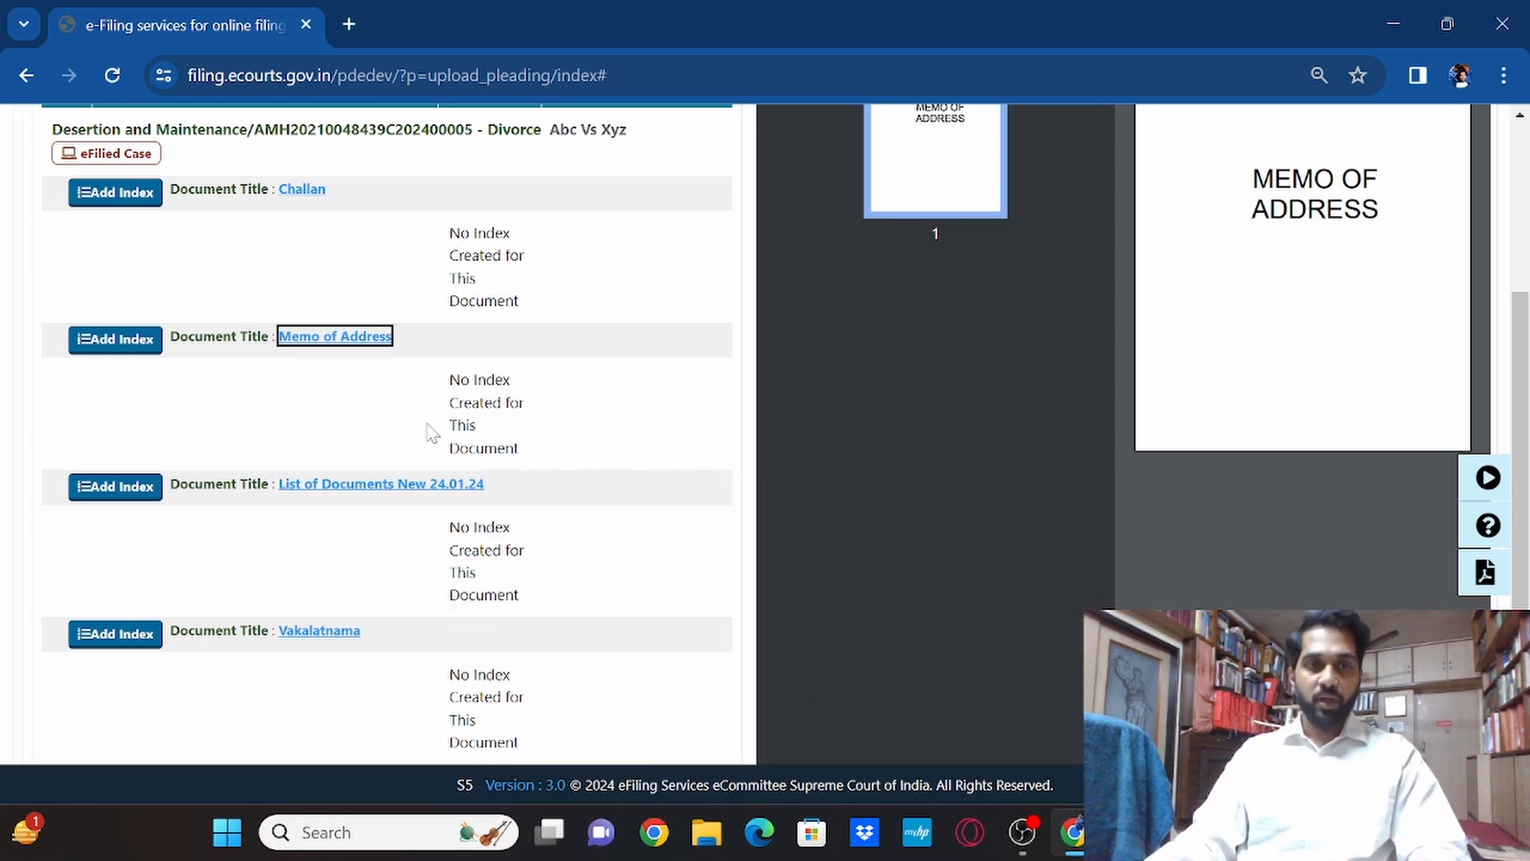
scroll(431, 433, "down", 1)
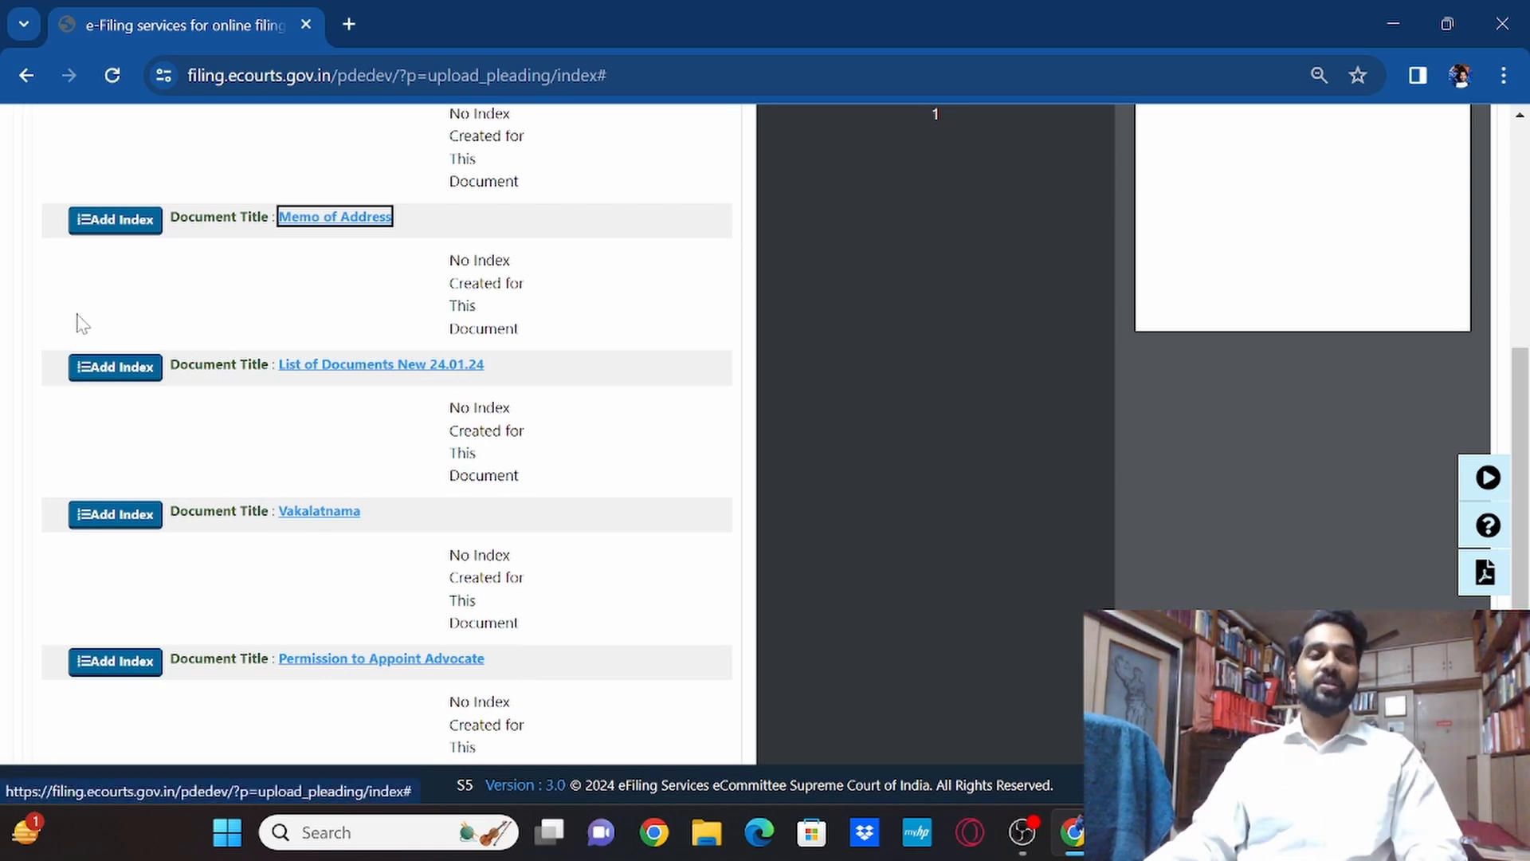
left_click(343, 366)
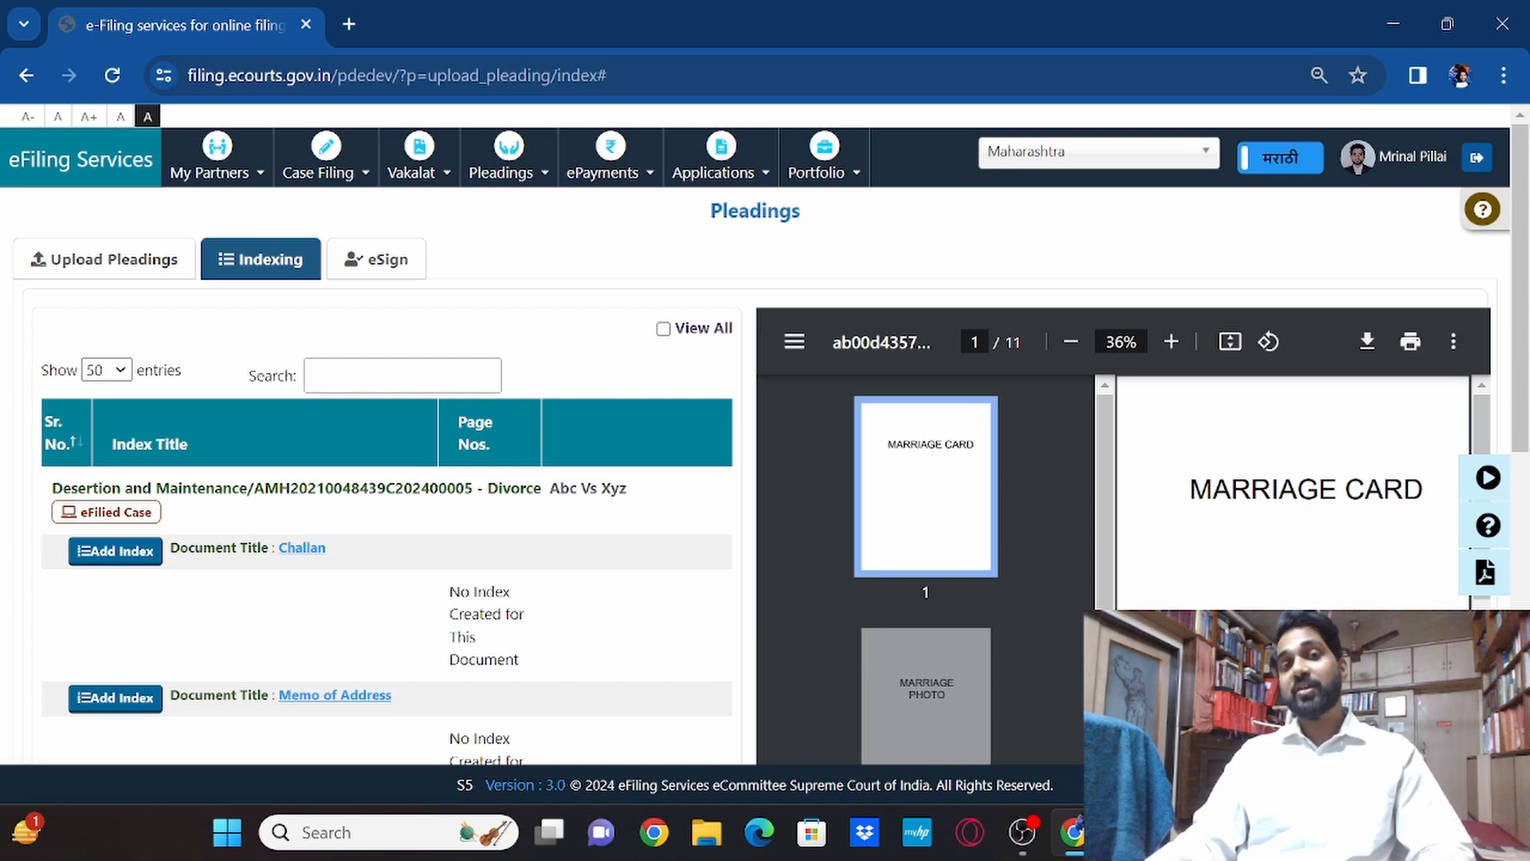
scroll(273, 441, "down", 3)
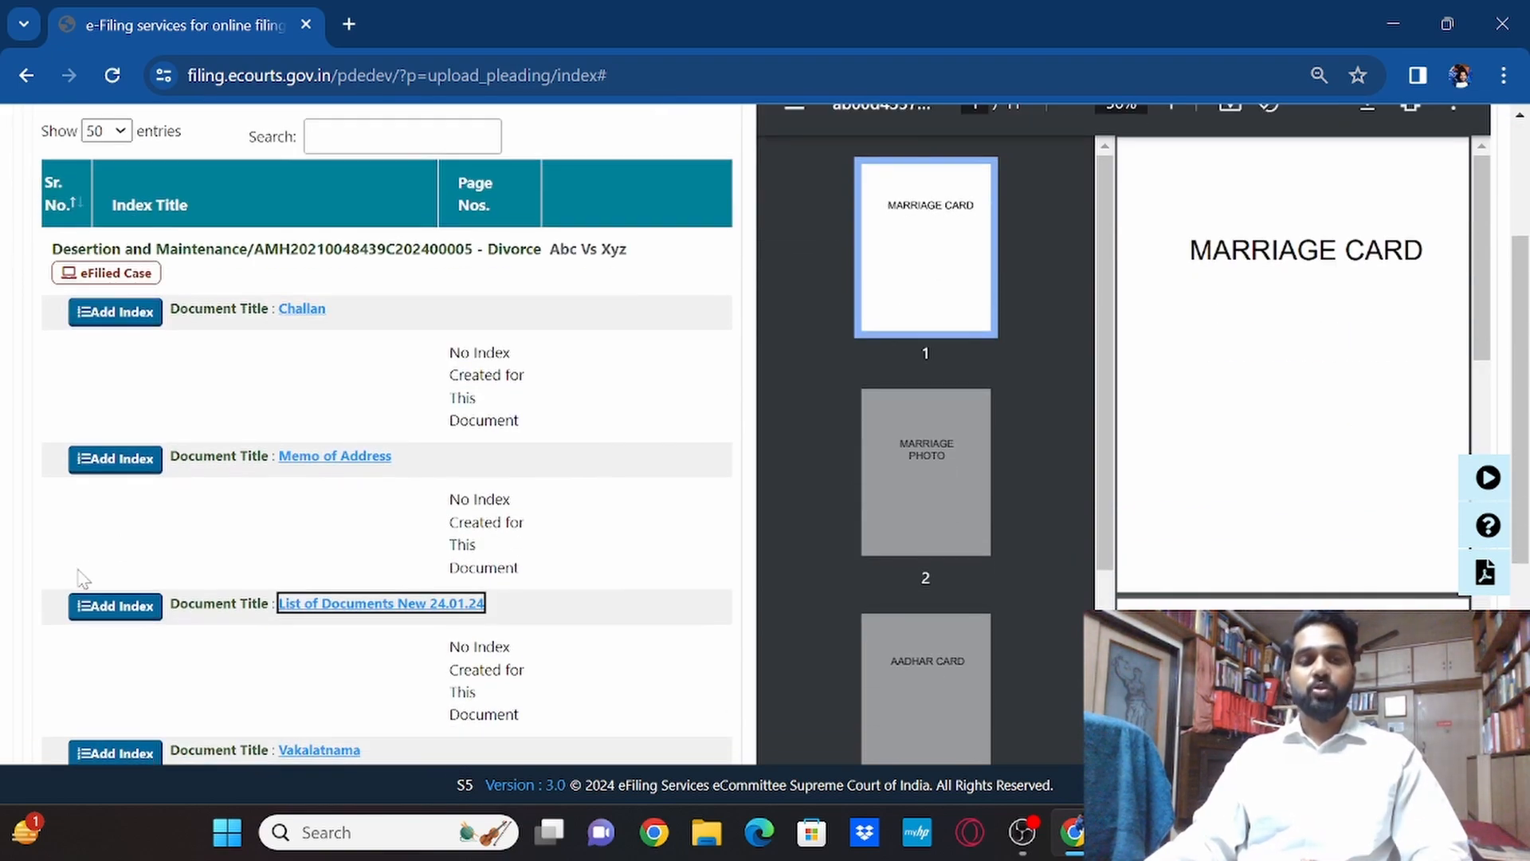
left_click(86, 607)
left_click(710, 231)
type("Exhibit A")
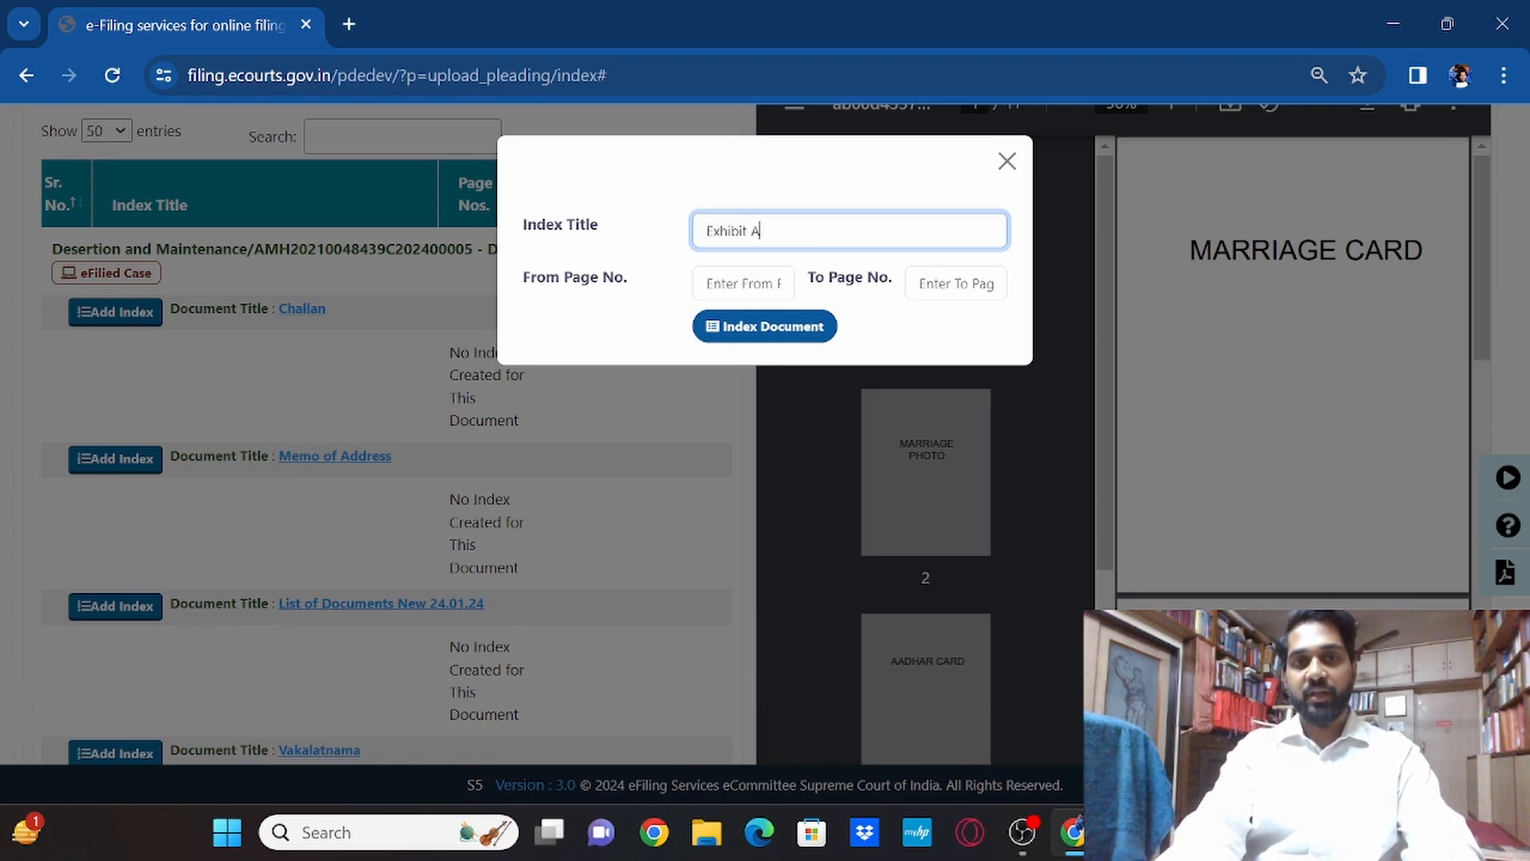
left_click(1006, 161)
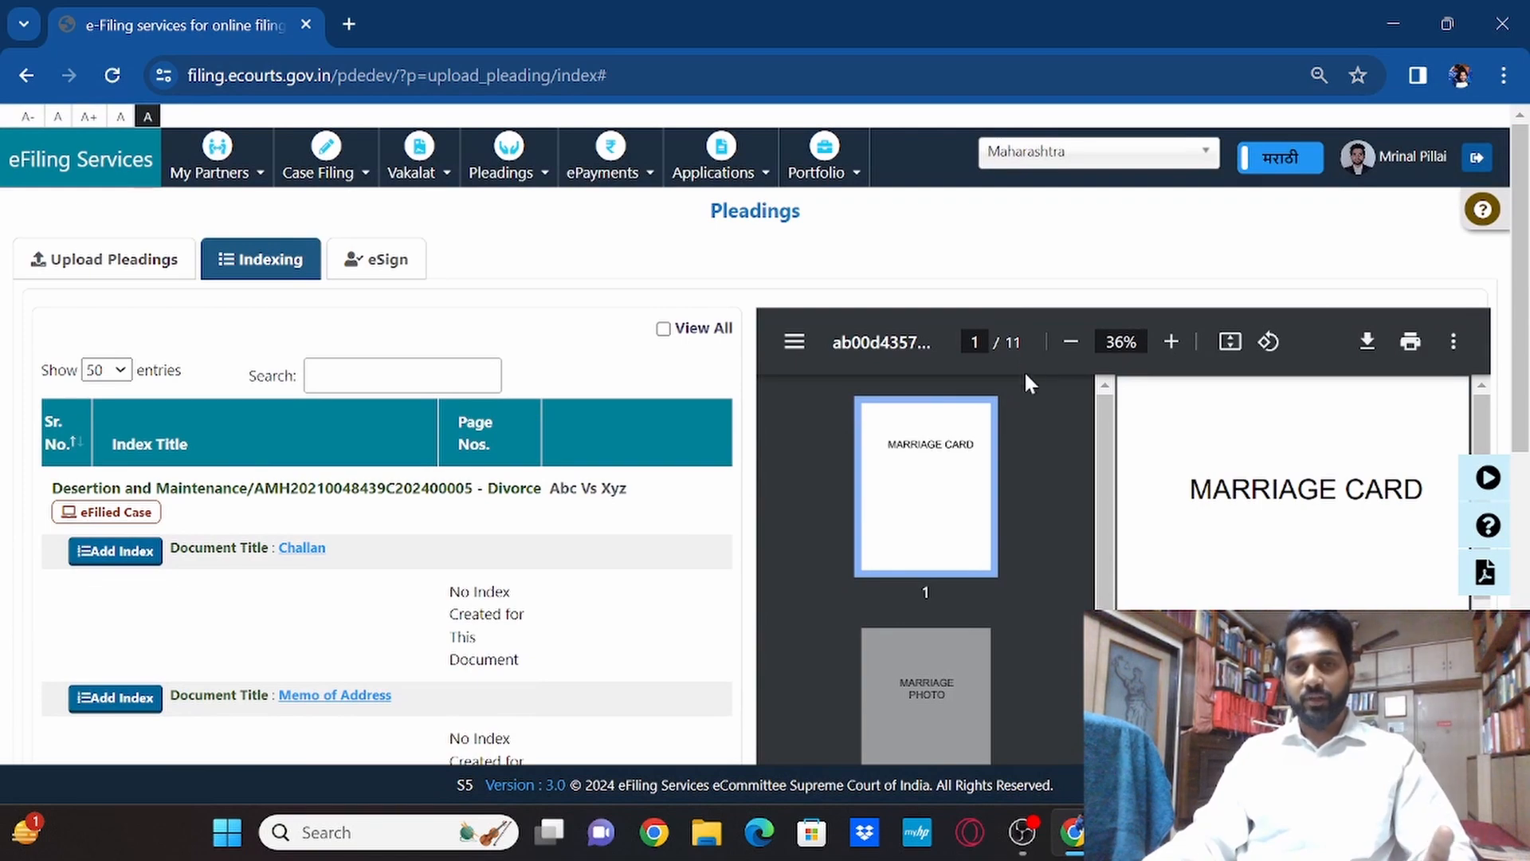
Check the List of Documents New 24.01.24 PDF's page count and reload its preview
scroll(491, 532, "down", 2)
scroll(440, 602, "up", 2)
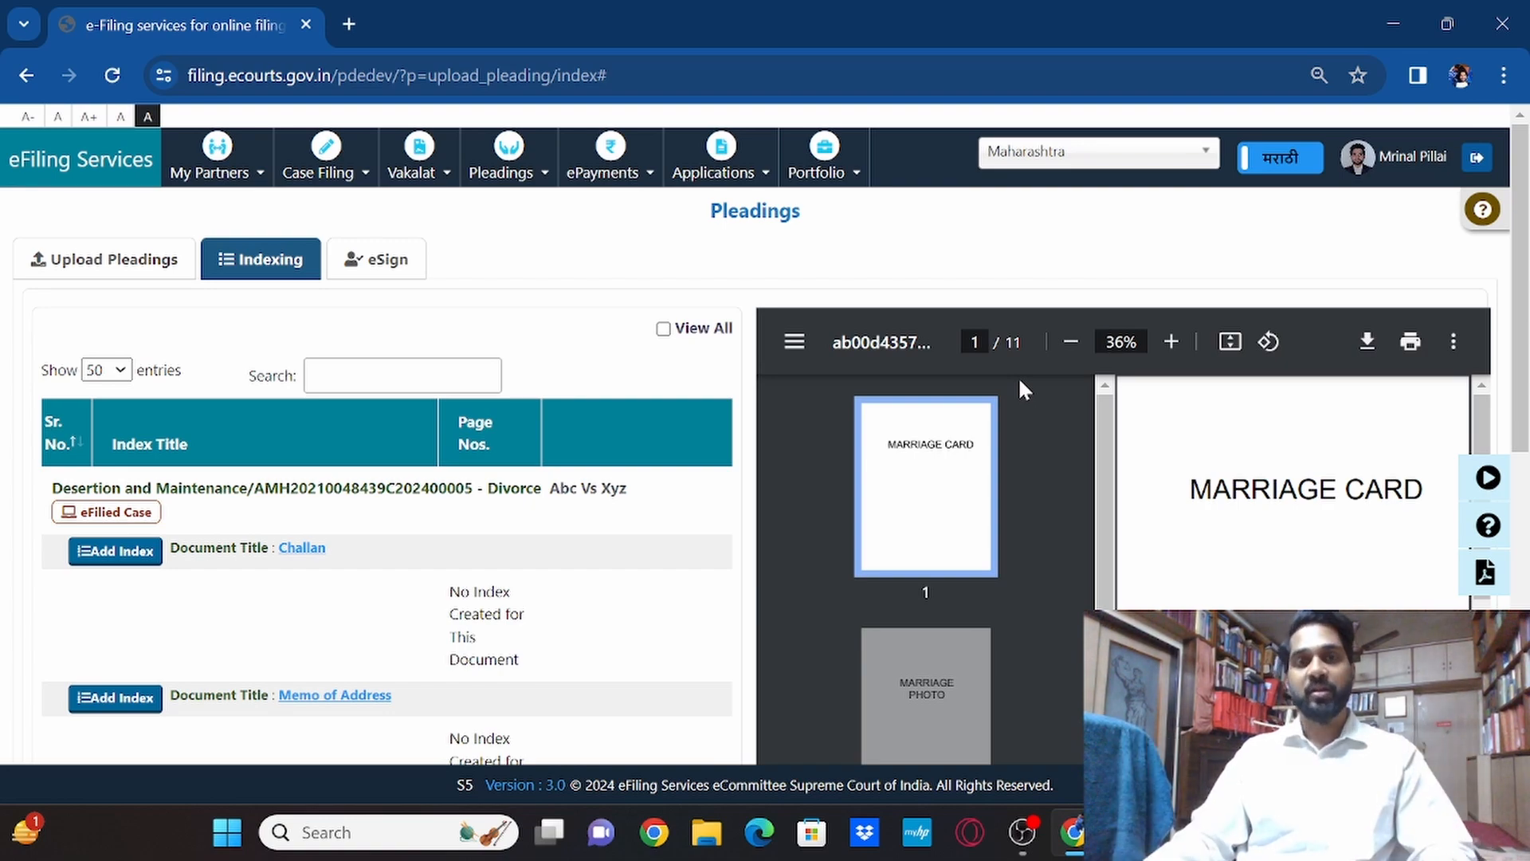
scroll(732, 533, "down", 2)
scroll(717, 526, "down", 2)
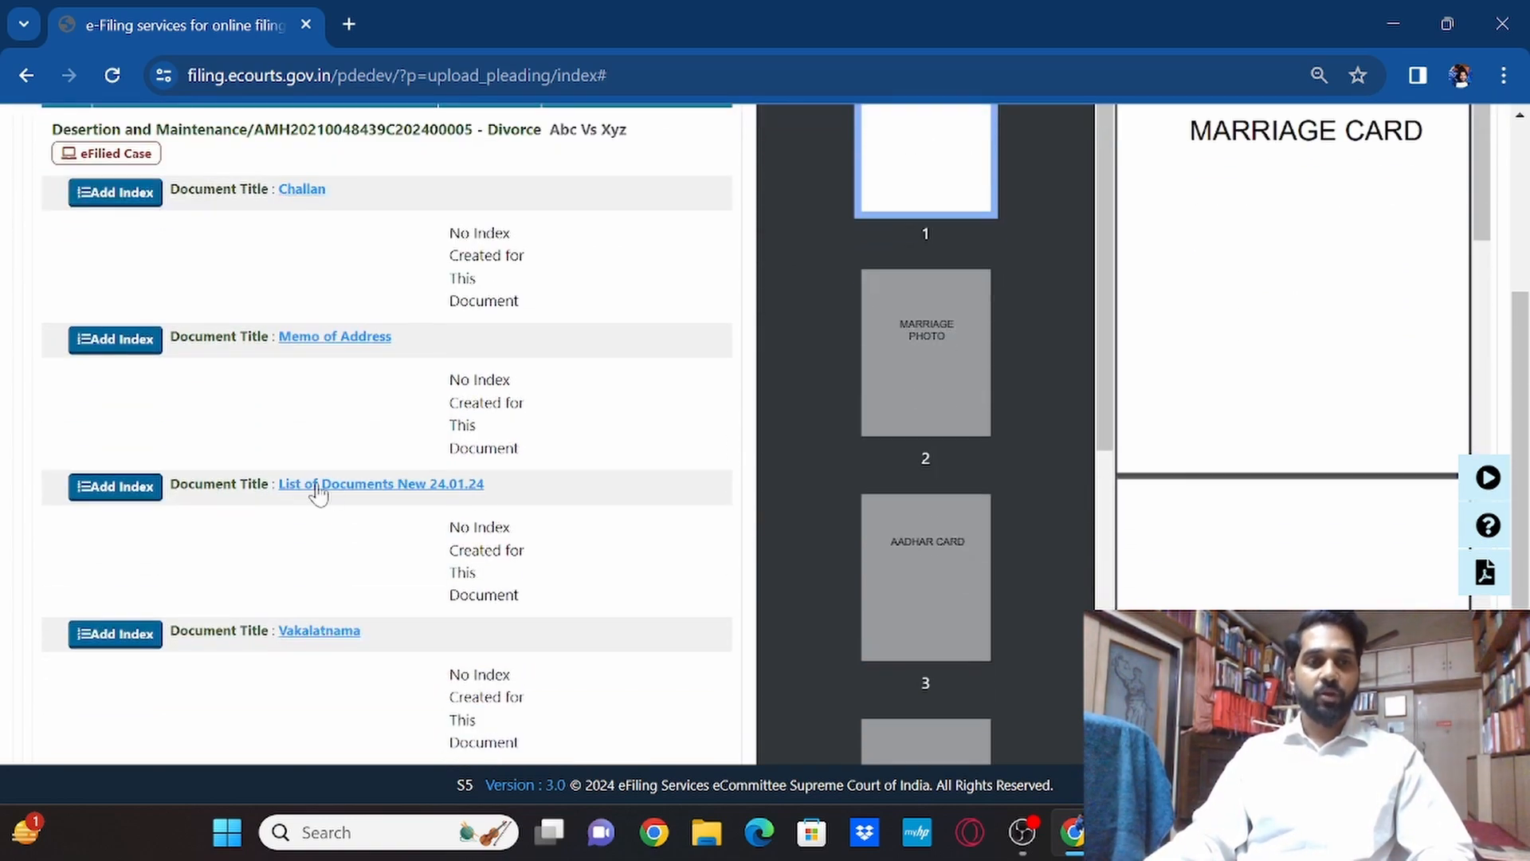
left_click(307, 488)
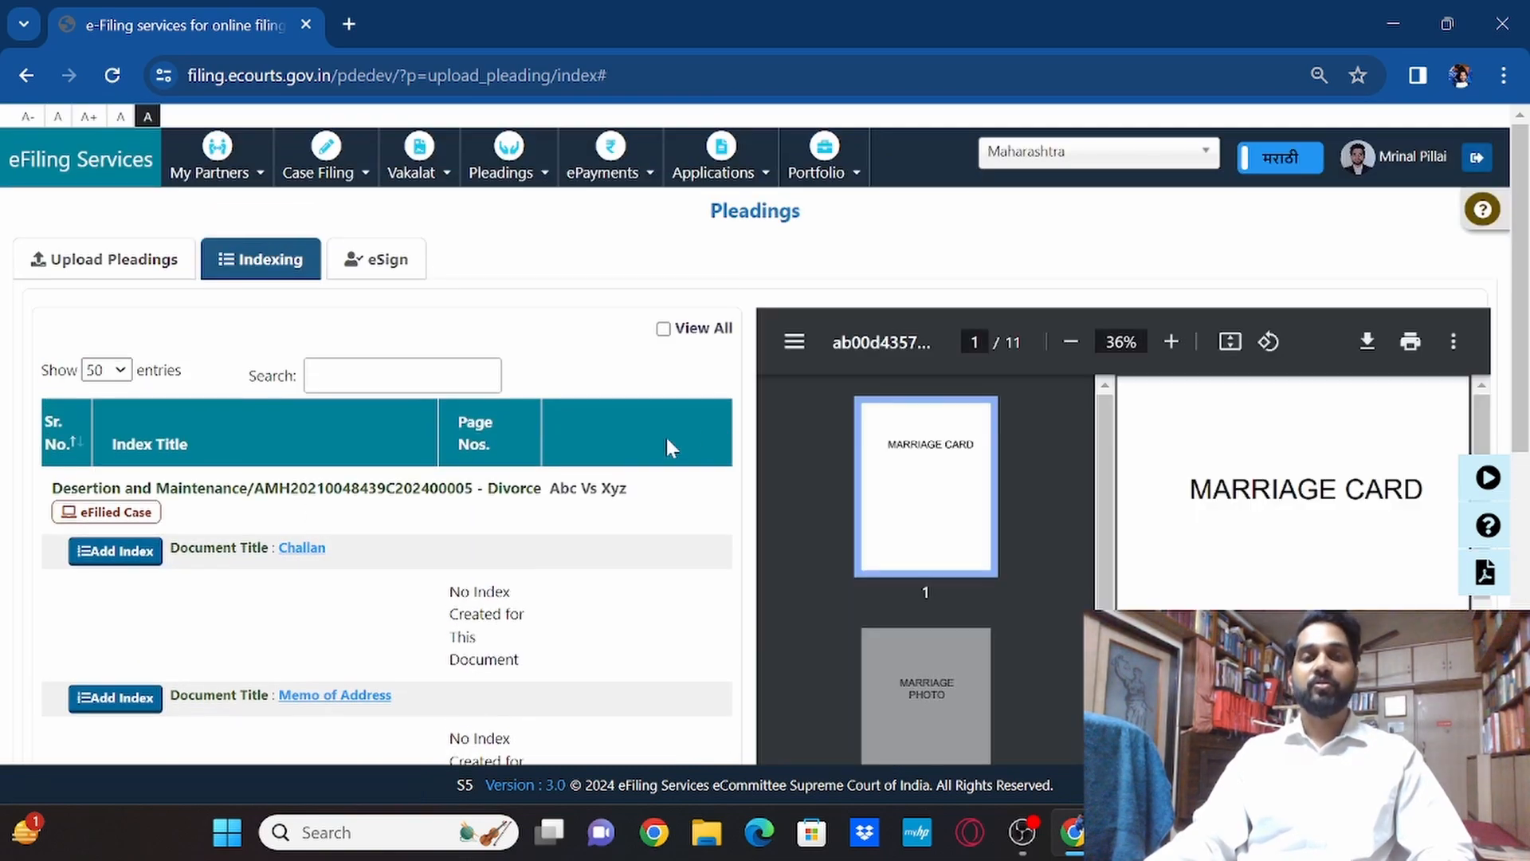
Add the index "Exhibit A Marriage Card" to List of Documents New 24.01.24, from page 1 to page 1
scroll(102, 498, "down", 4)
left_click(102, 498)
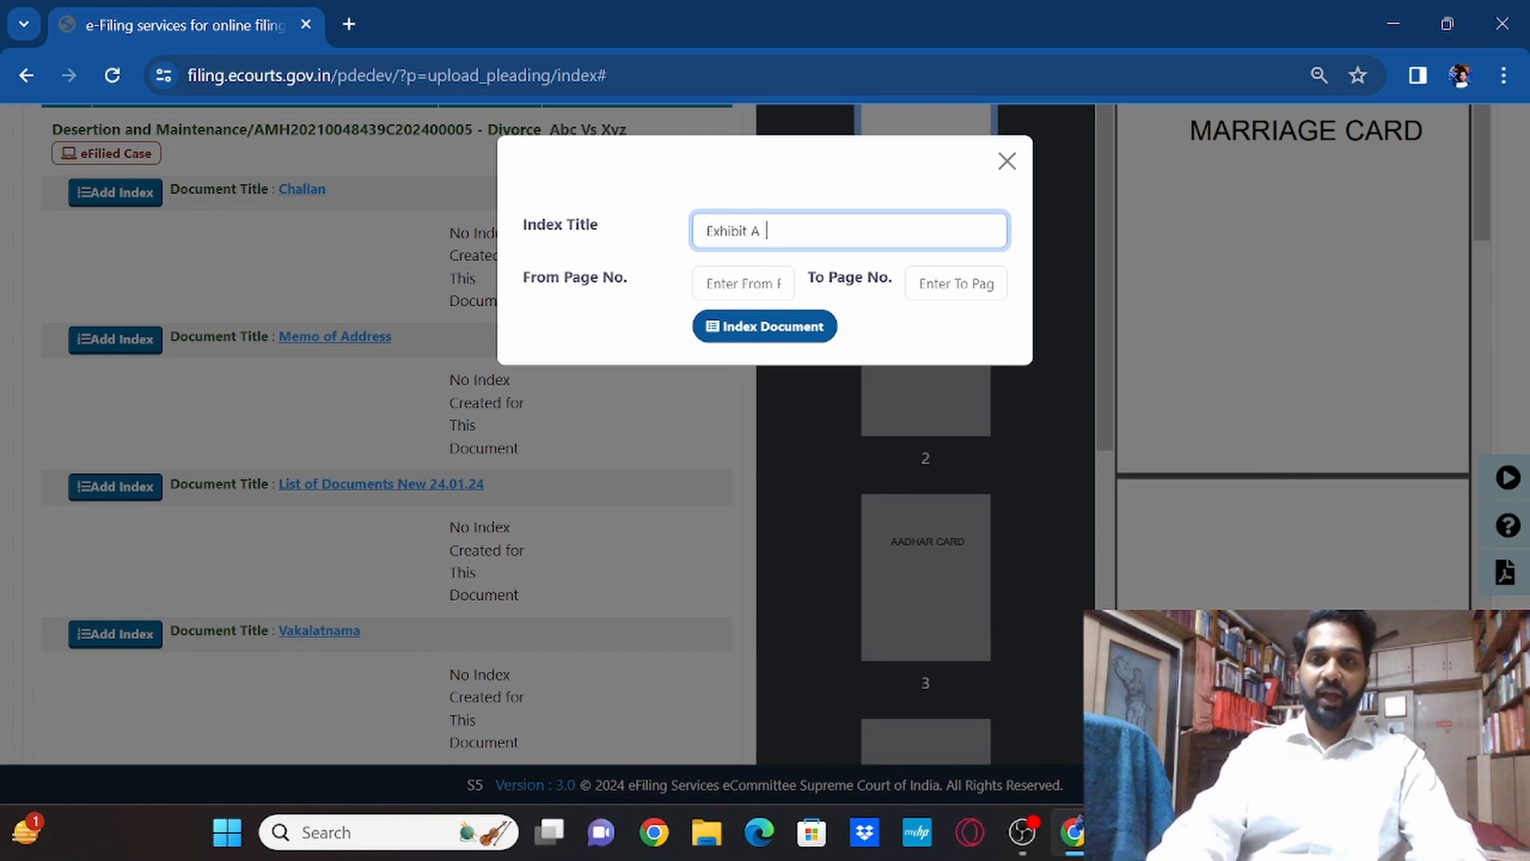
type("Marriage Card")
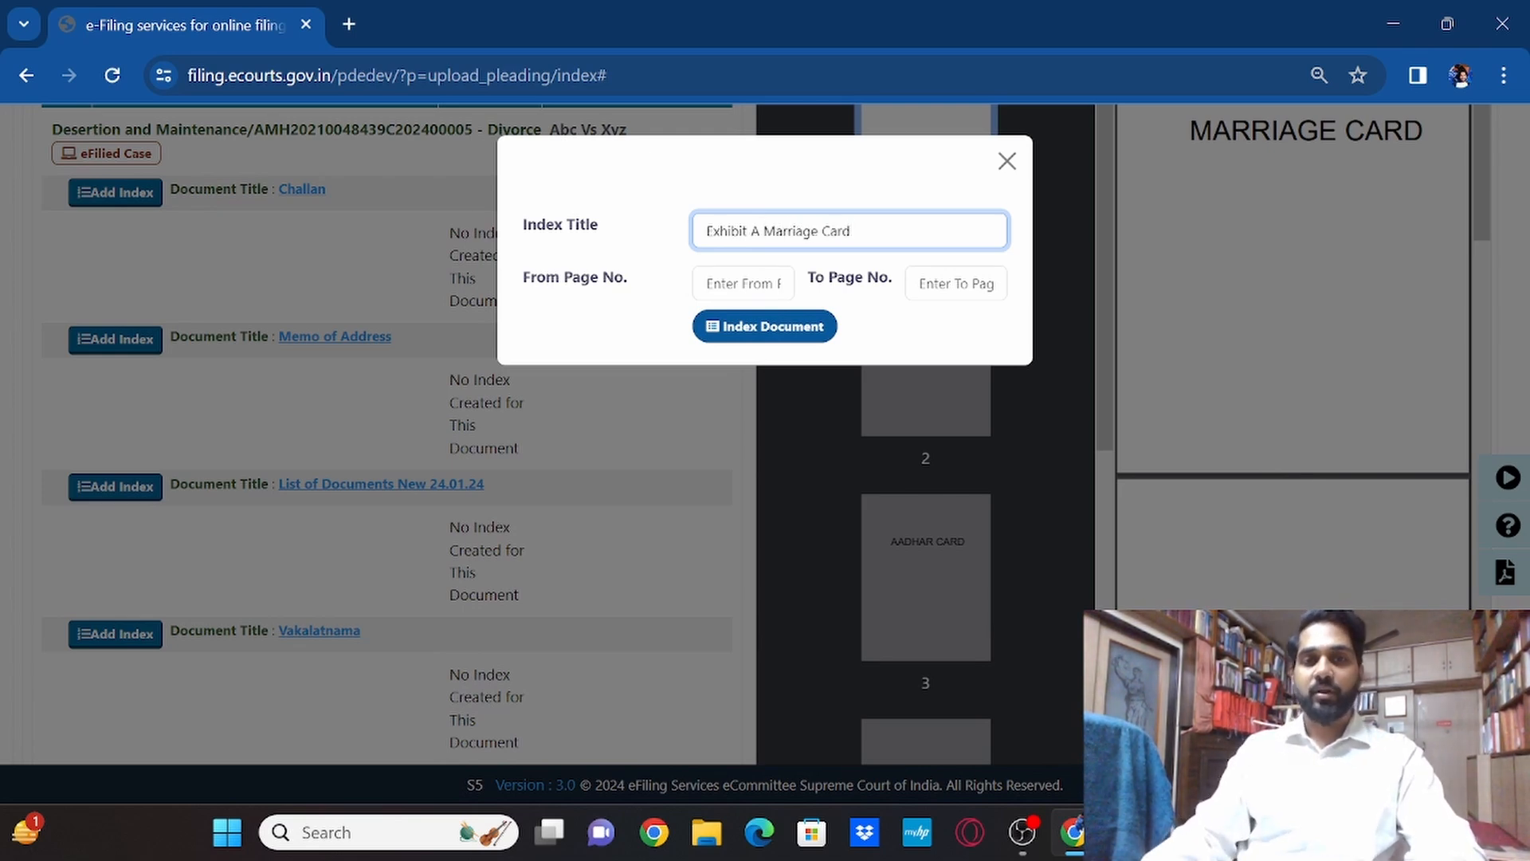
key("Tab")
type("1")
key("Tab")
type("1")
left_click(814, 329)
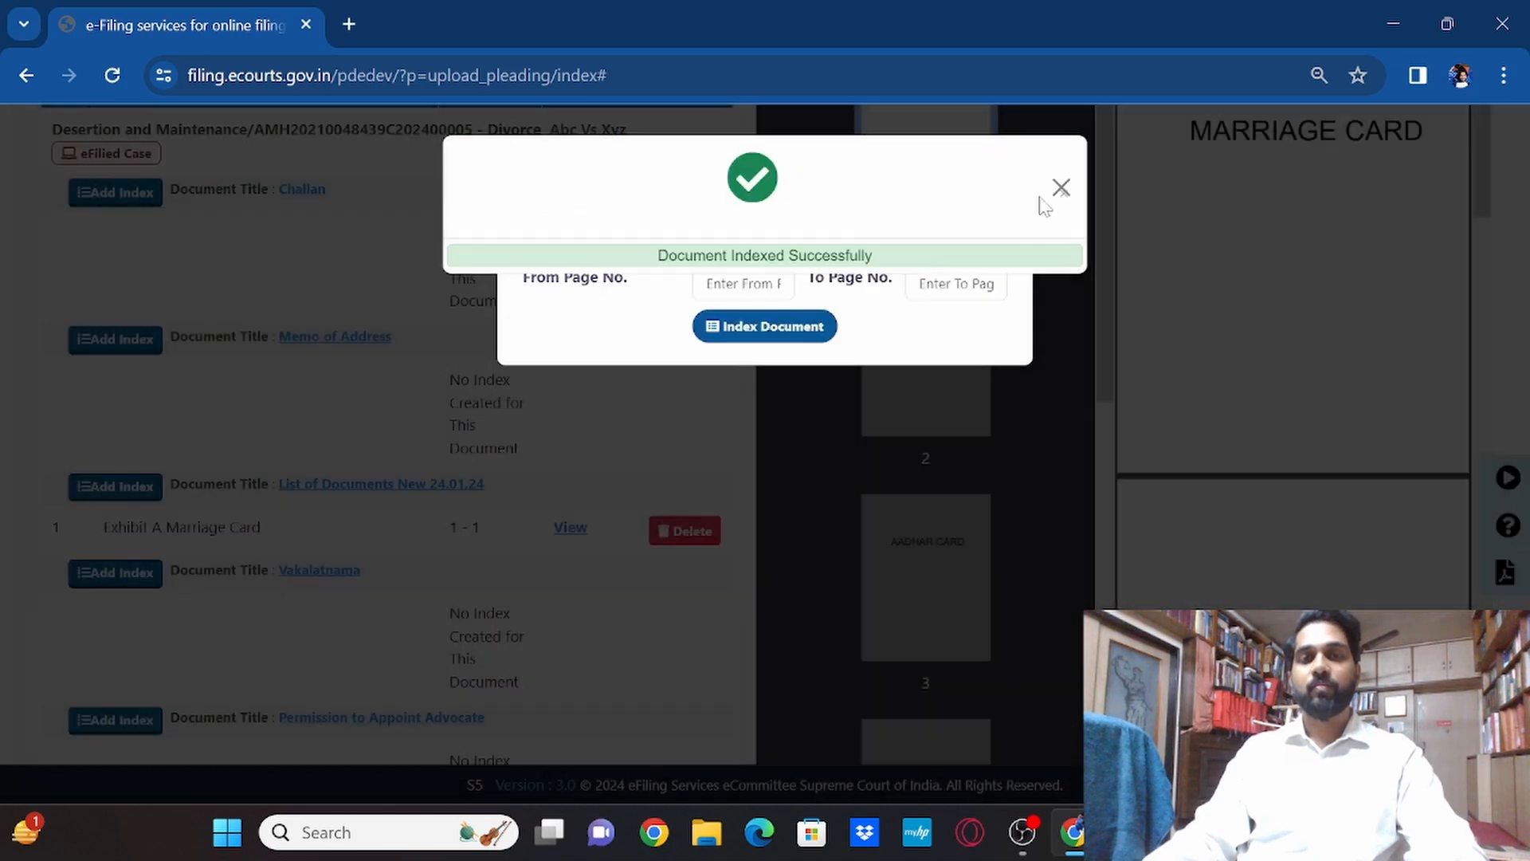
left_click(1061, 188)
Add the index "Exhibit B Marriage Photo" to List of Documents New 24.01.24, from page 2 to page 2
left_click(797, 230)
type("Exhibit B ")
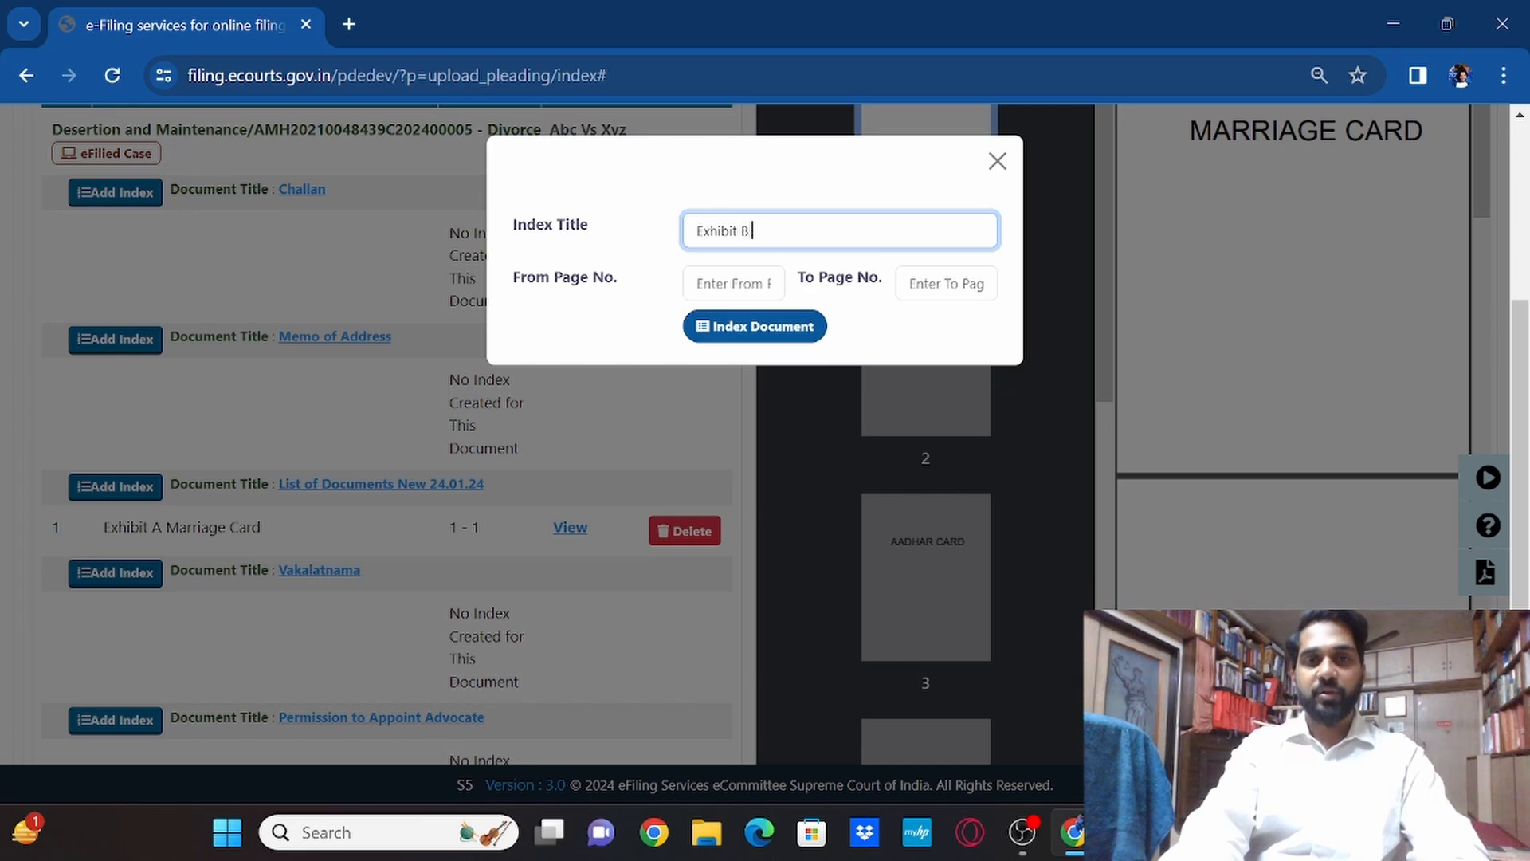
type("Marriage Photo")
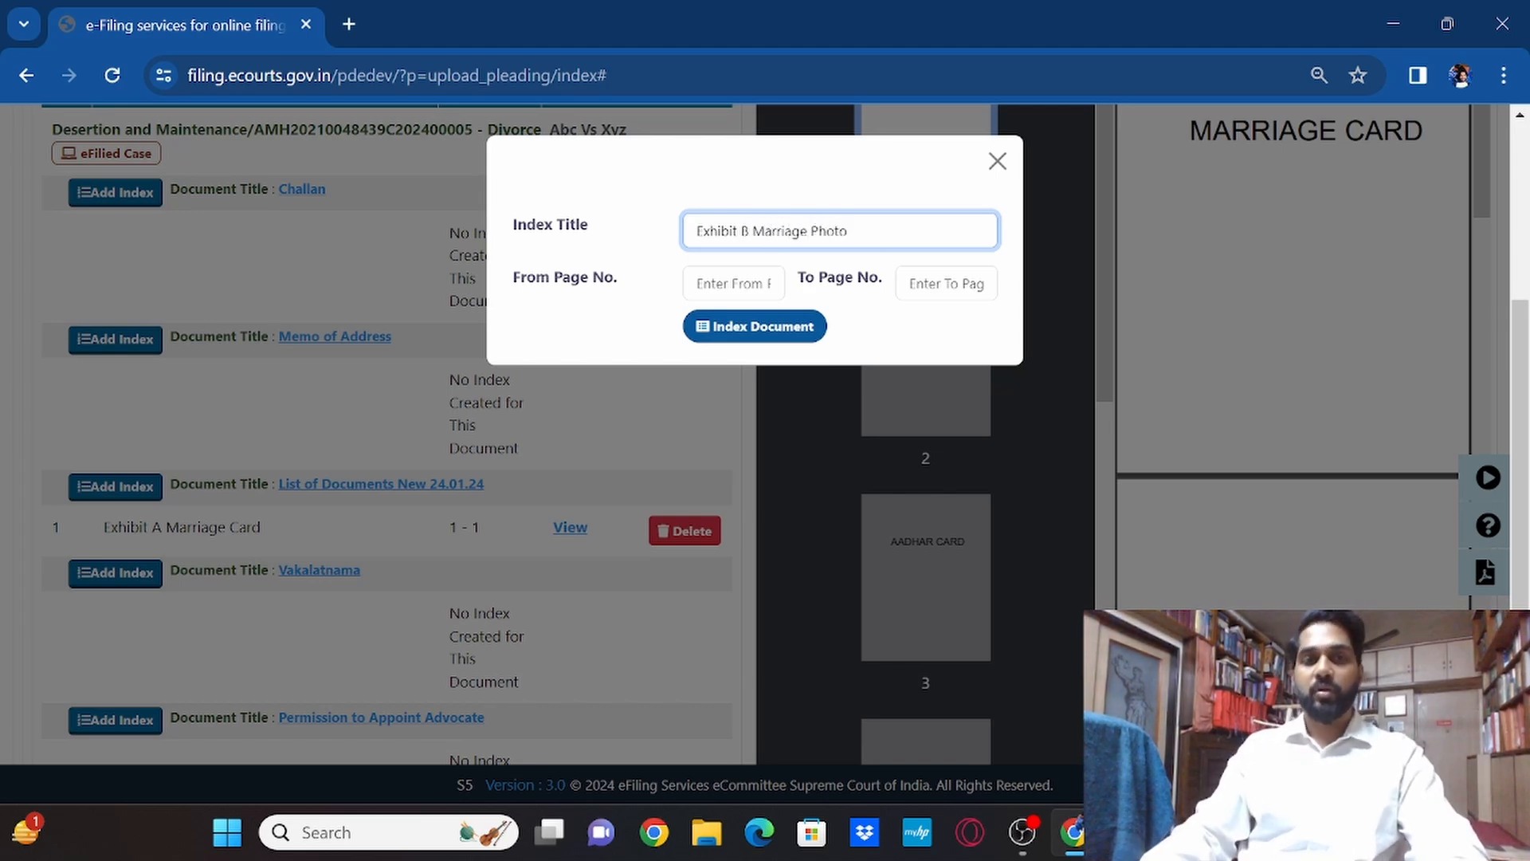
key("Tab")
type("2")
key("Tab")
type("2")
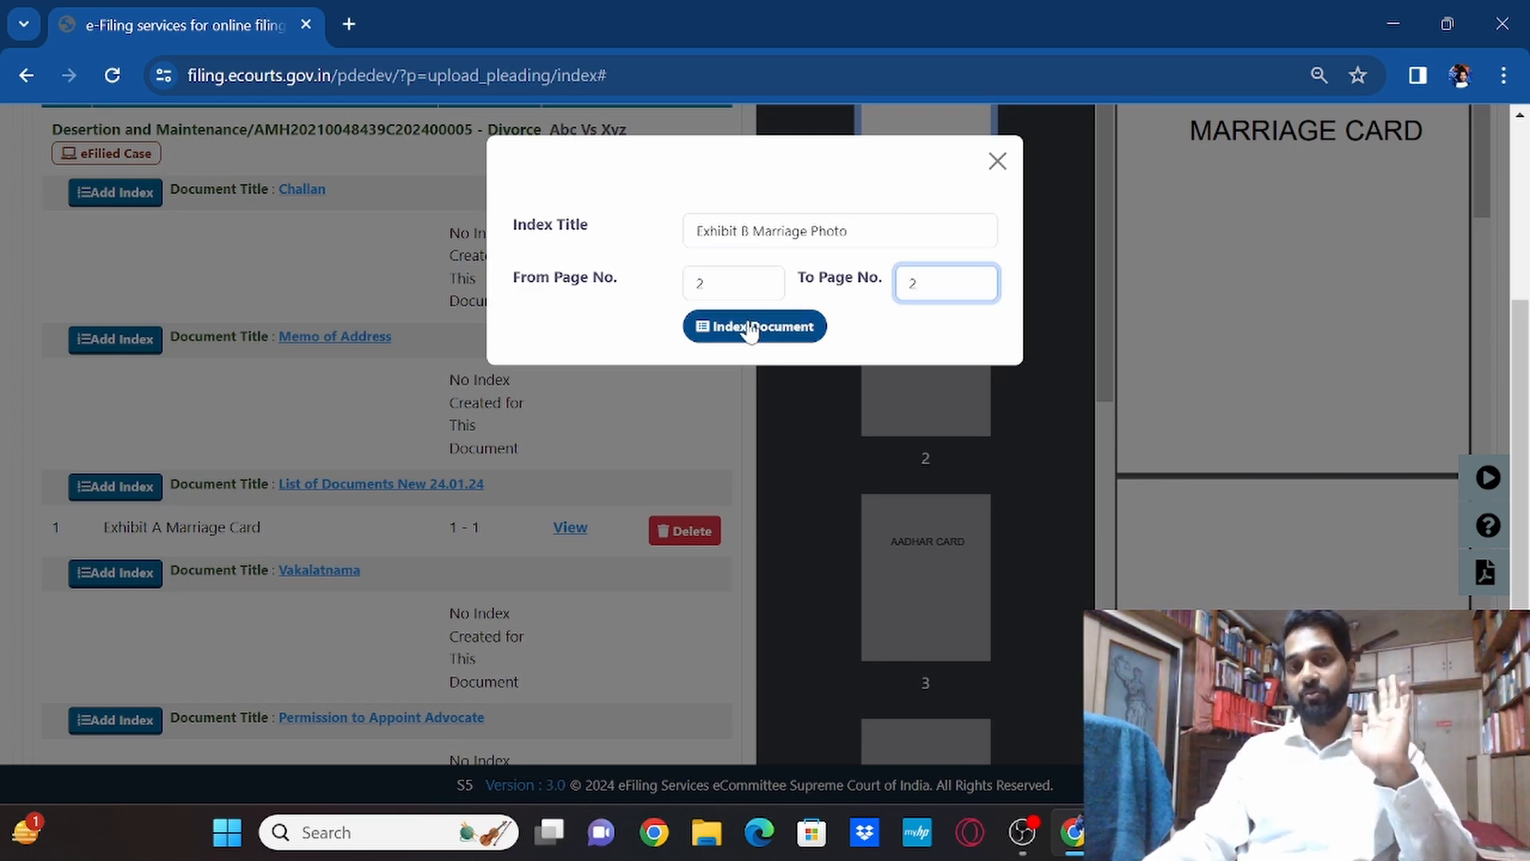
left_click(749, 326)
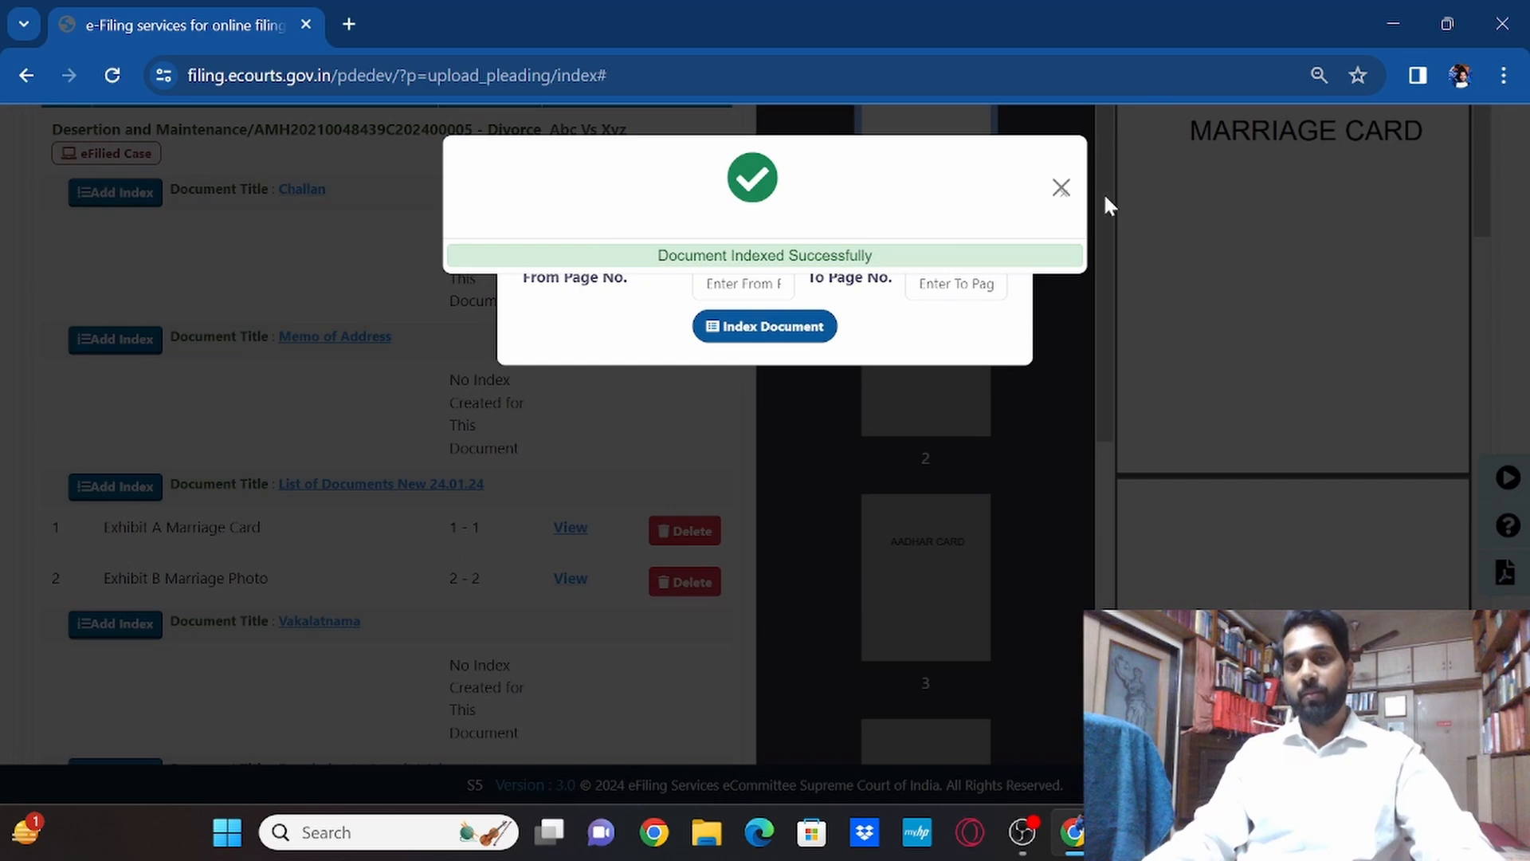
left_click(1060, 187)
Add the index "Exhibit C Aadhar Card" to List of Documents New 24.01.24, from page 3 to page 3, and finish indexing
left_click(936, 231)
type("Exhibit C Aadhar Card")
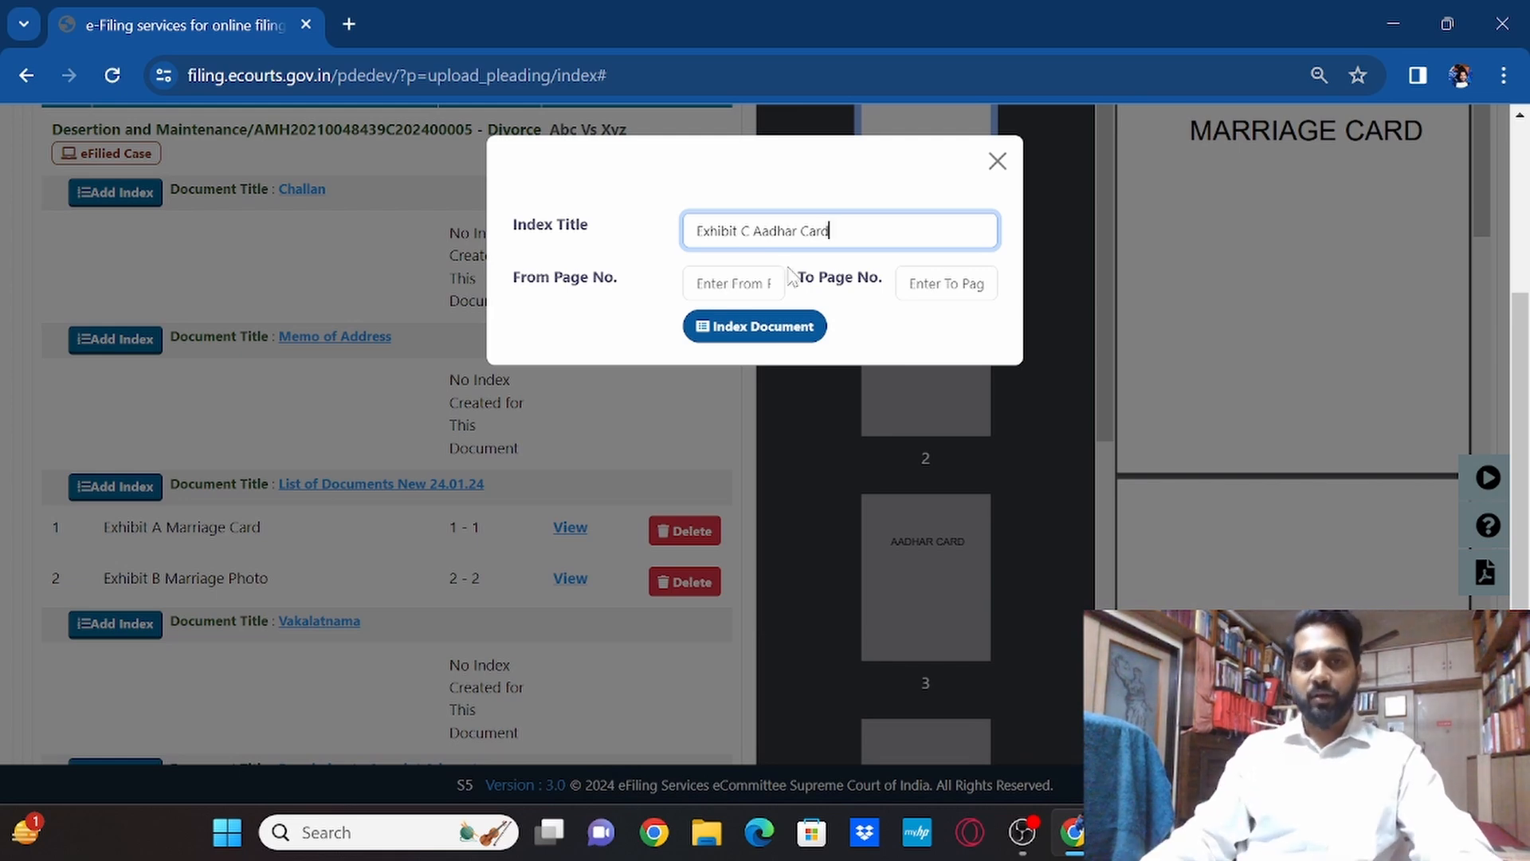
key("Tab")
type("3")
key("Tab")
type("3")
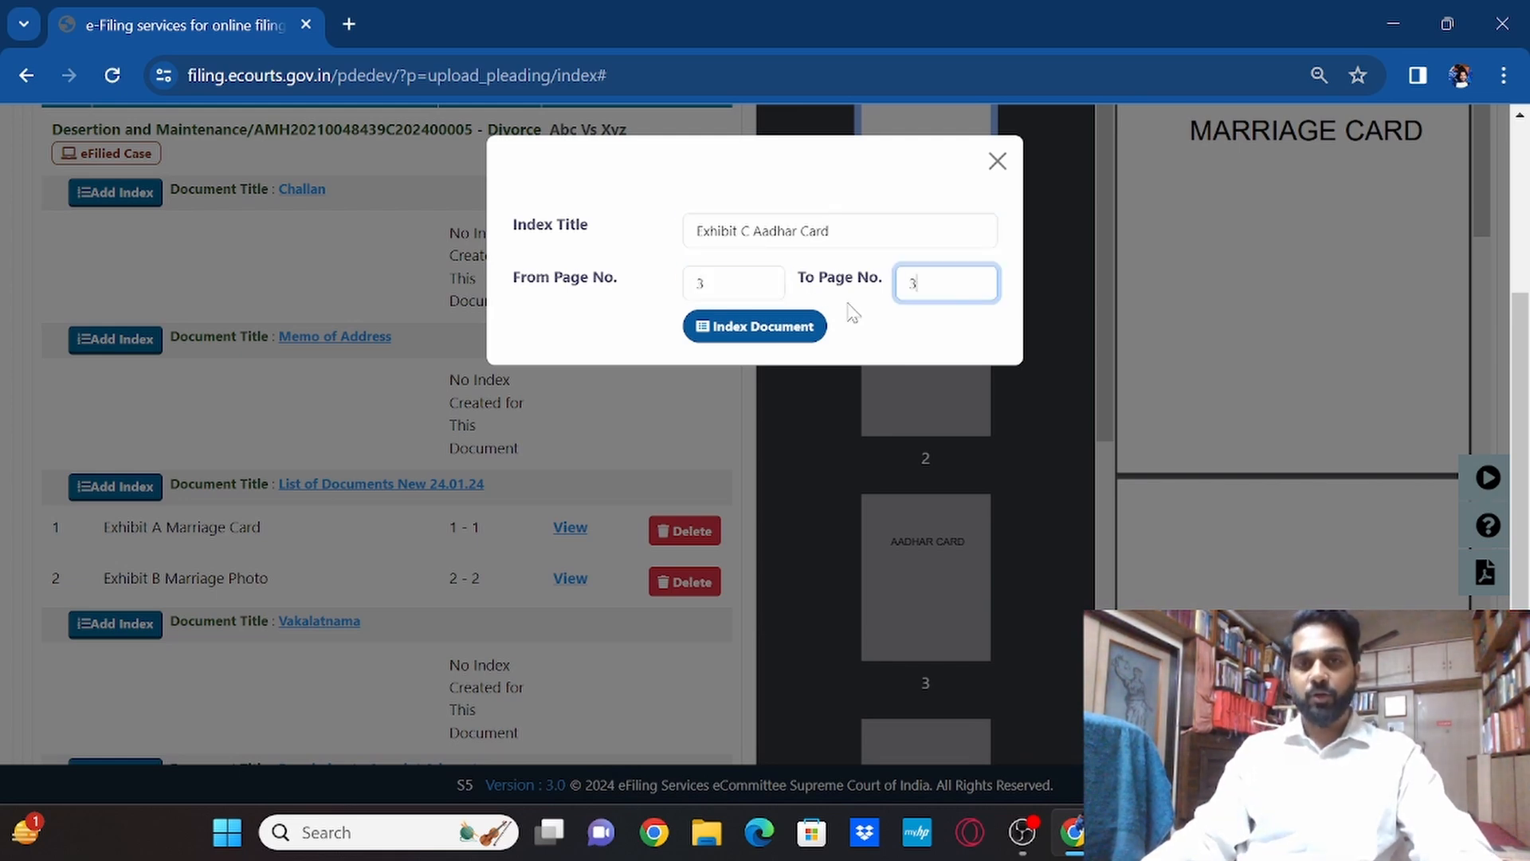
left_click(794, 332)
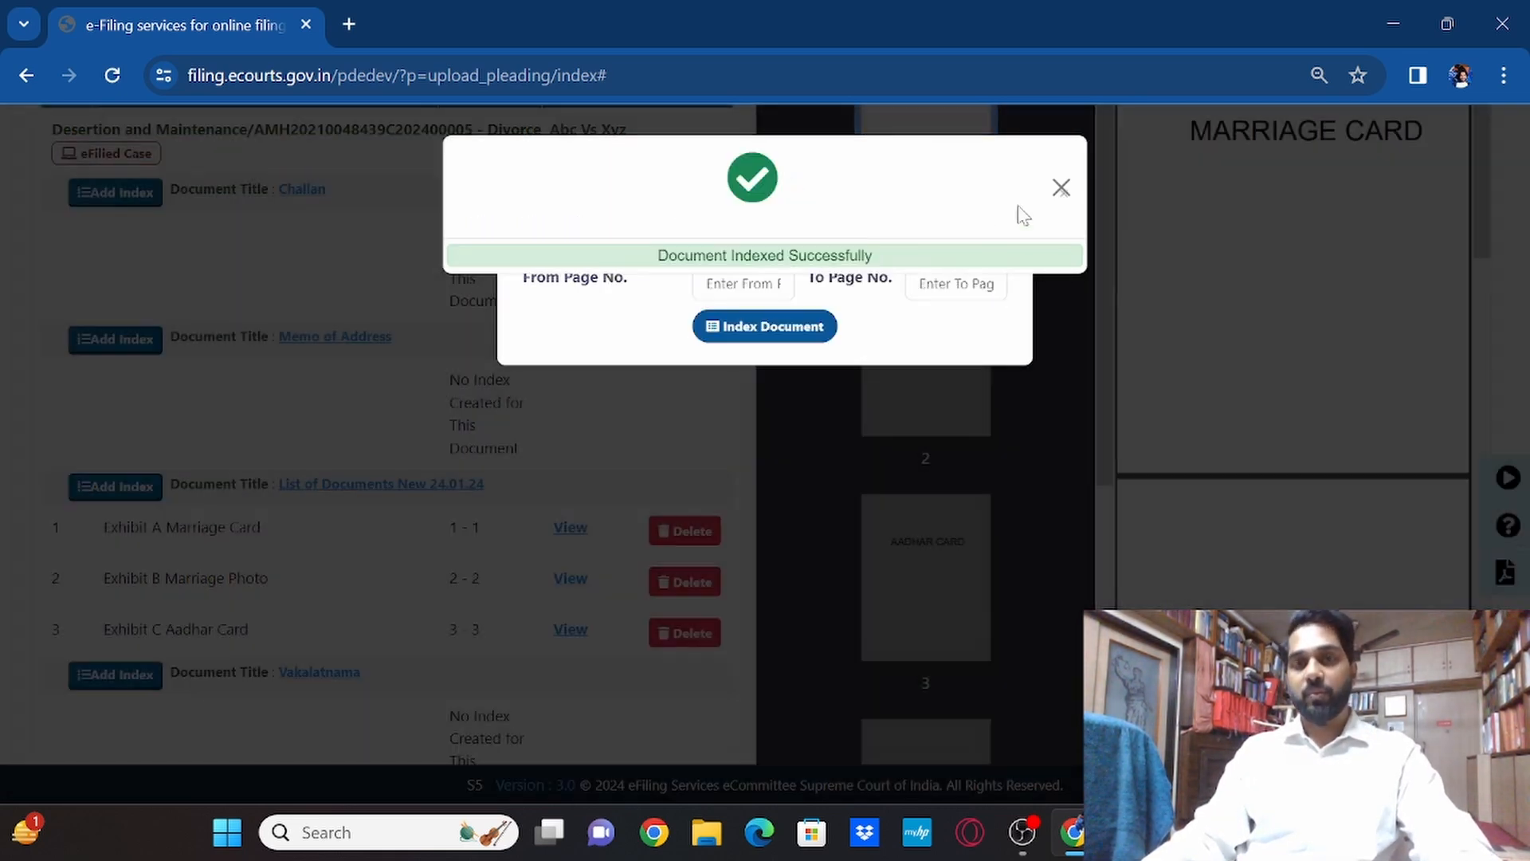
left_click(1052, 191)
left_click(999, 160)
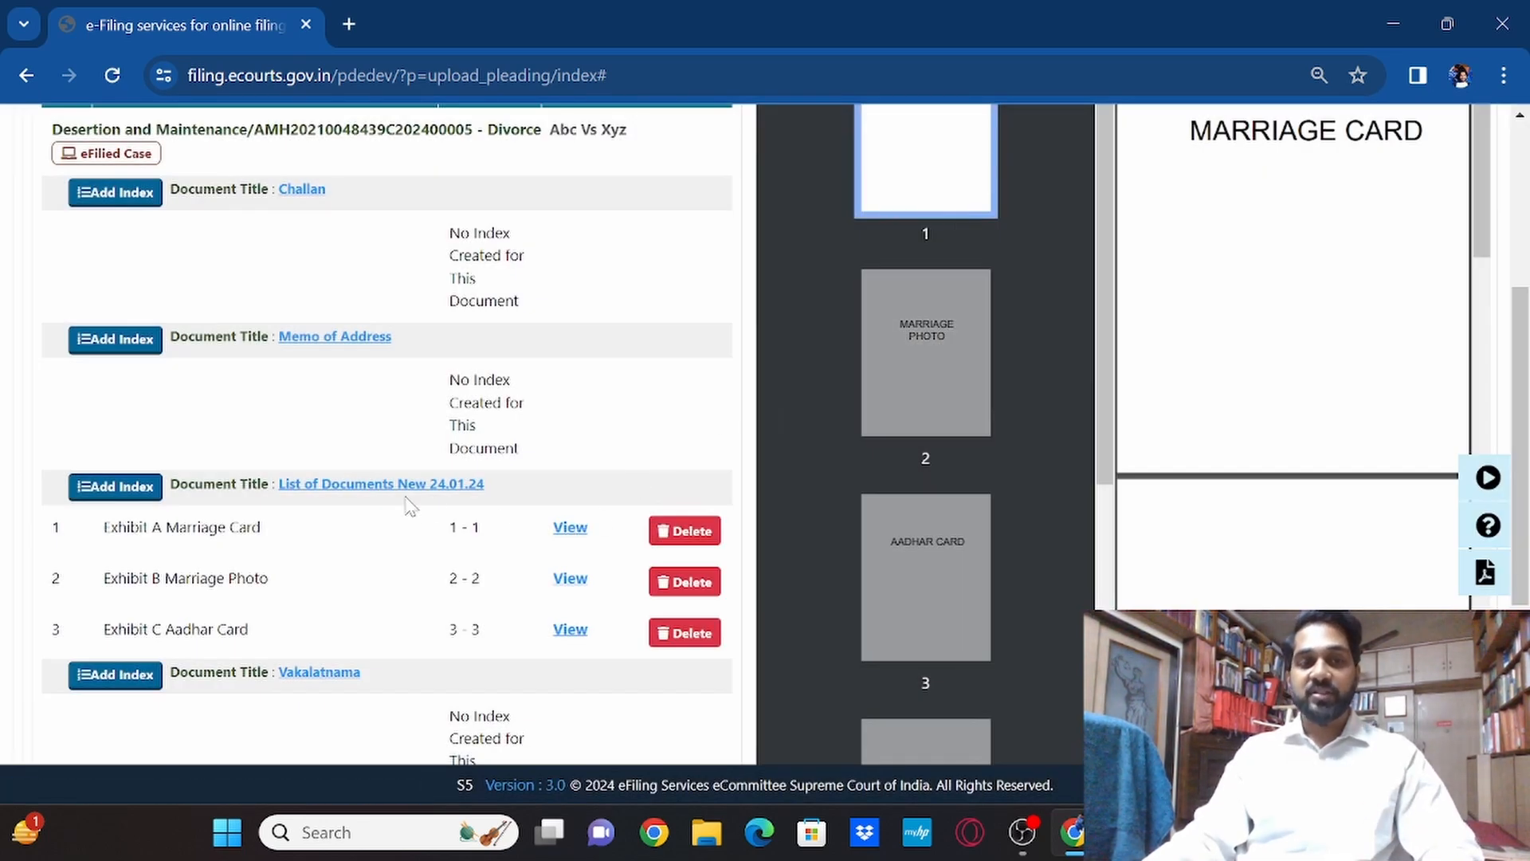
View the Exhibit A Marriage Card index and compare the previewed PDF's pages with the exhibits' indexed ranges
left_click(570, 529)
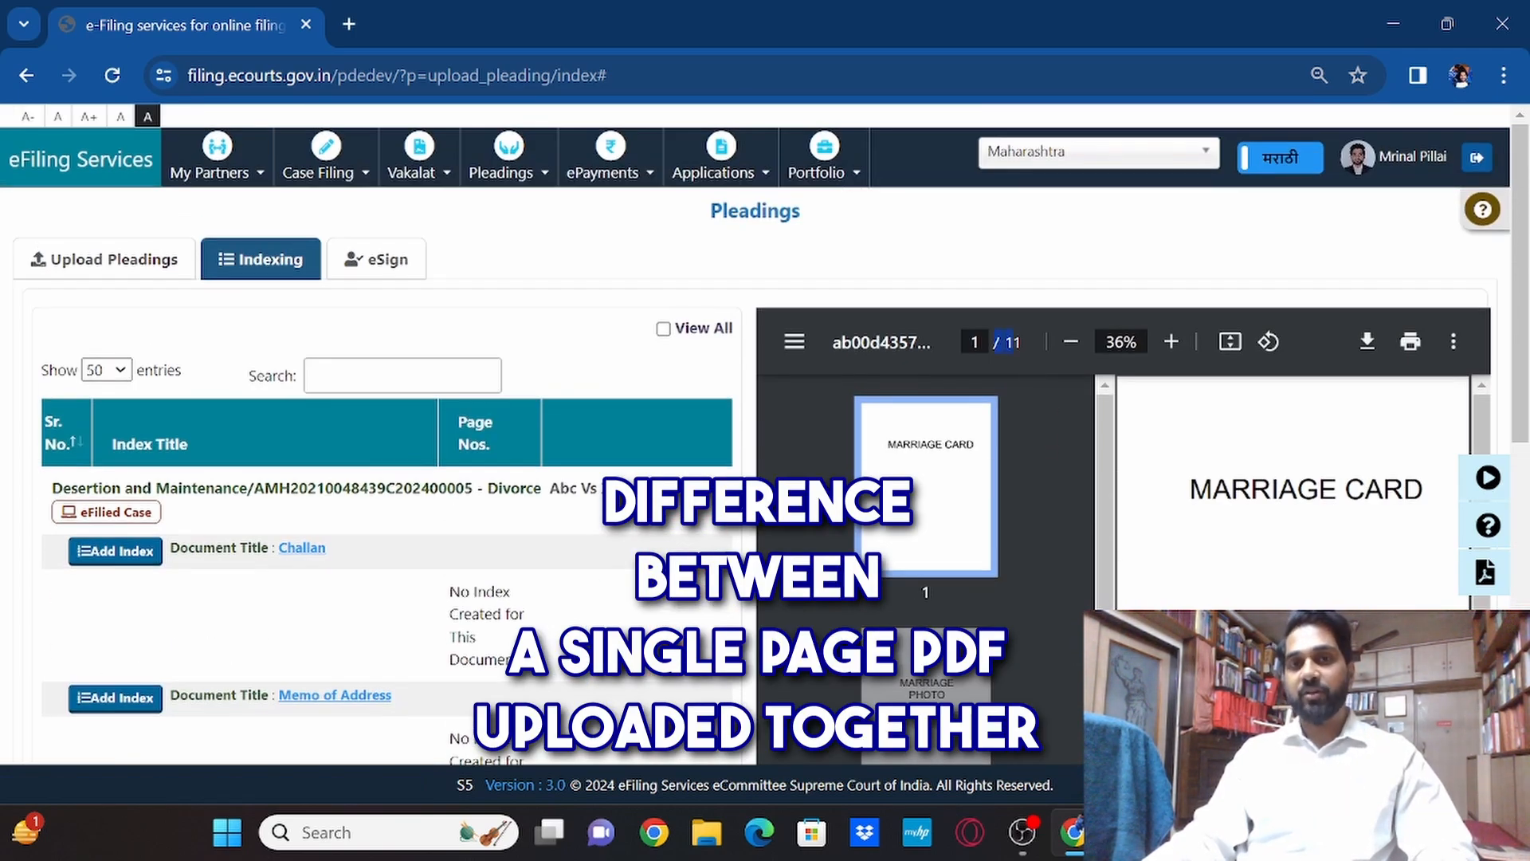
scroll(996, 400, "down", 3)
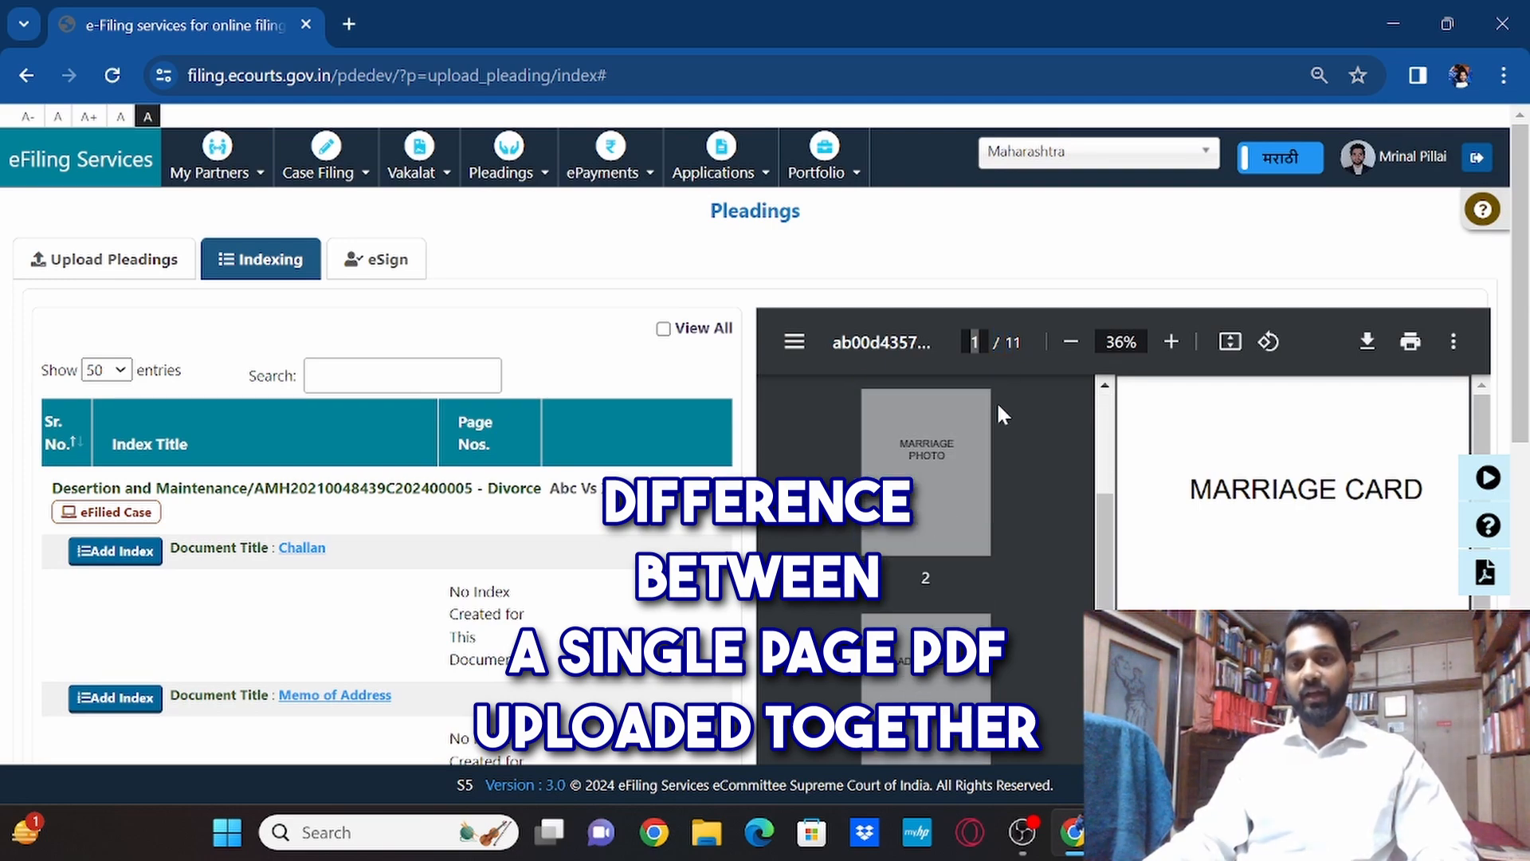
scroll(596, 478, "down", 4)
scroll(596, 478, "down", 1)
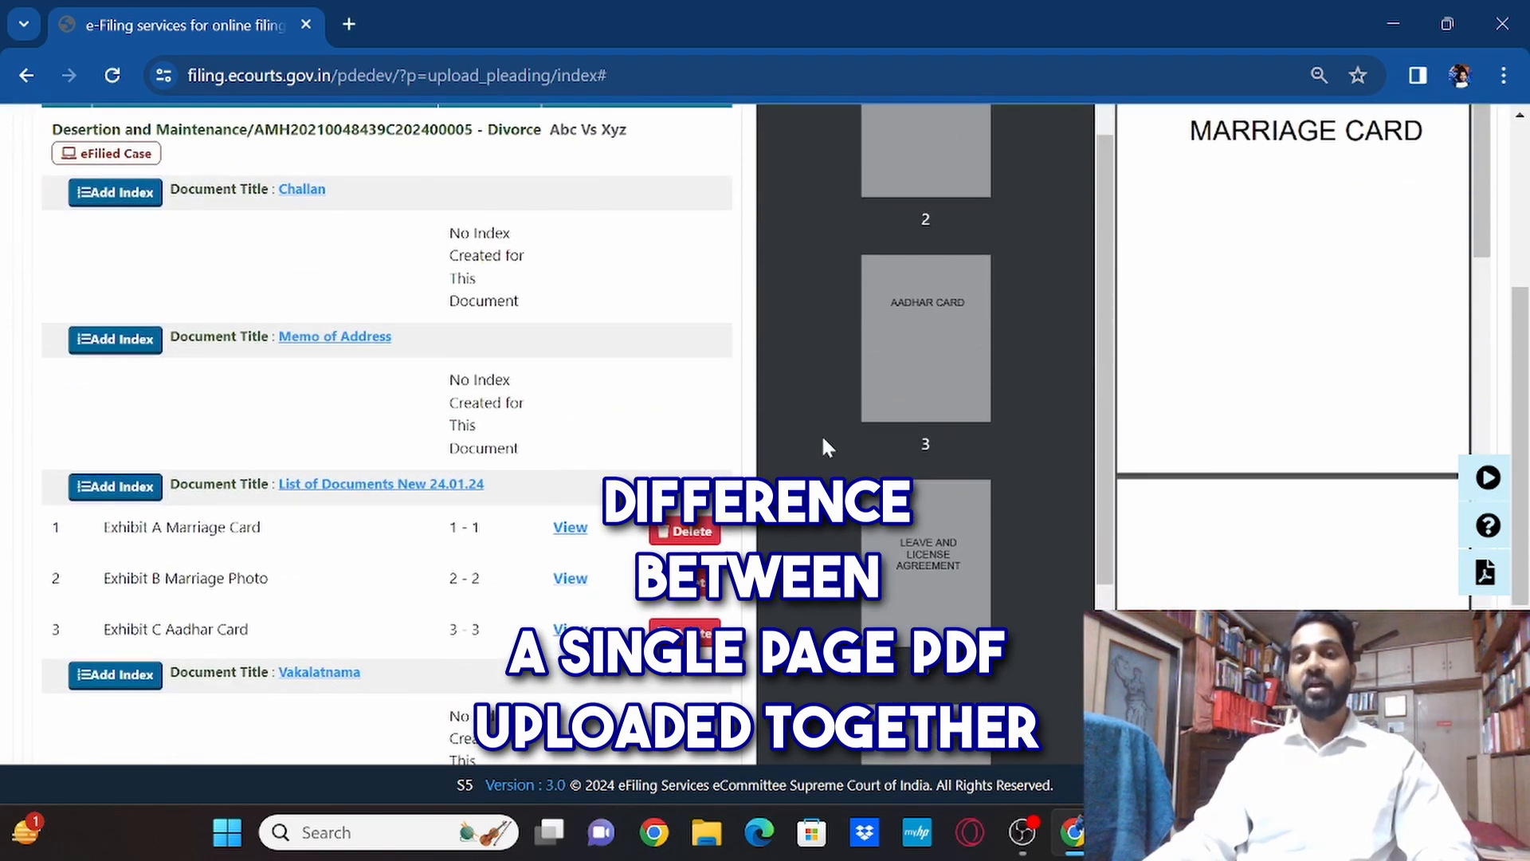
scroll(929, 356, "up", 3)
scroll(996, 351, "up", 5)
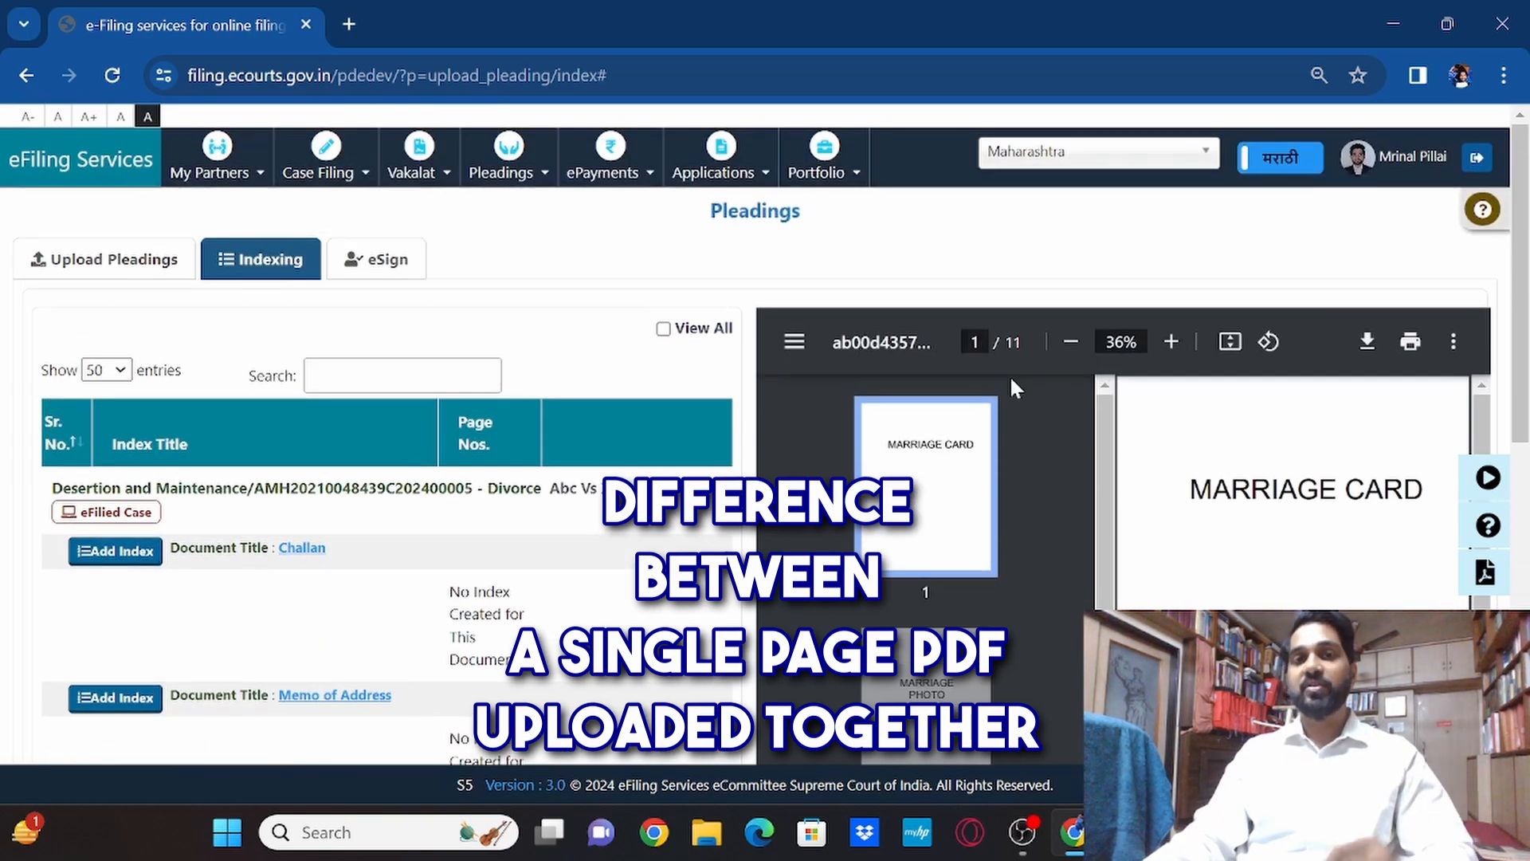
Examine the List of Documents PDF preview from the Marriage Photo onward to find where the Leave and License Agreement starts and ends
scroll(924, 414, "down", 3)
scroll(638, 558, "down", 6)
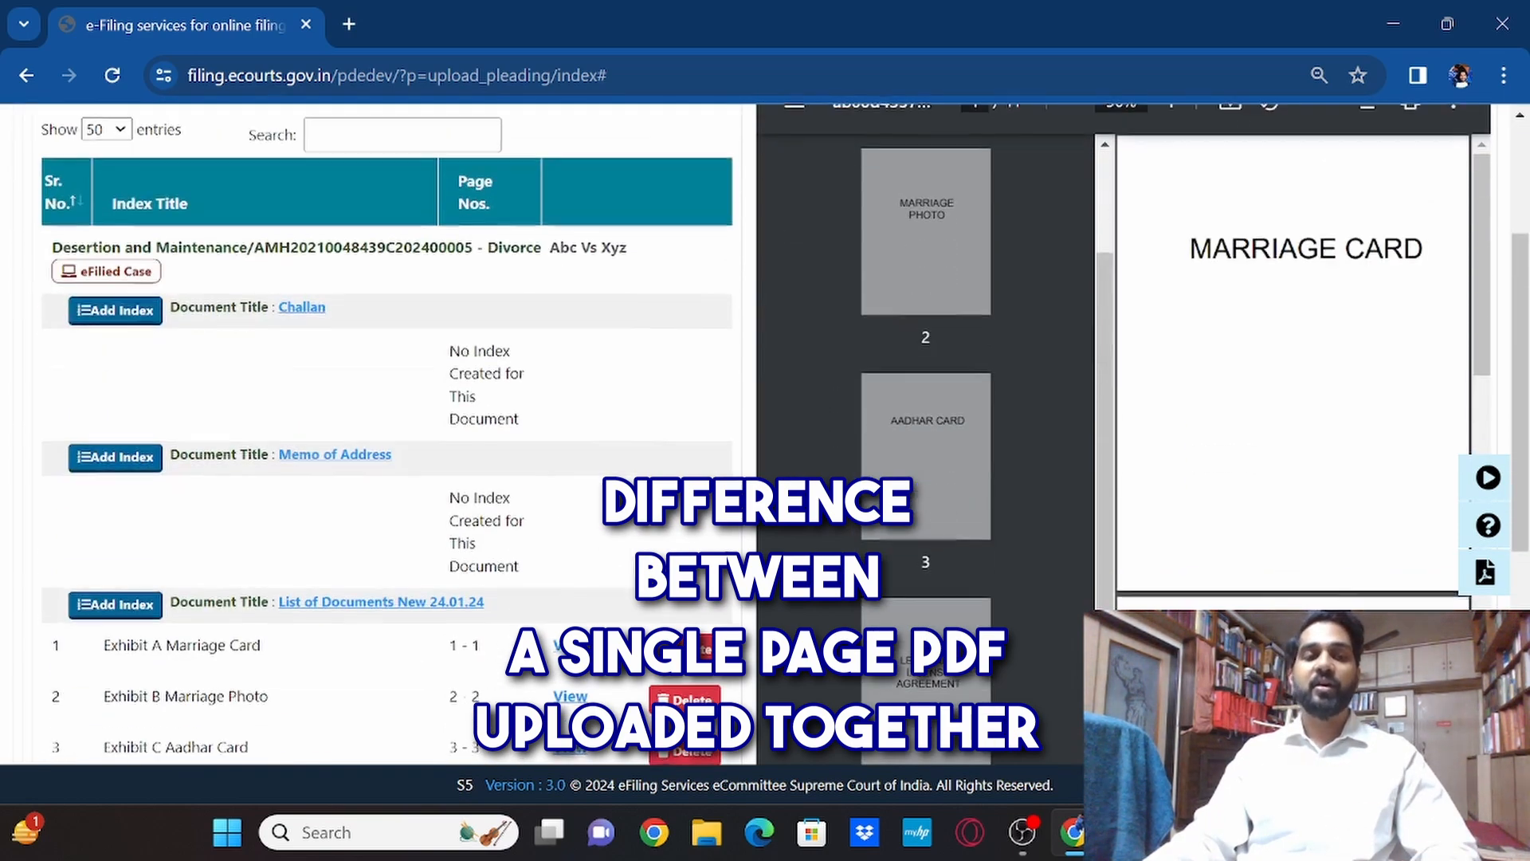
scroll(973, 386, "up", 3)
scroll(1065, 396, "up", 5)
scroll(1279, 420, "down", 4)
scroll(1006, 564, "down", 2)
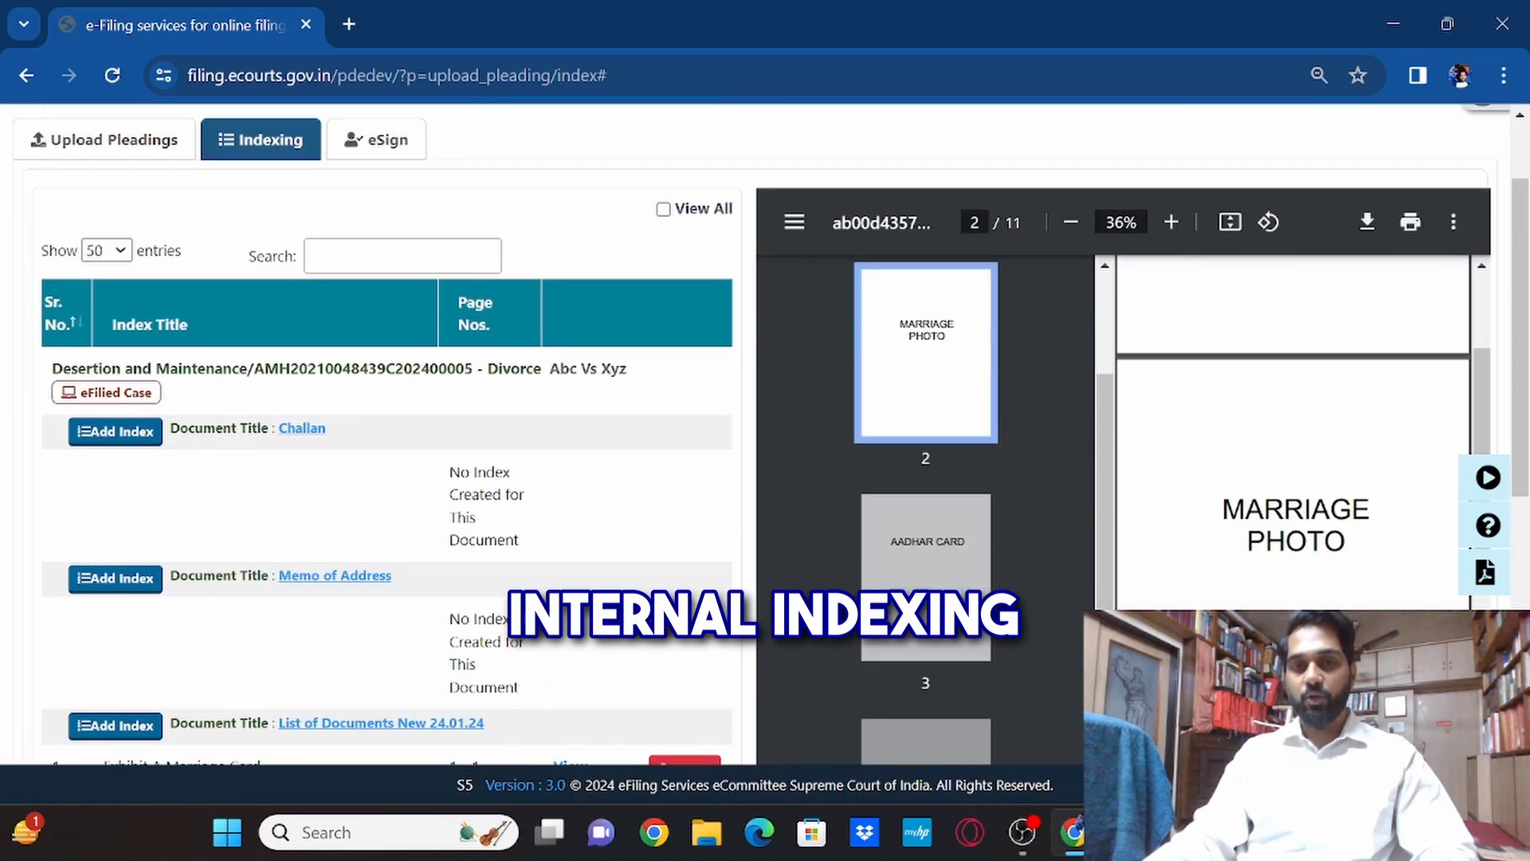
left_click(947, 590)
scroll(987, 548, "down", 3)
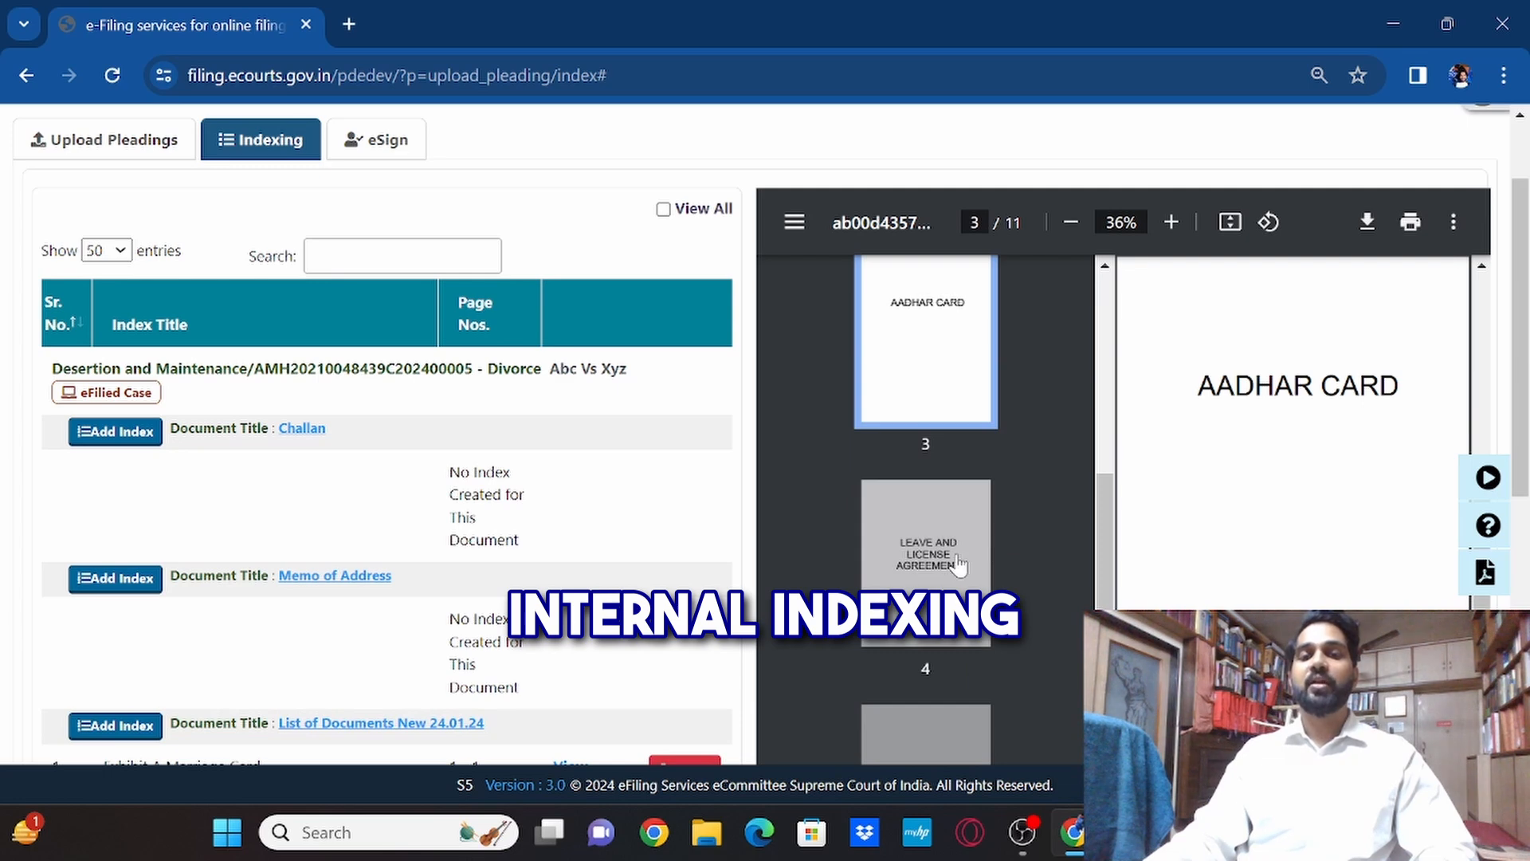
left_click(958, 566)
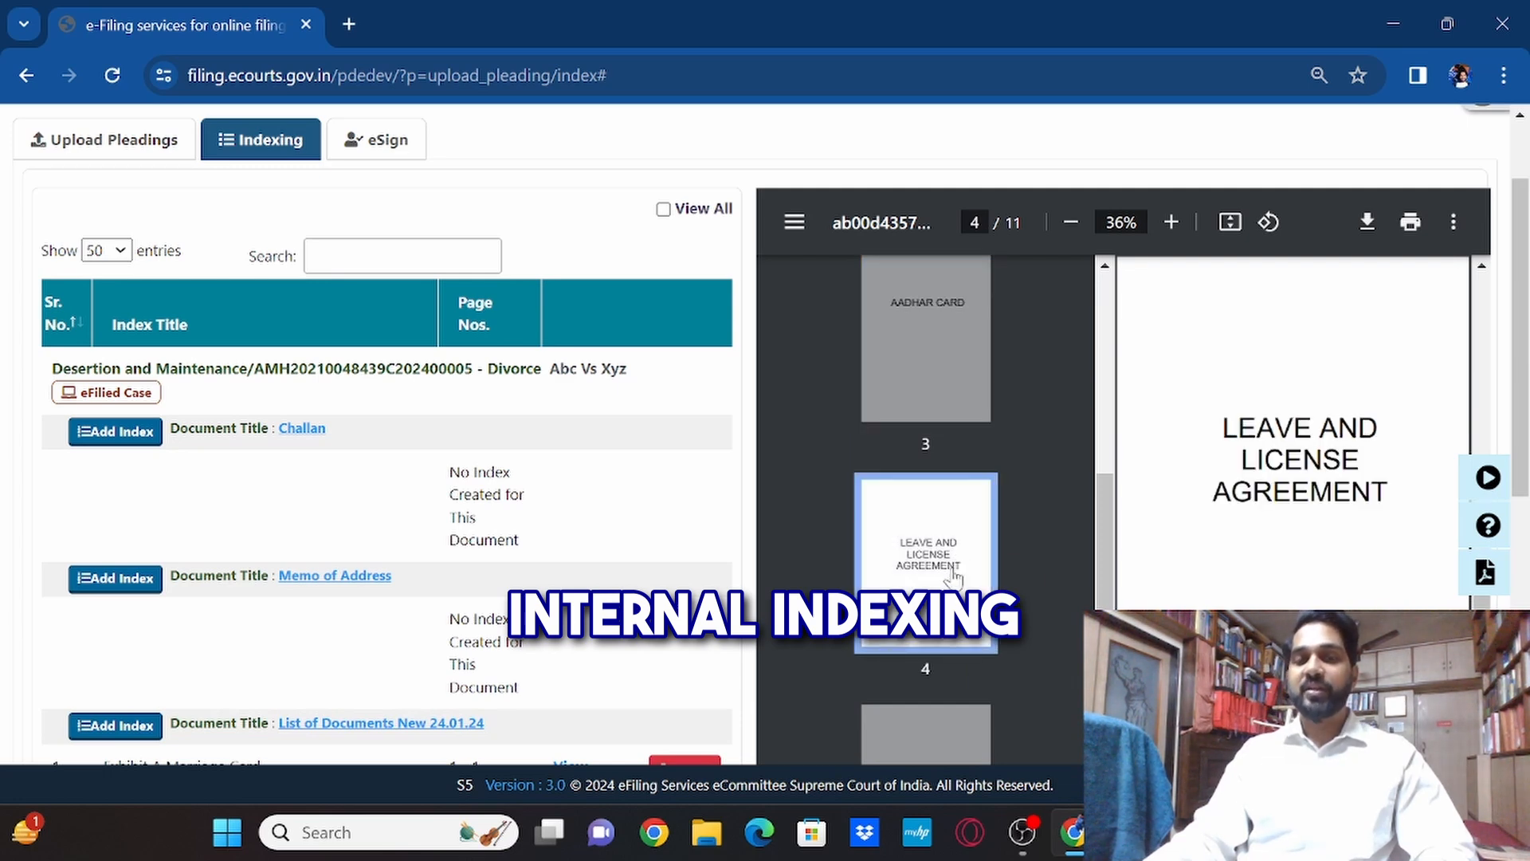
scroll(1202, 557, "down", 6)
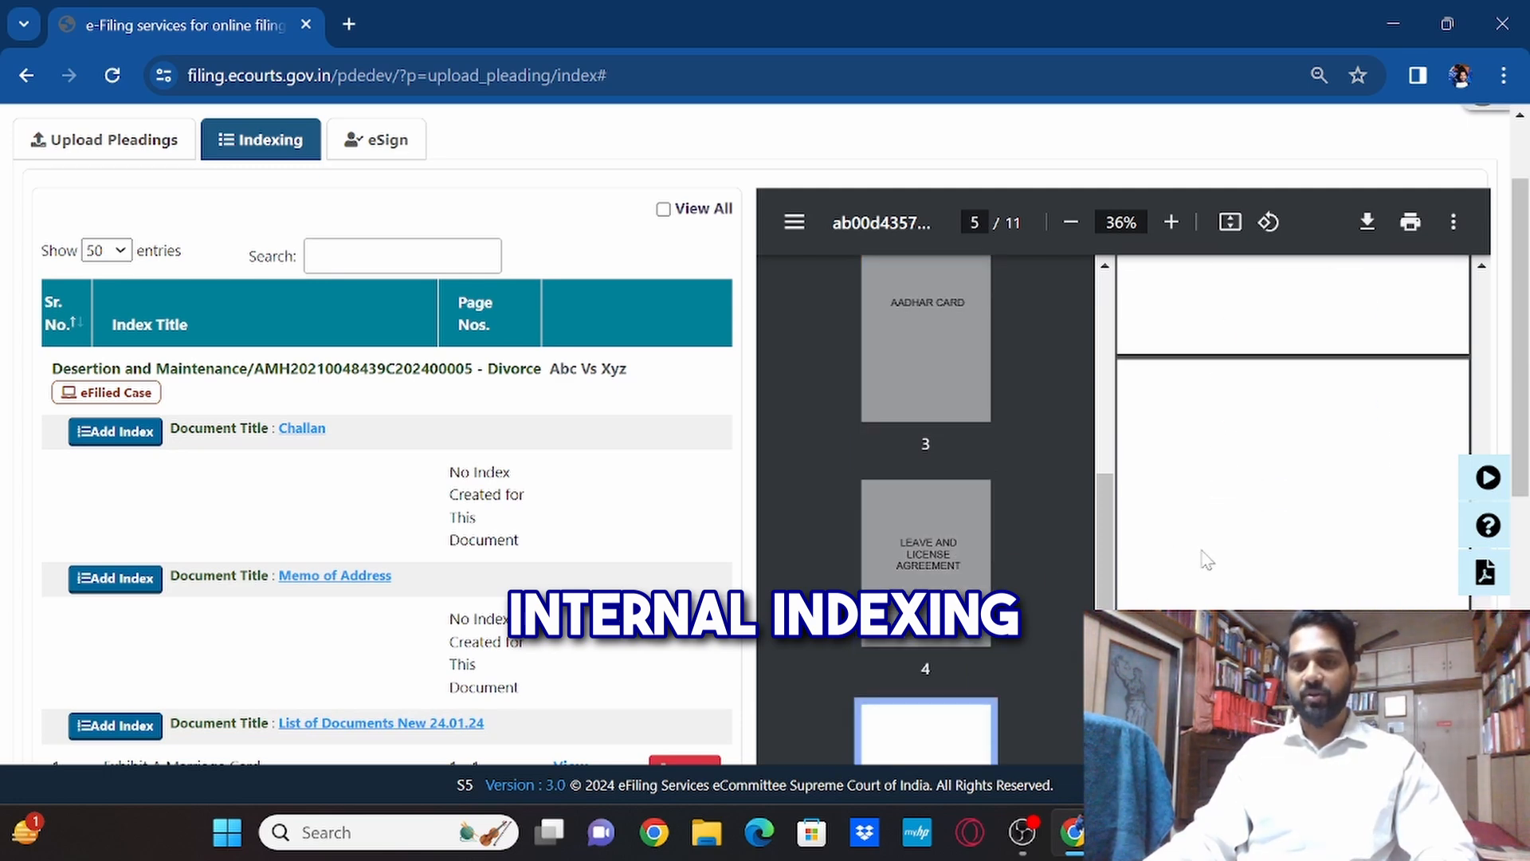
scroll(928, 560, "down", 10)
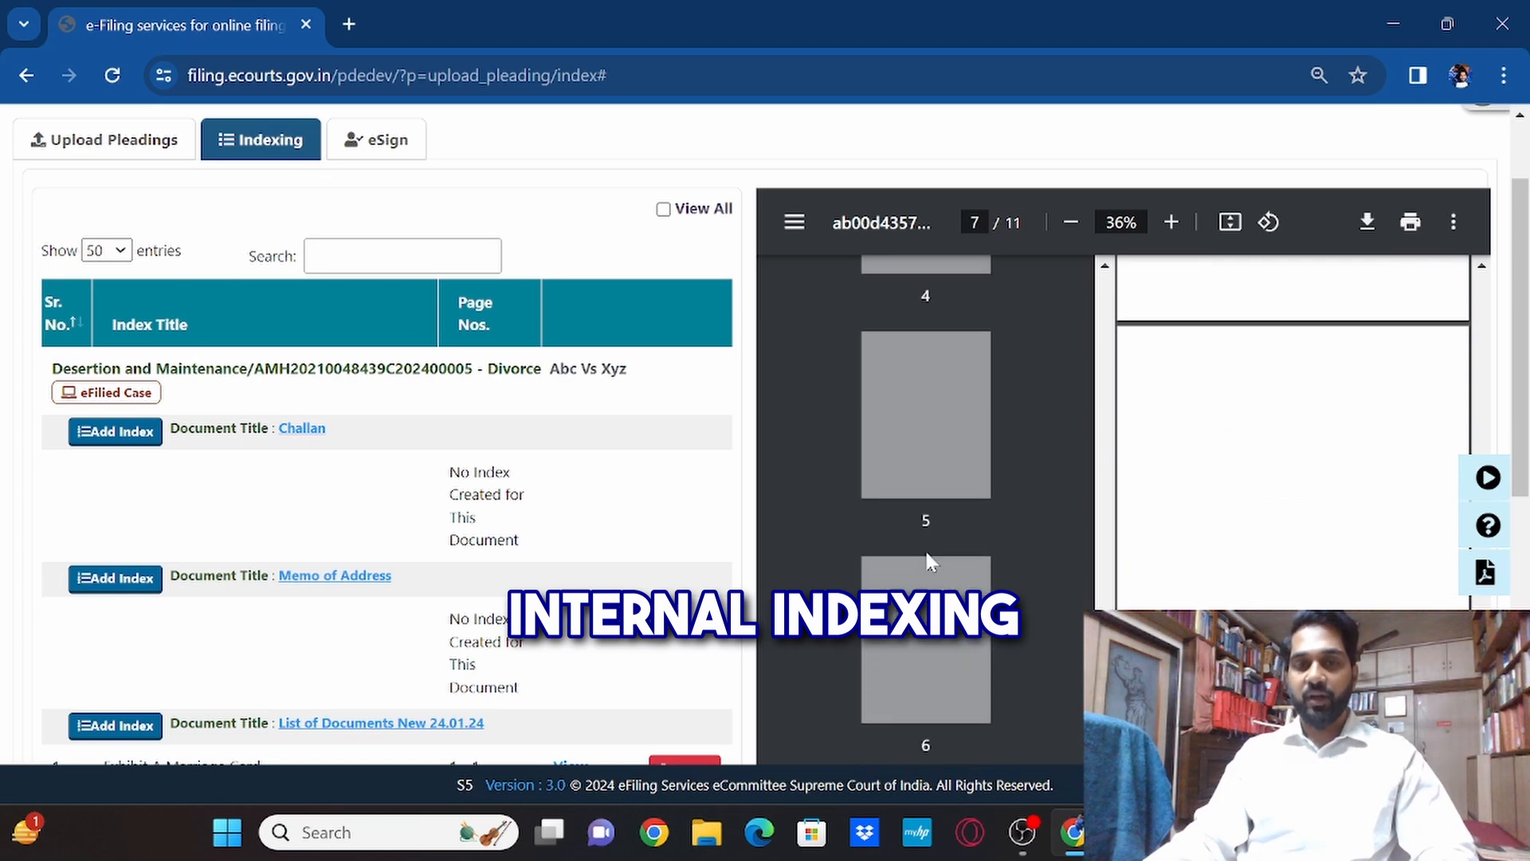
left_click(948, 548)
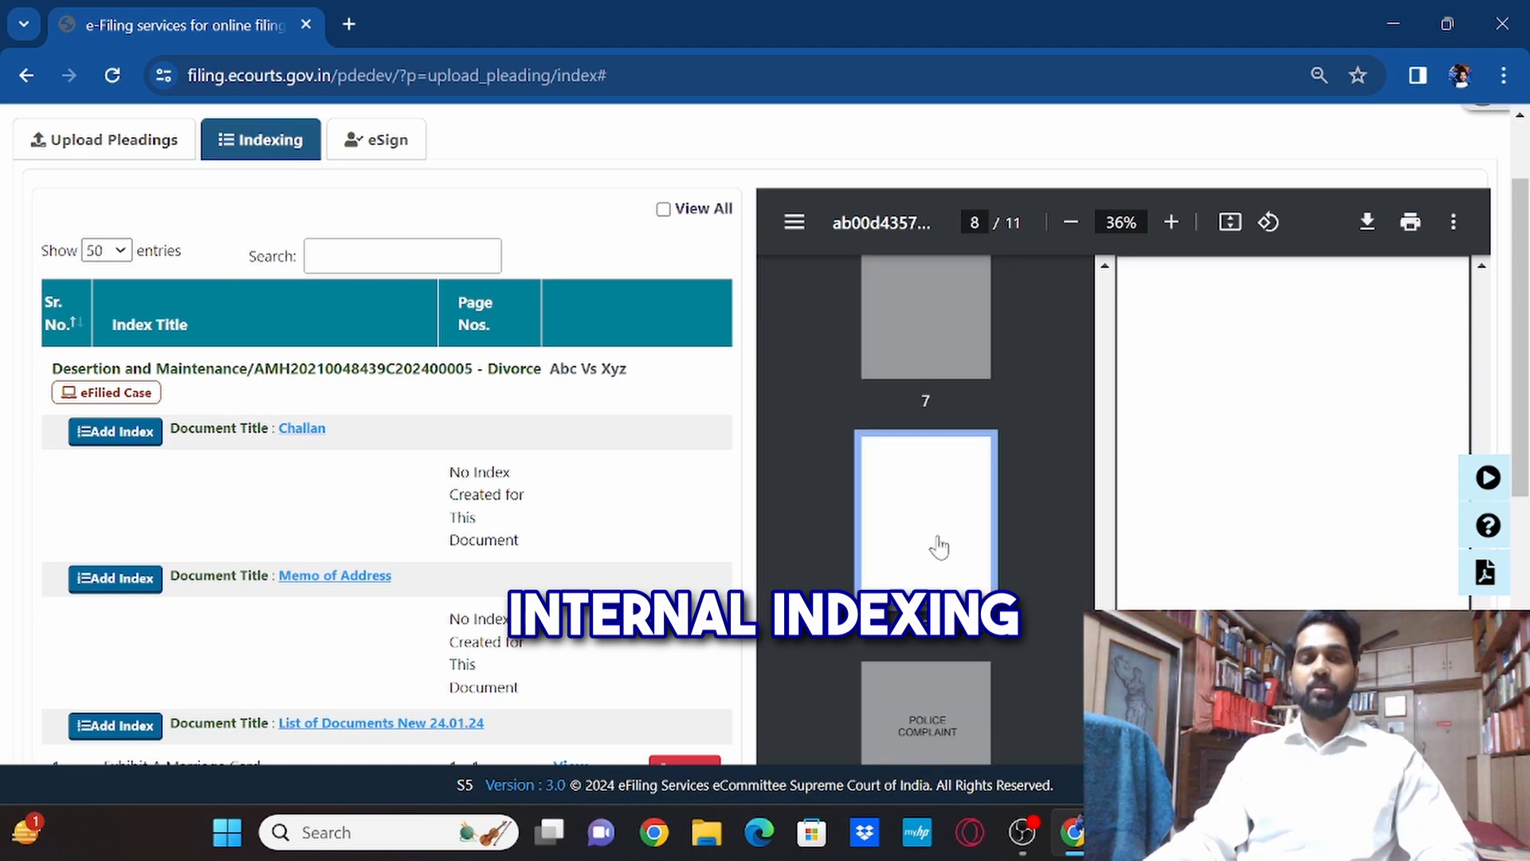
Add the index "Exhibit D Leave and License" to List of Documents New 24.01.24, from page 4 to page 8
scroll(610, 535, "down", 3)
left_click(140, 487)
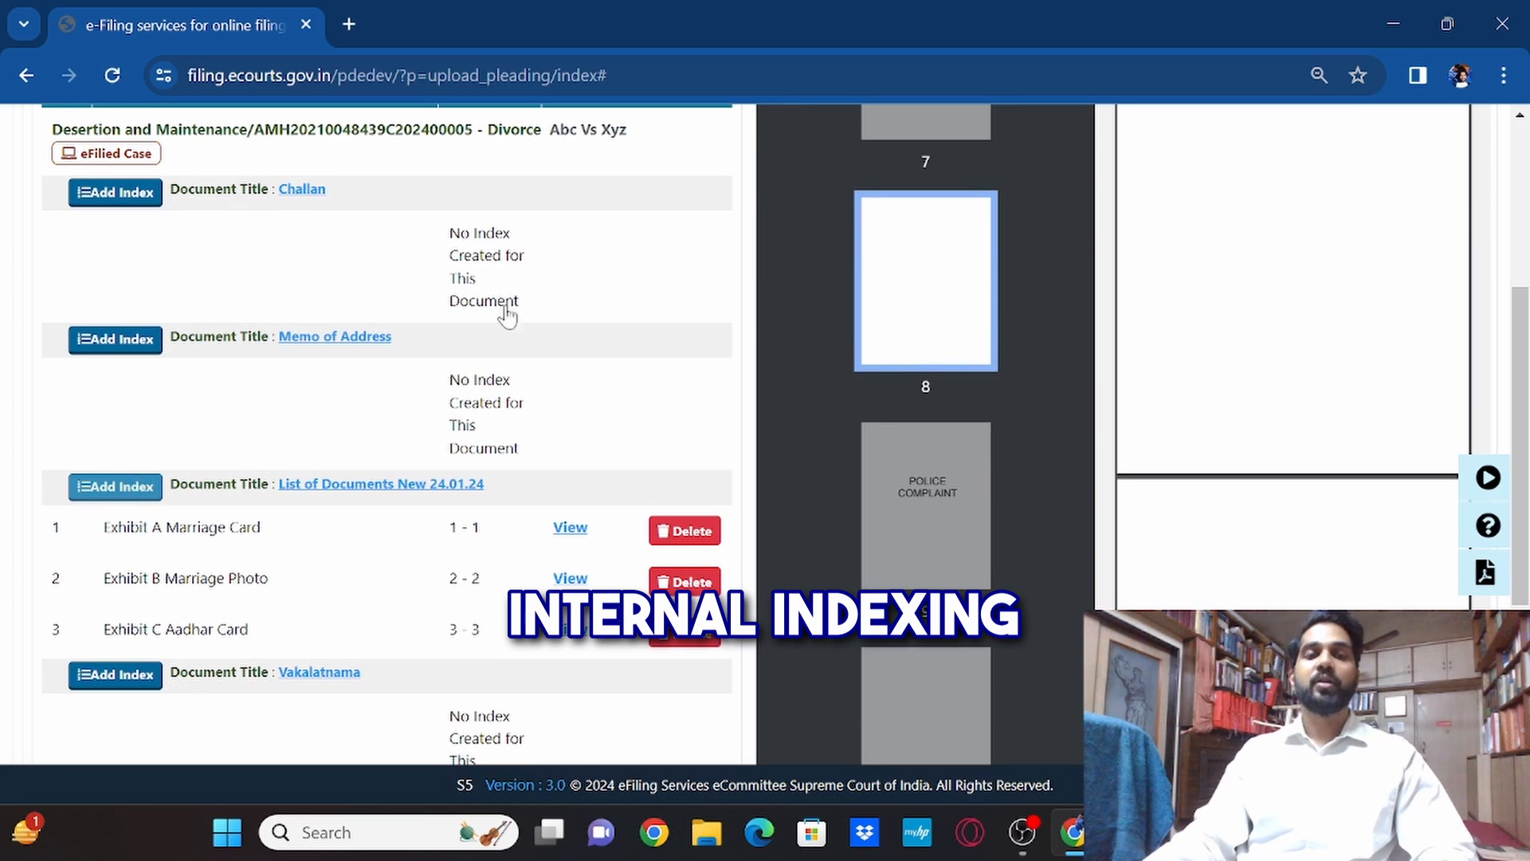
type("Ex")
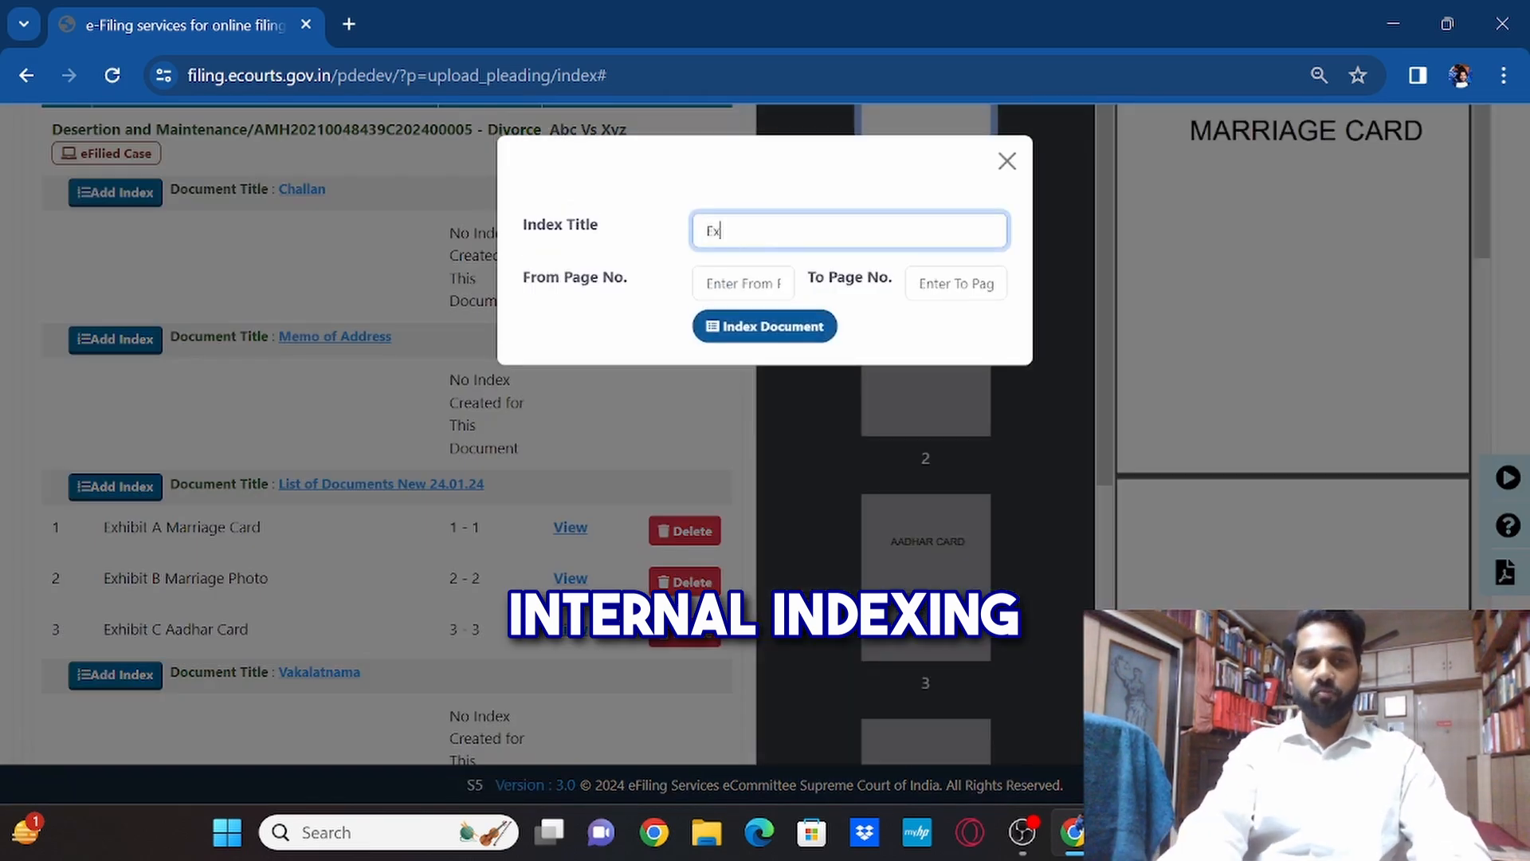
type("hibit D Leave and License")
key("Tab")
type("4")
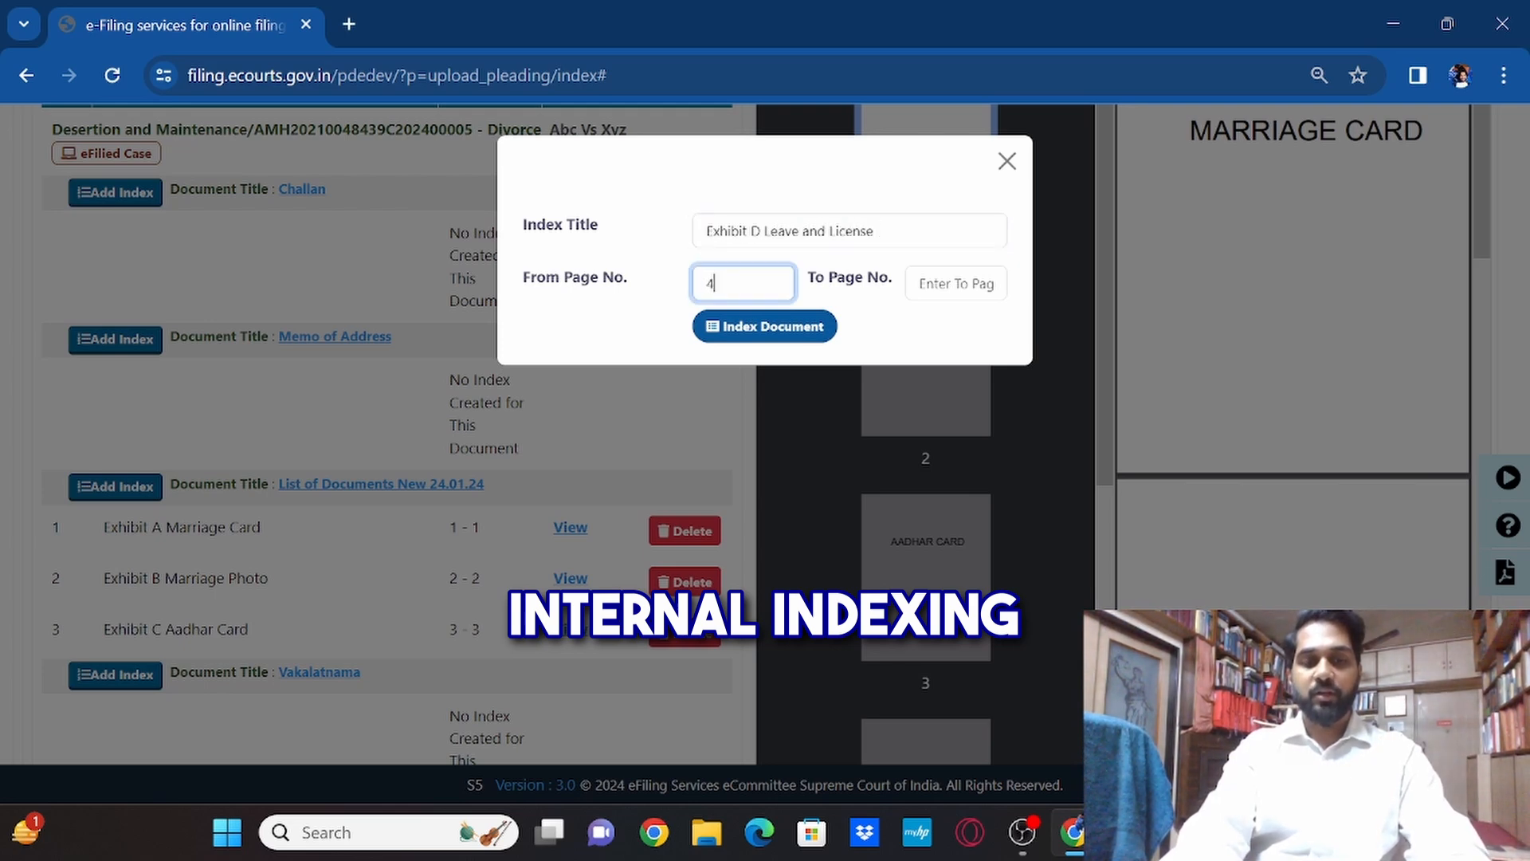
key("Tab")
type("8")
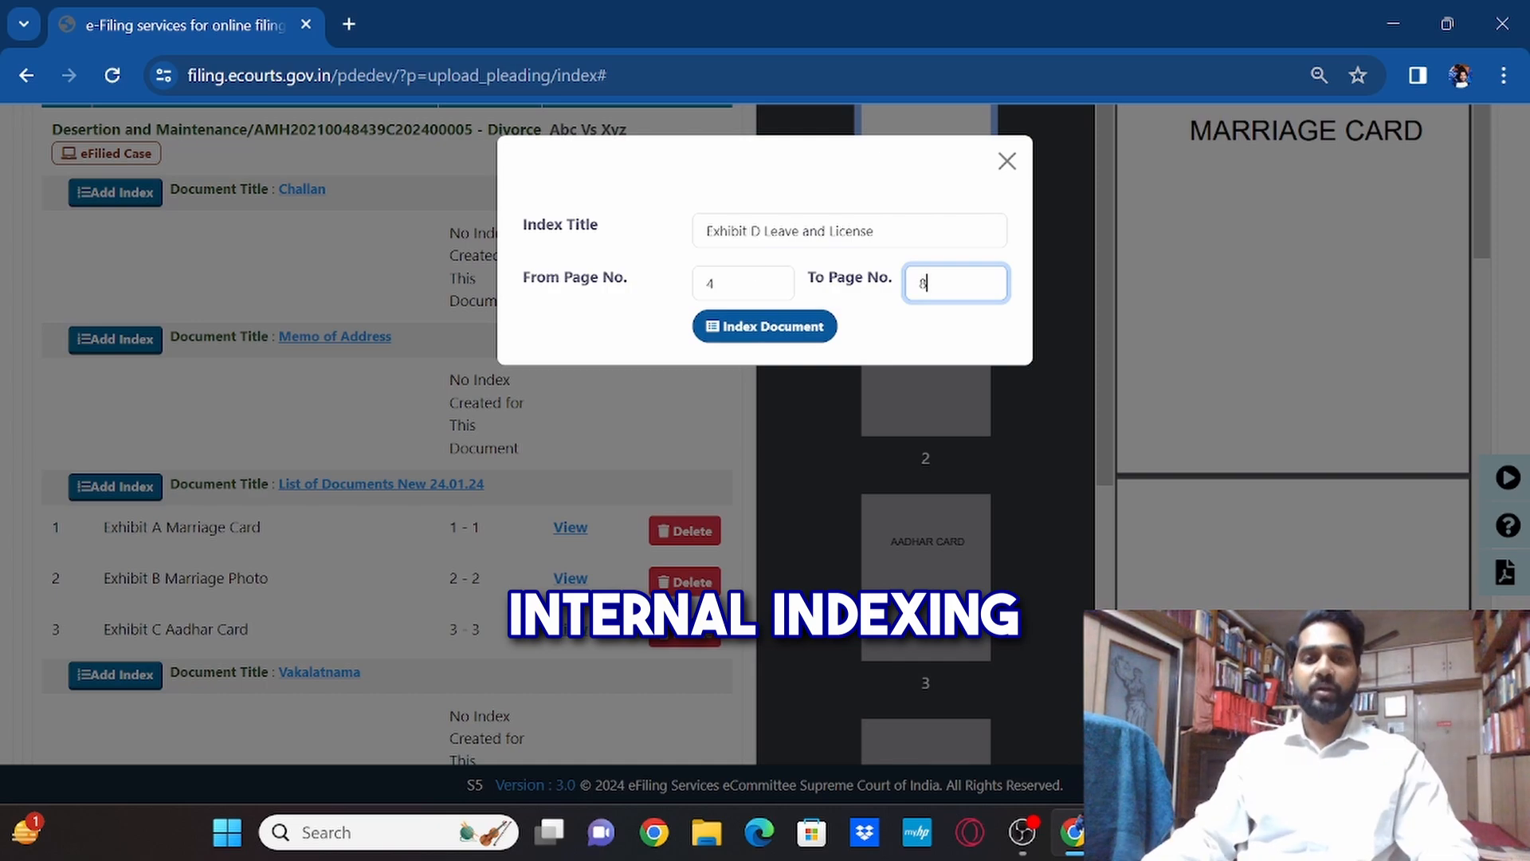
left_click(763, 327)
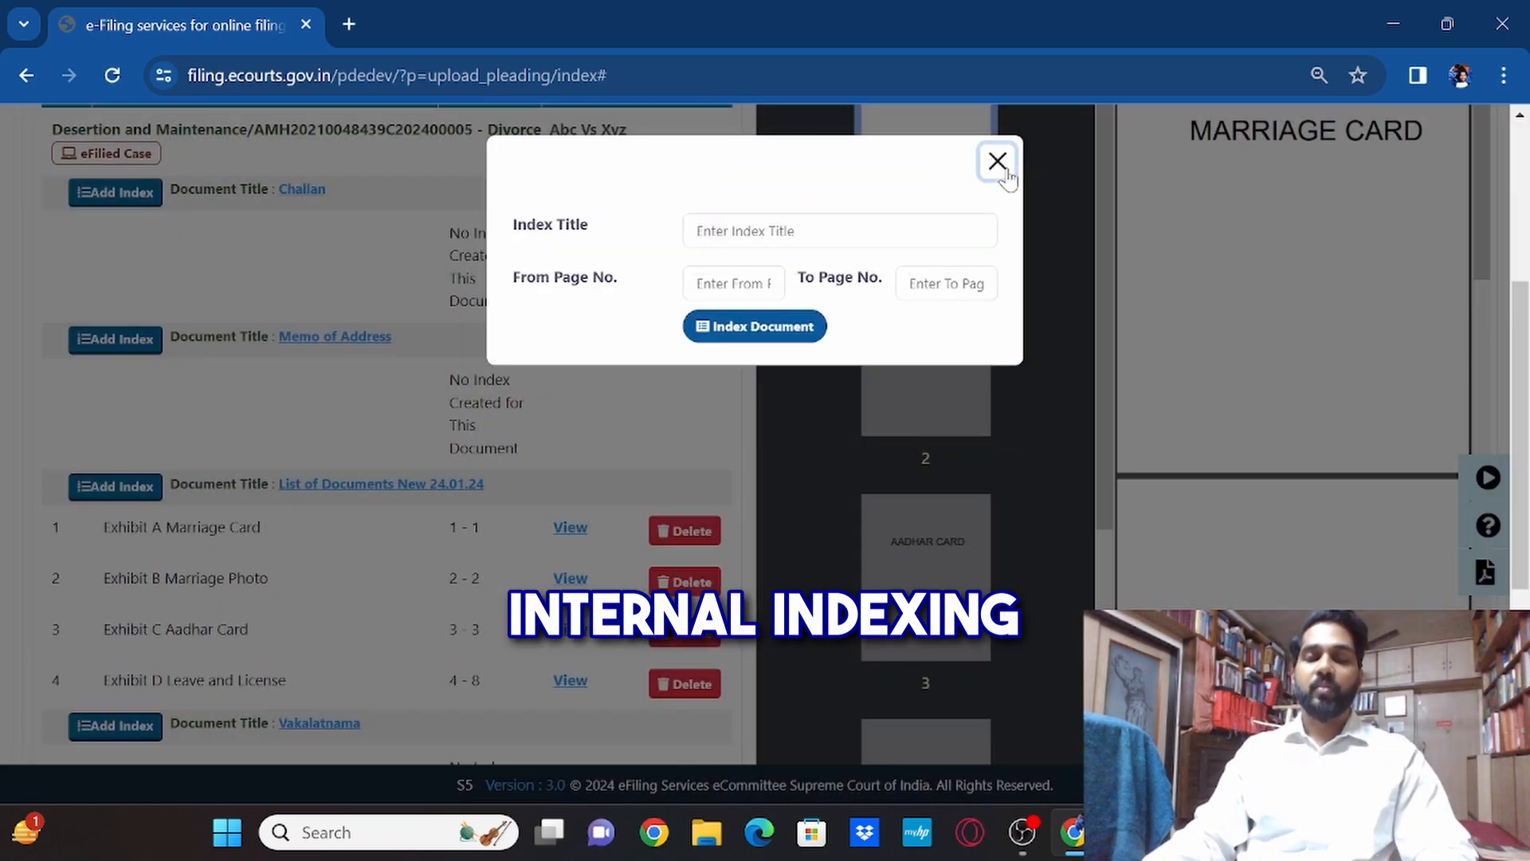
left_click(996, 161)
Check the Police Complaint's pages in the preview and add the index "Exhibit E Police Complaint" to List of Documents New 24.01.24, from page 9 to 11
scroll(1004, 661, "down", 12)
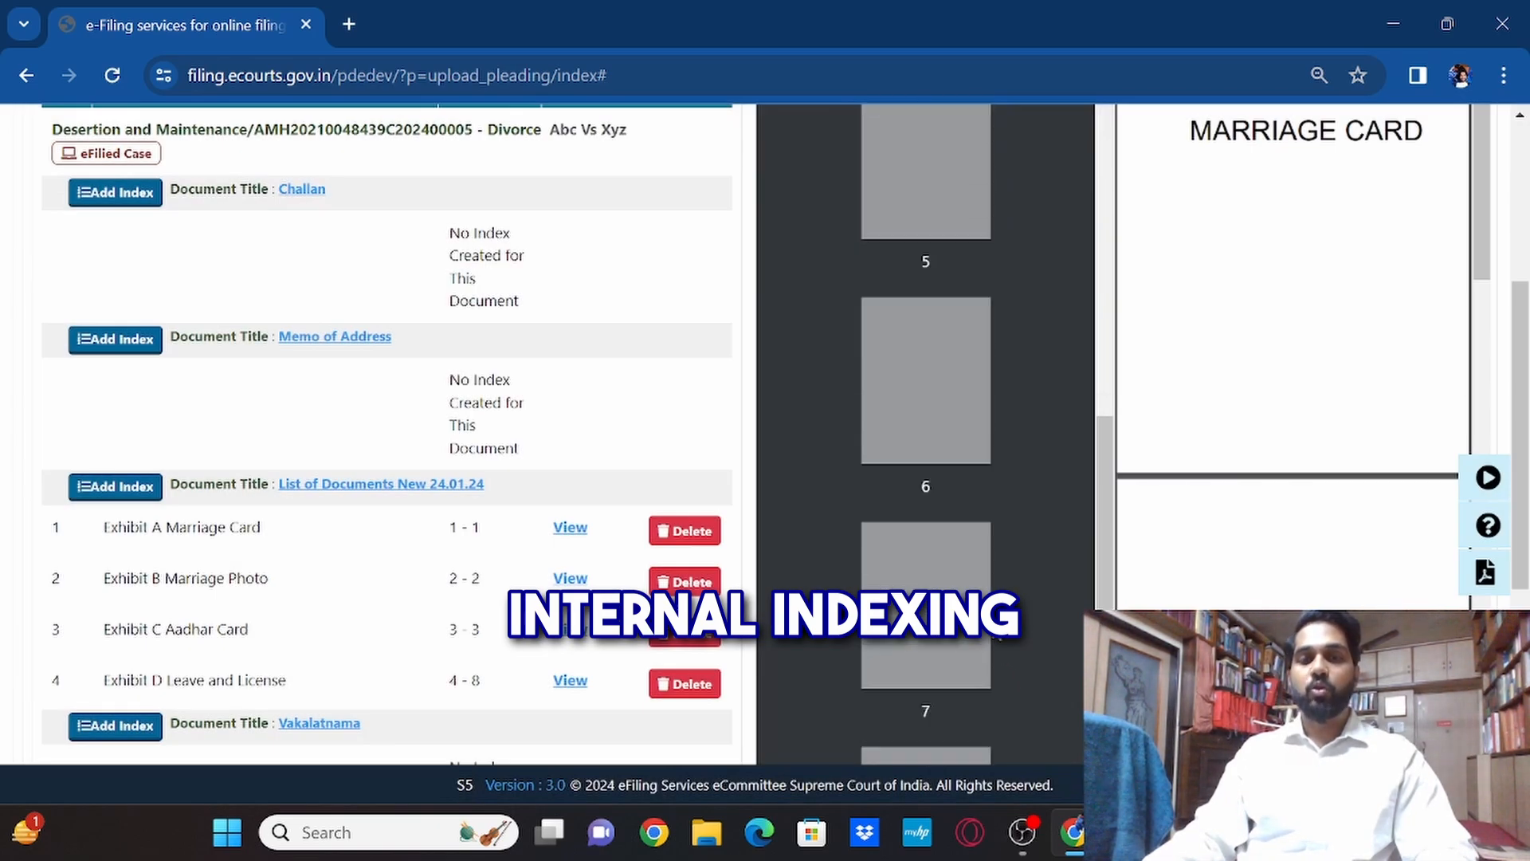
scroll(957, 621, "down", 4)
left_click(949, 591)
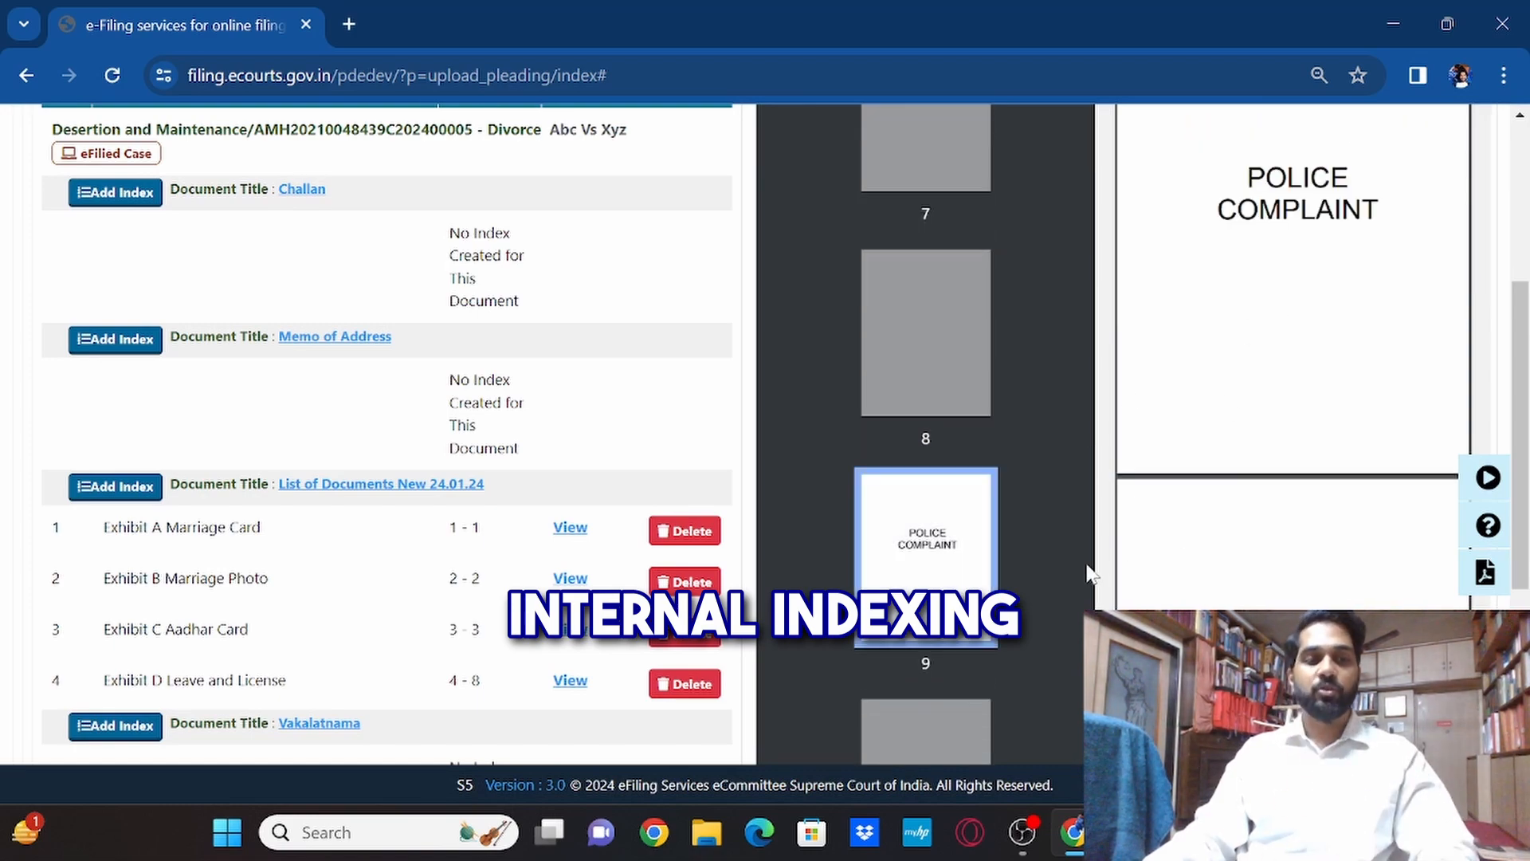
scroll(1007, 574, "down", 5)
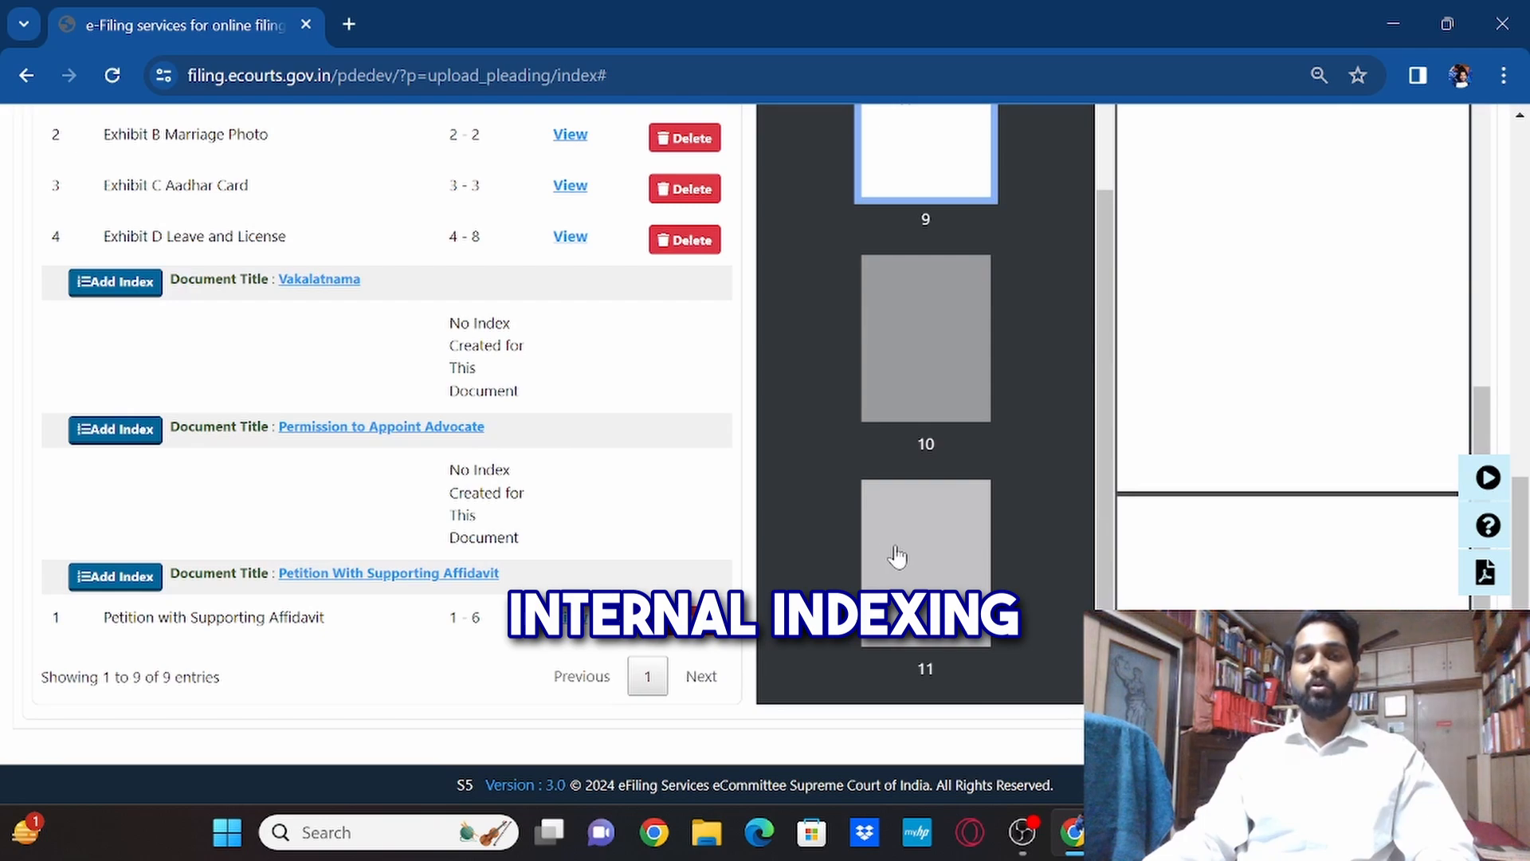
scroll(183, 279, "up", 3)
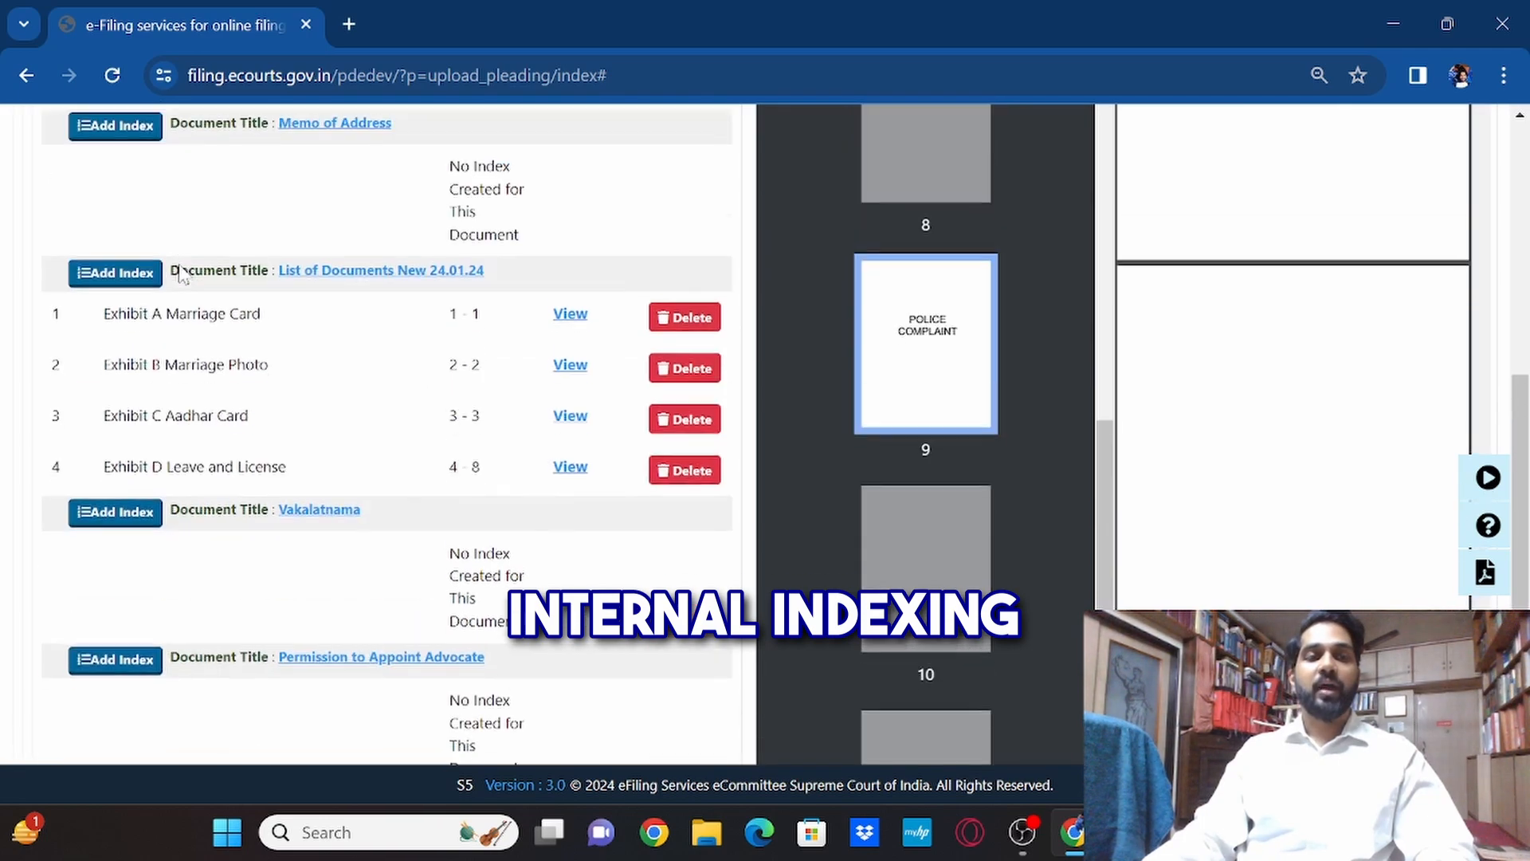
left_click(149, 285)
left_click(702, 231)
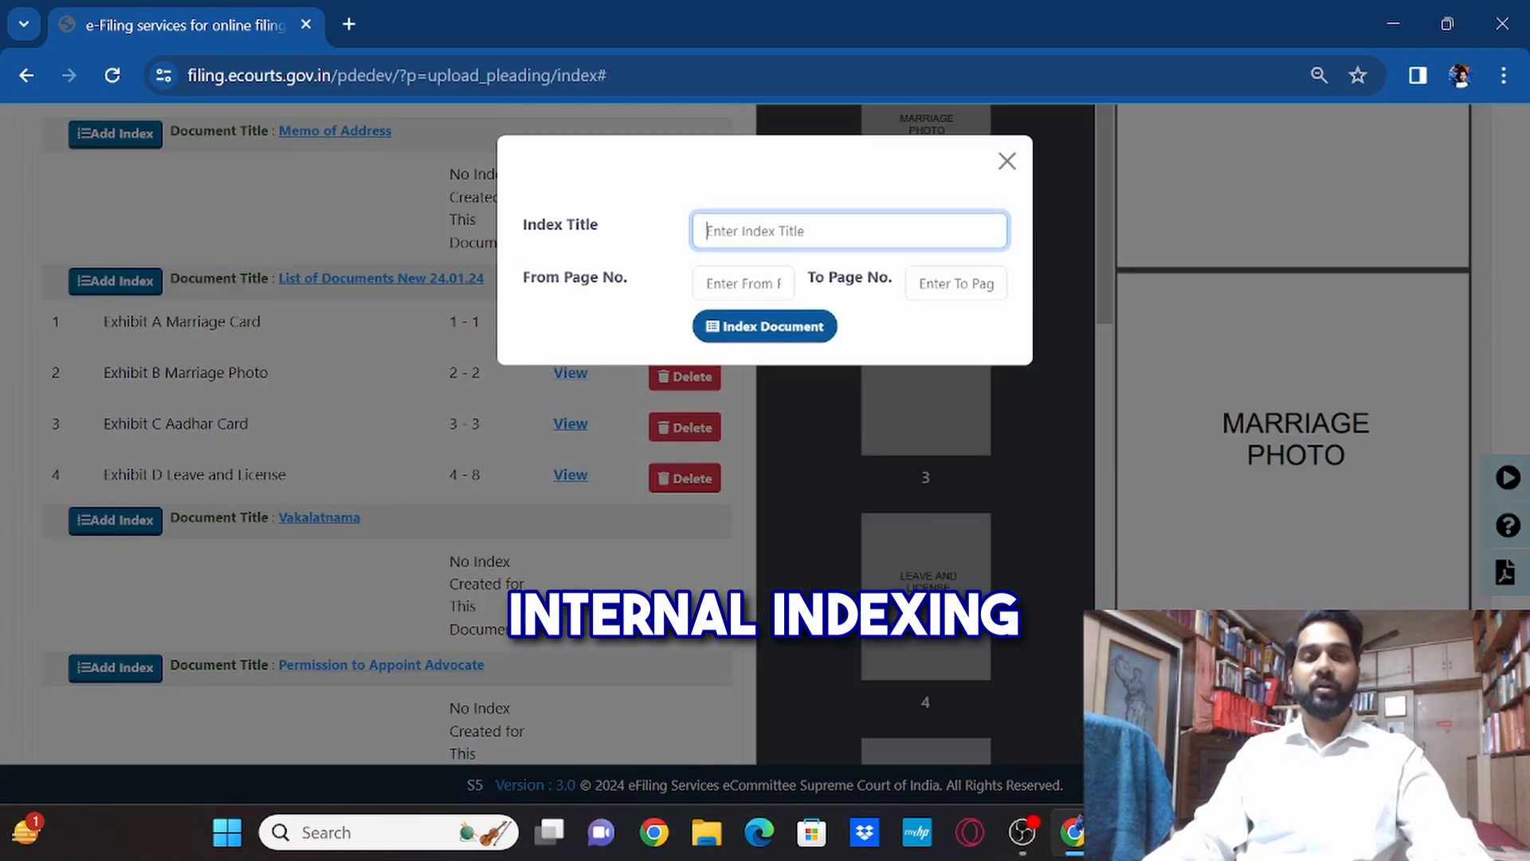
type("Exhibit E Police Comp")
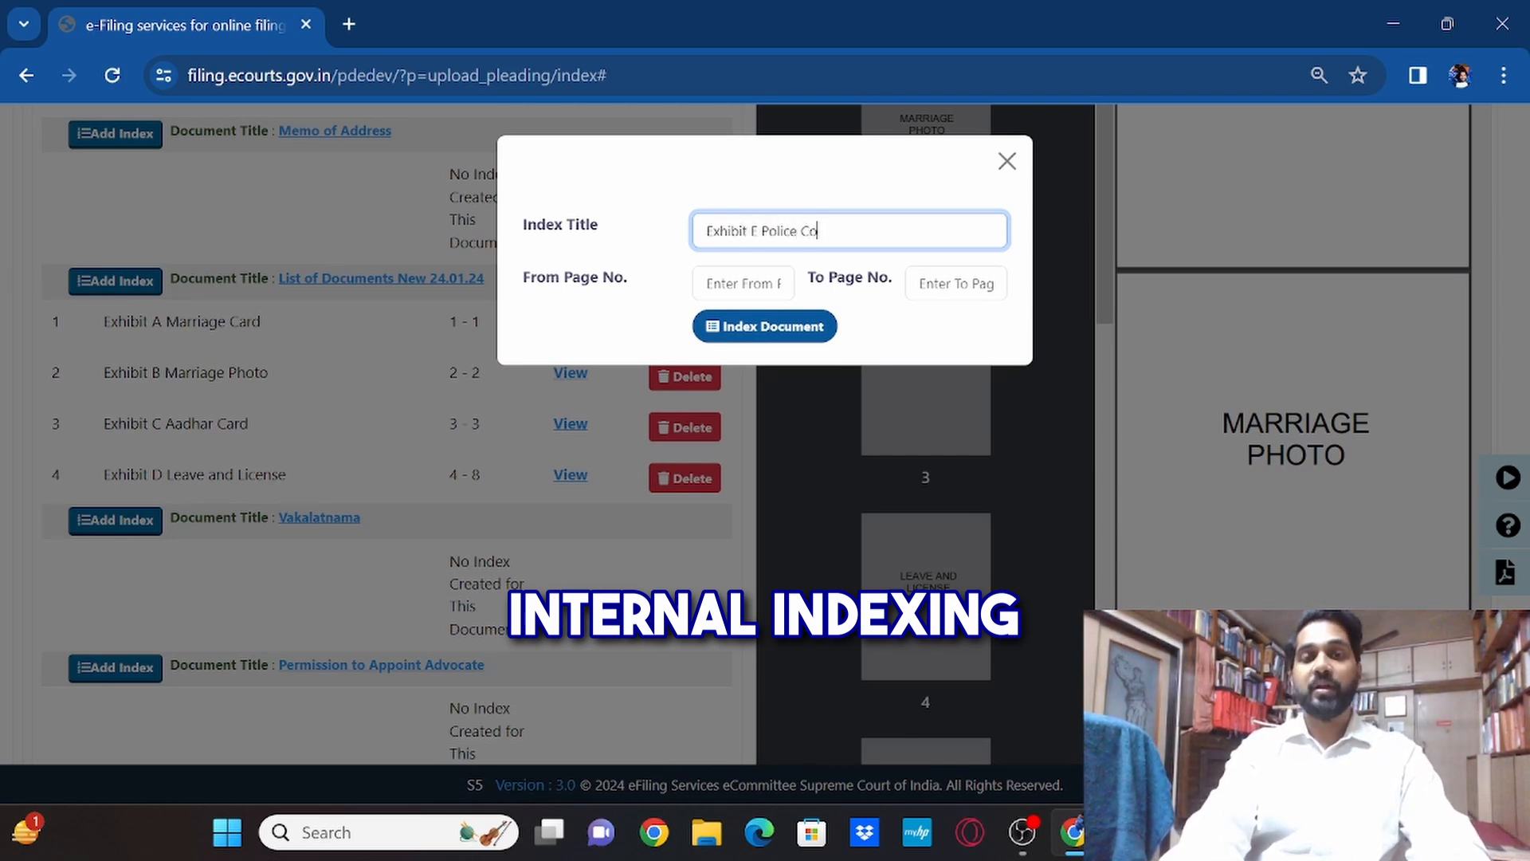
type("laint")
key("Tab")
type("9")
key("Tab")
type("11")
left_click(788, 326)
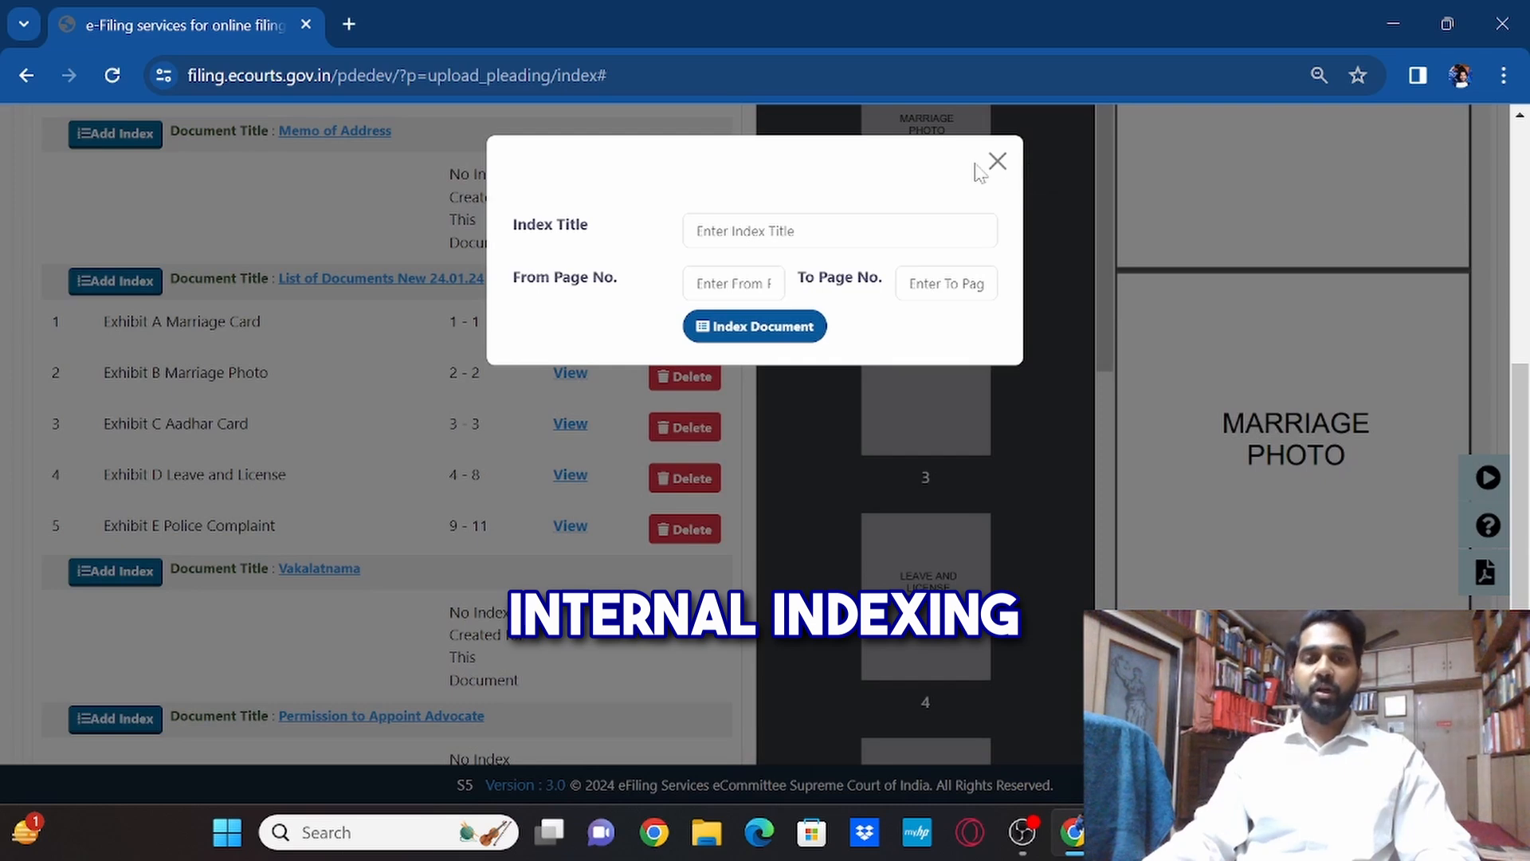
left_click(996, 161)
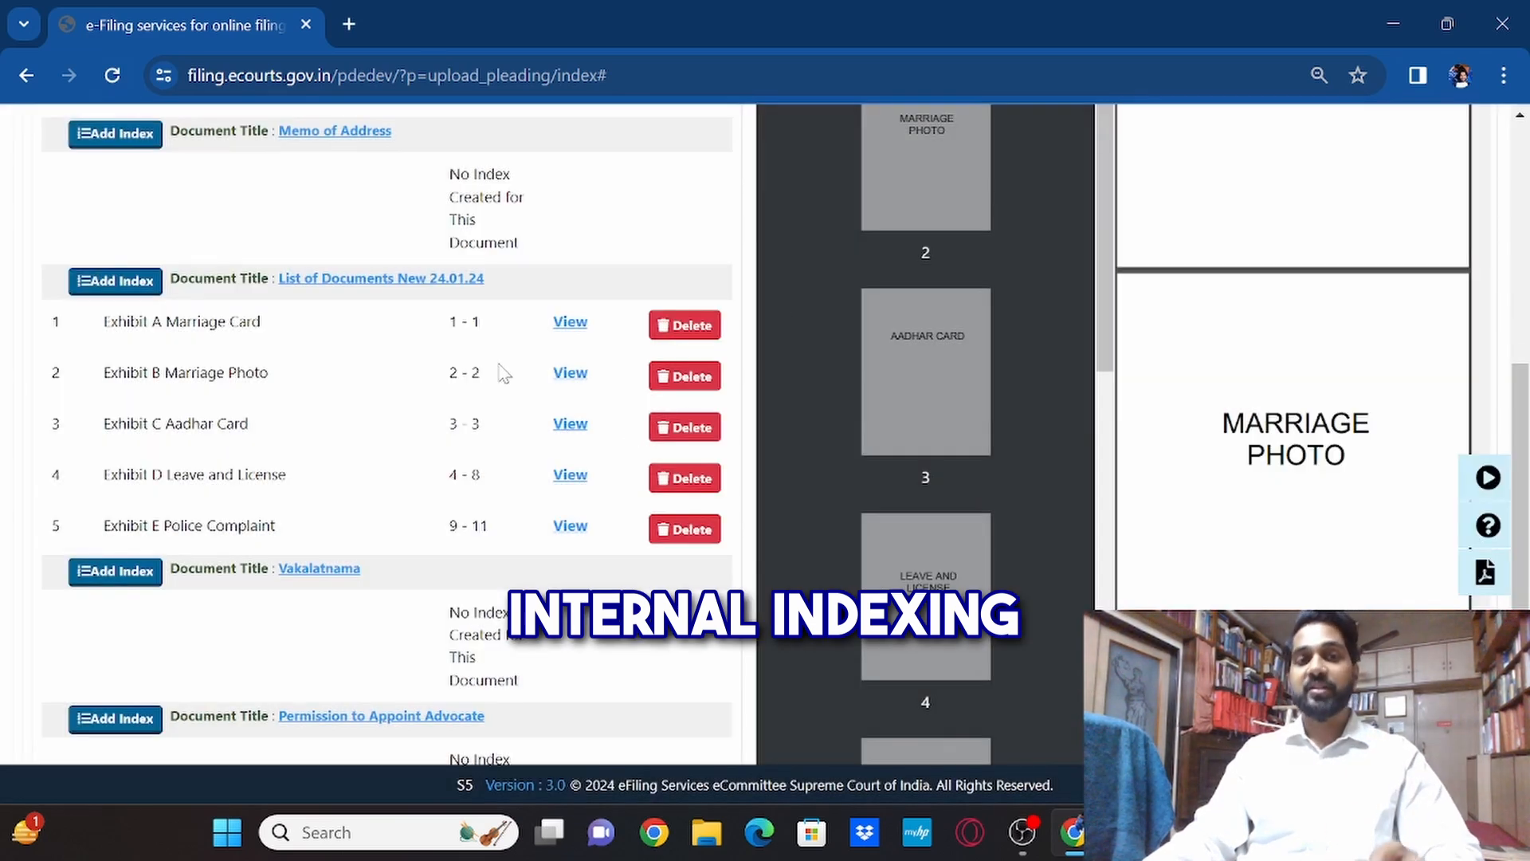
View the indexed Exhibit D Leave and License and Exhibit E Police Complaint entries in the PDF preview
scroll(658, 403, "up", 1)
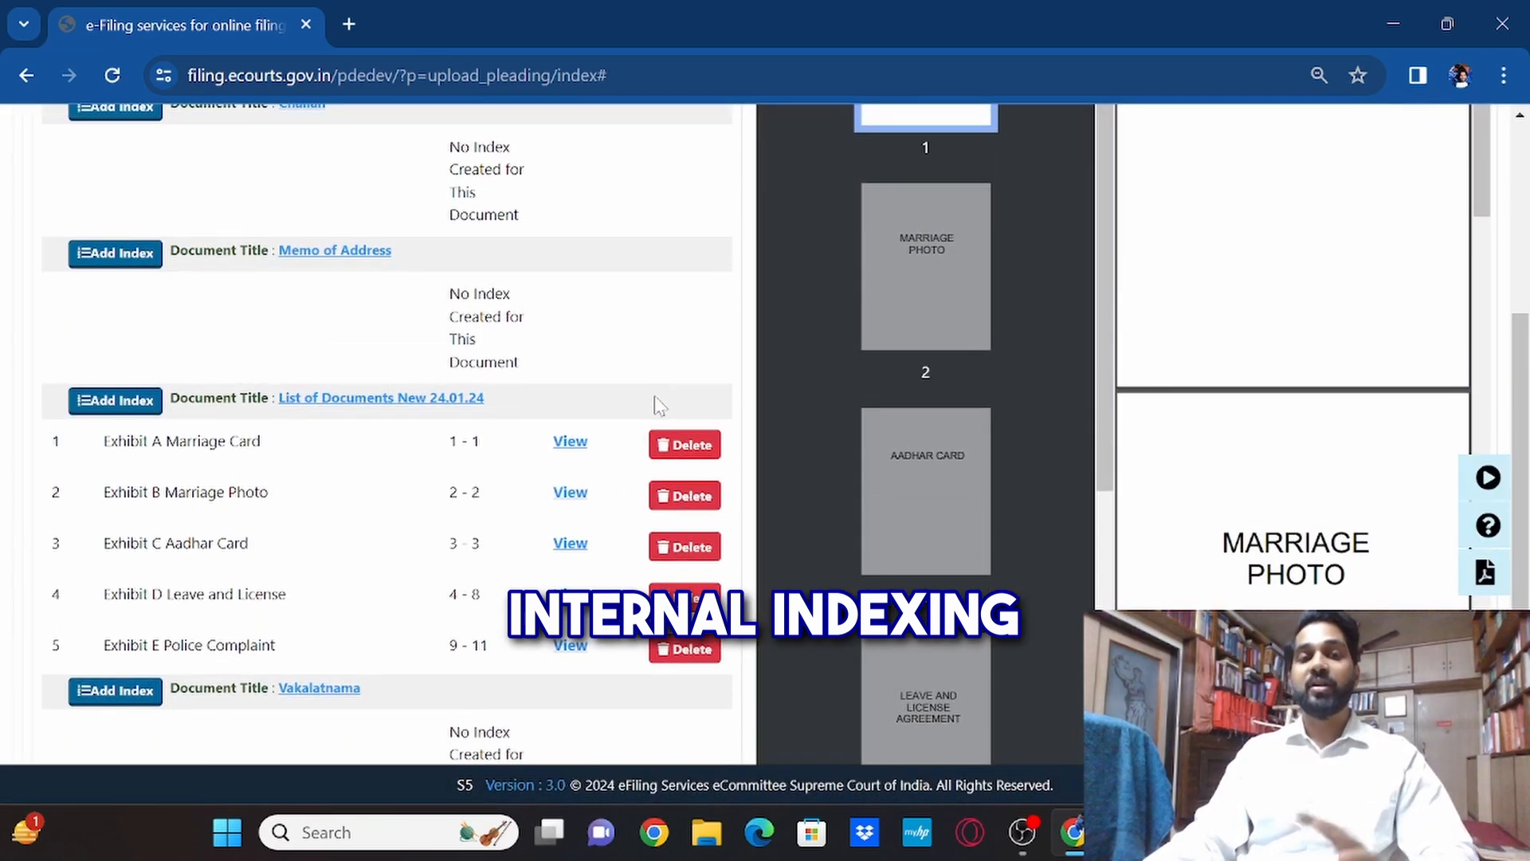
scroll(658, 404, "up", 3)
scroll(658, 403, "down", 3)
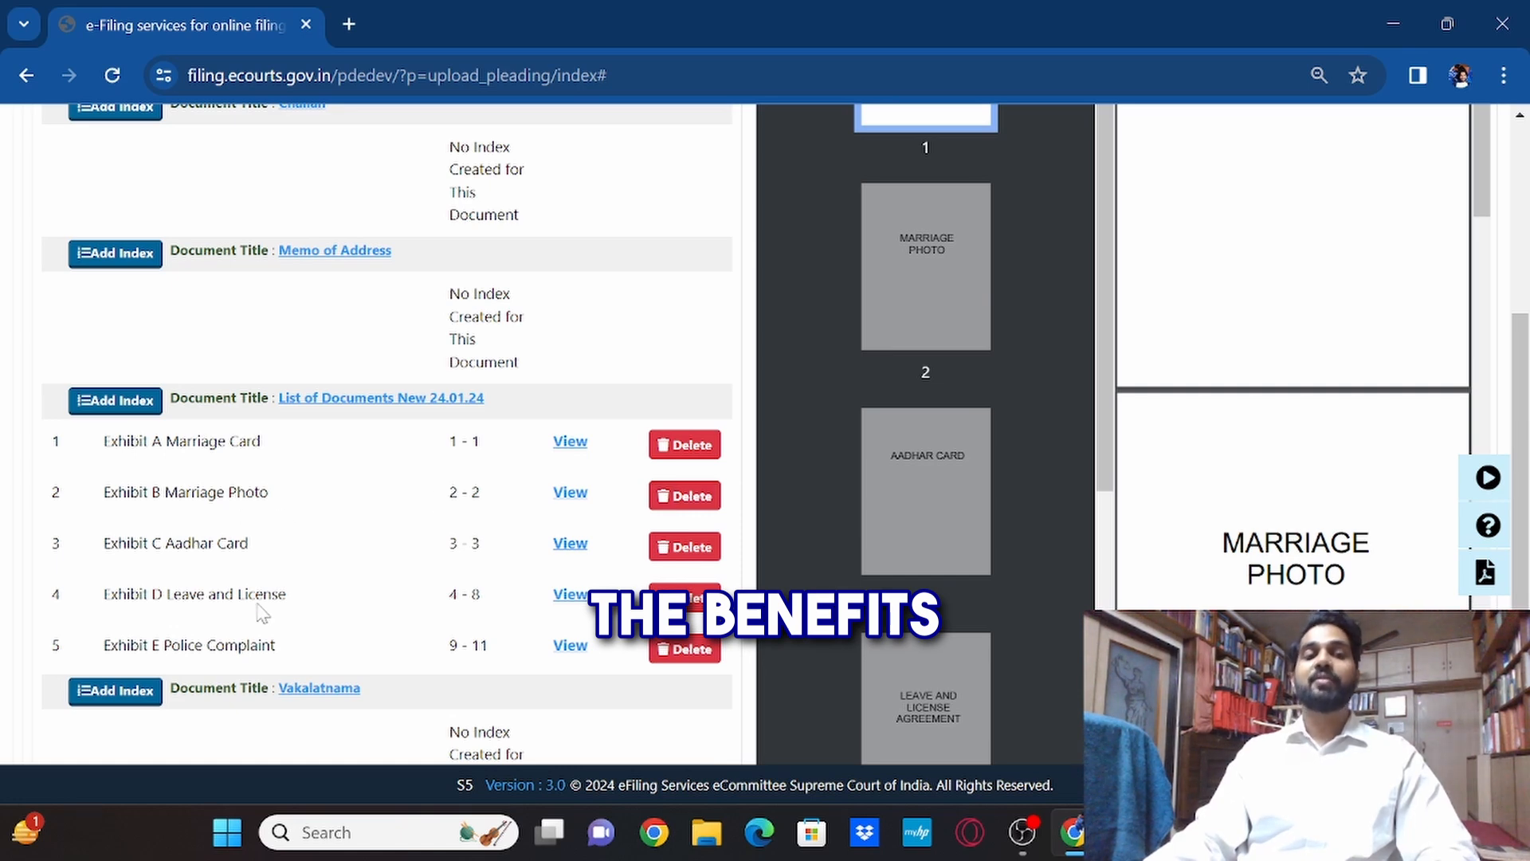
left_click(573, 599)
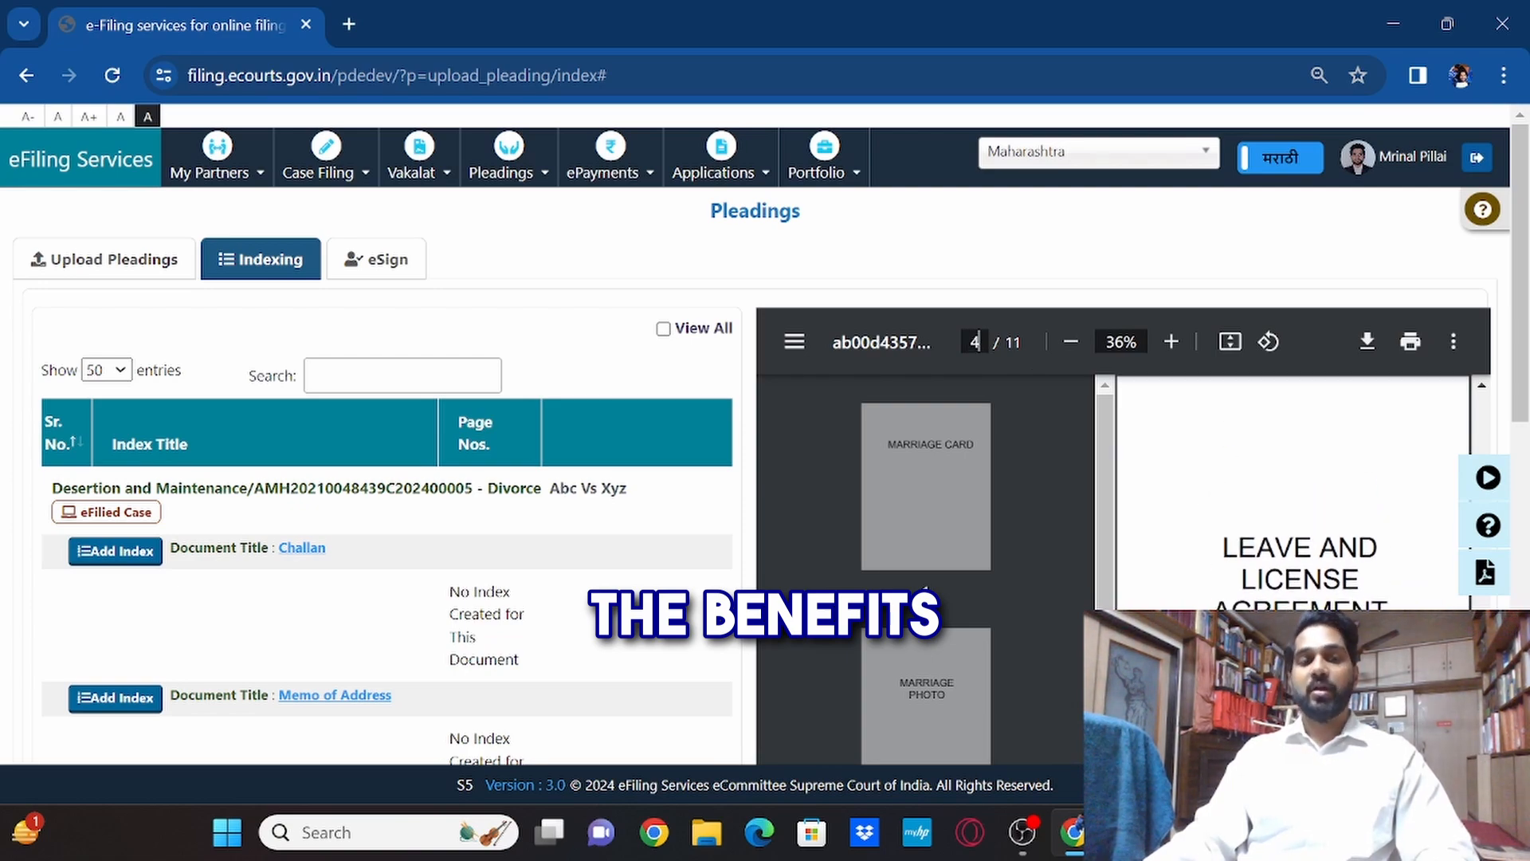
scroll(236, 513, "down", 5)
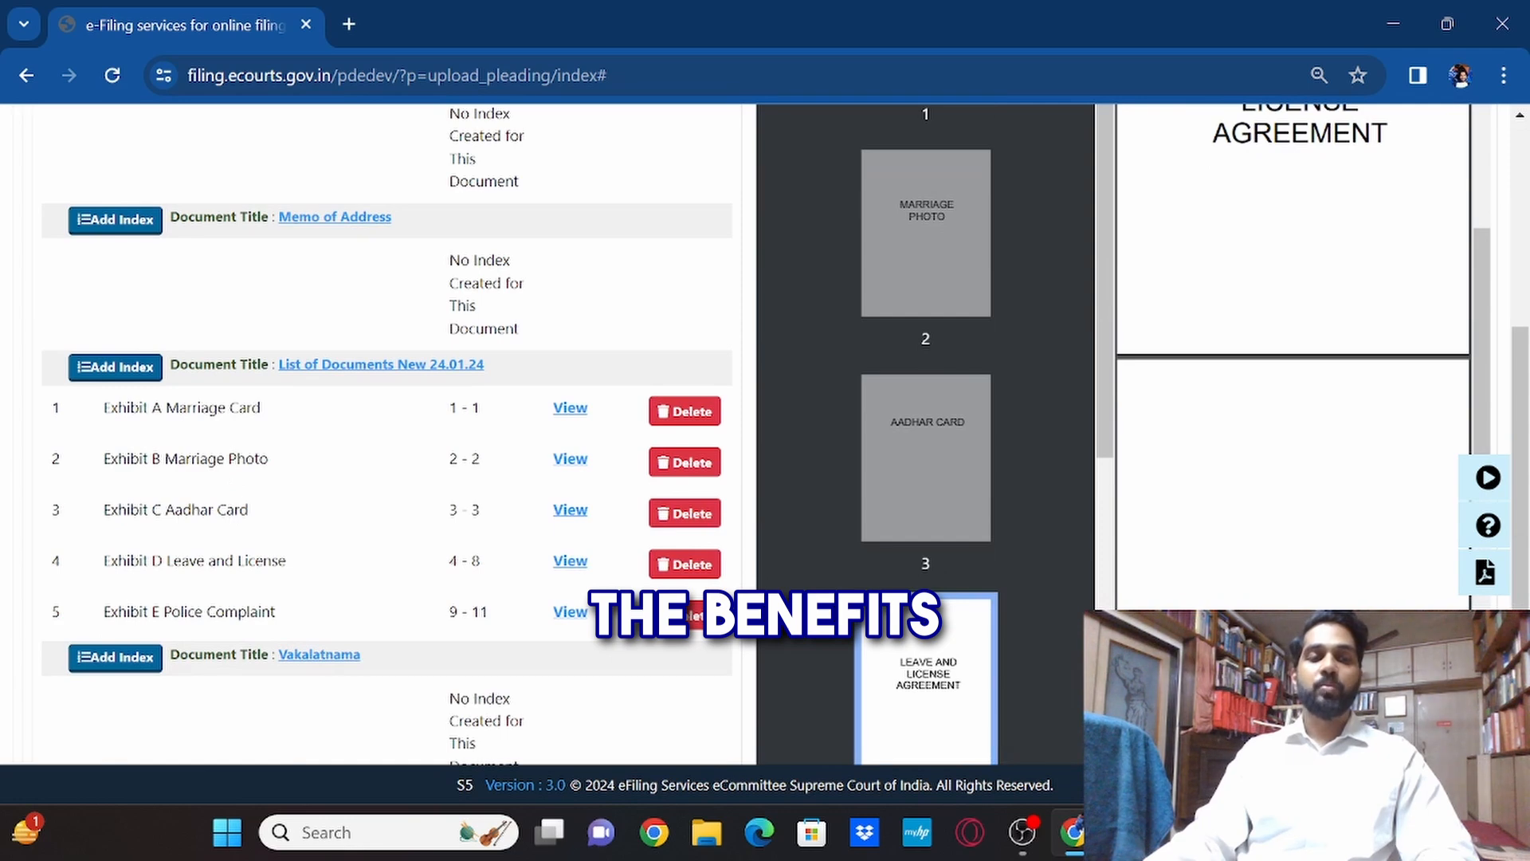
left_click(571, 612)
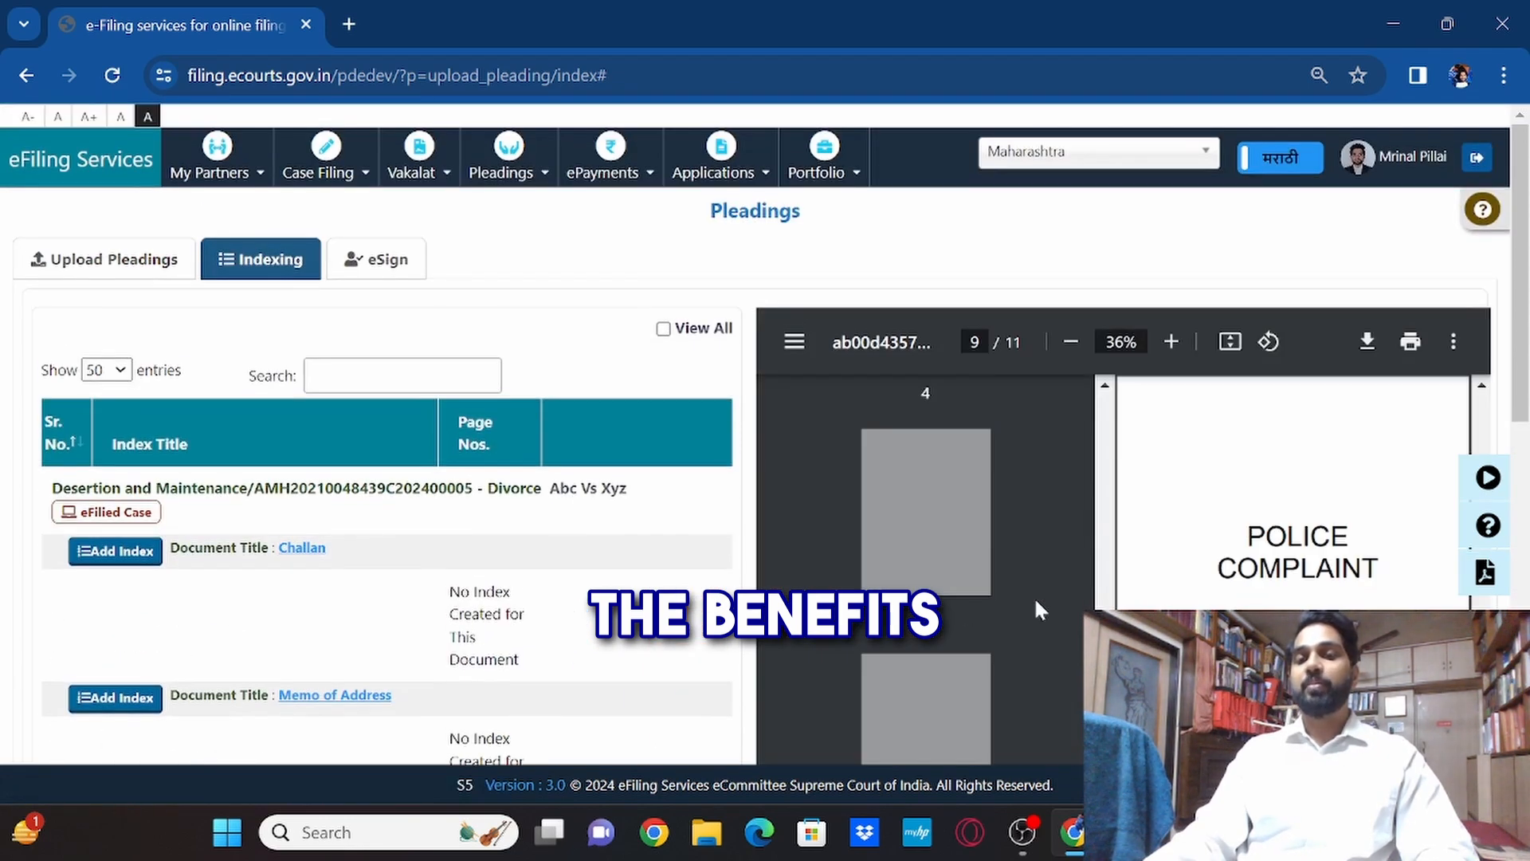